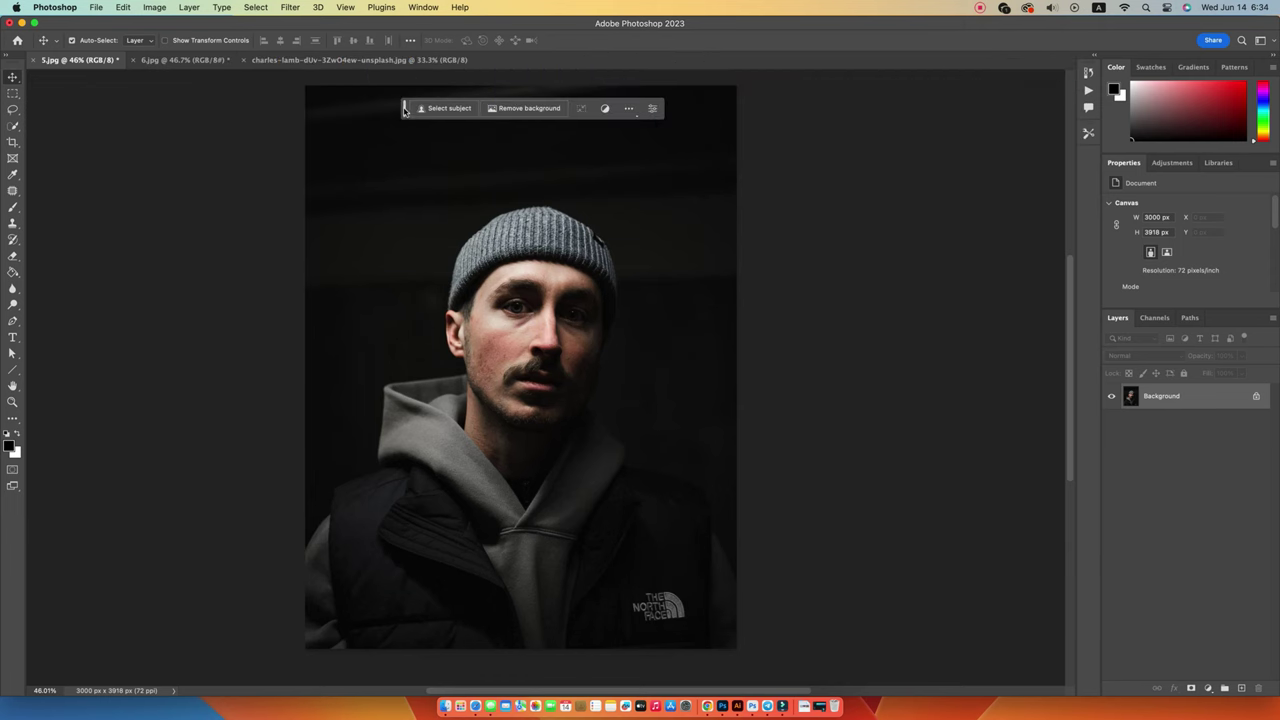
- Open the Layers panel options and accept them unchanged
drag(404, 110, 407, 100)
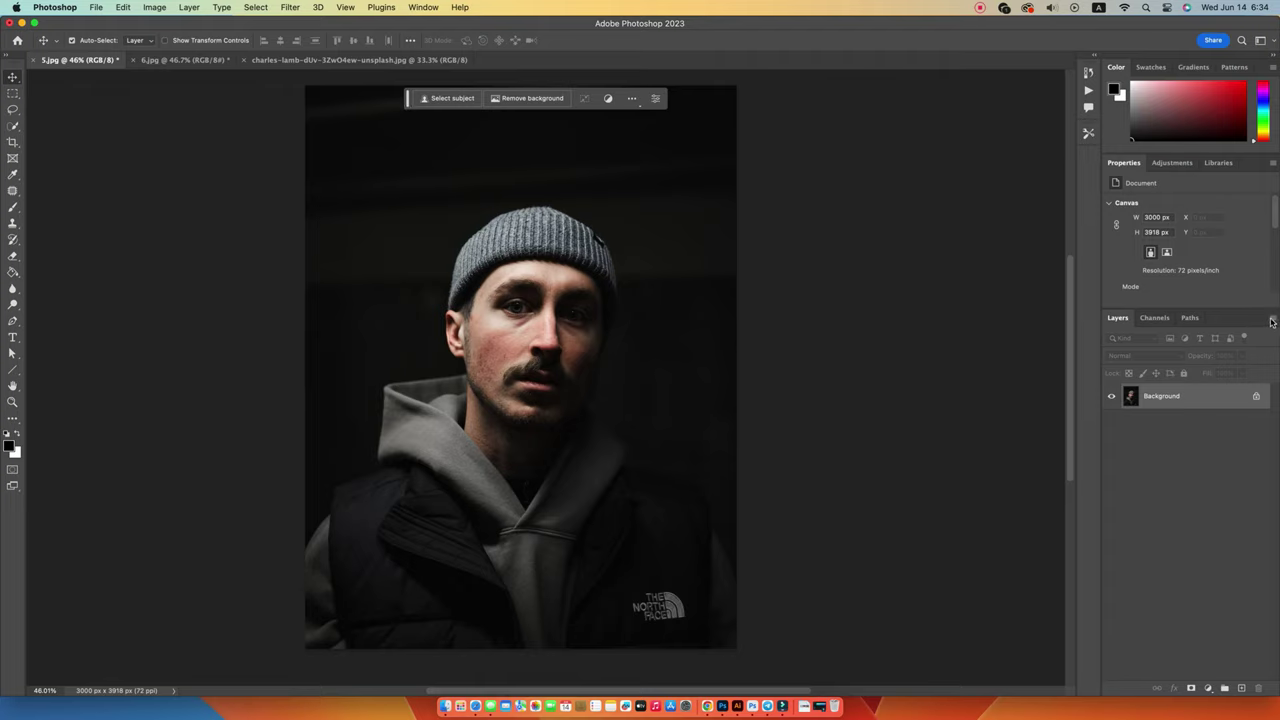
click(1272, 321)
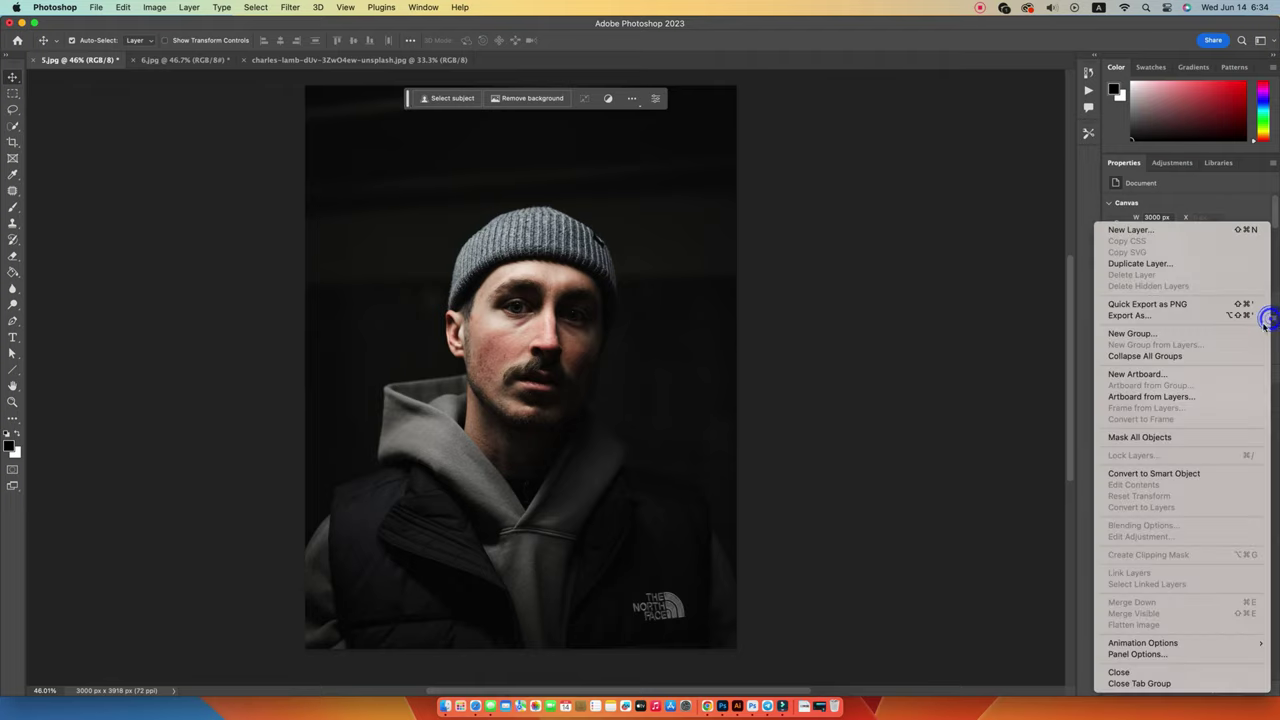
click(1160, 654)
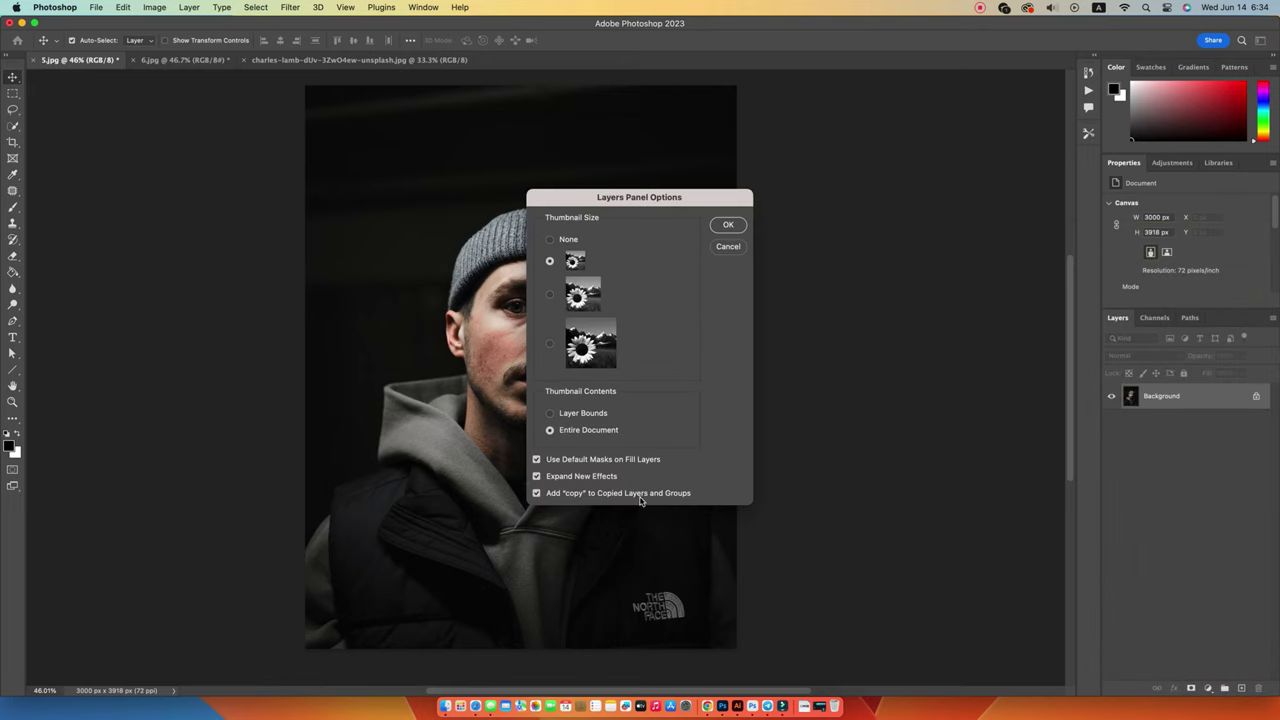
click(729, 225)
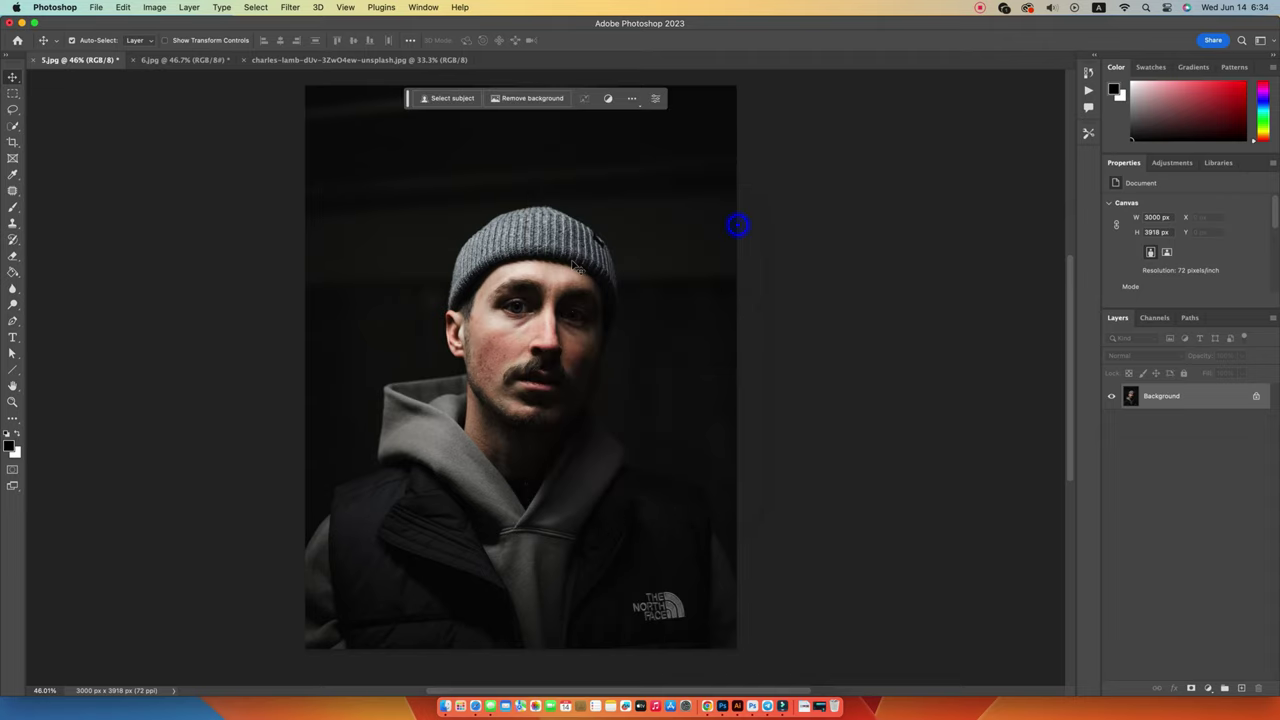
click(1201, 401)
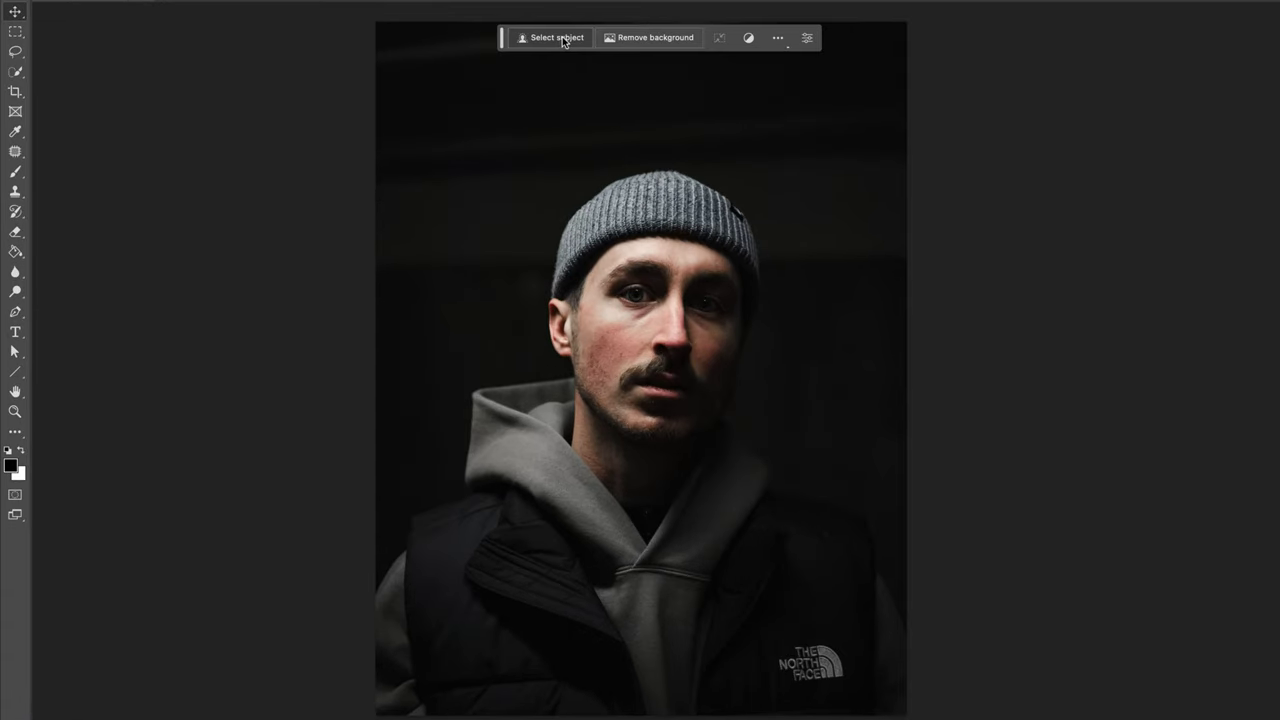
- Use Select Subject on the man, then add the jacket's lower-left edge with Quick Selection
click(562, 39)
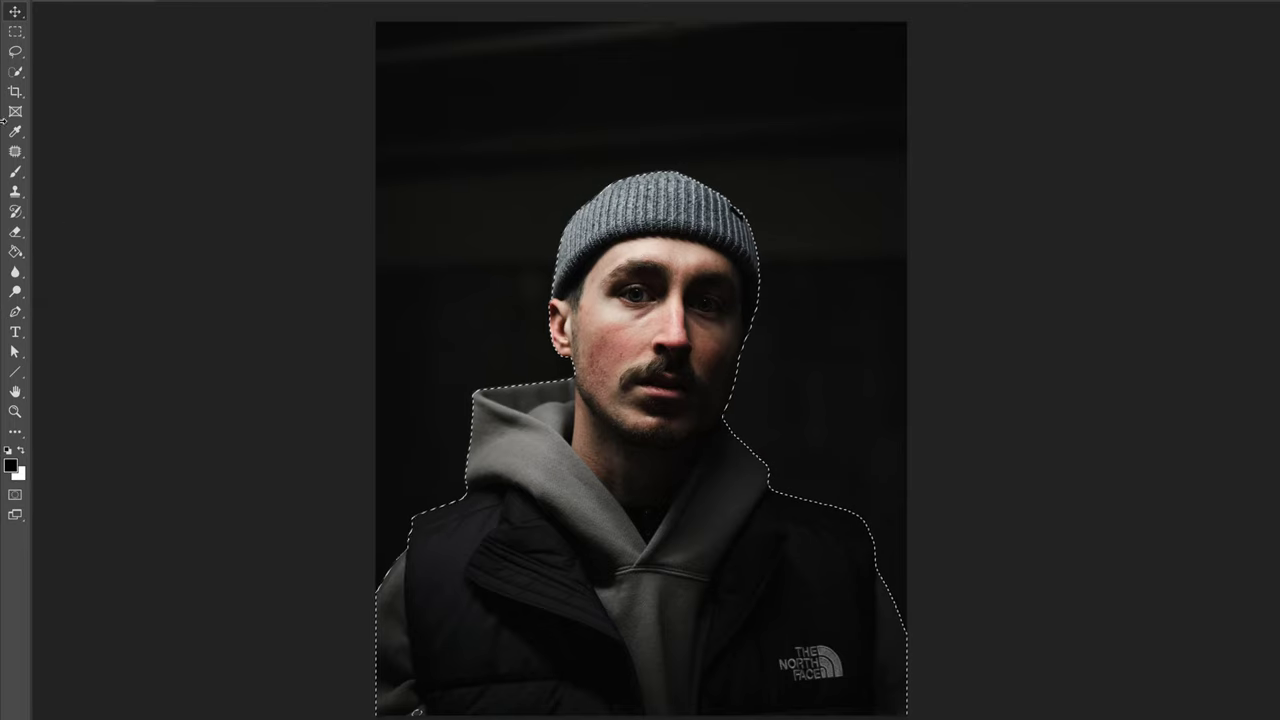
click(15, 71)
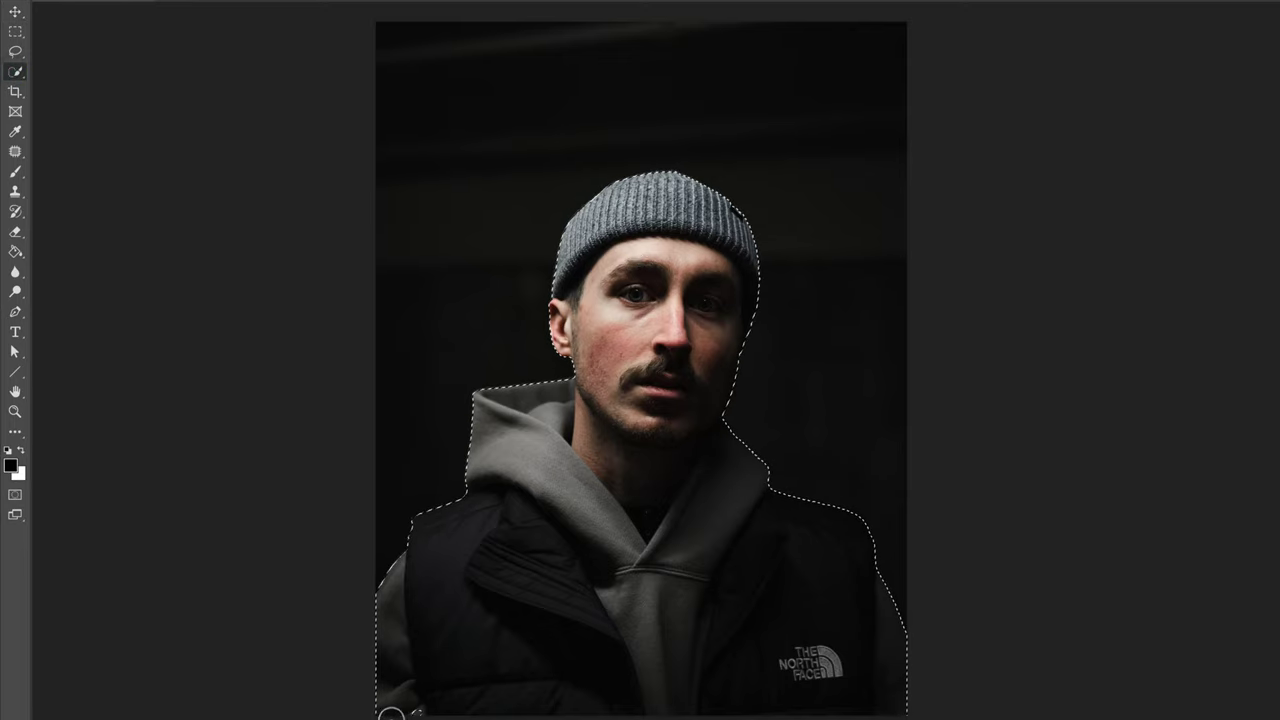
click(405, 703)
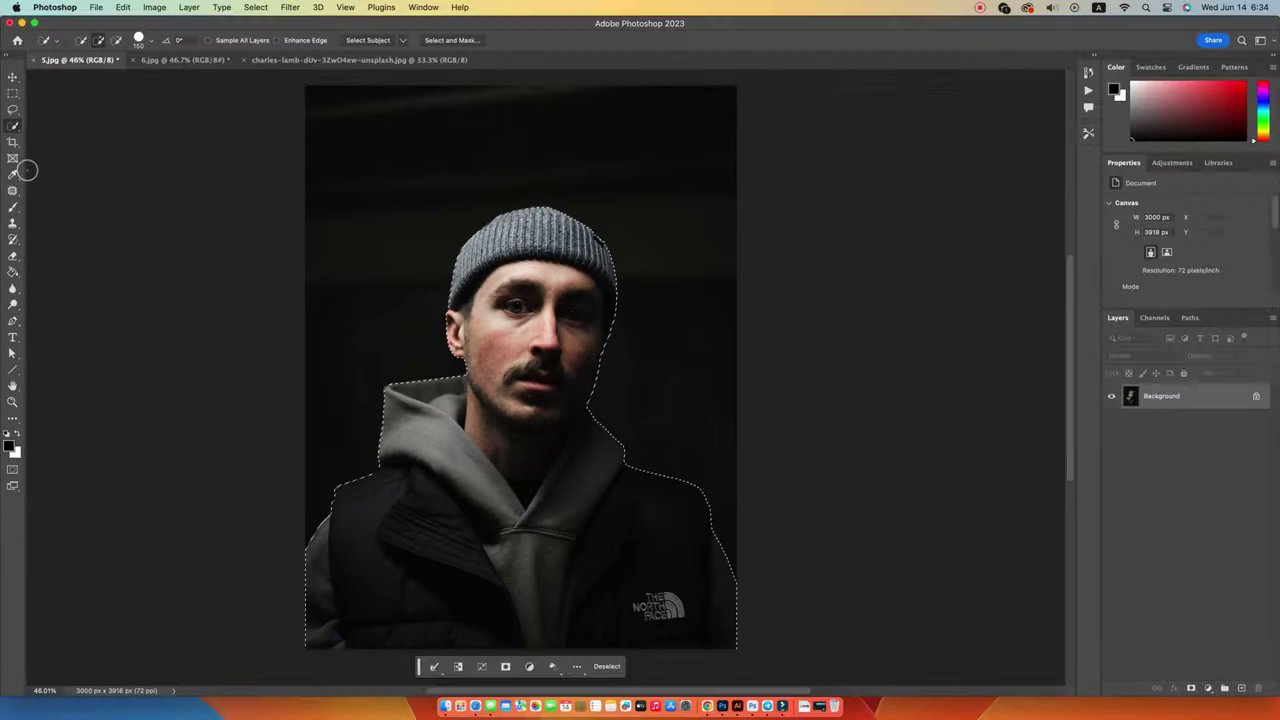
key(v)
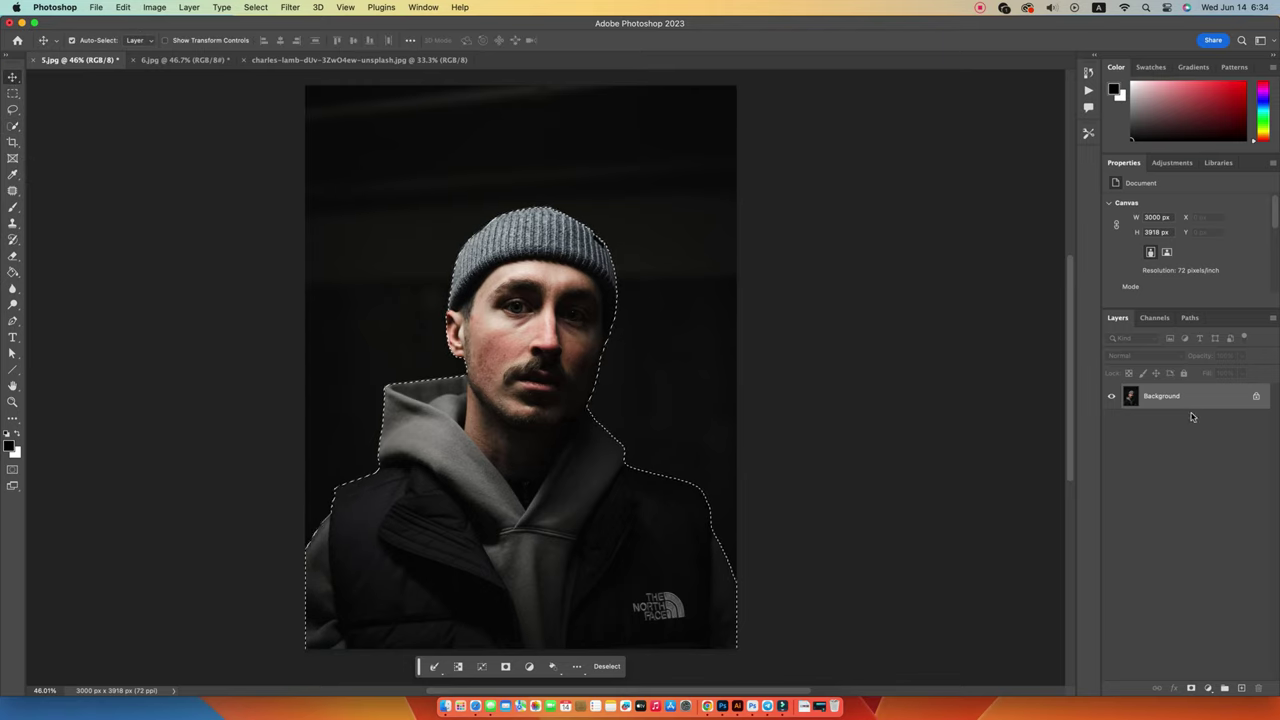
- Add a new layer above Background named 'brush'
click(1218, 398)
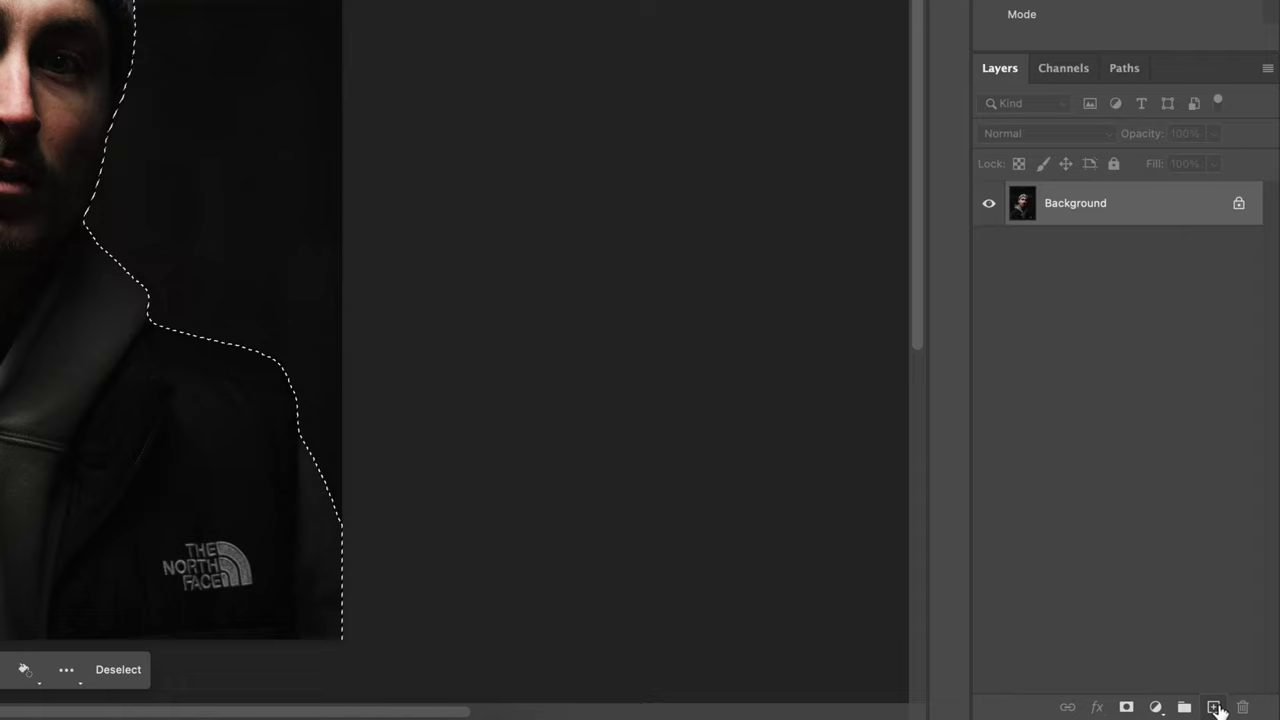
click(1214, 706)
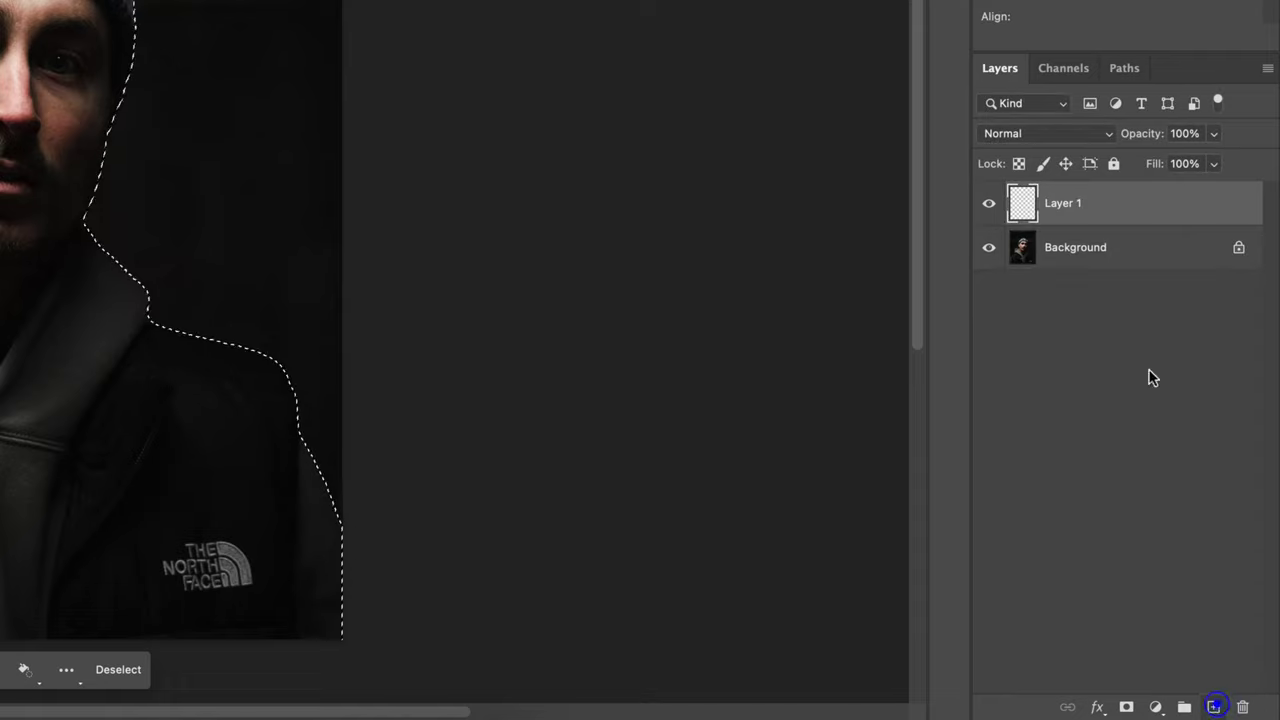
double_click(1066, 205)
text(b)
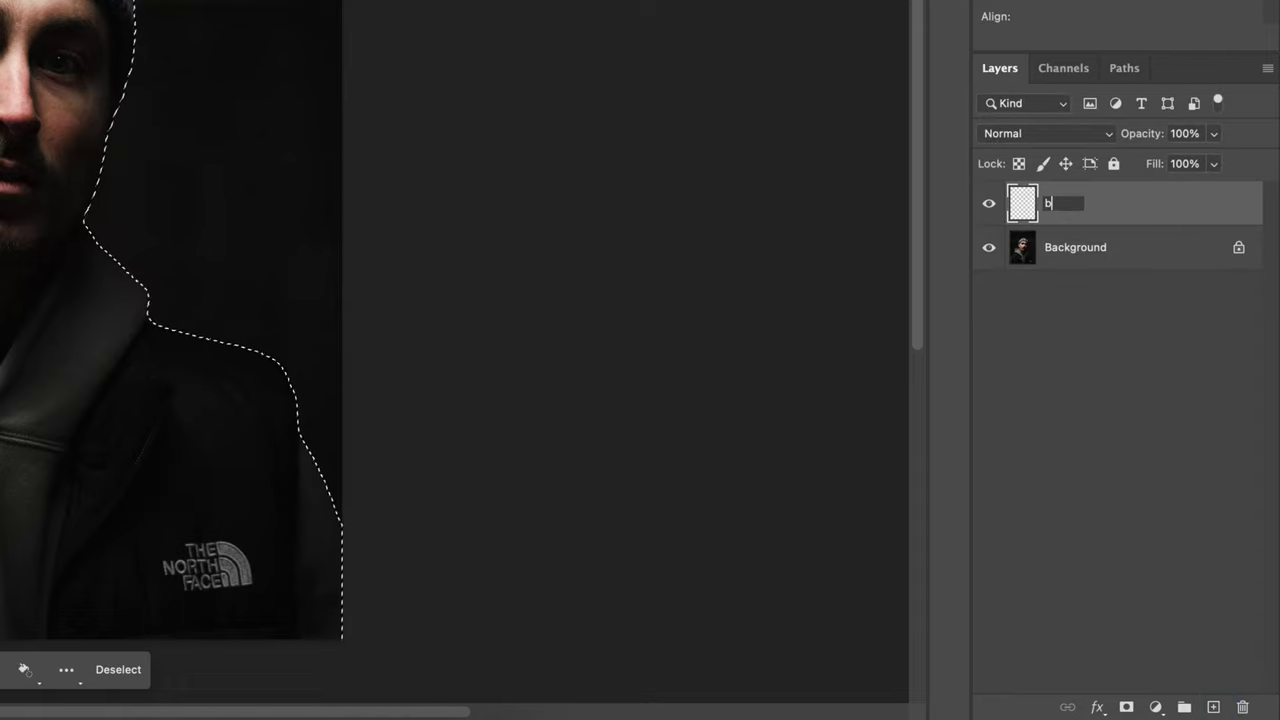
text(rush)
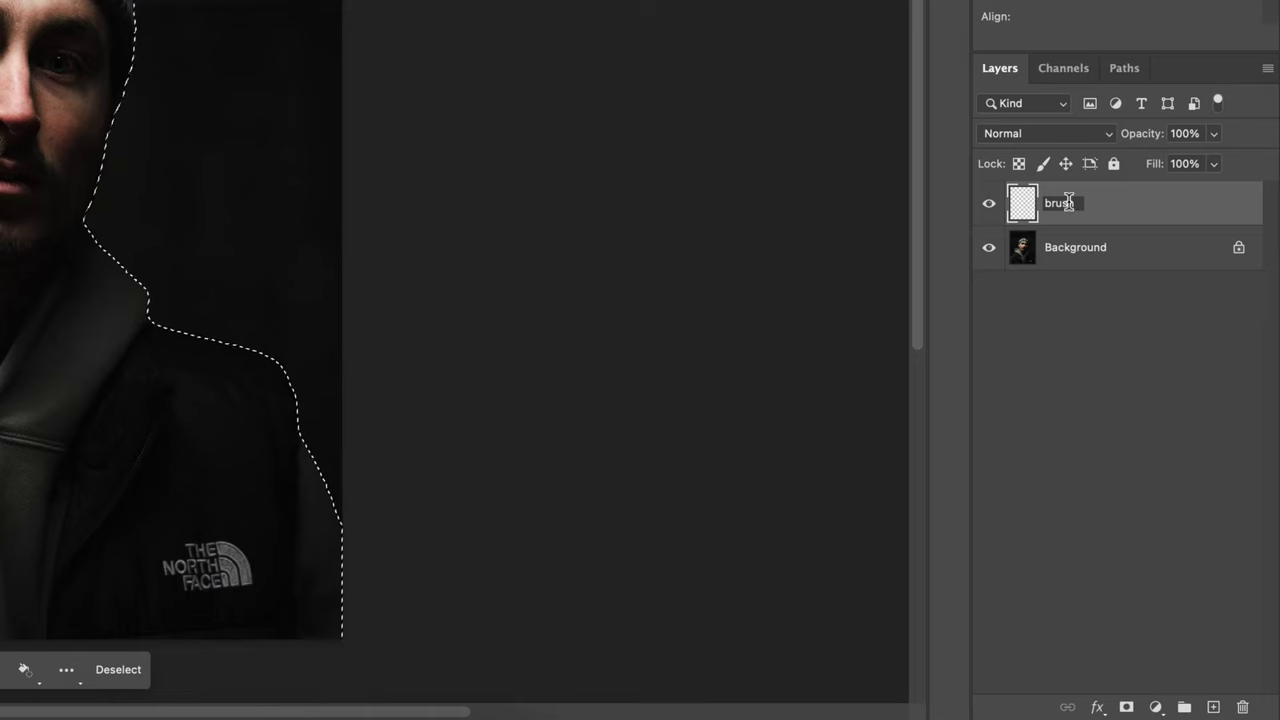
click(1202, 202)
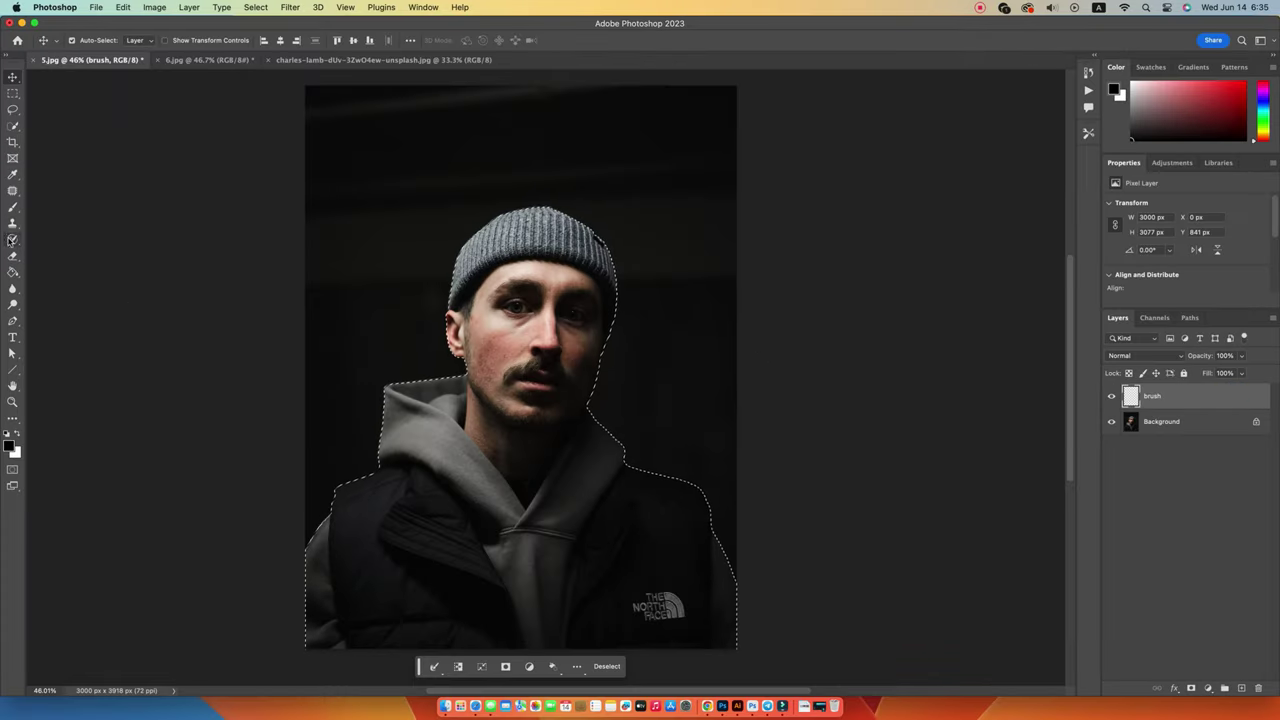
- Fill the selected man with solid red using the Paint Bucket, then deselect
click(12, 270)
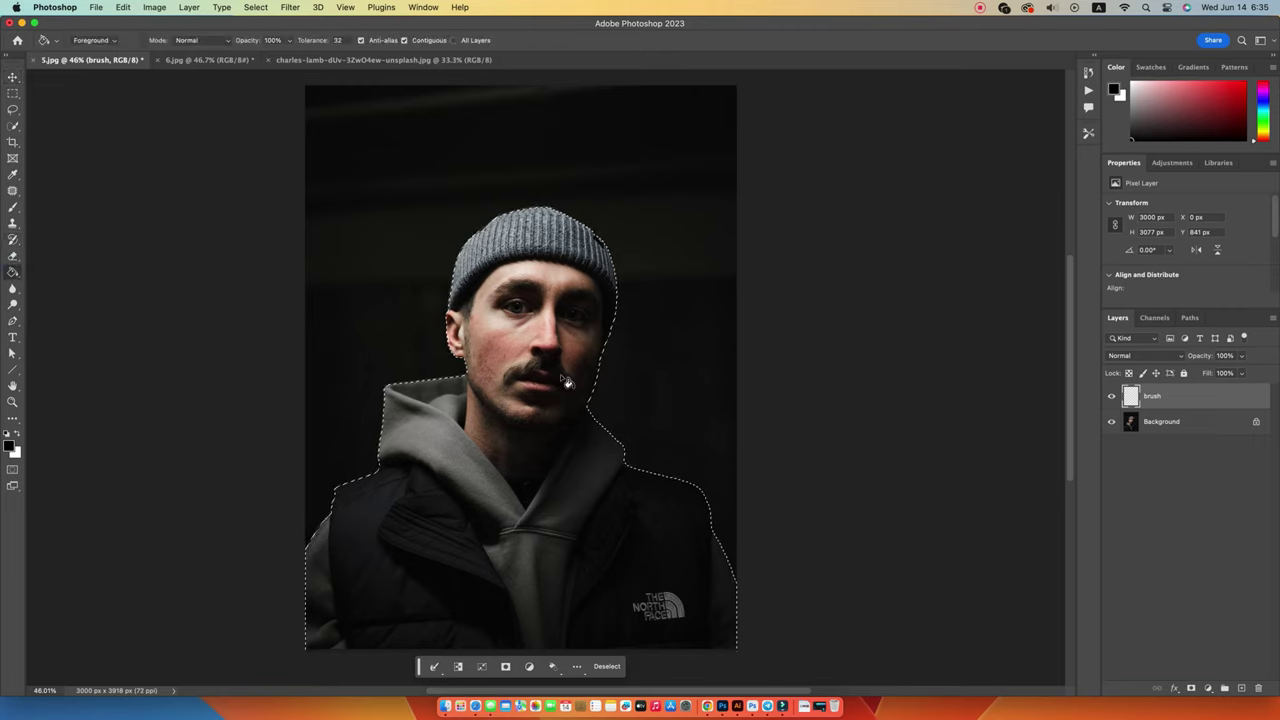
click(1215, 101)
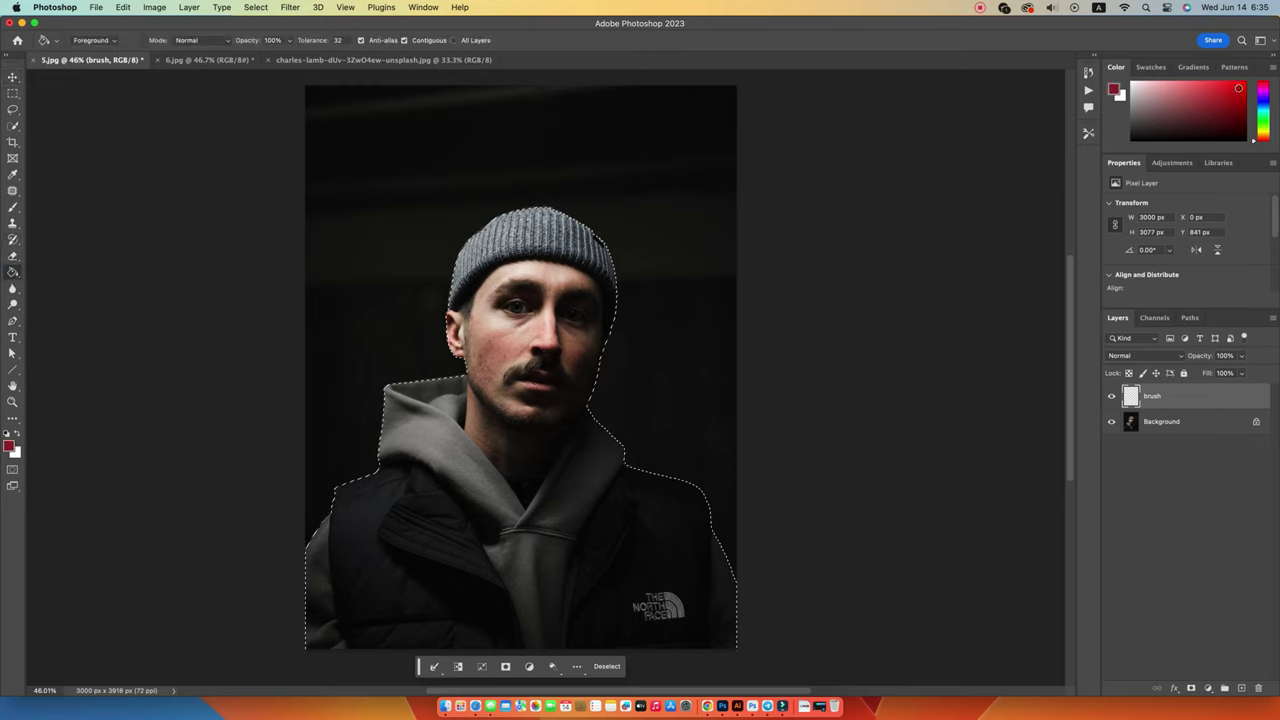
click(519, 345)
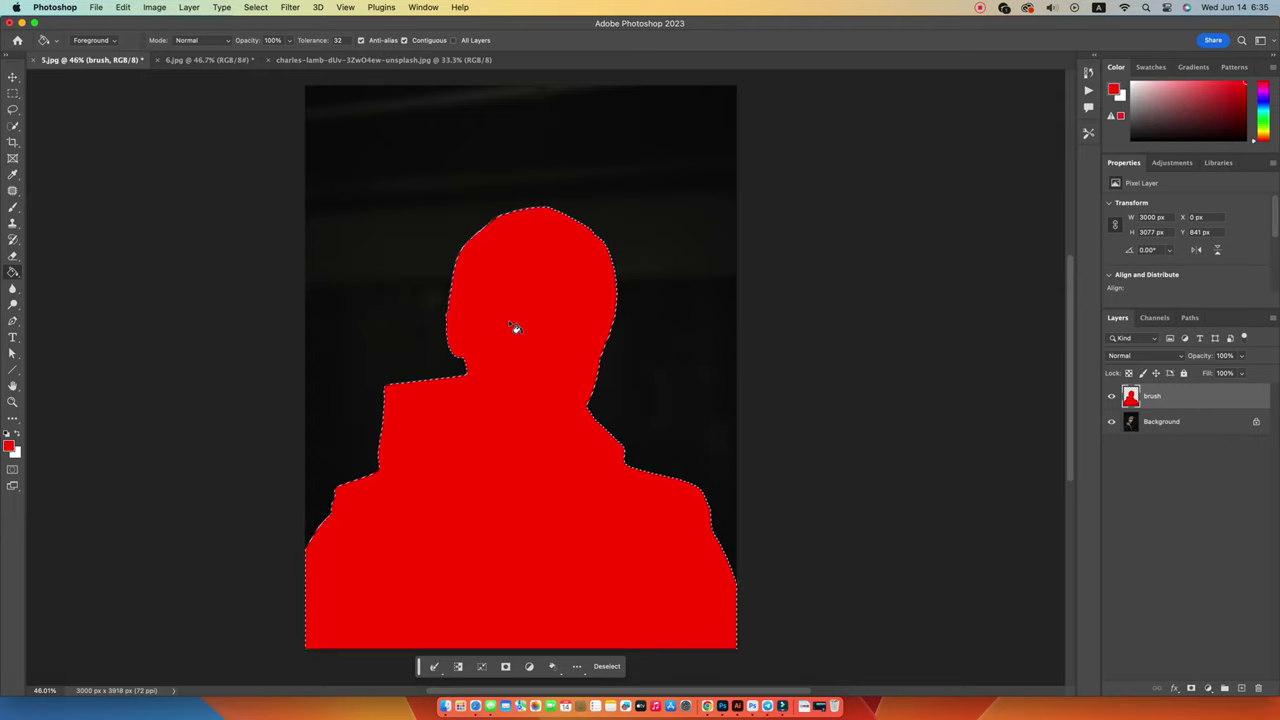
click(607, 667)
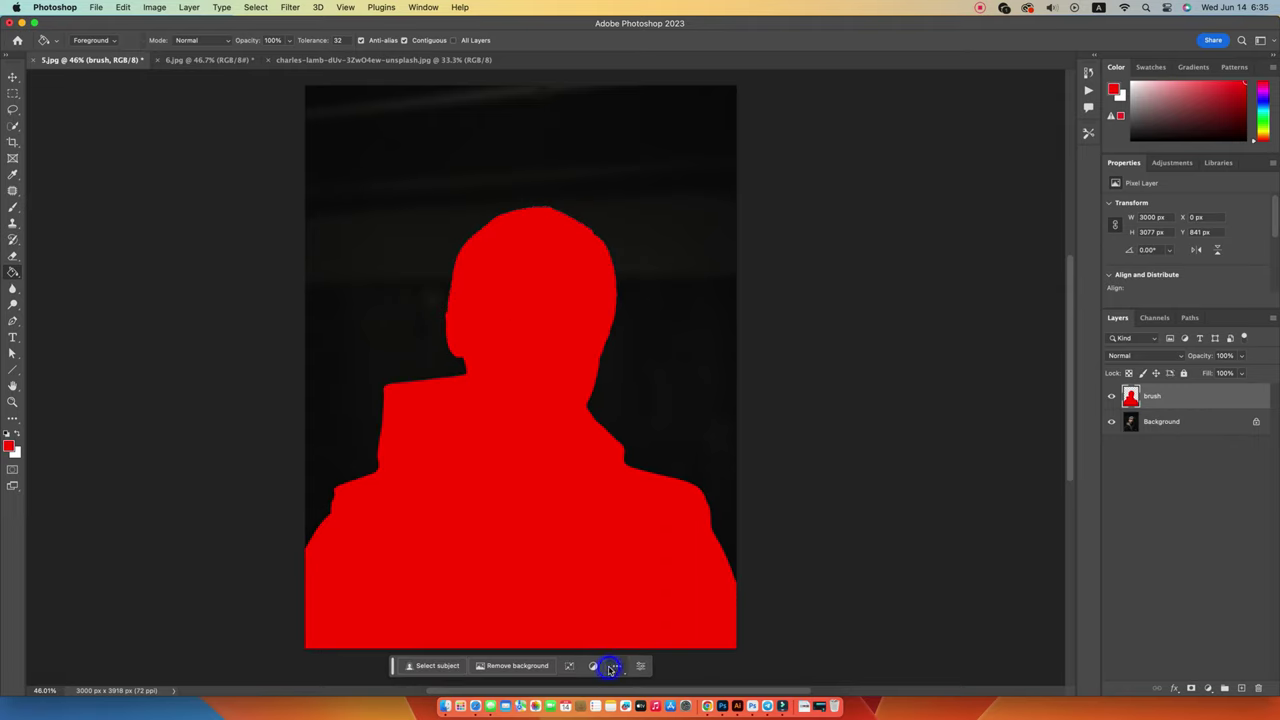
click(13, 77)
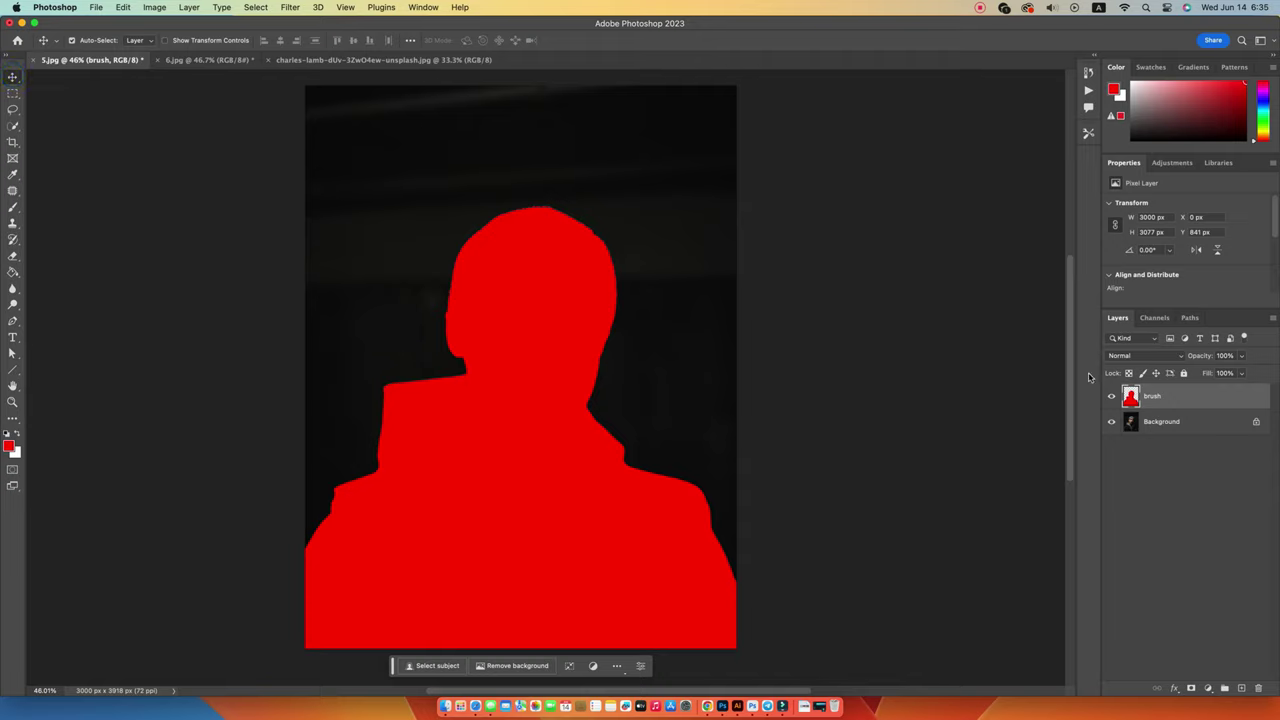
- Check the image size (3000 × 3918 px) without changes, then show the action sets list
click(152, 8)
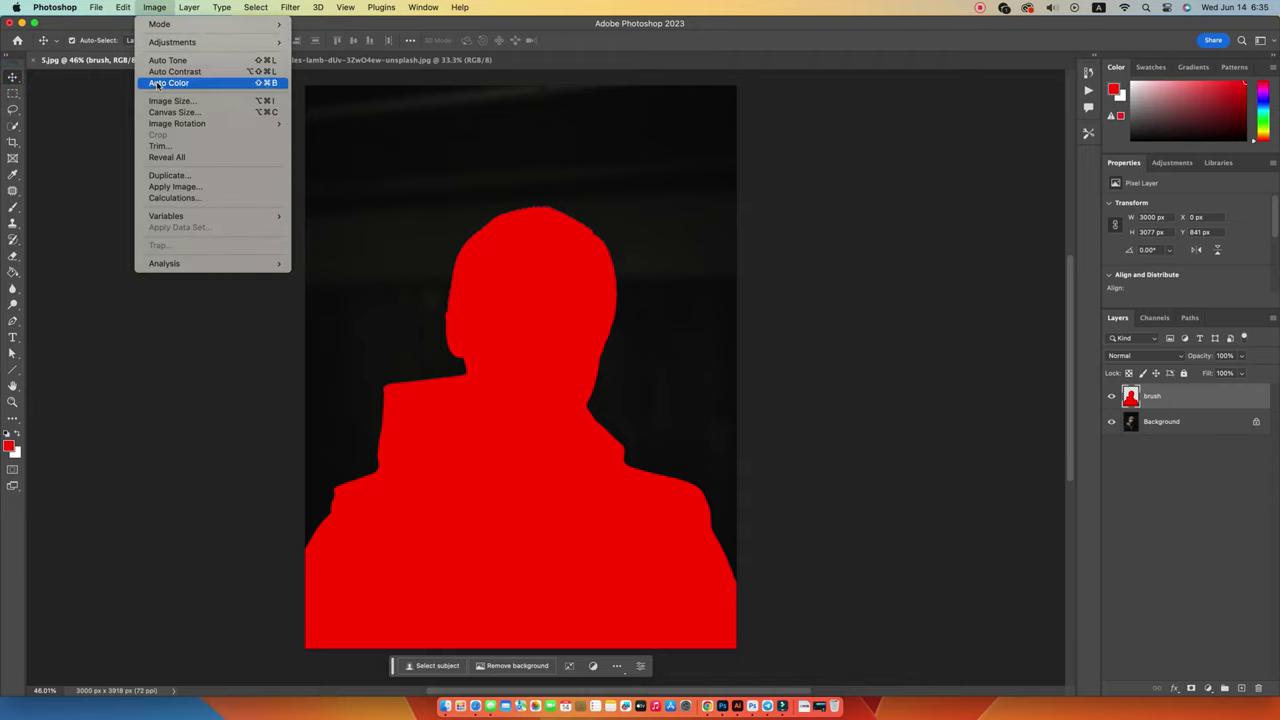
click(163, 101)
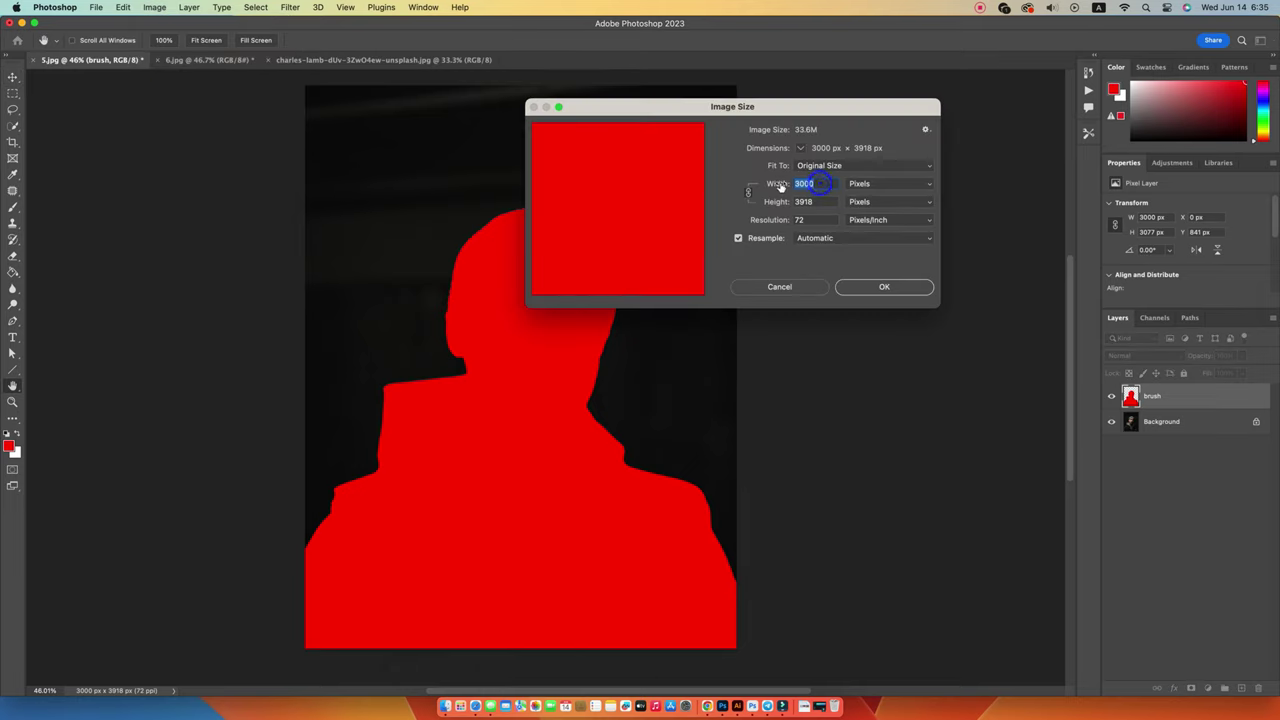
click(793, 290)
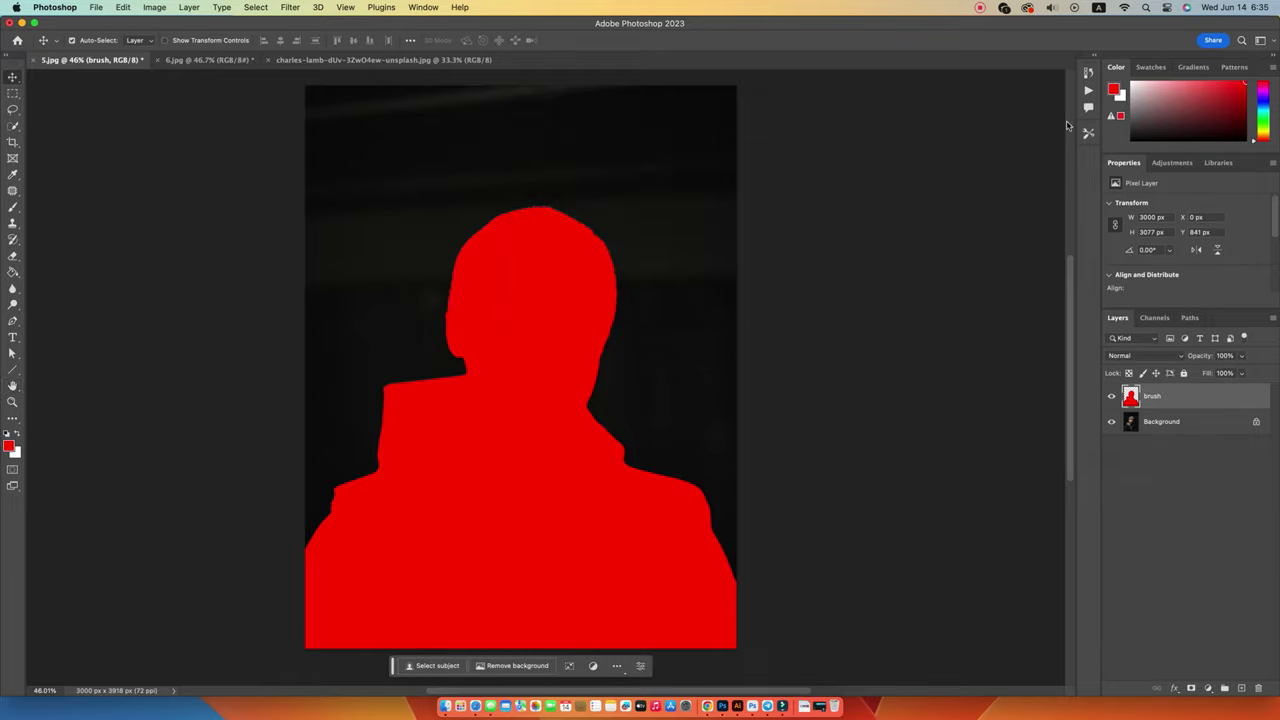
click(1089, 93)
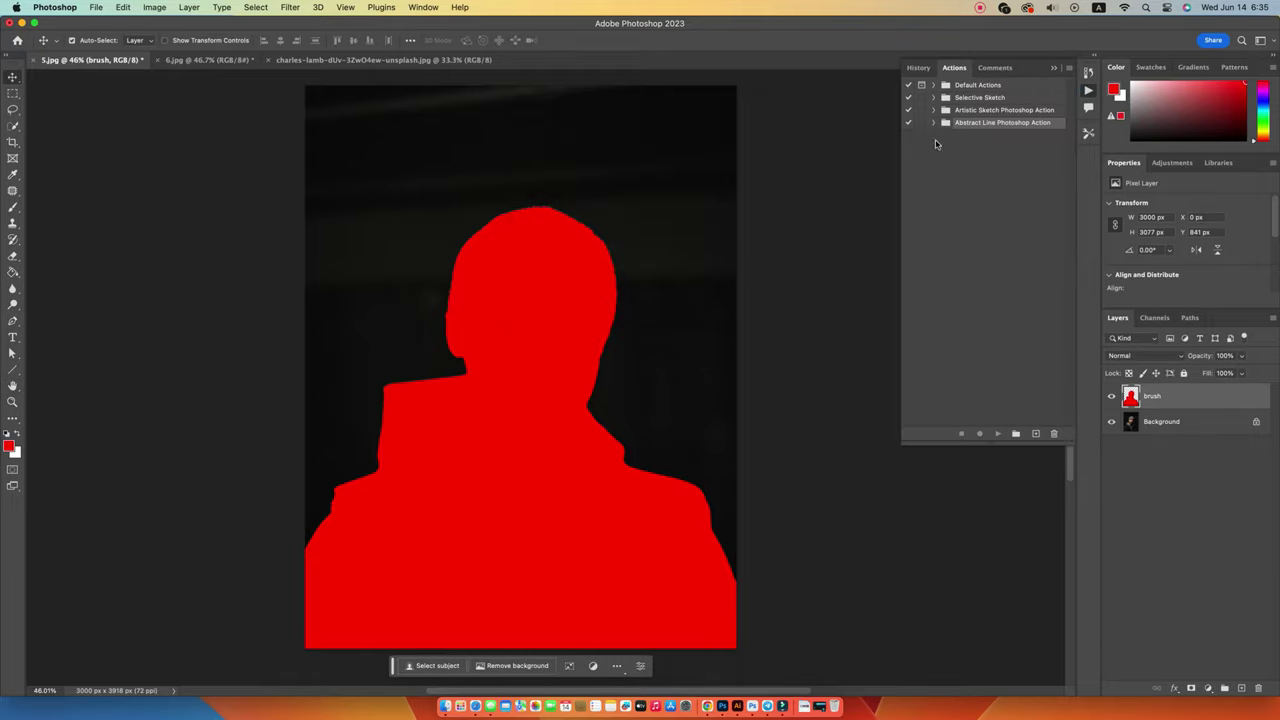
- Load Pop Art Photoshop Action.atn into the Actions panel from the panel menu
click(1086, 92)
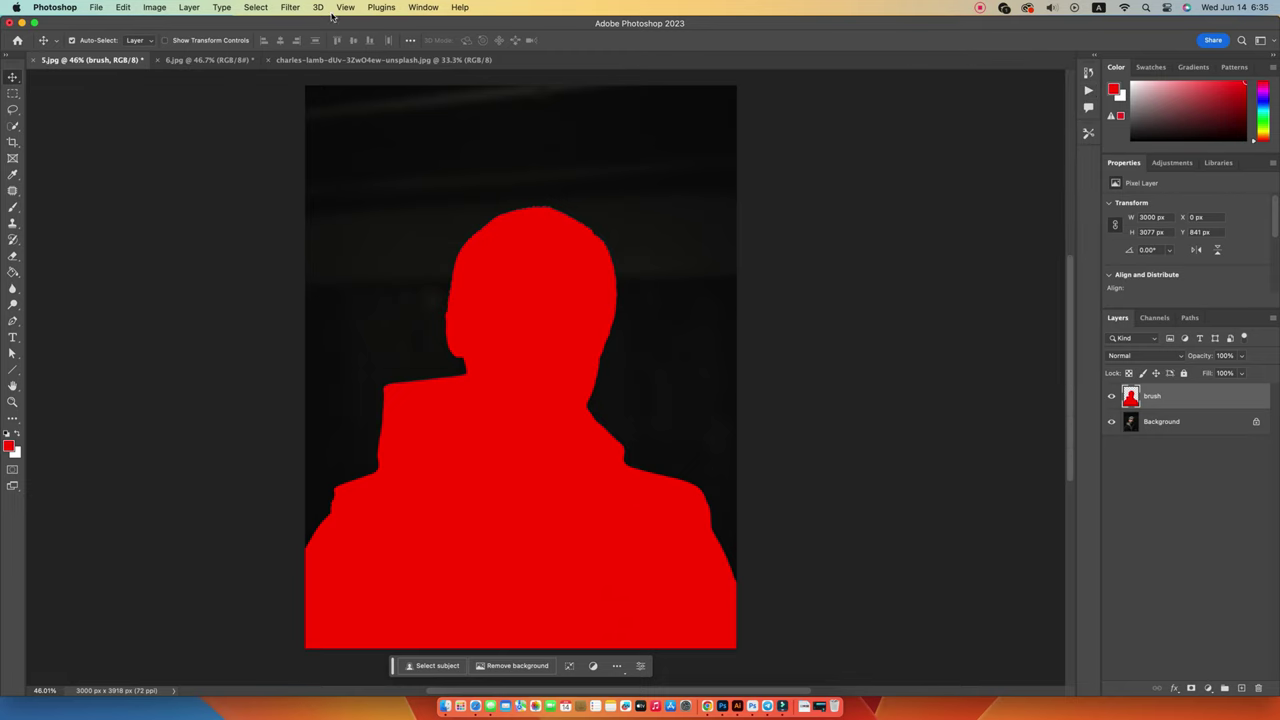
click(418, 8)
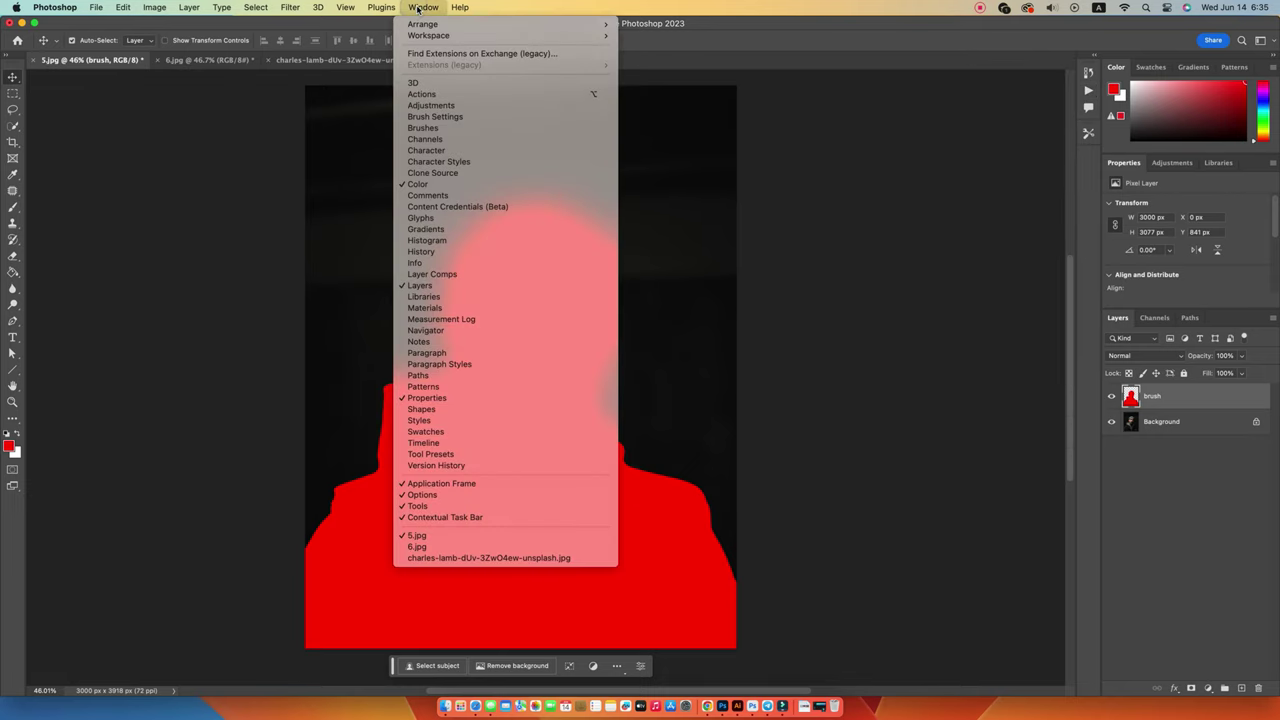
click(533, 95)
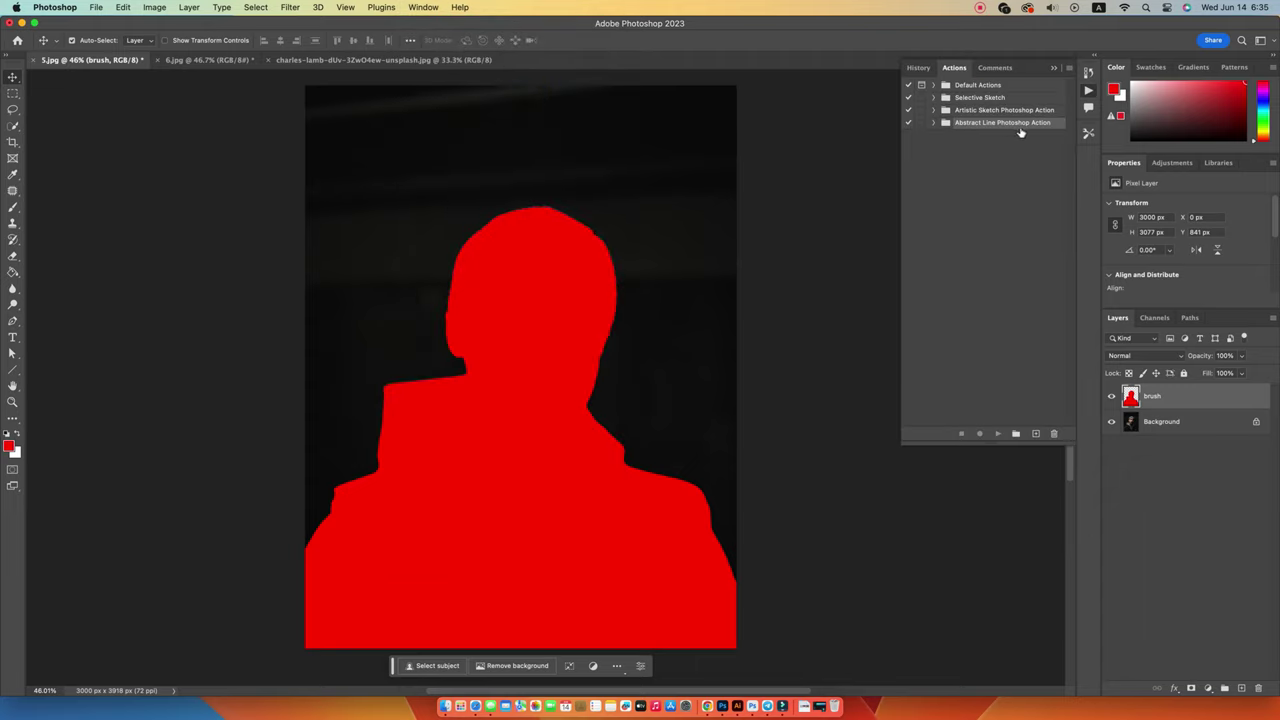
click(1070, 68)
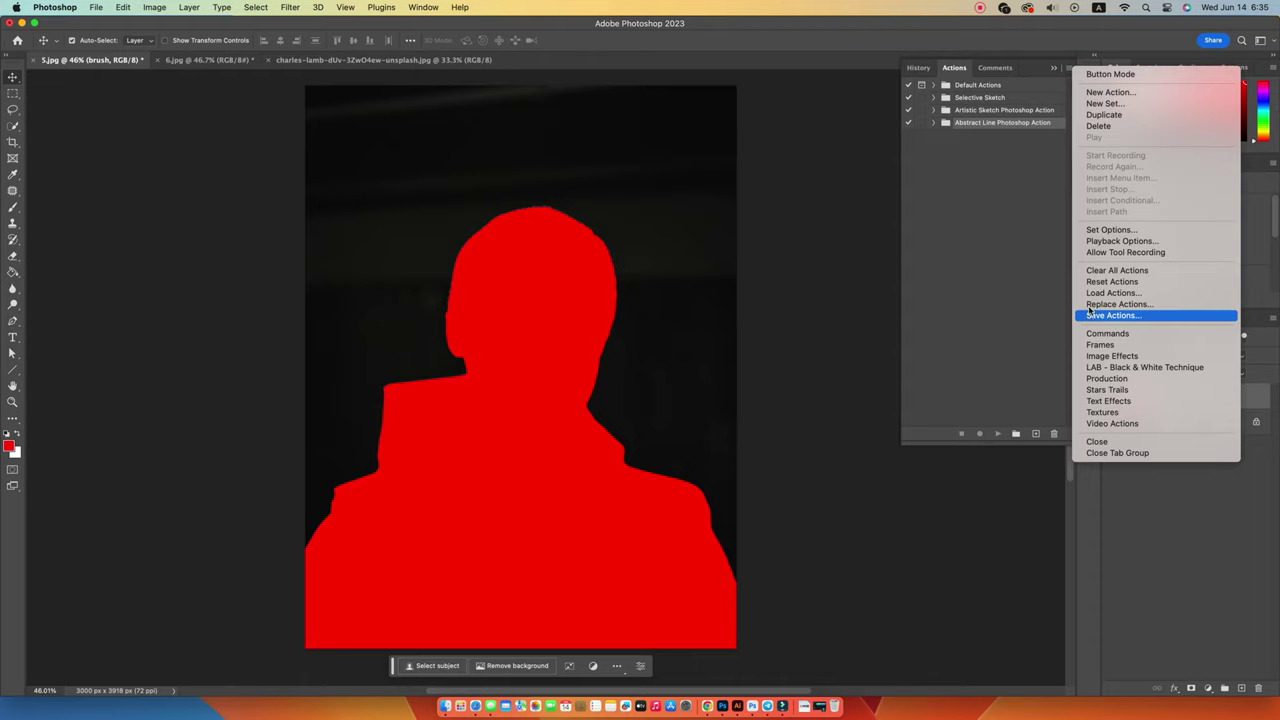
click(1166, 293)
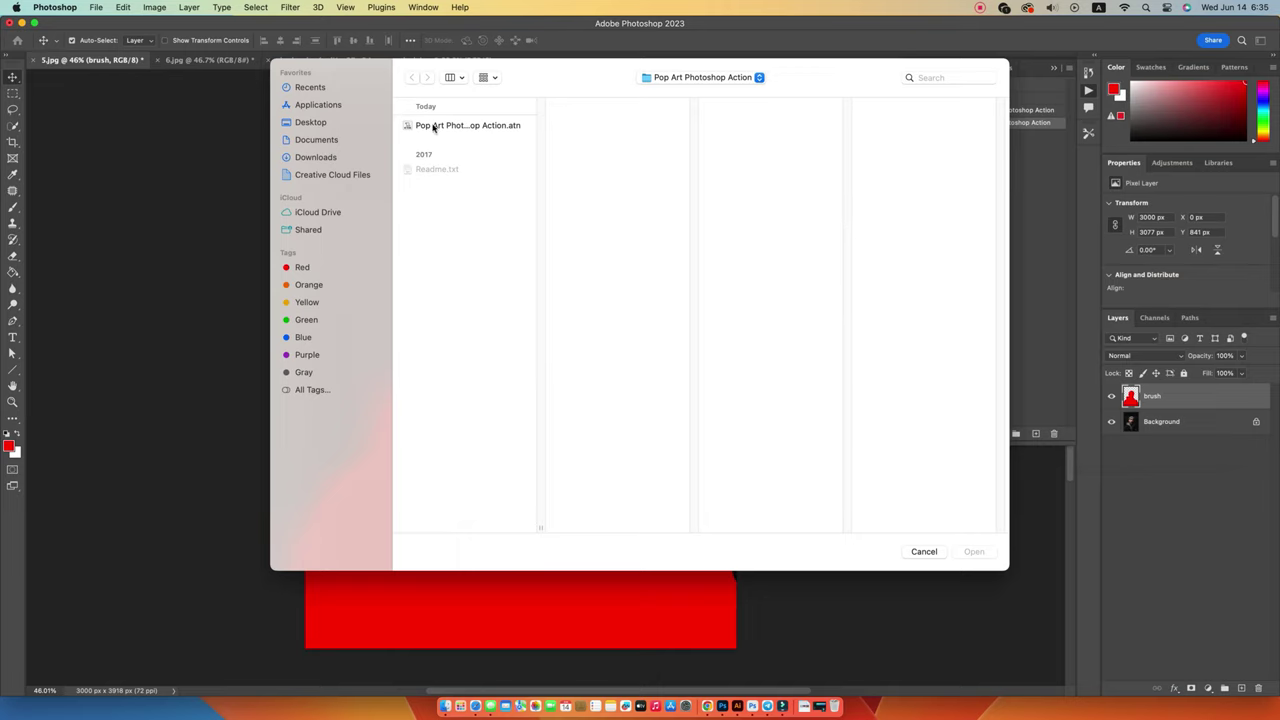
click(434, 127)
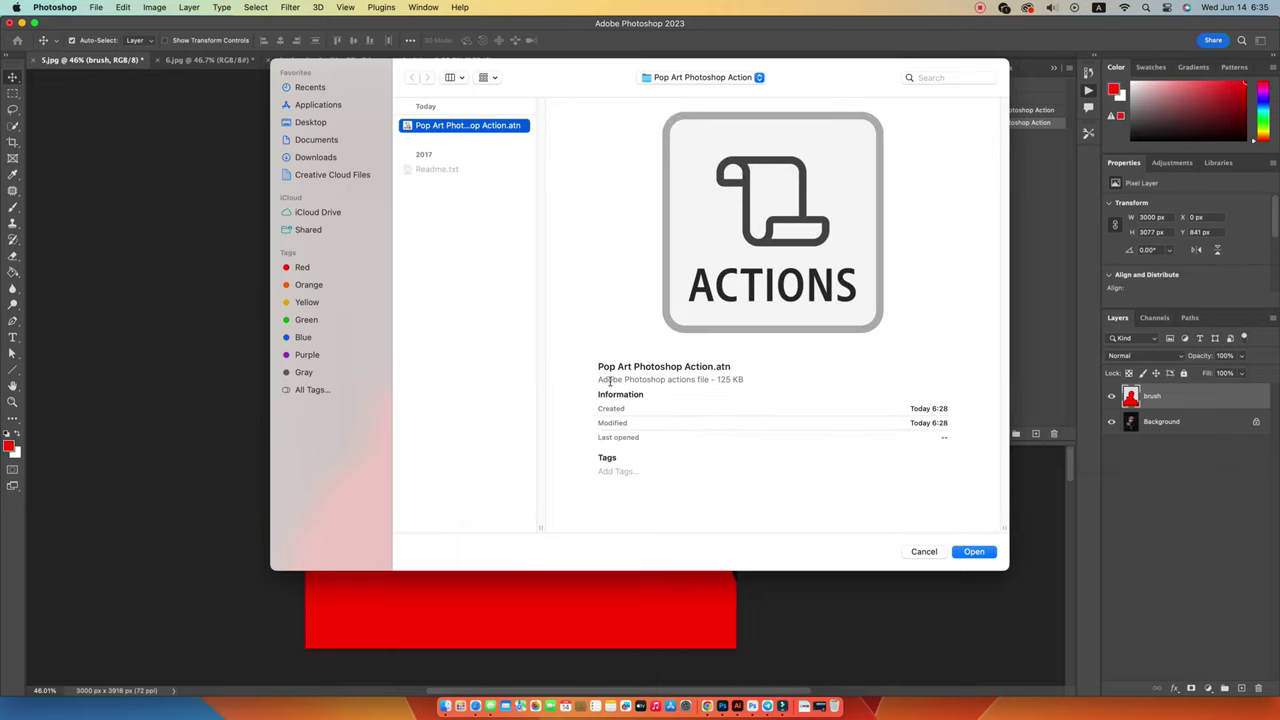
click(975, 553)
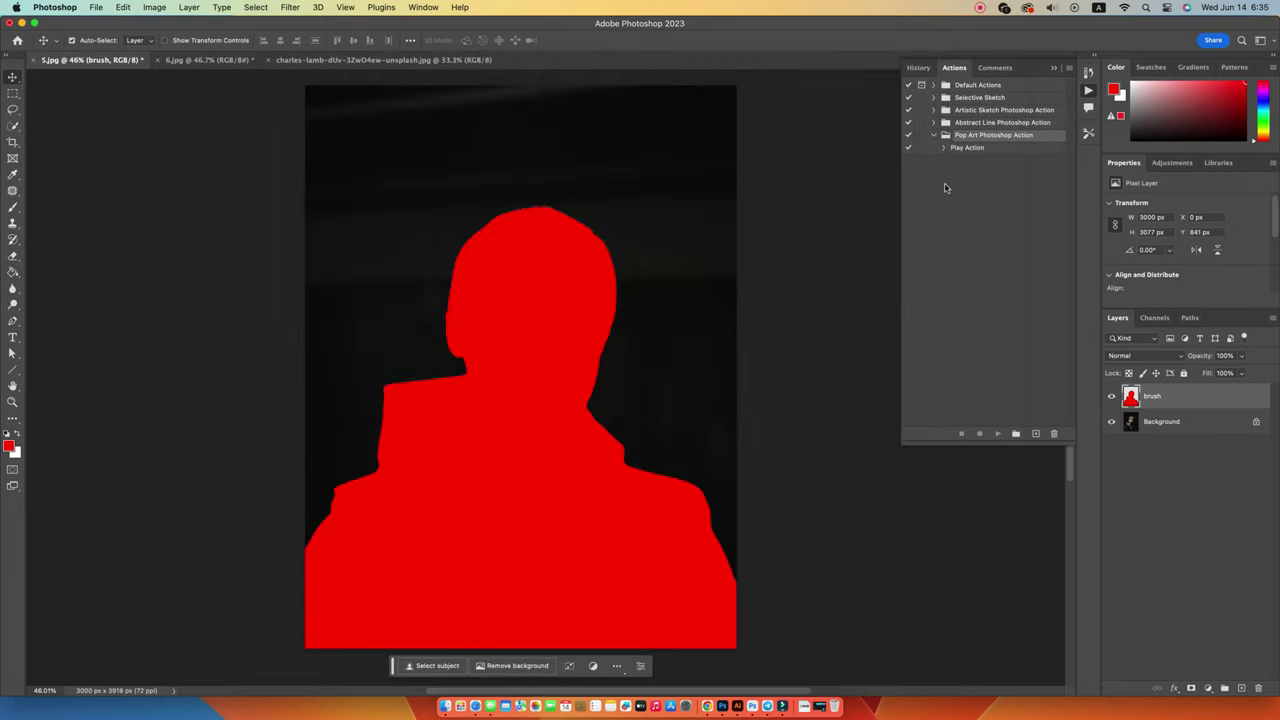
- Select the Pop Art set's Play Action and run it on the portrait
click(966, 148)
click(1000, 135)
click(961, 148)
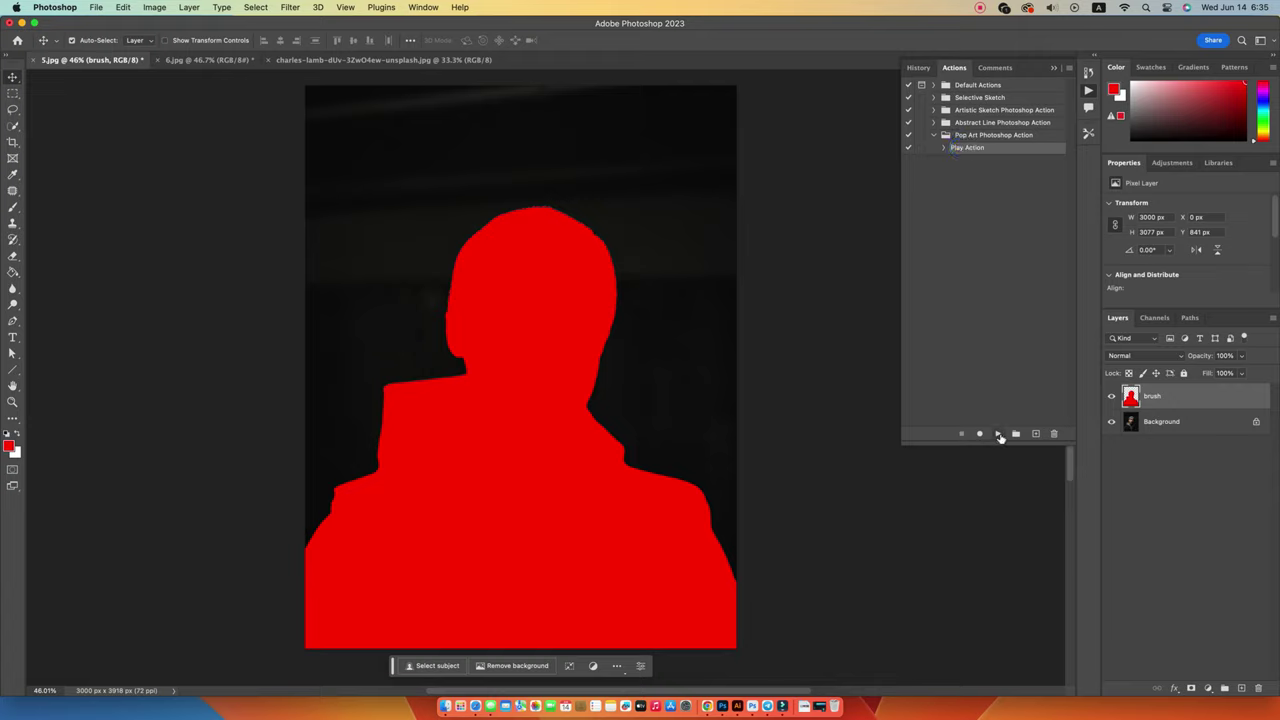
click(999, 435)
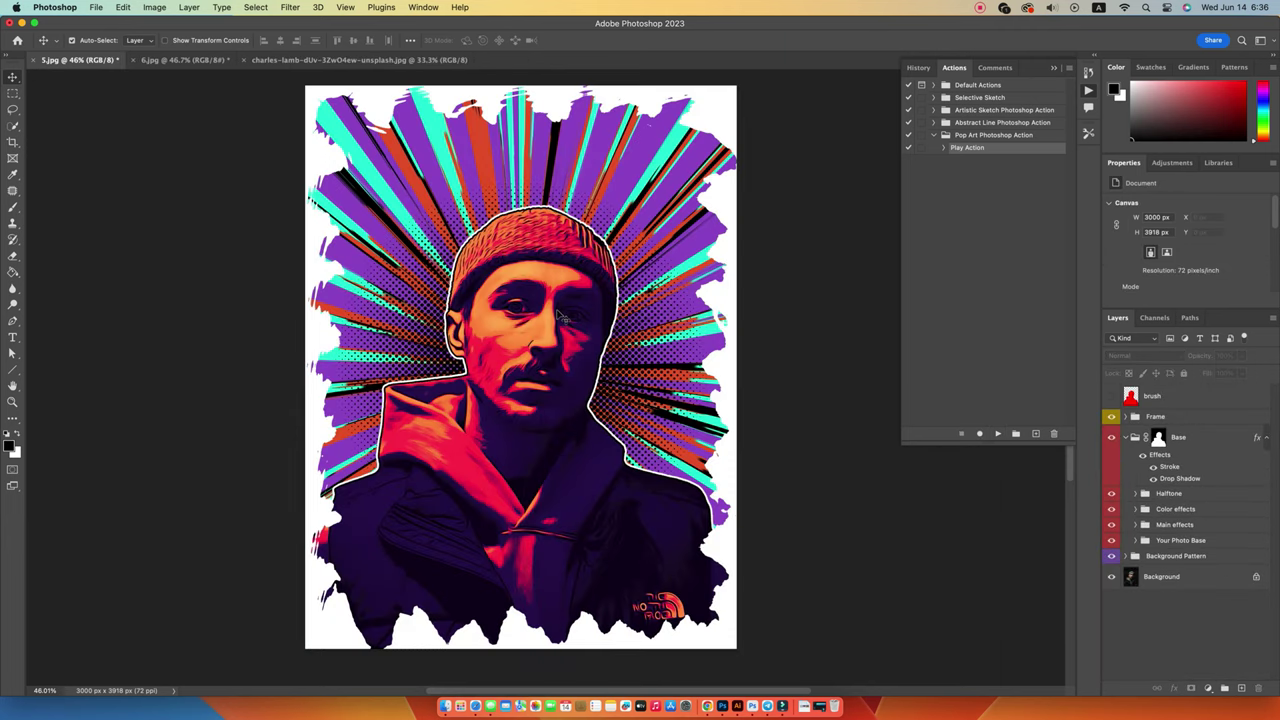
- Zoom into the face, pan to the chin and shoulders, then fit the poster to the window
key(z)
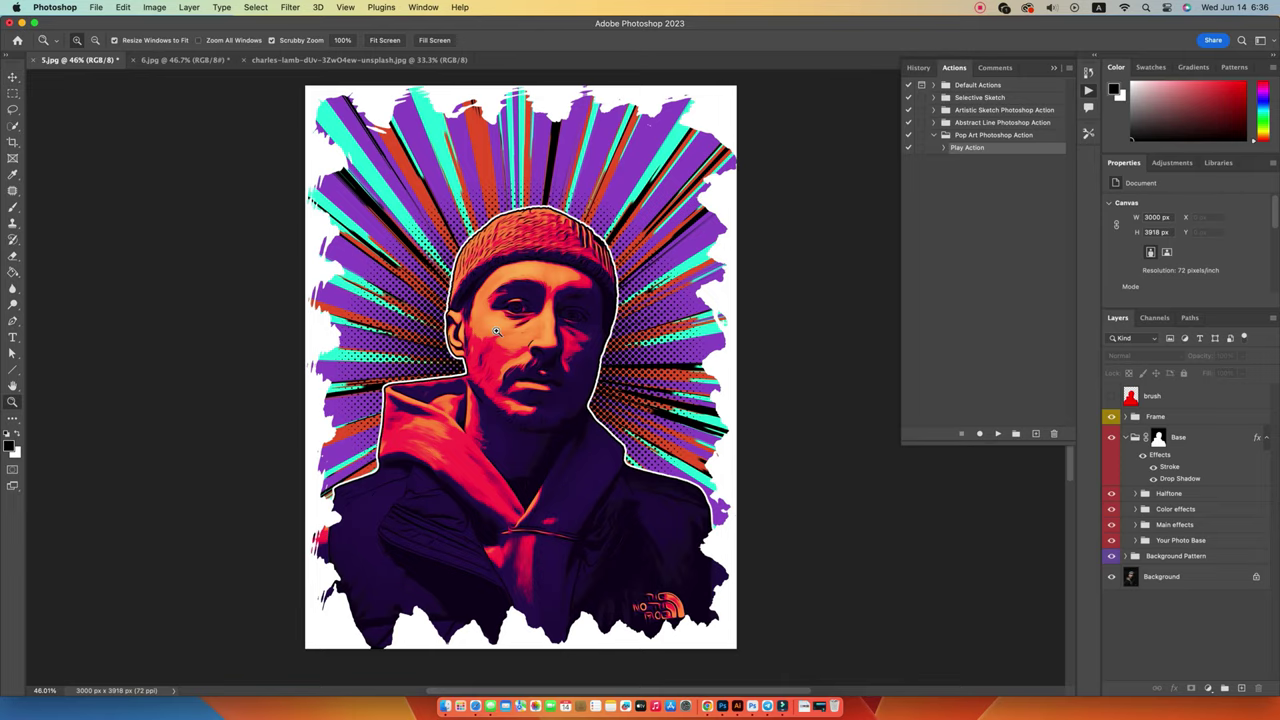
mouse_move(498, 328)
mouse_down()
mouse_move(561, 318)
mouse_move(537, 424)
mouse_up()
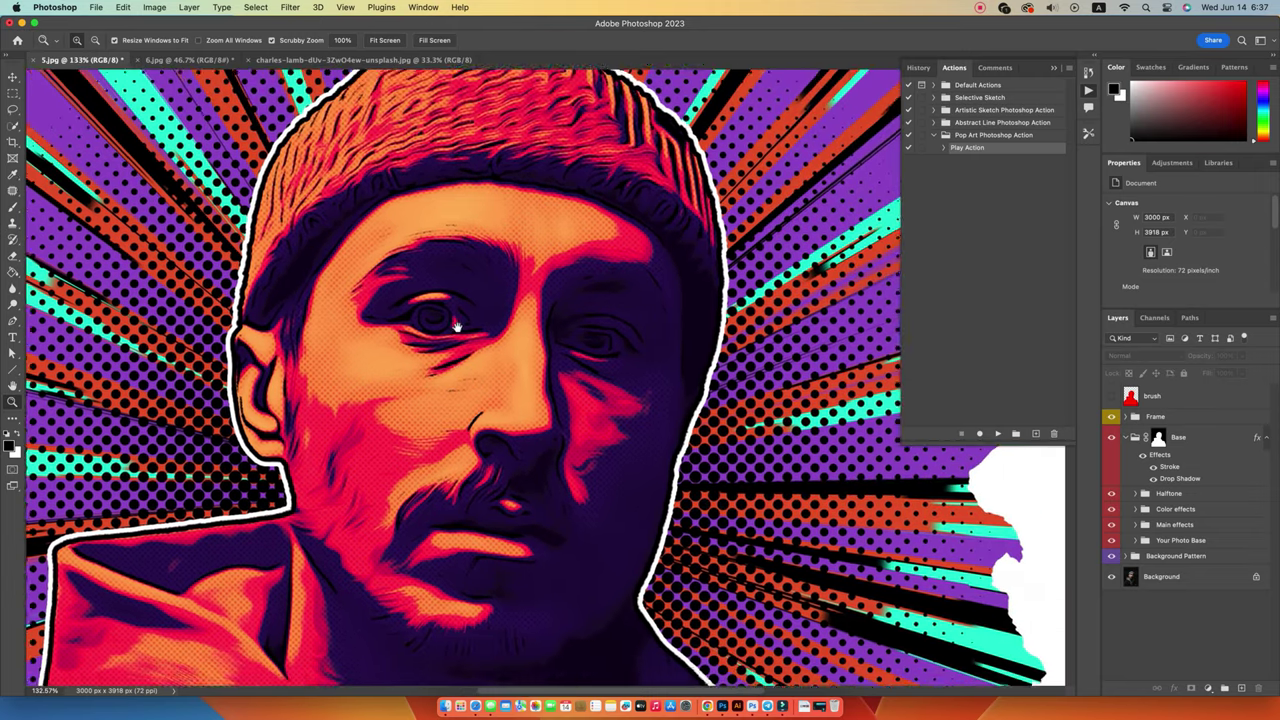
mouse_move(537, 424)
mouse_down()
mouse_move(594, 305)
mouse_move(474, 309)
mouse_up()
key(super+0)
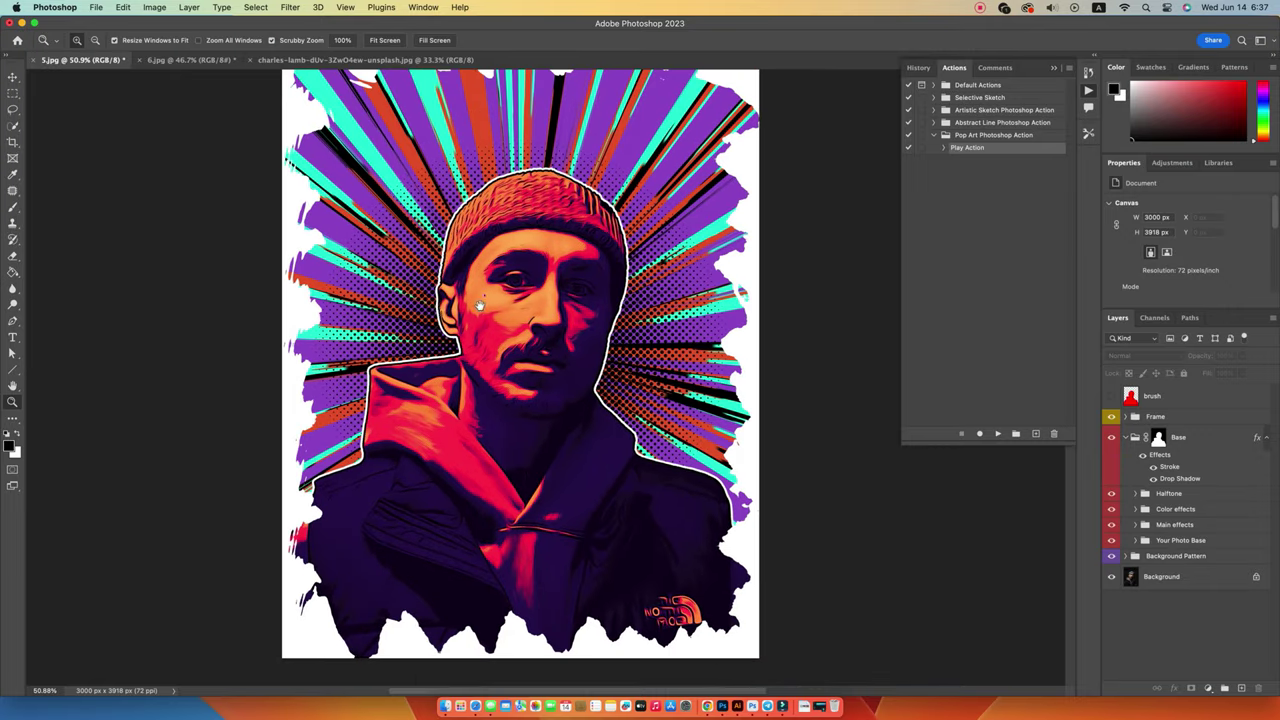
- Close the Actions panel and browse the Base, Your Photo Base and Frame groups
click(1088, 90)
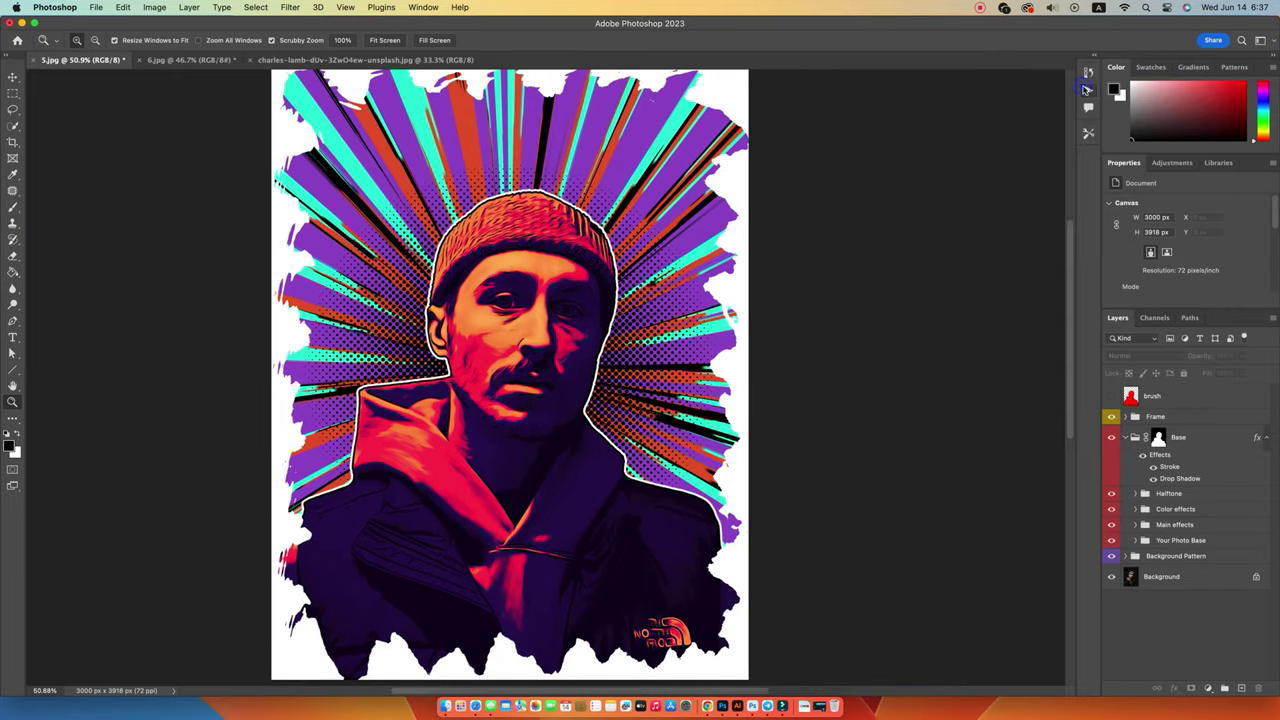
click(1205, 417)
click(1128, 437)
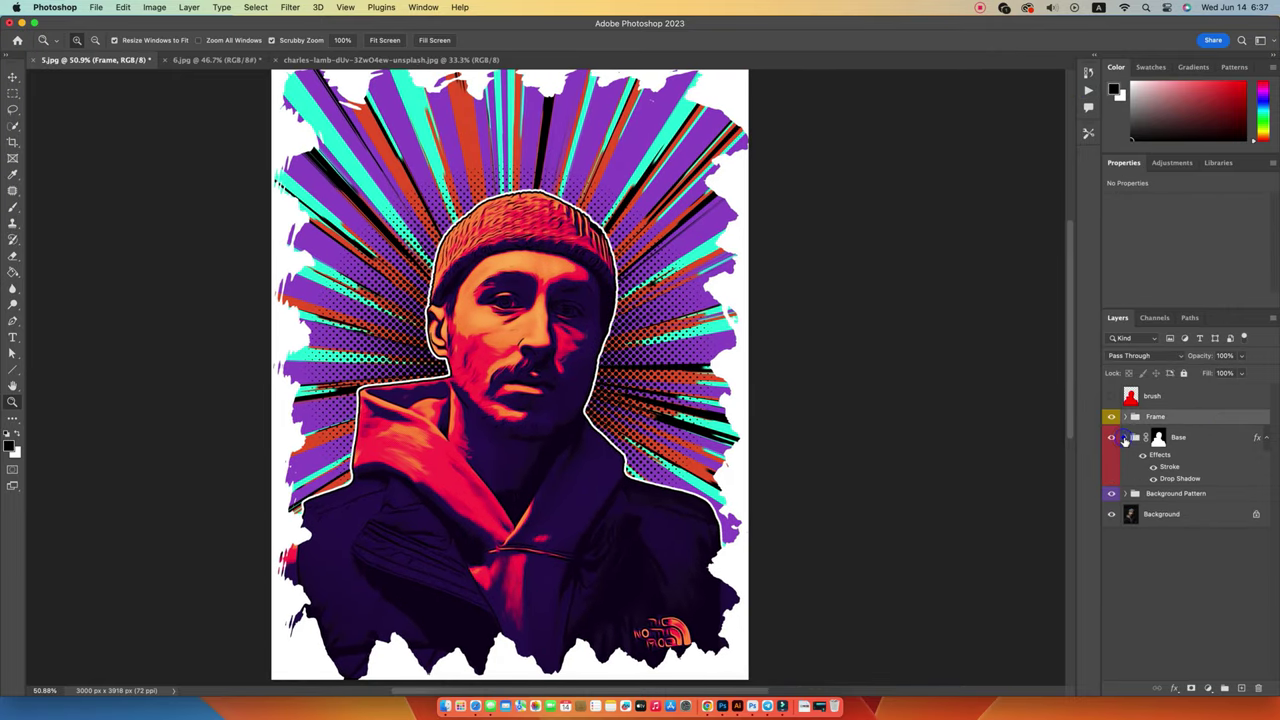
click(1263, 437)
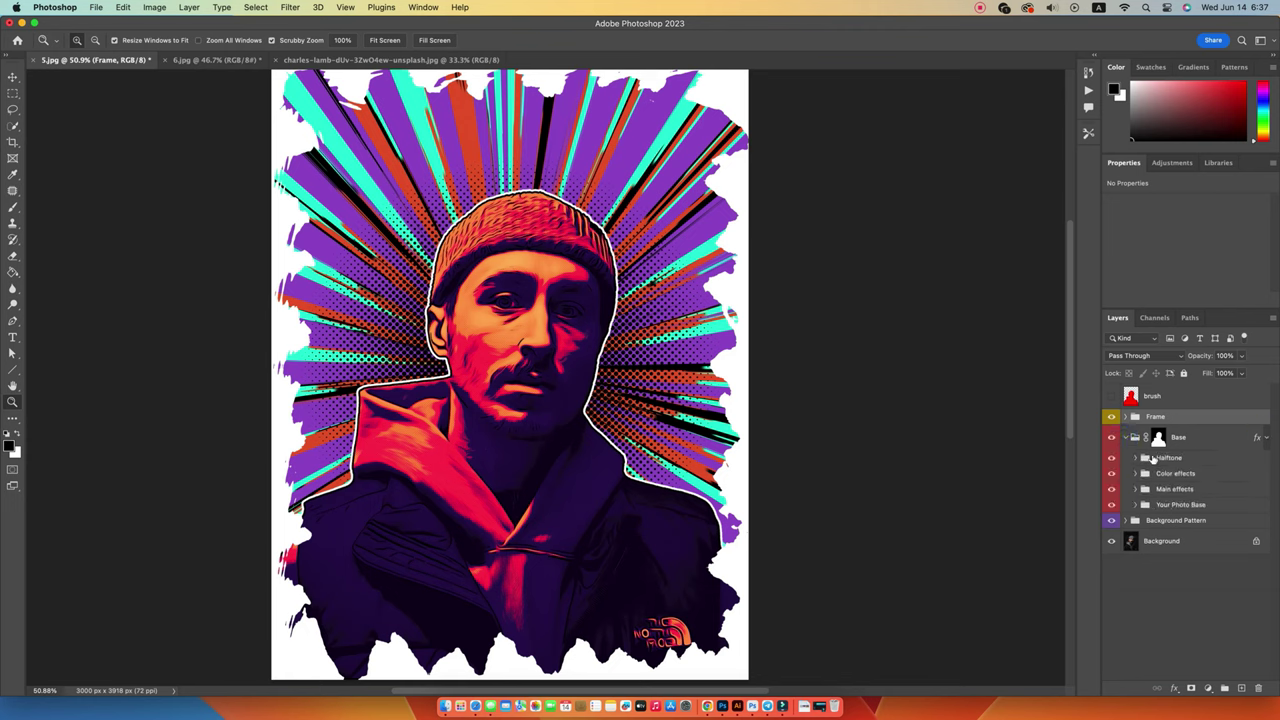
click(1170, 457)
click(1175, 489)
click(1179, 505)
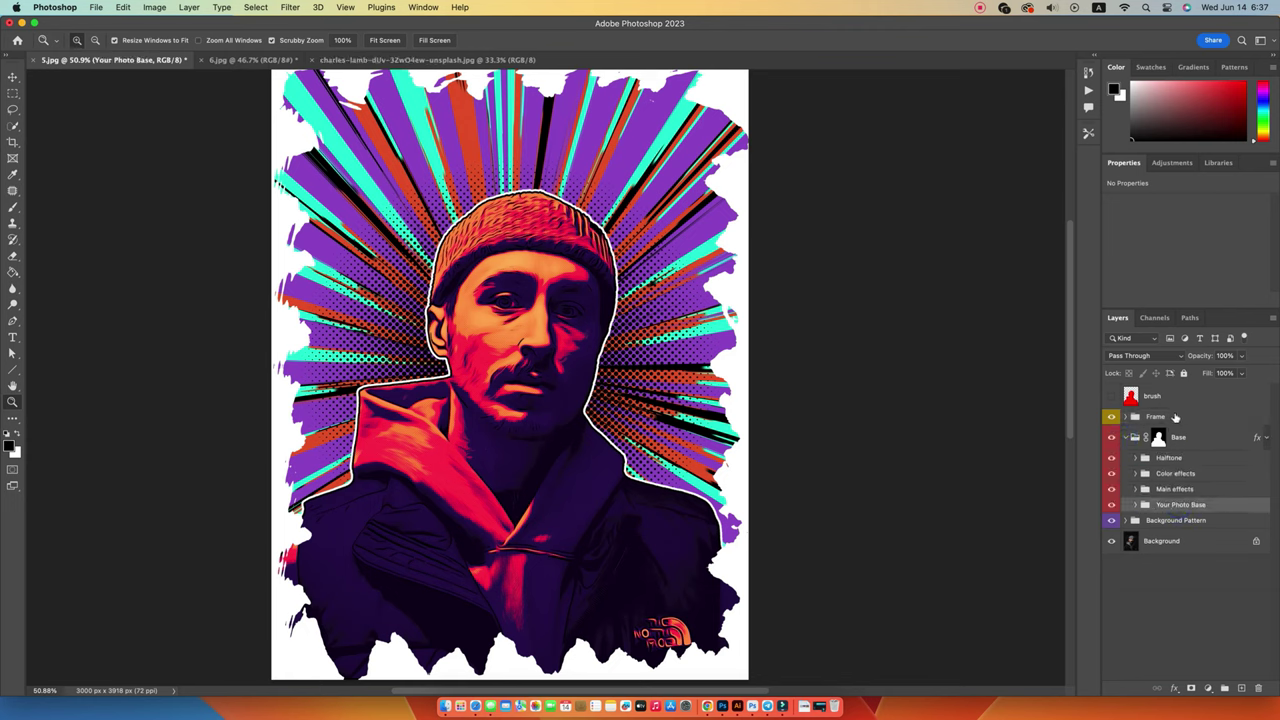
click(1176, 418)
- Preview the Frame 1–4 border variants in turn, leaving Frame 3 visible
click(1112, 417)
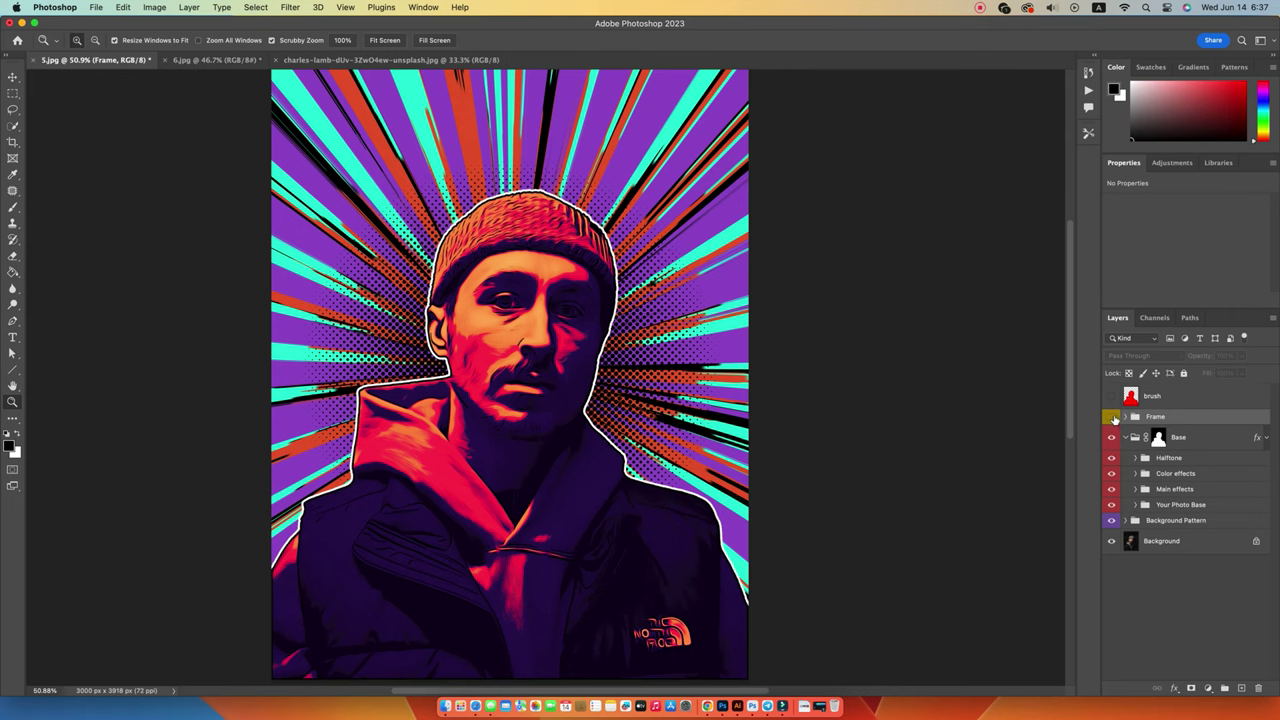
scroll(704, 340, down, 2)
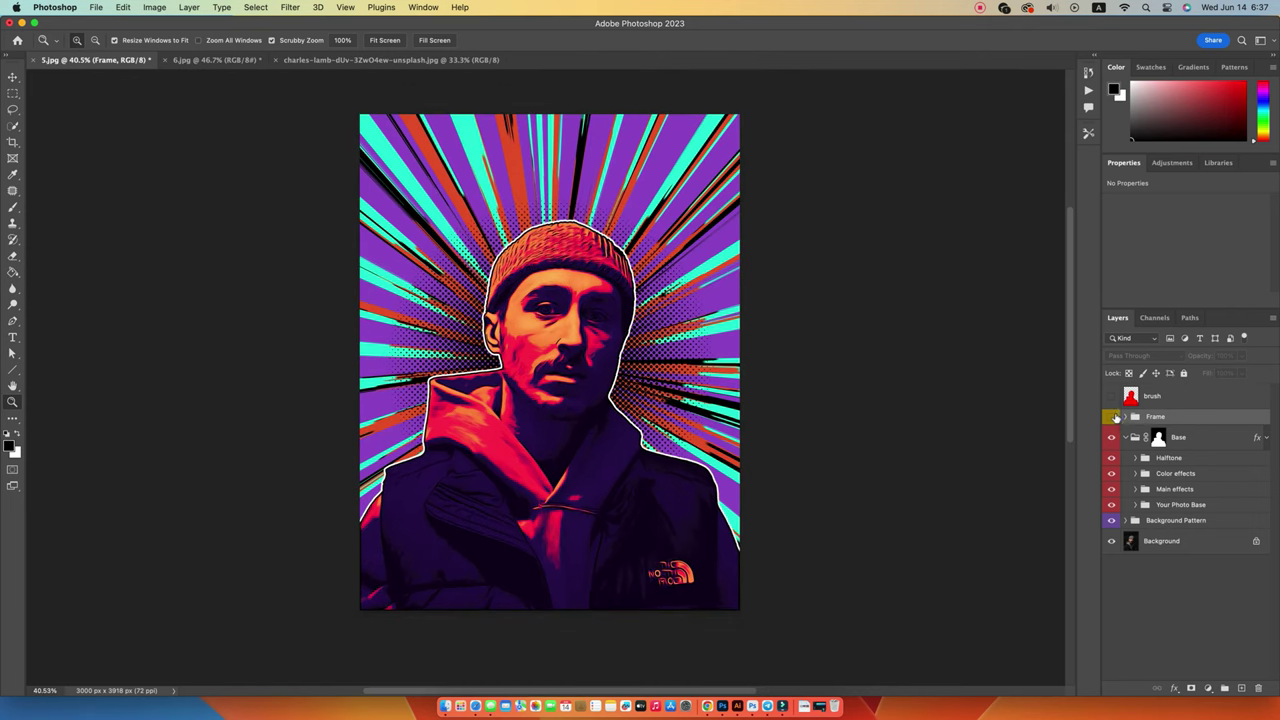
click(1112, 417)
click(1125, 416)
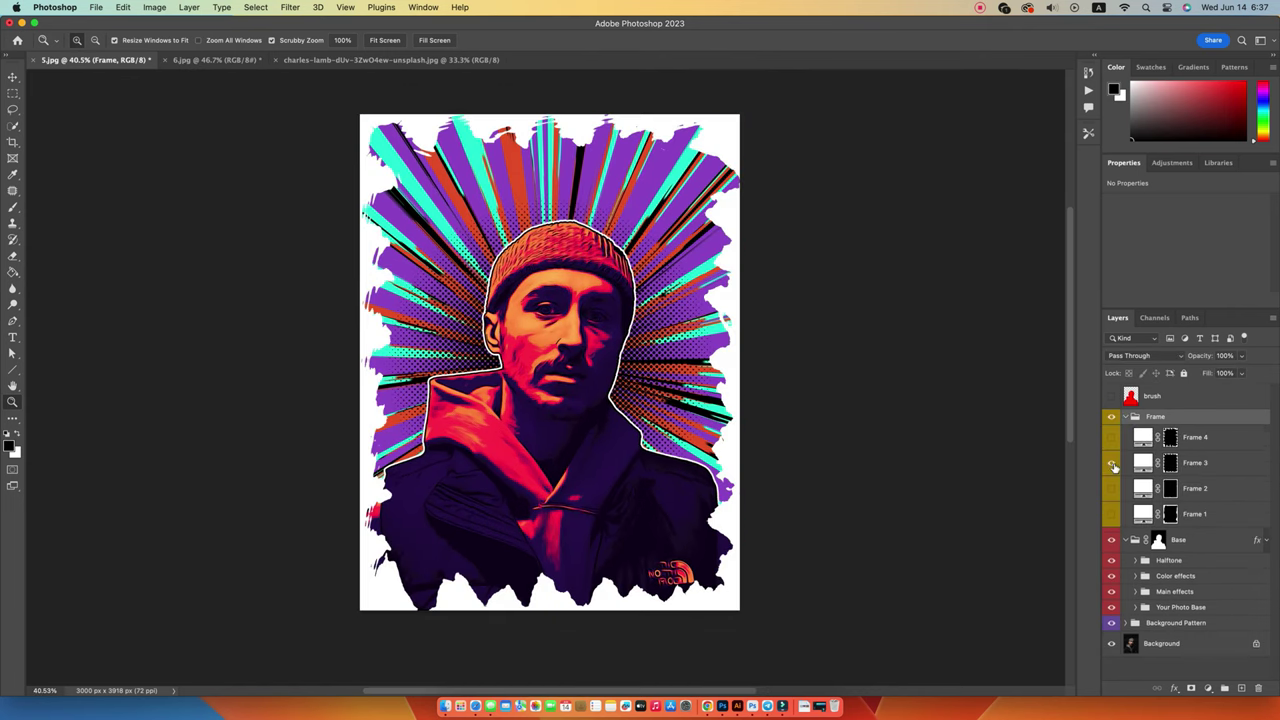
click(1112, 464)
click(1110, 438)
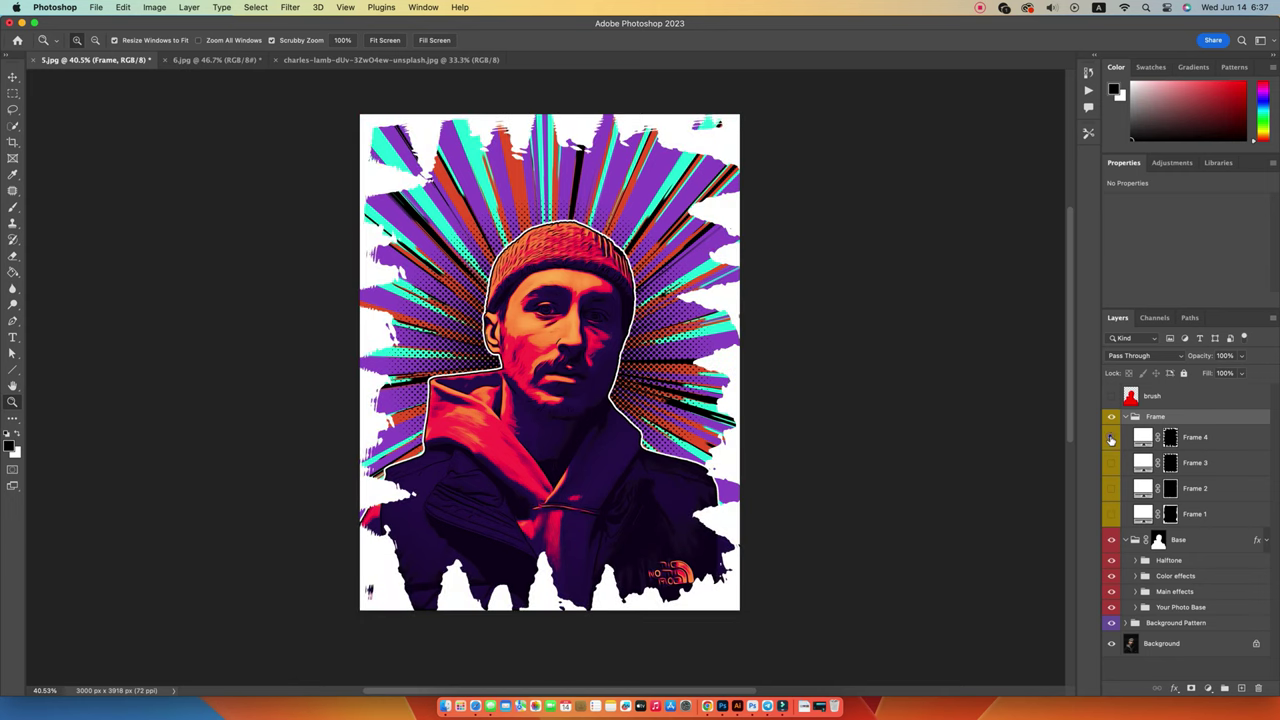
click(1110, 438)
click(1111, 463)
click(1111, 463)
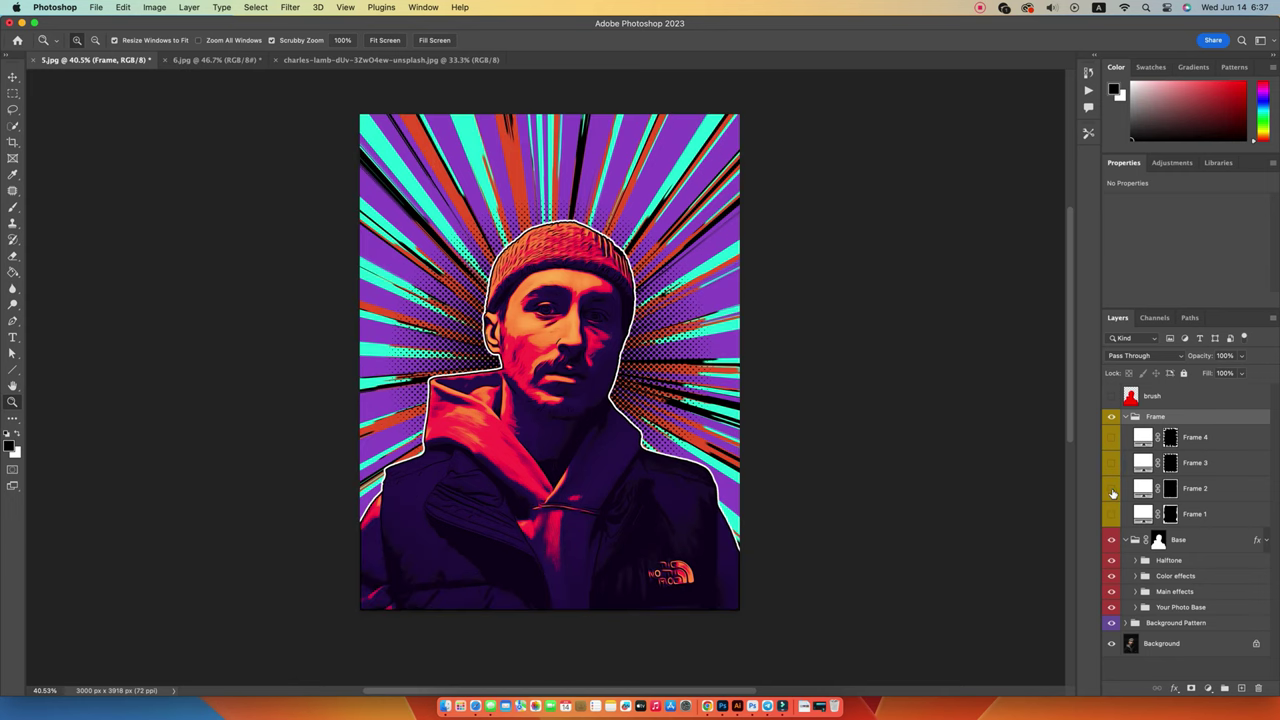
click(1112, 490)
click(1112, 513)
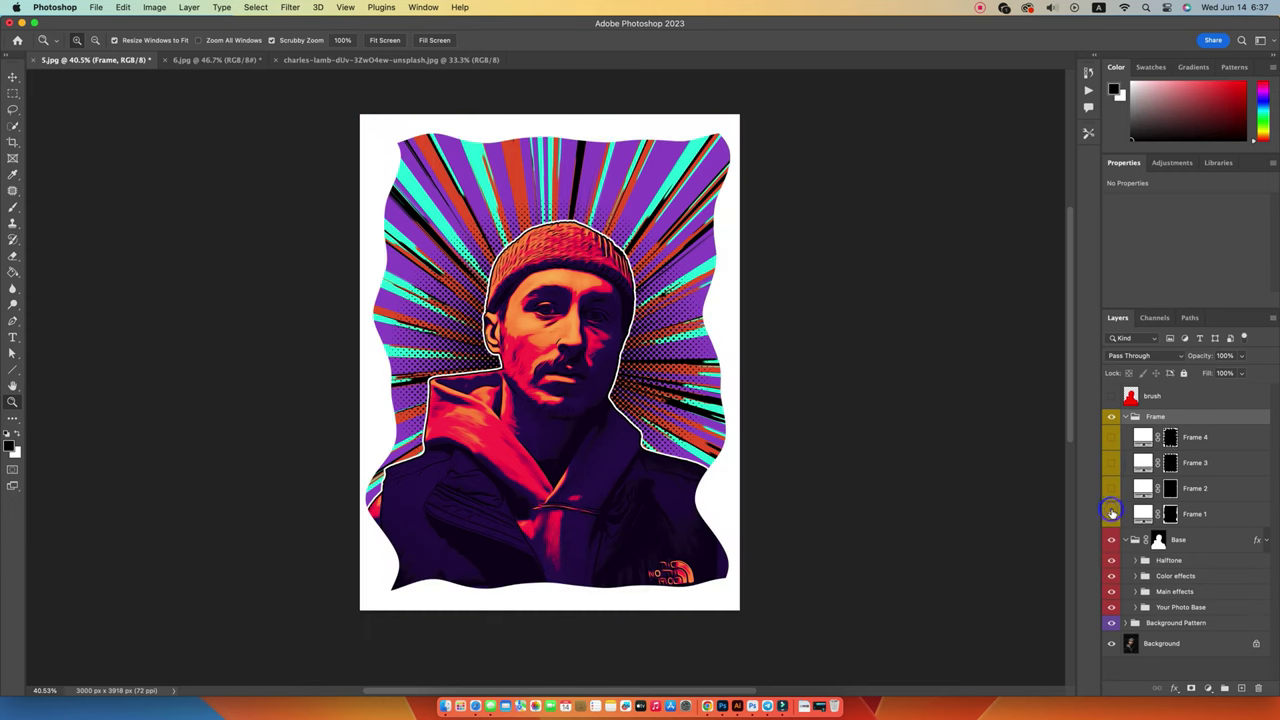
click(1112, 513)
click(1111, 463)
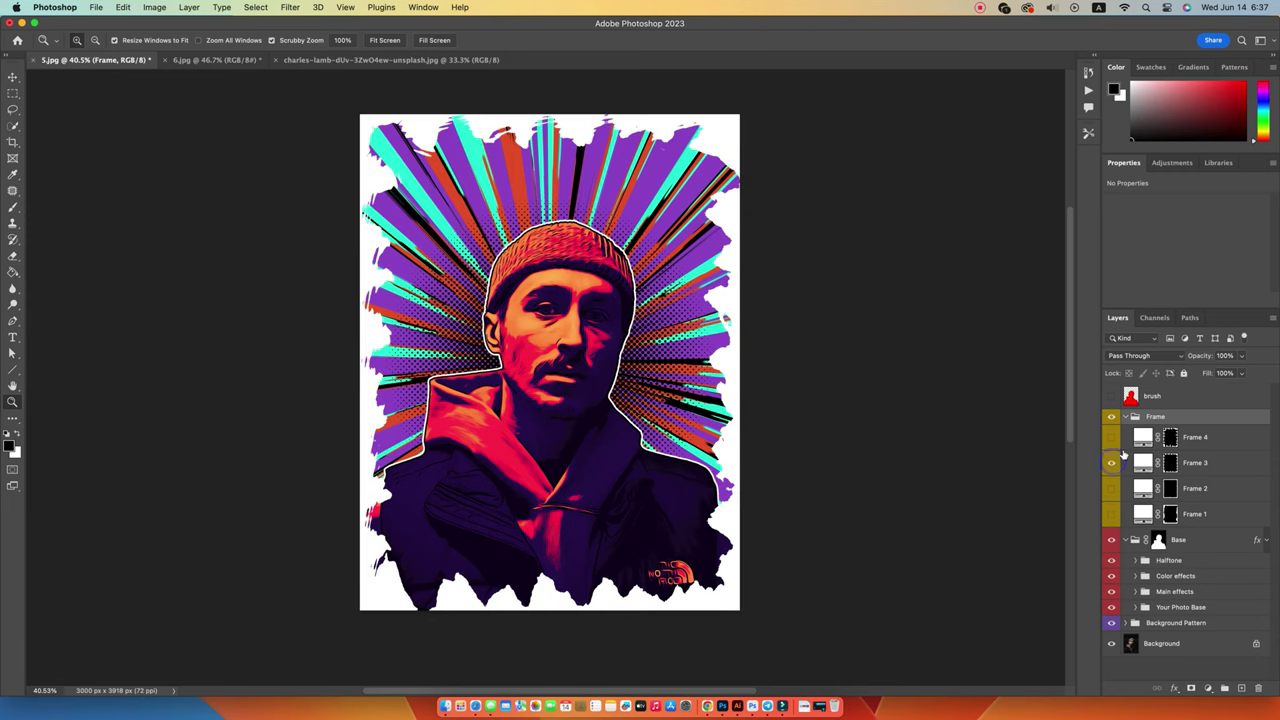
- Collapse the Frame group, select the Halftone group, and zoom in on the face's dots
click(1125, 416)
click(1158, 437)
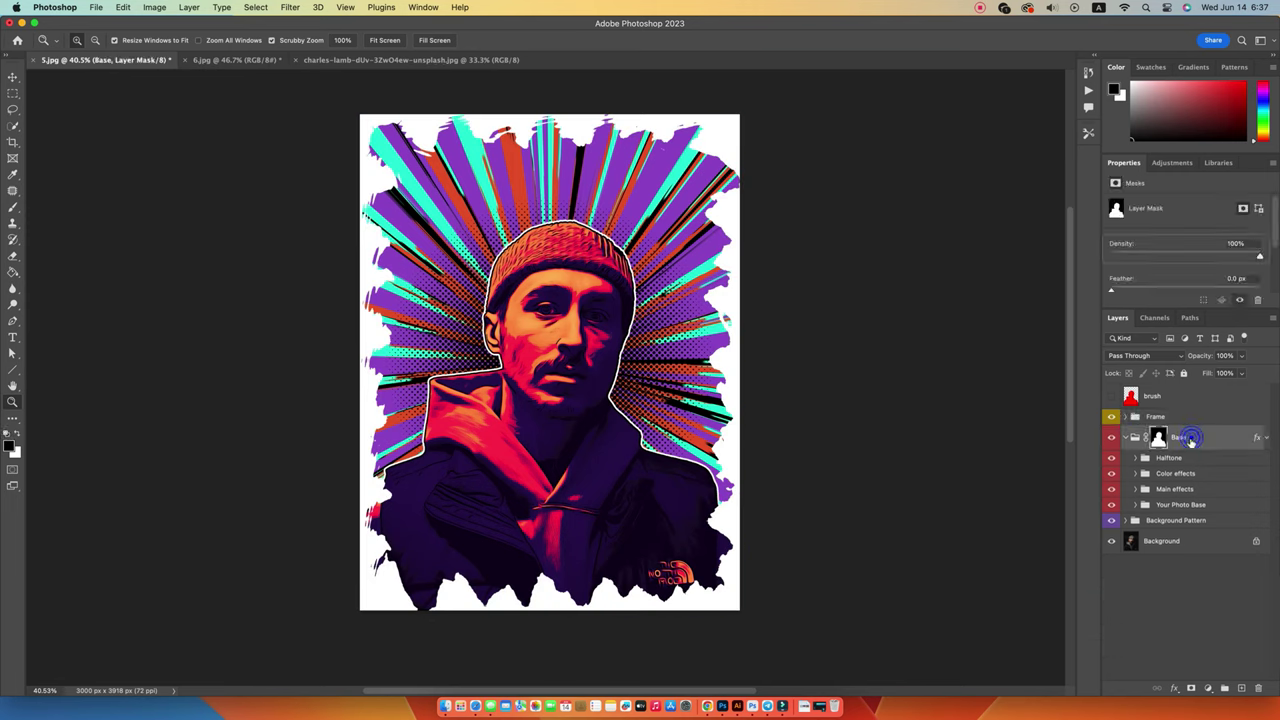
click(1155, 459)
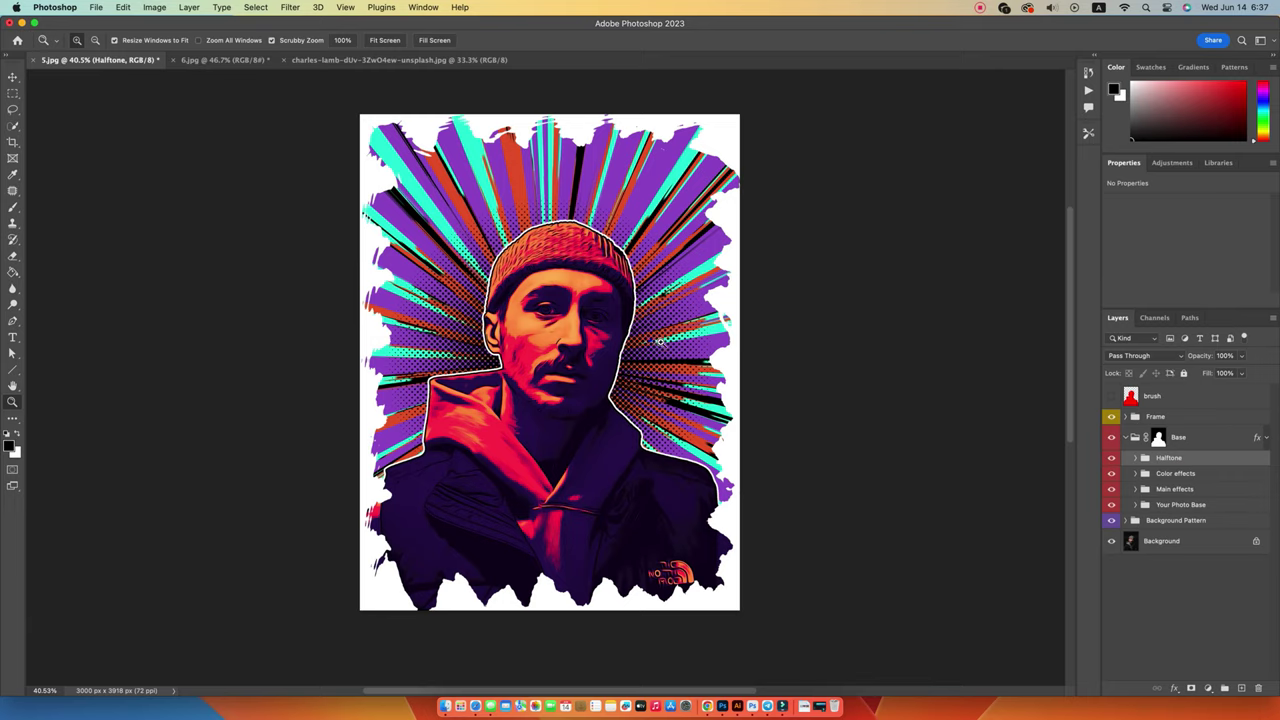
drag(660, 340, 941, 464)
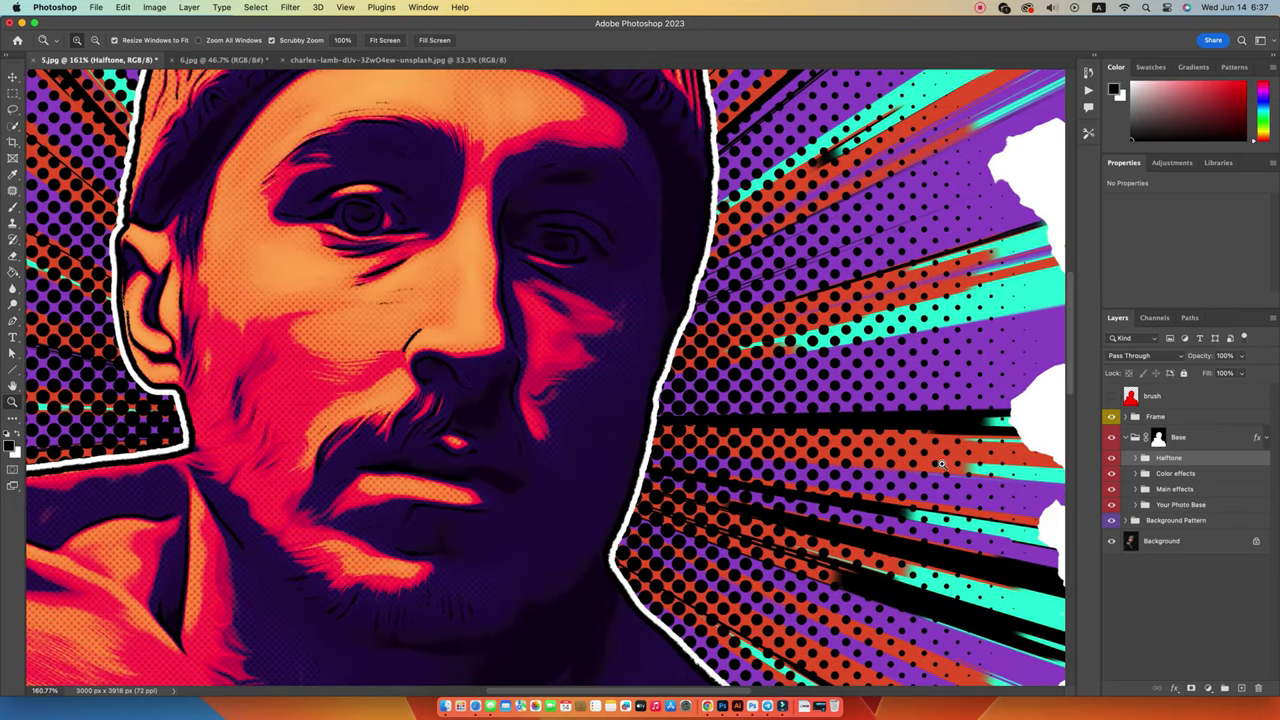
click(1110, 459)
click(1110, 459)
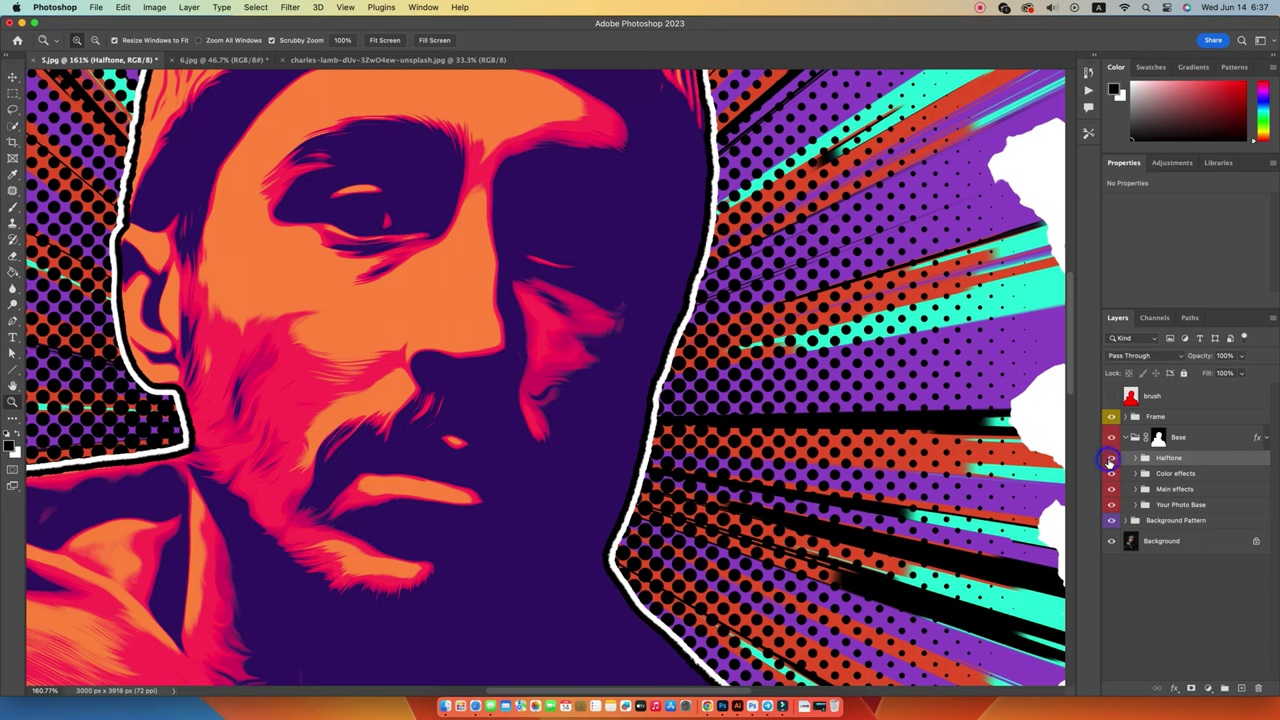
click(1110, 458)
click(1135, 458)
click(1160, 482)
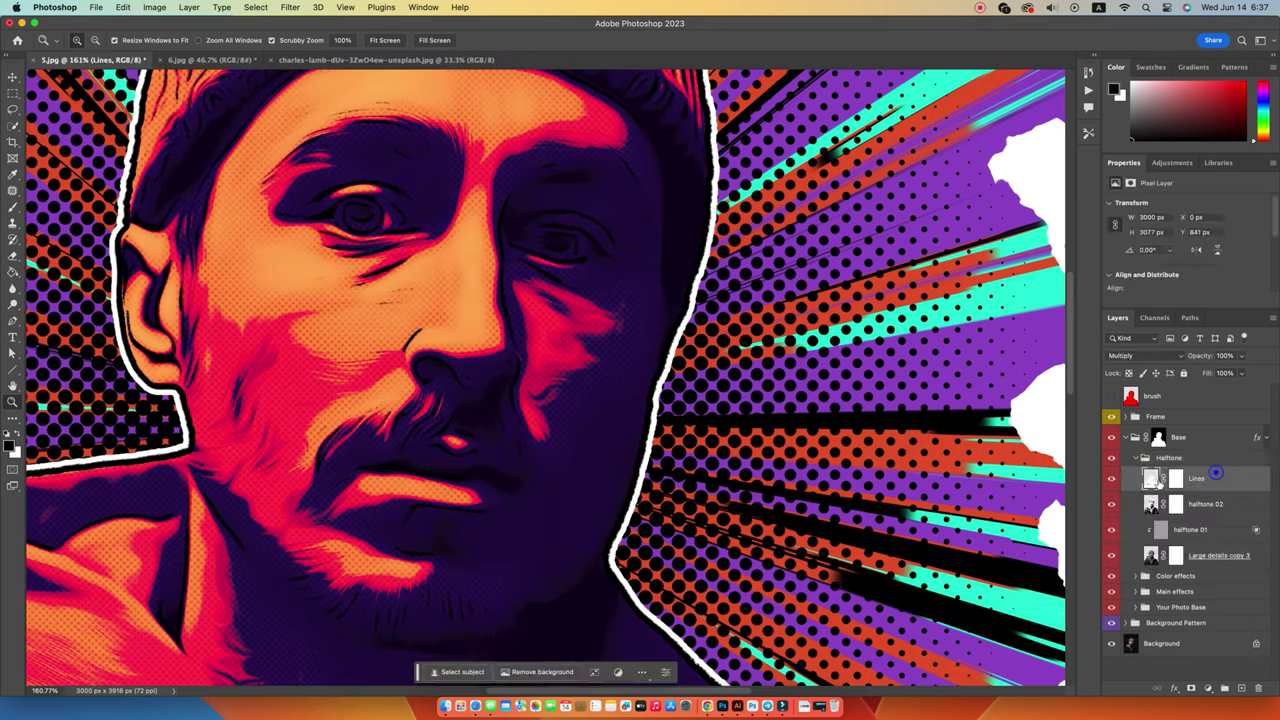
click(1110, 481)
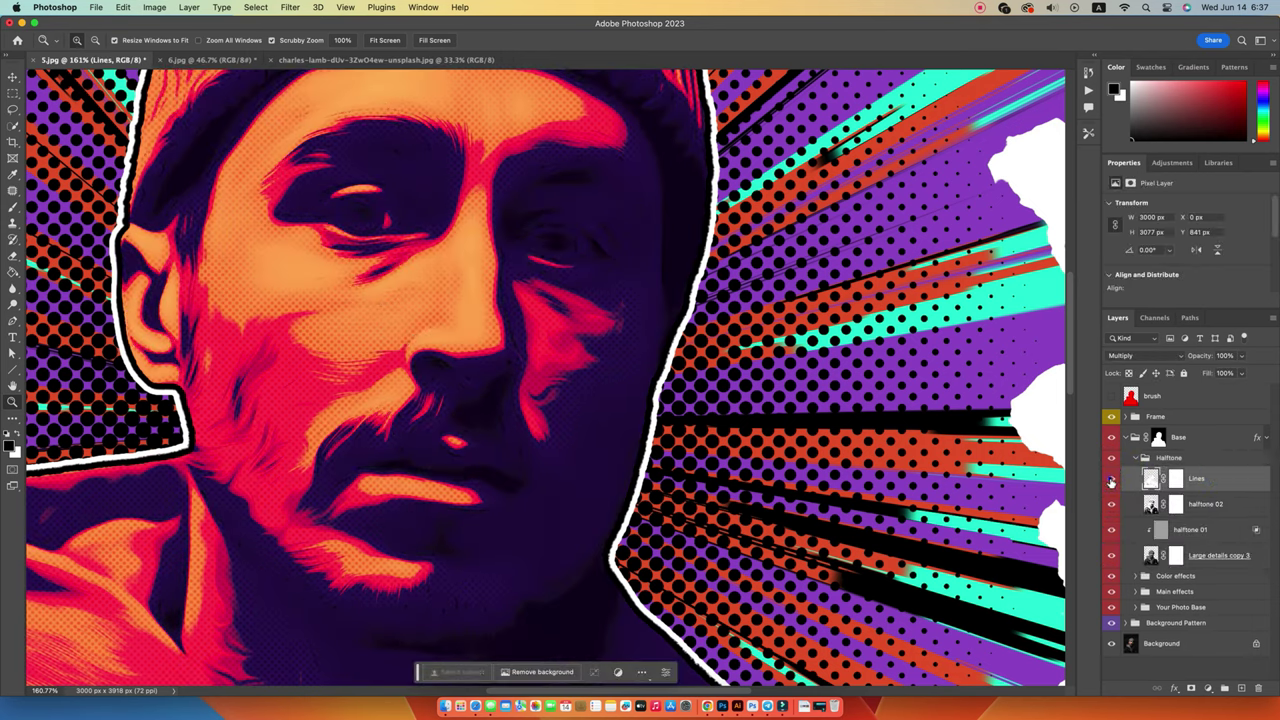
click(1110, 481)
click(1110, 481)
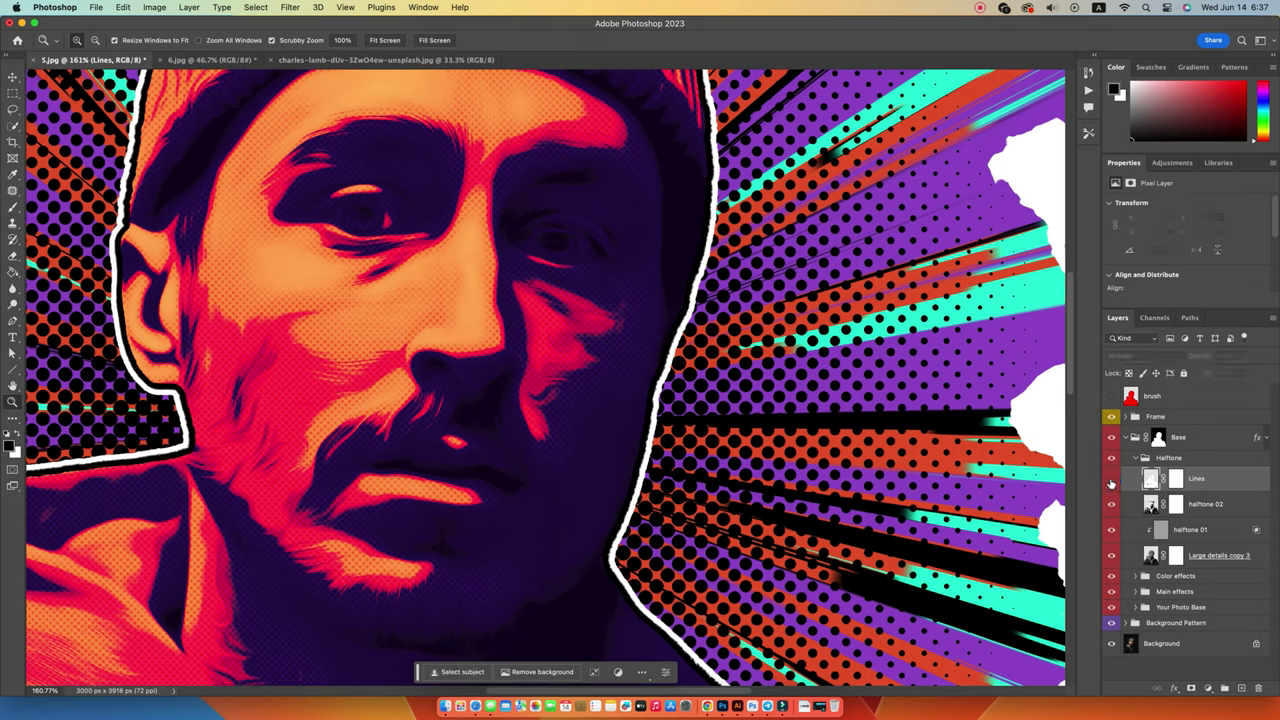
click(1110, 481)
click(1215, 510)
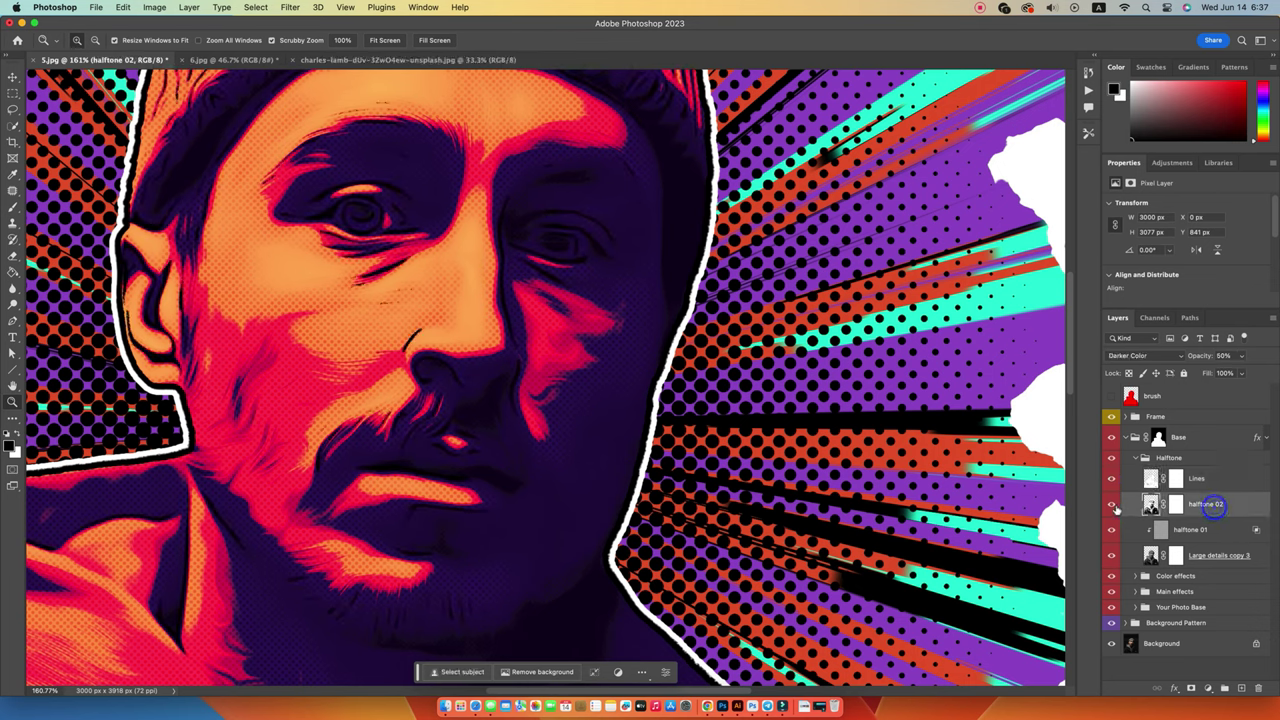
click(1112, 506)
click(1112, 506)
click(1198, 532)
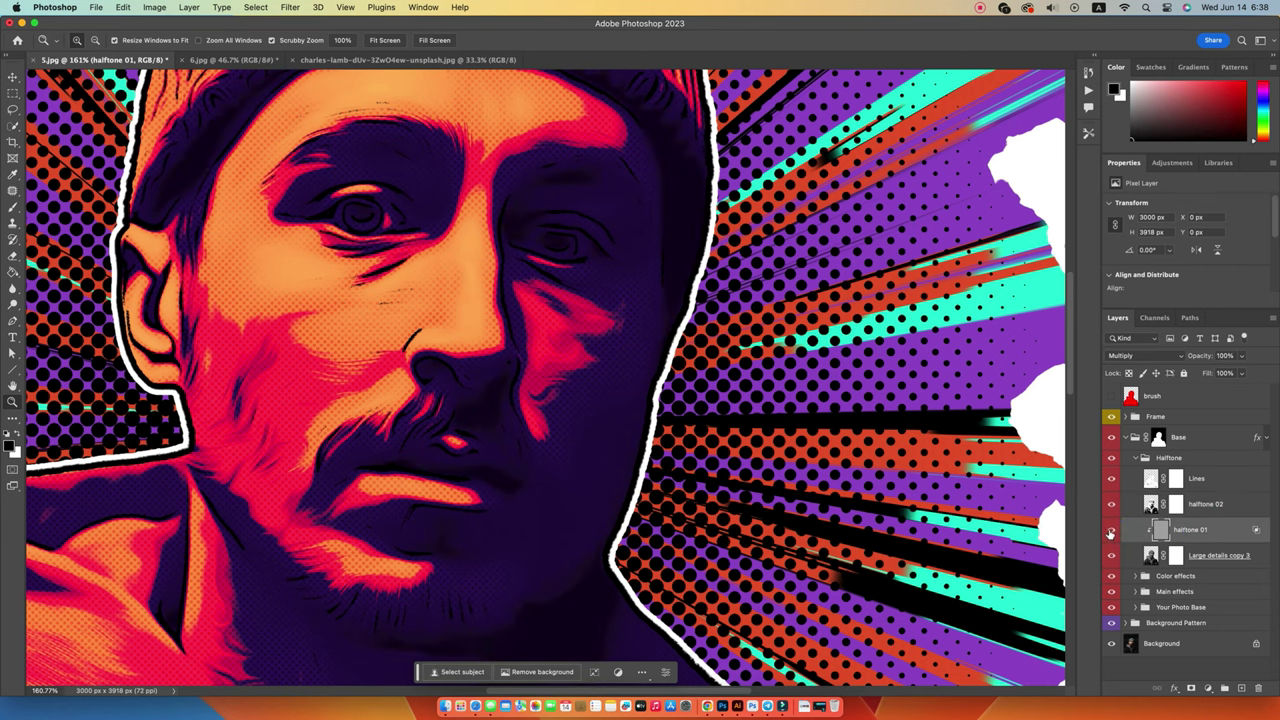
click(1111, 531)
click(1111, 531)
key(super+0)
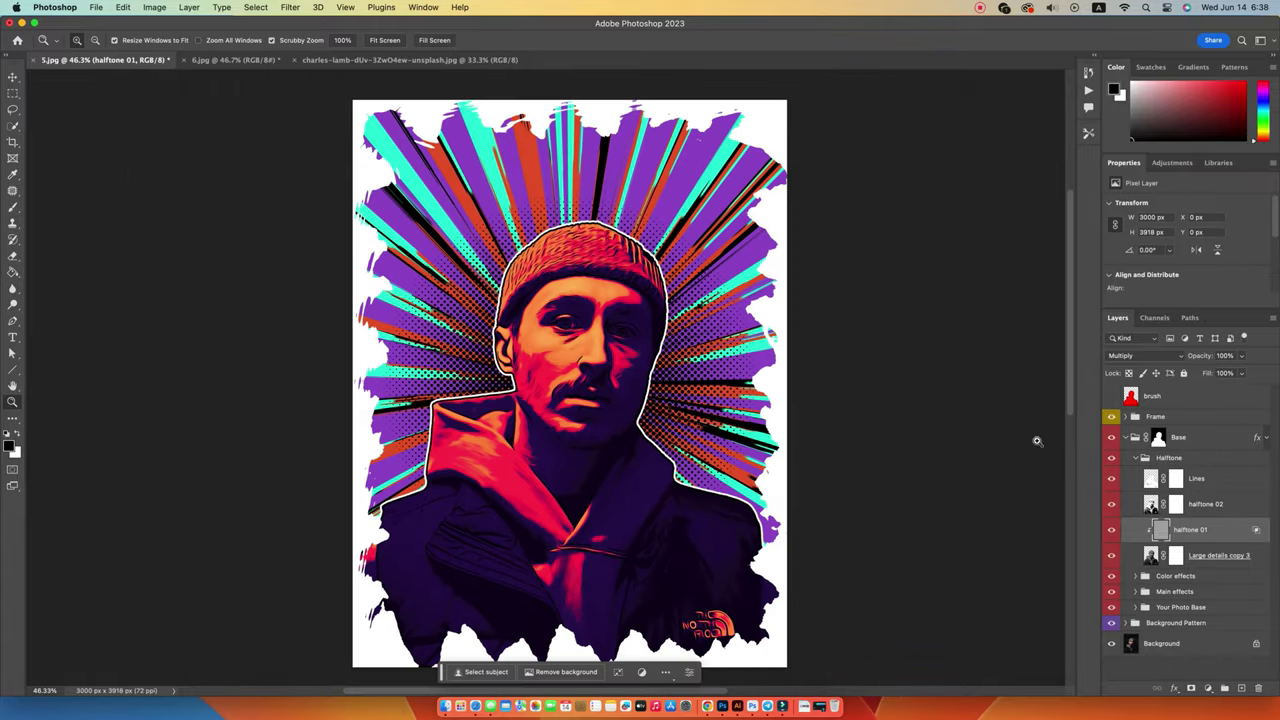
click(1165, 458)
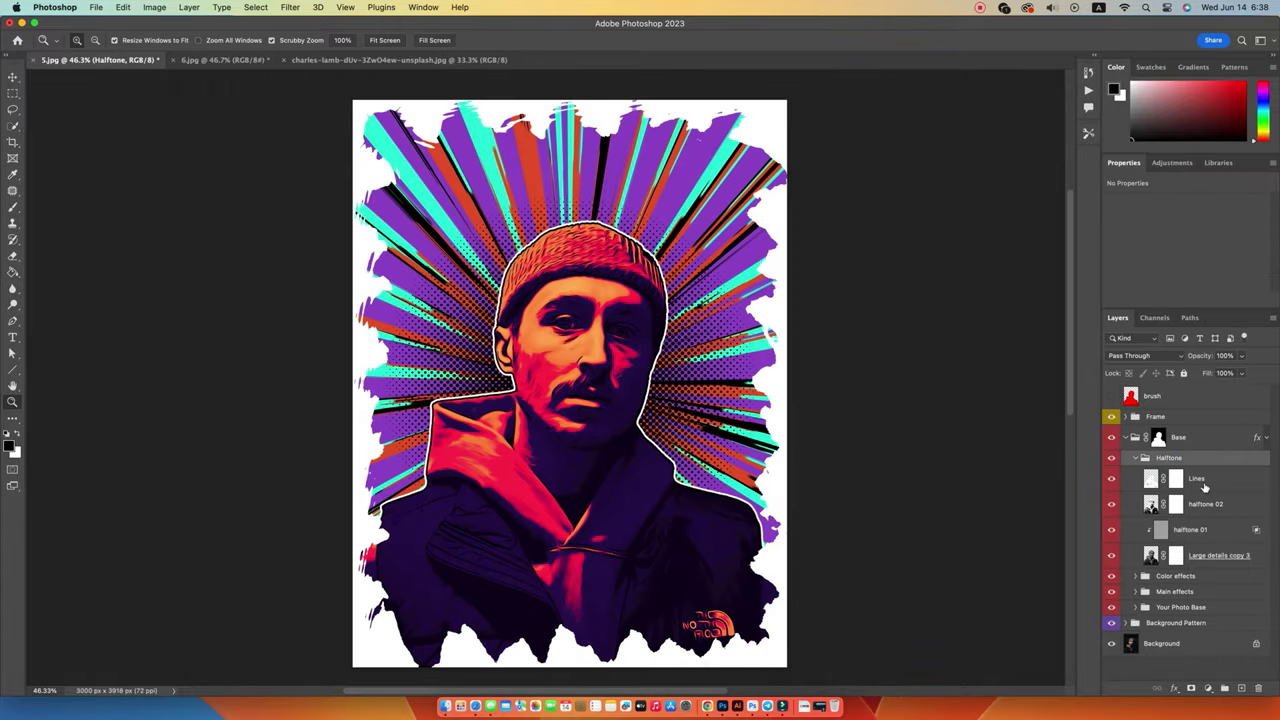
click(1136, 458)
click(1188, 474)
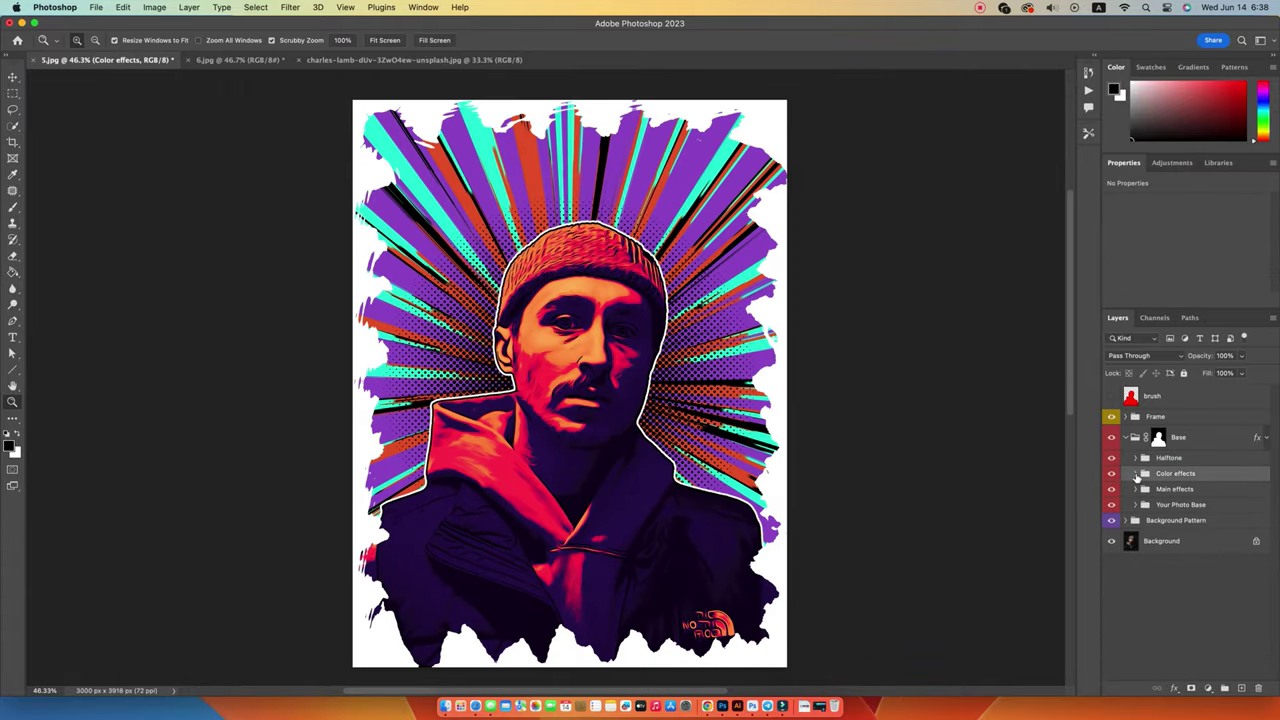
- Expand the Color effects group and preview the Color 7, 5, 4 and 3 schemes
click(1136, 474)
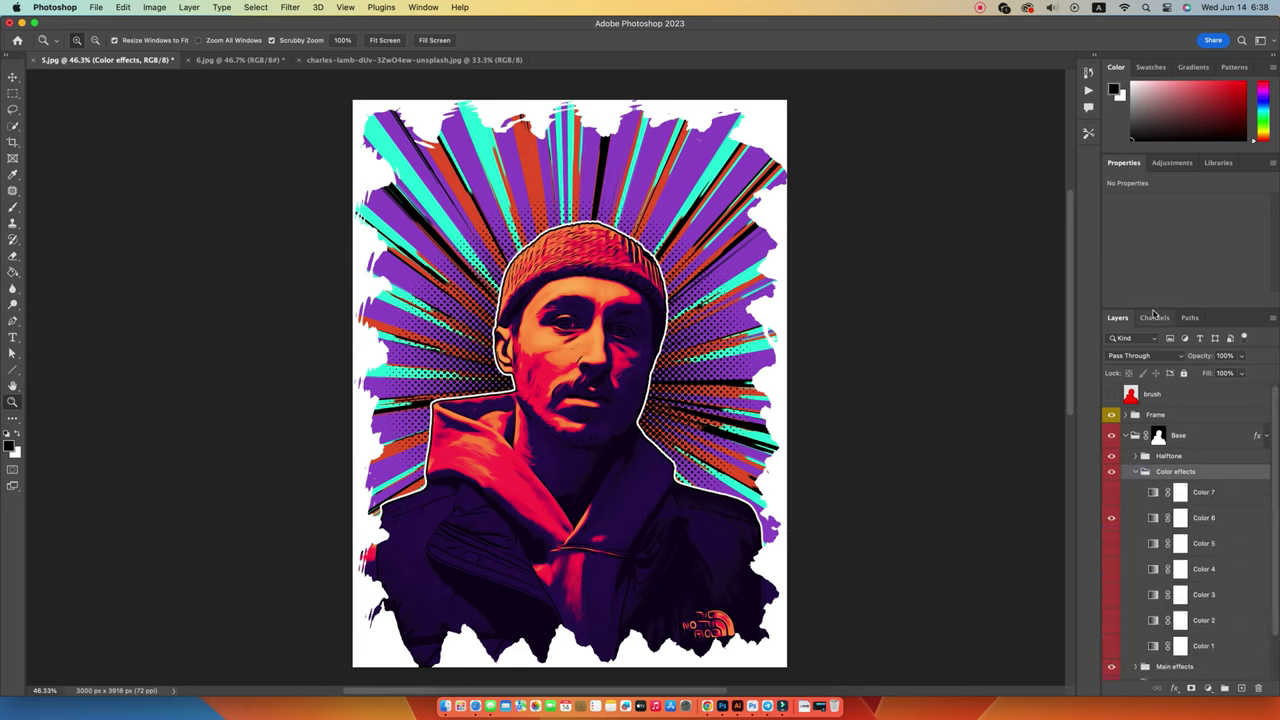
drag(1147, 293, 1131, 252)
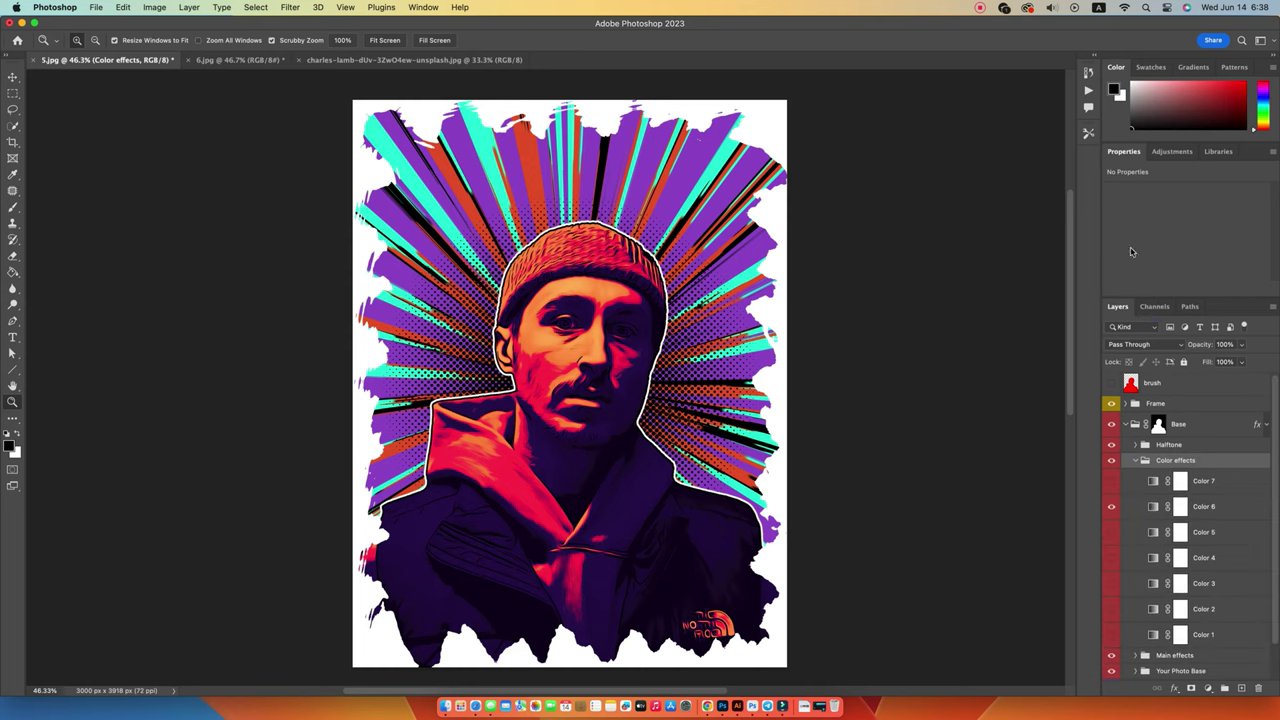
click(1110, 507)
click(1110, 482)
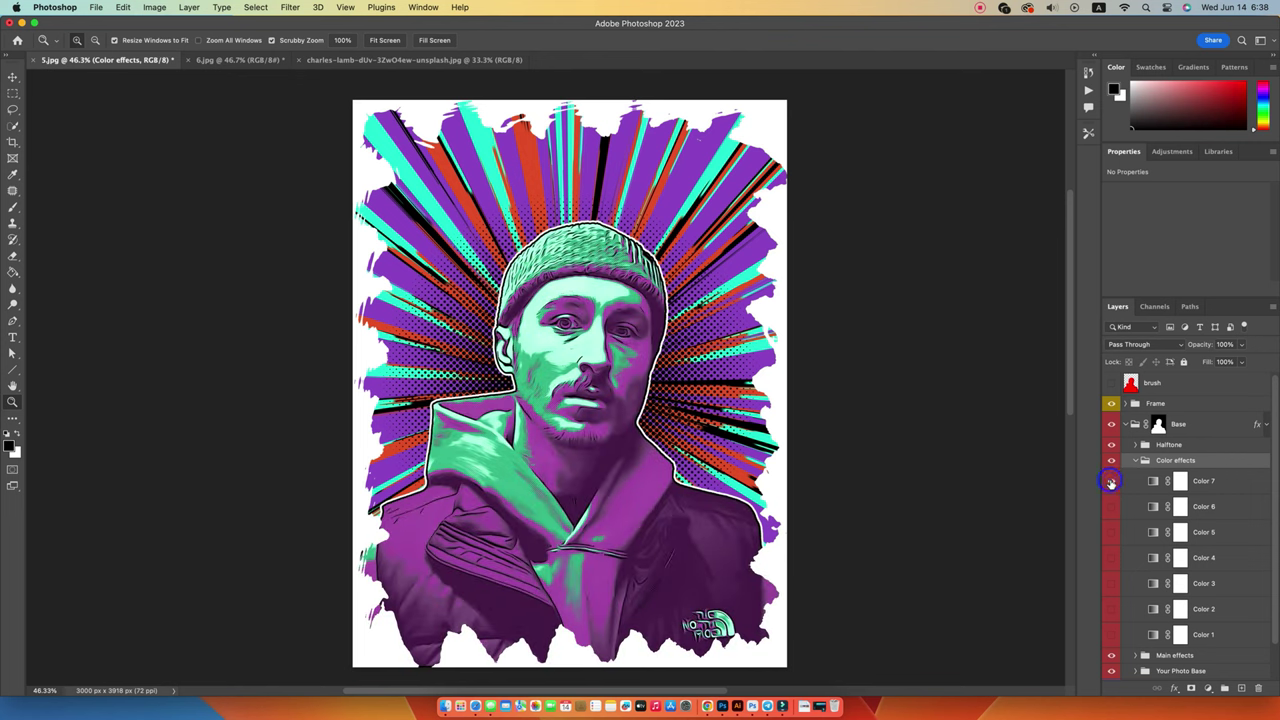
click(1110, 484)
click(1109, 535)
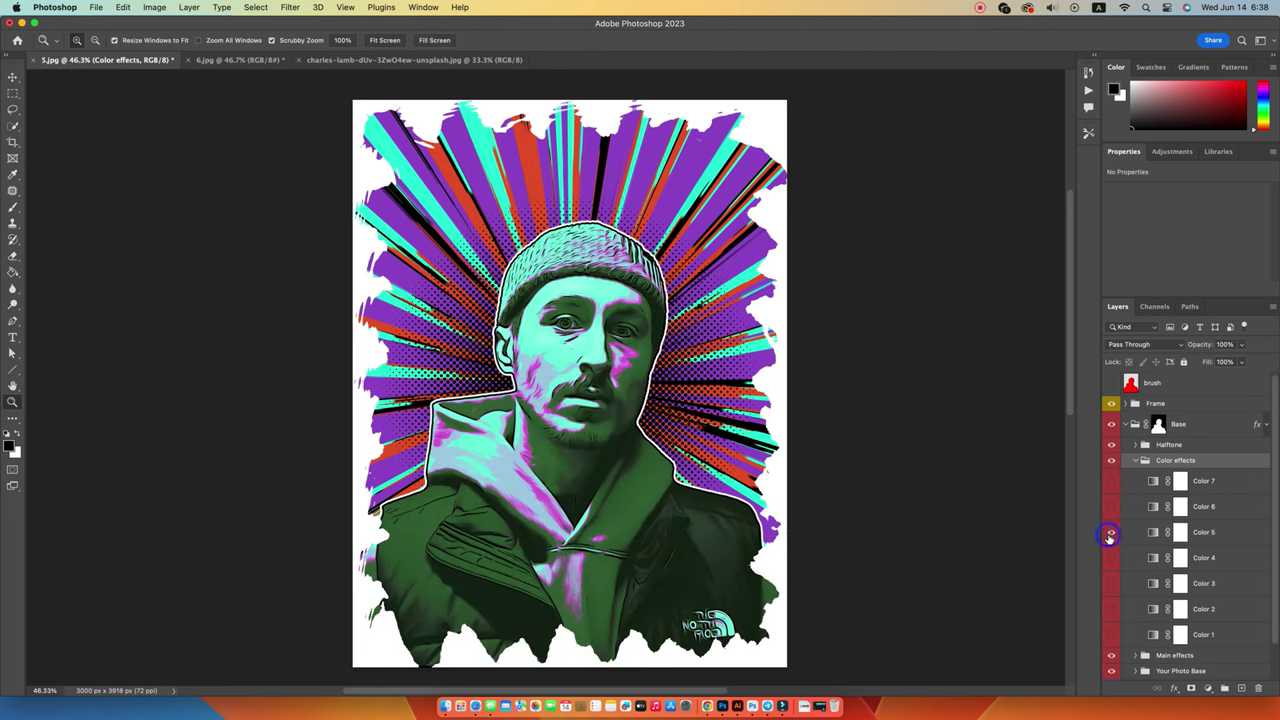
click(1109, 535)
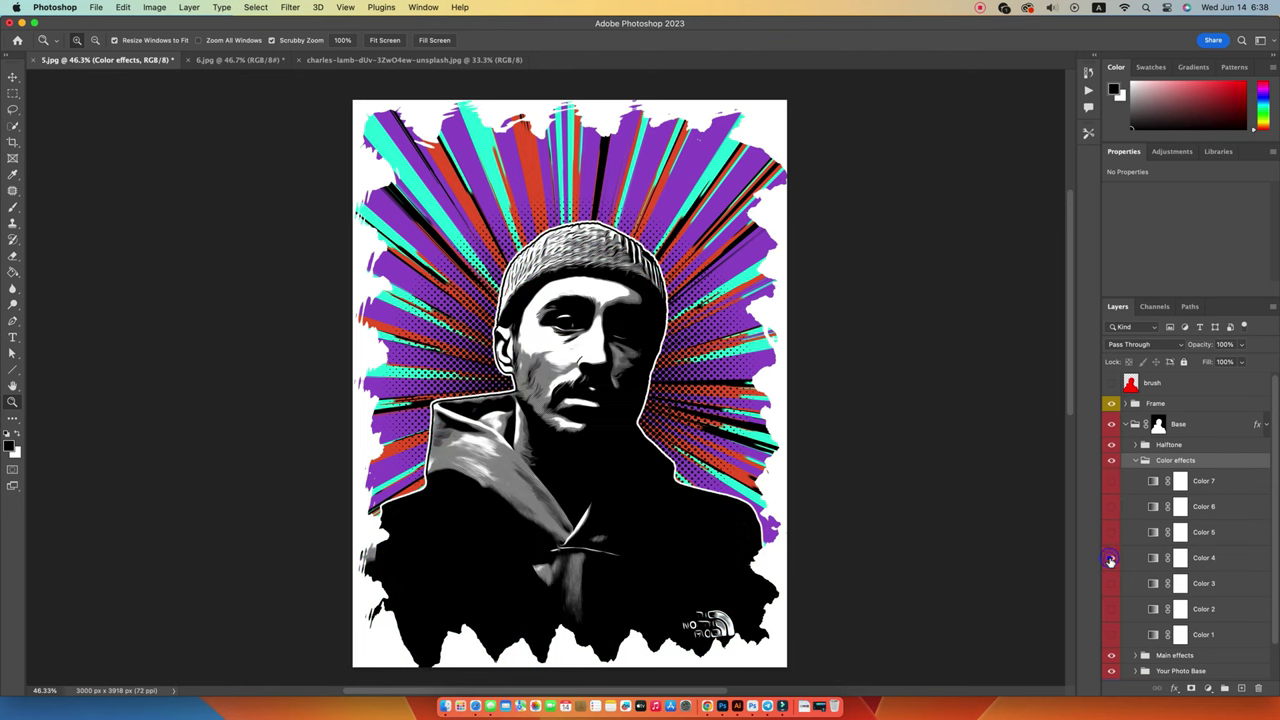
click(1110, 559)
click(1110, 559)
click(1109, 584)
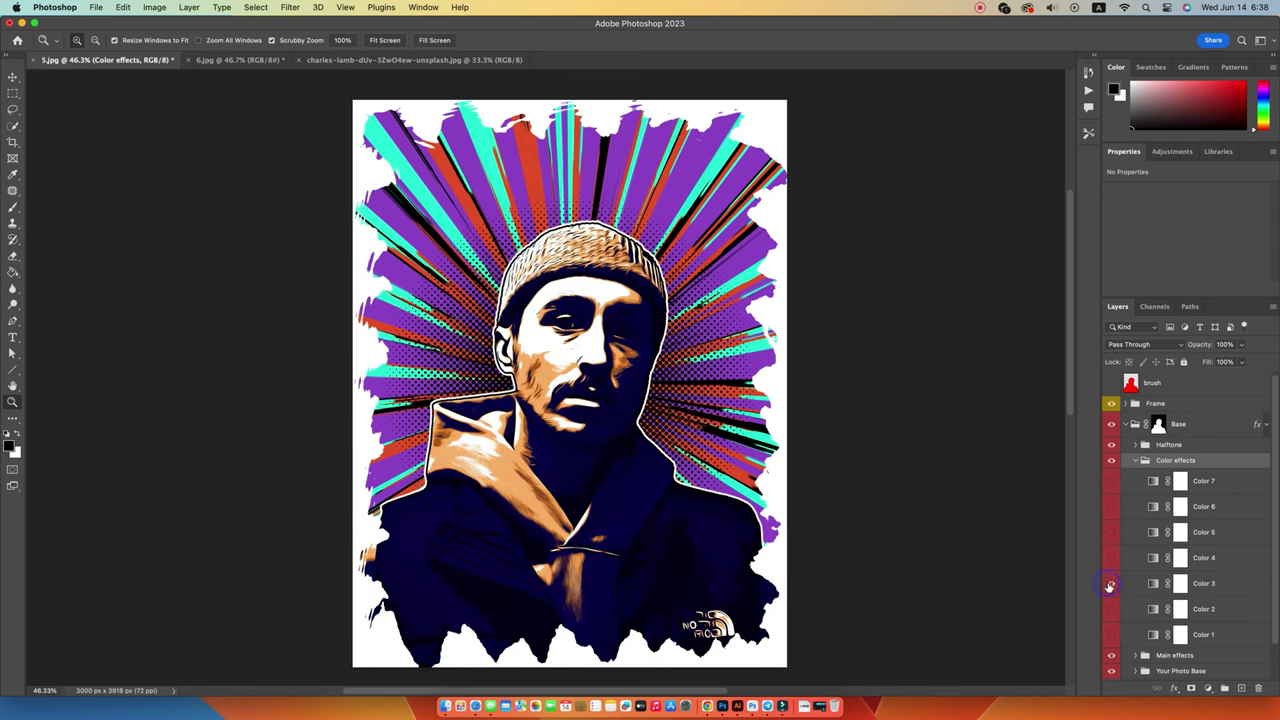
- Compare Color 2 and Color 1, keep Color 2 purple-and-salmon, and collapse the group
click(1111, 610)
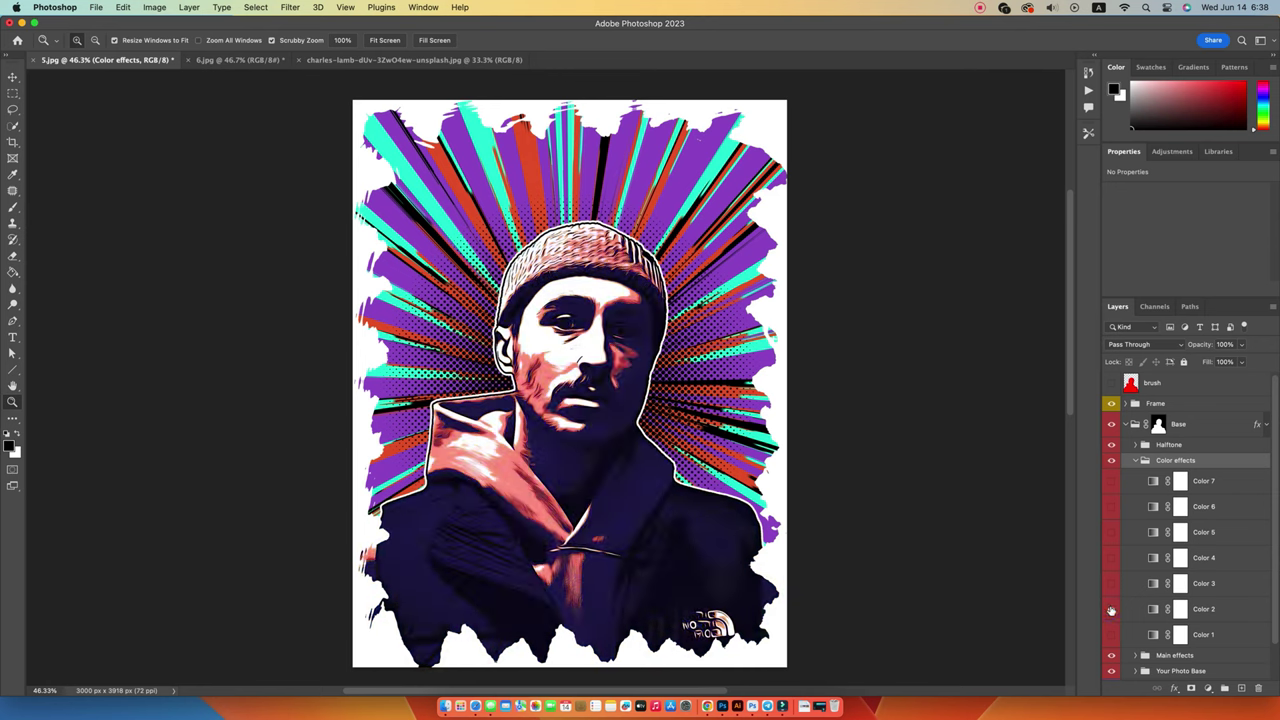
click(1111, 610)
click(1111, 636)
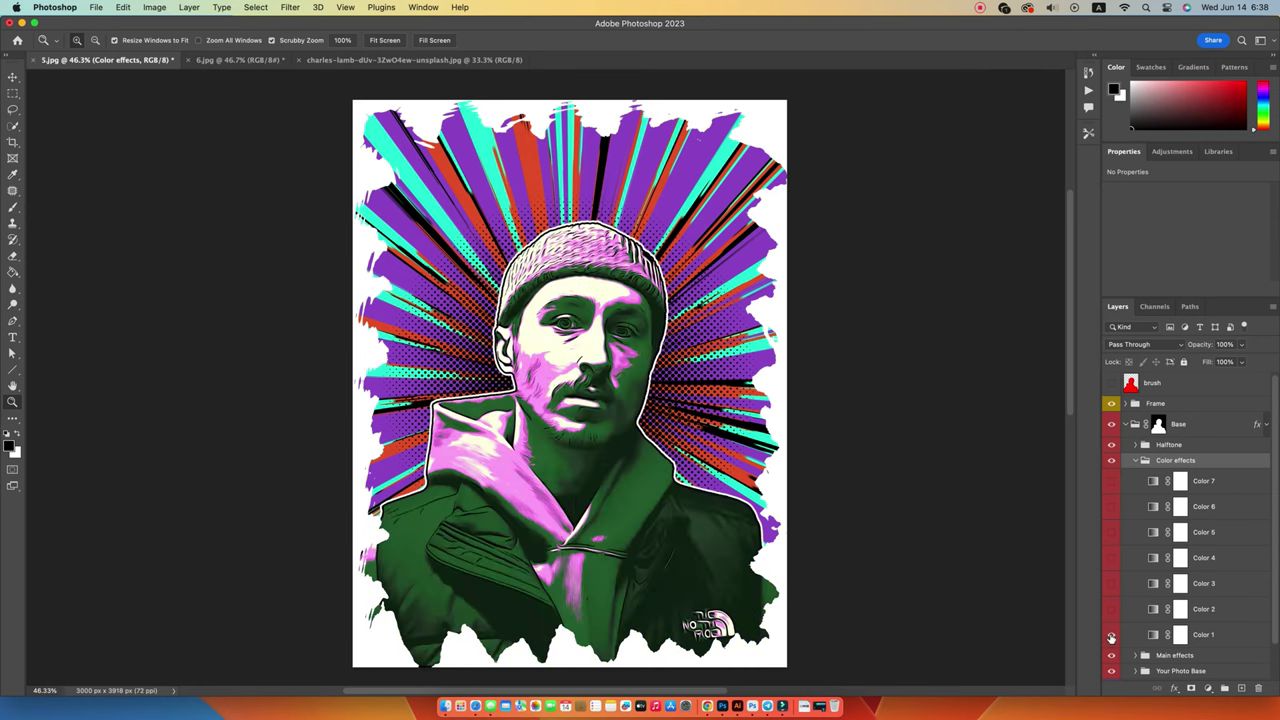
click(1111, 636)
click(1111, 609)
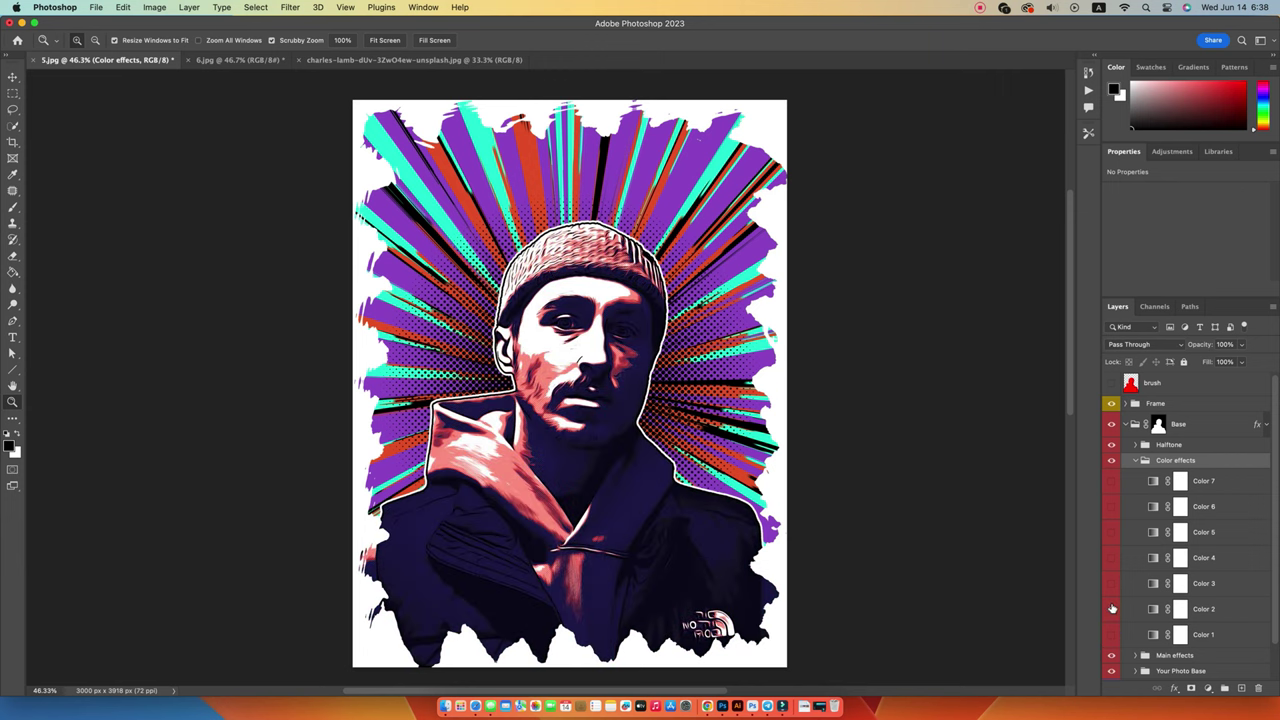
click(1135, 460)
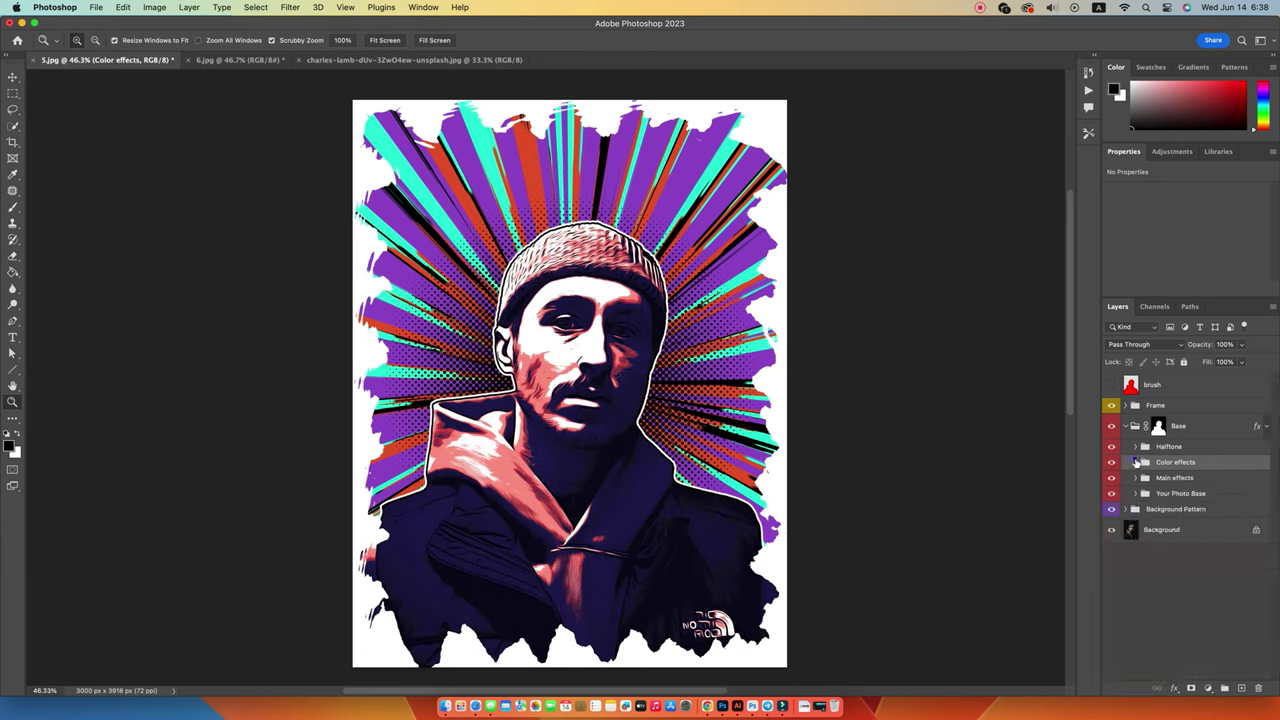
click(1187, 479)
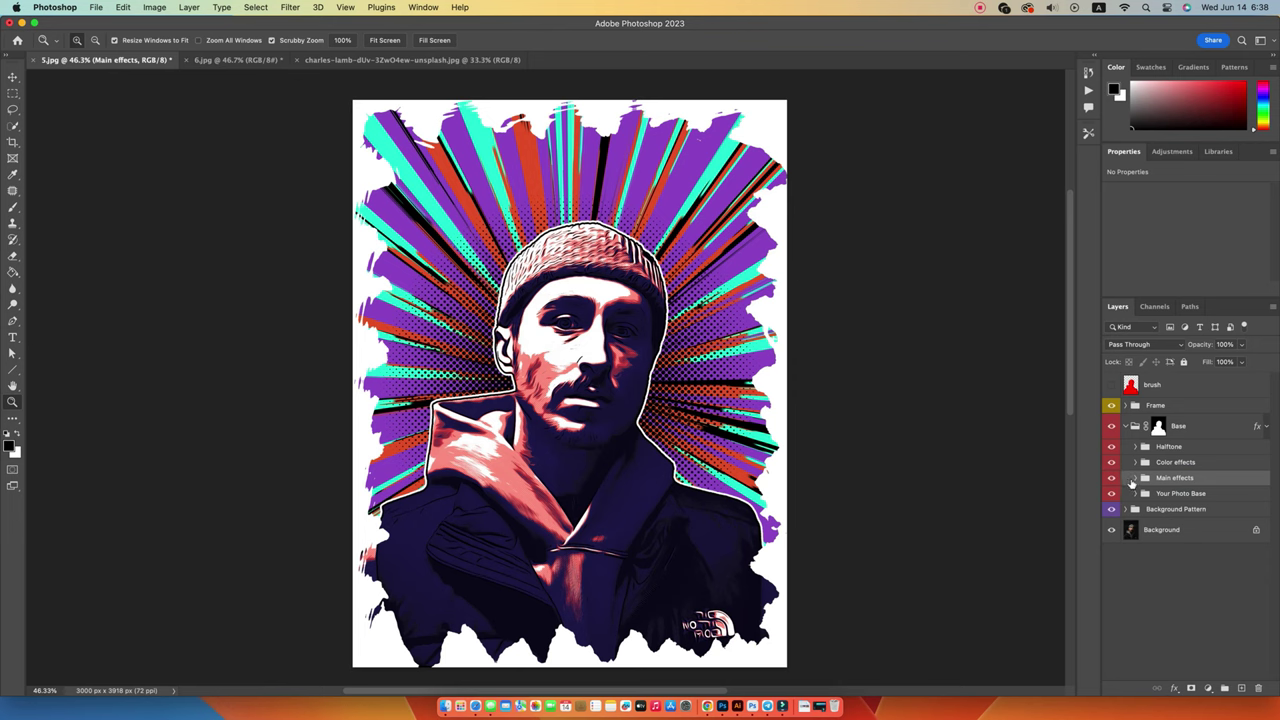
- Set the Light&Shadow Changing fill inside Main effects to colour 998660
click(1133, 478)
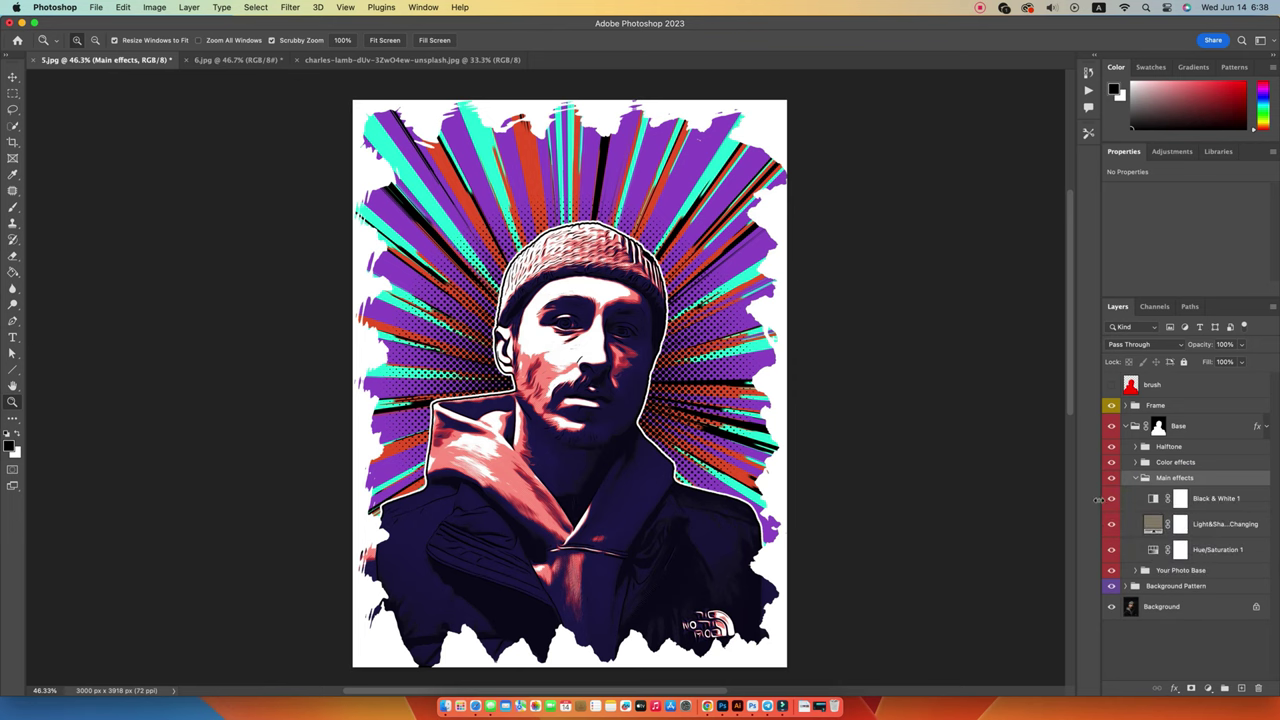
drag(1097, 499, 1045, 500)
click(1225, 525)
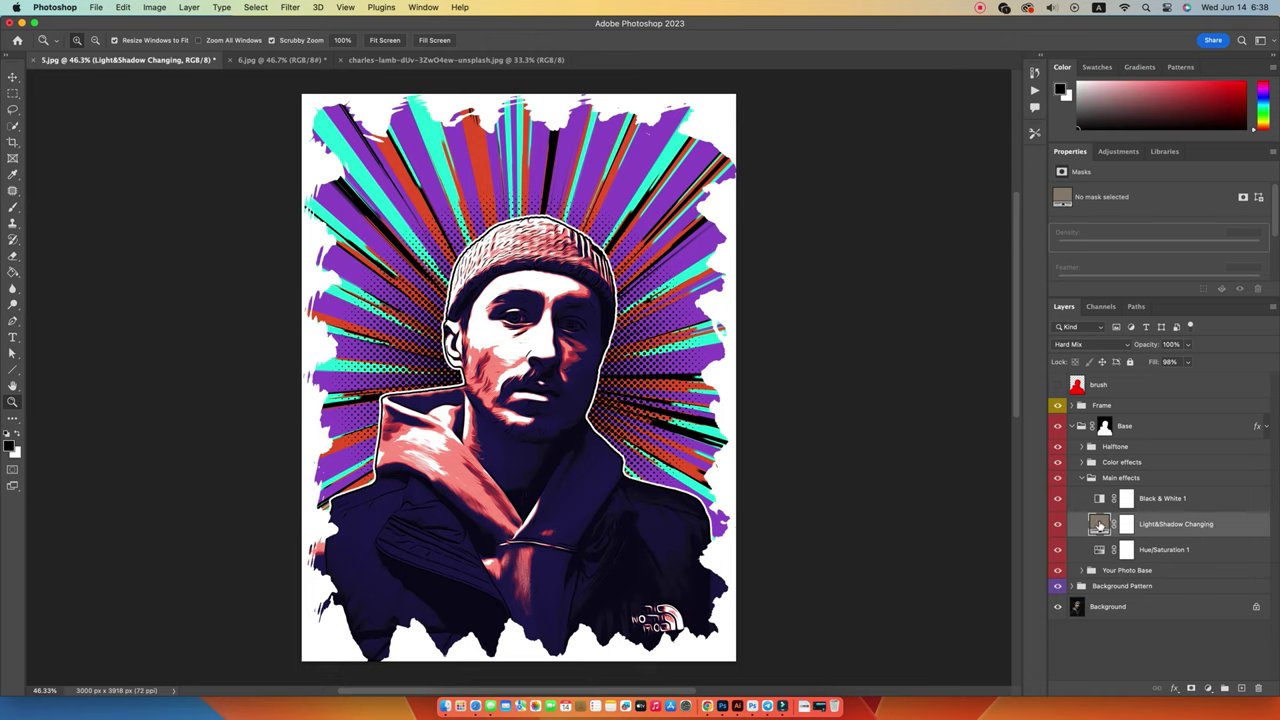
double_click(1099, 524)
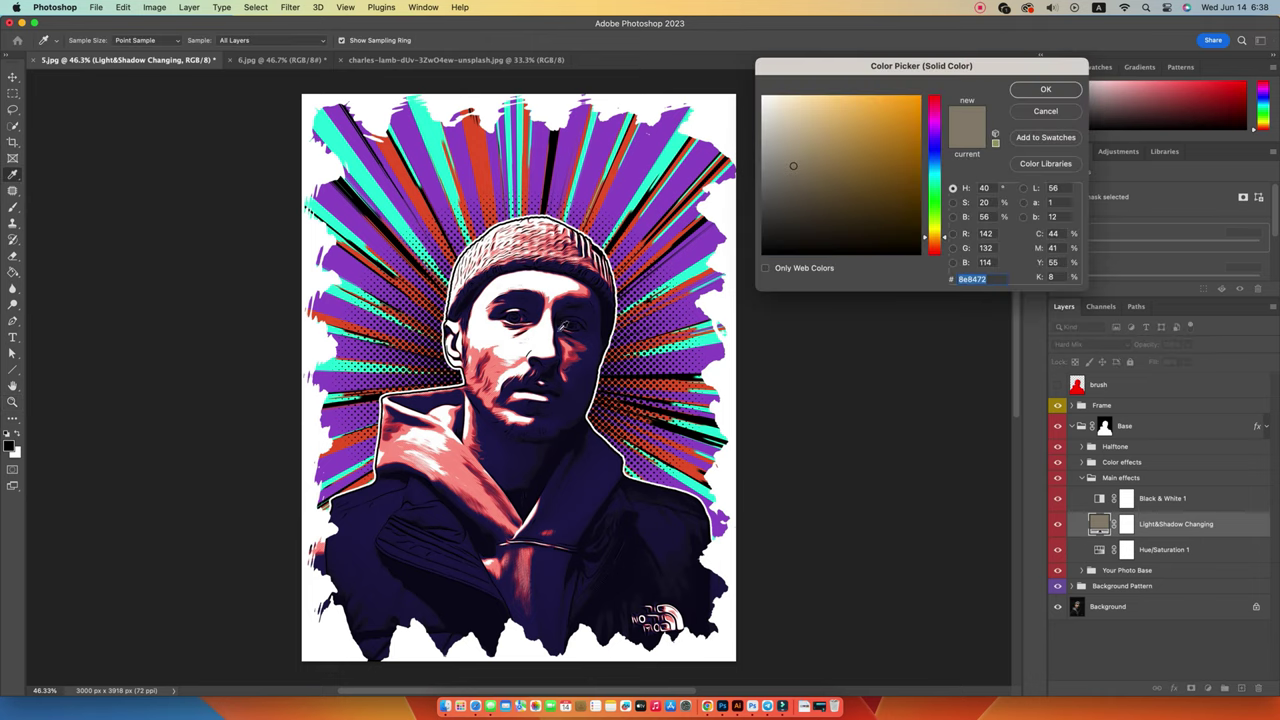
mouse_move(792, 167)
mouse_down()
mouse_move(771, 183)
mouse_move(865, 182)
mouse_move(880, 166)
mouse_move(857, 142)
mouse_move(819, 157)
mouse_up()
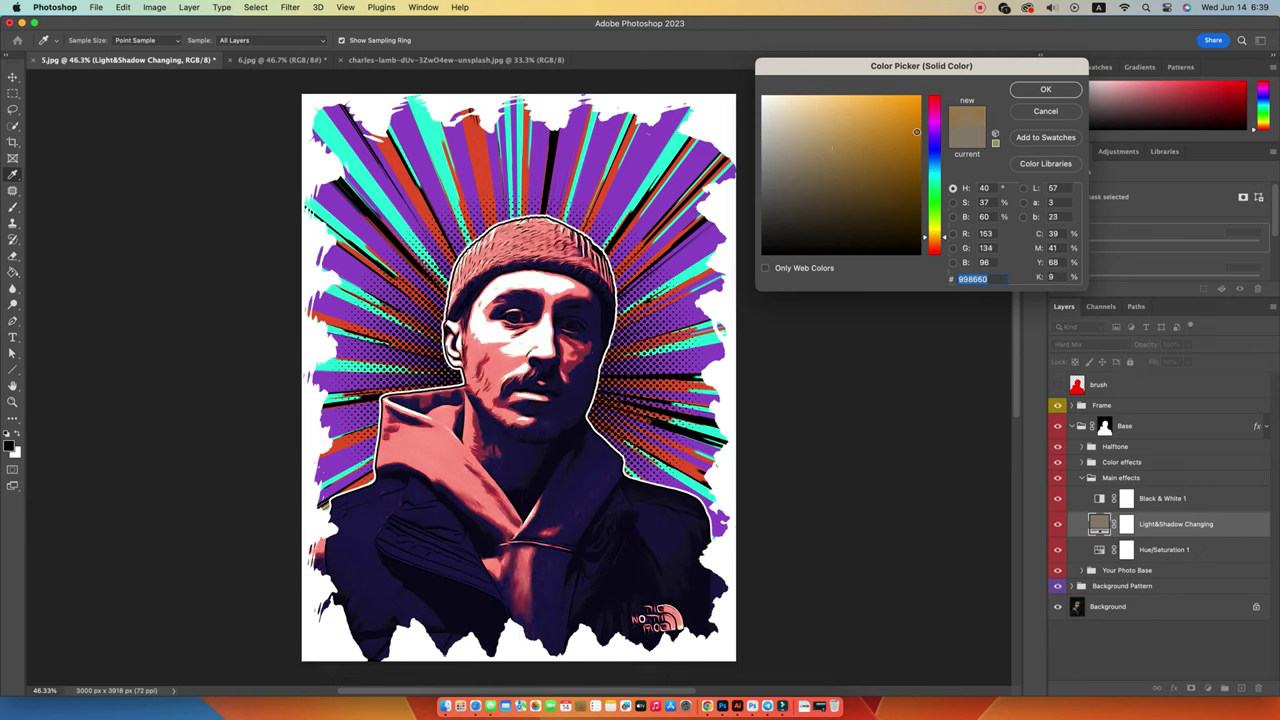
click(1046, 89)
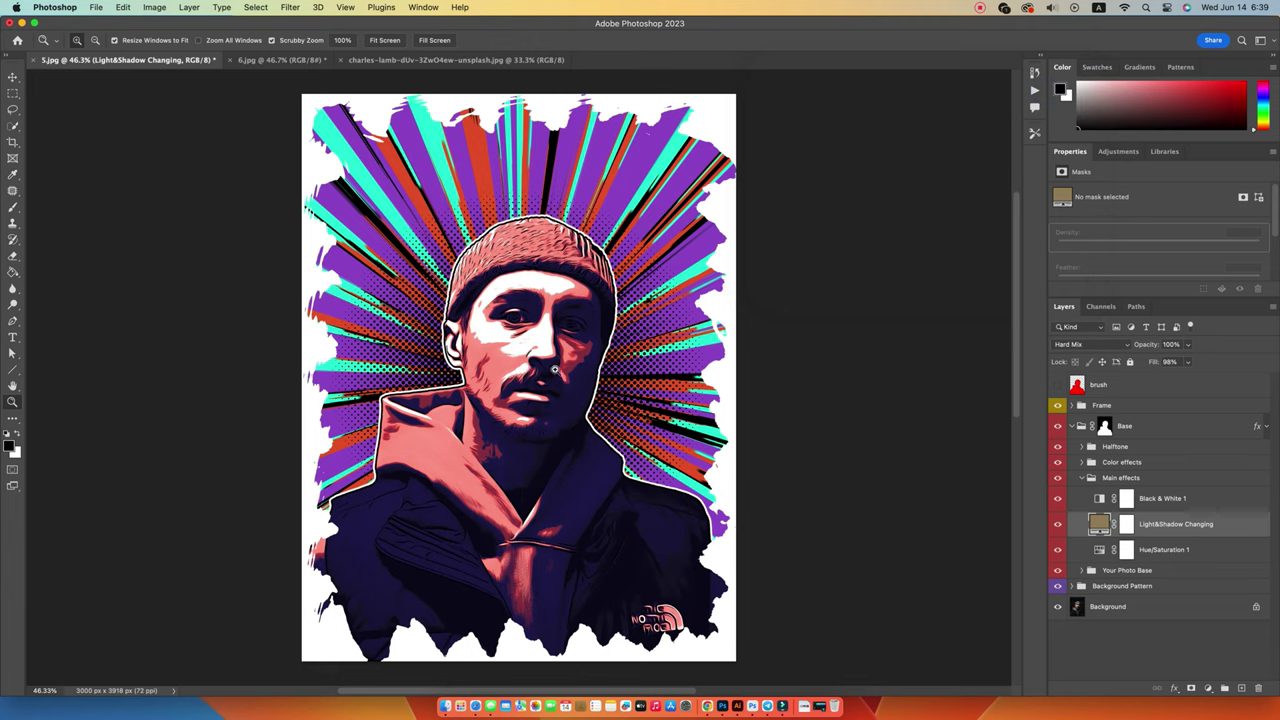
click(1082, 478)
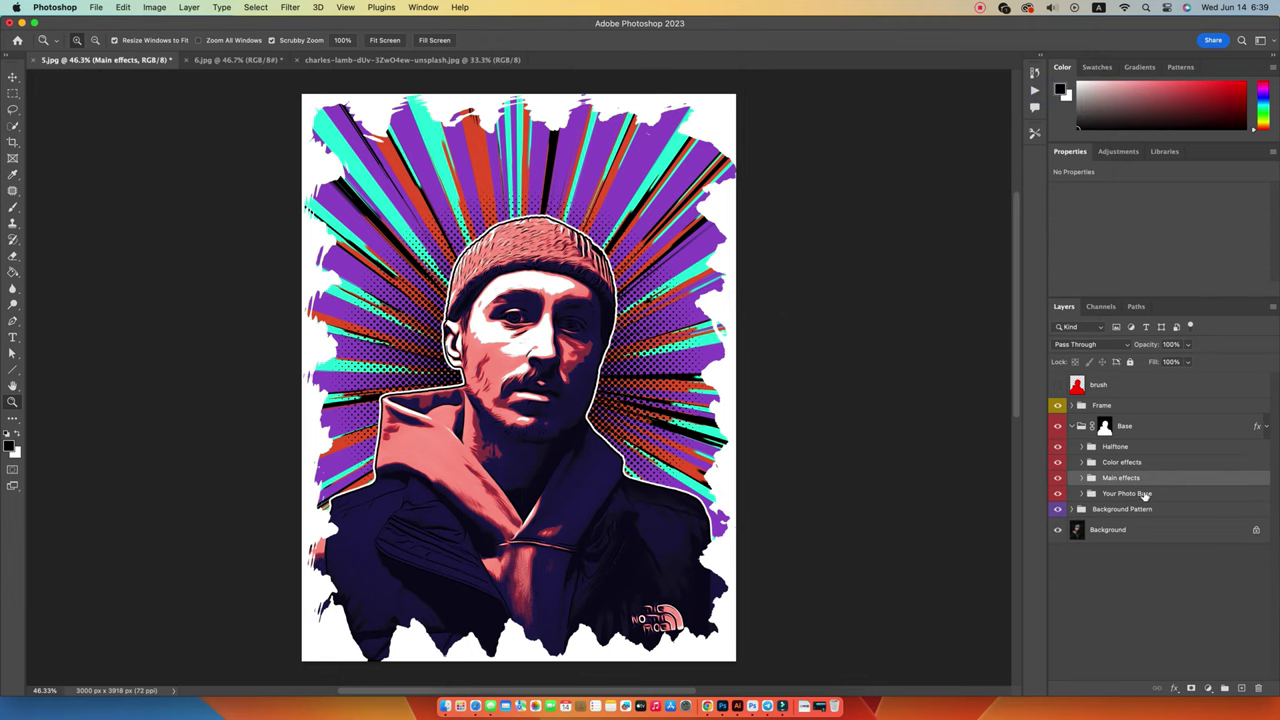
- Expand Your Photo Base, zoom on the face, and toggle Large details to compare
click(1147, 495)
click(1082, 494)
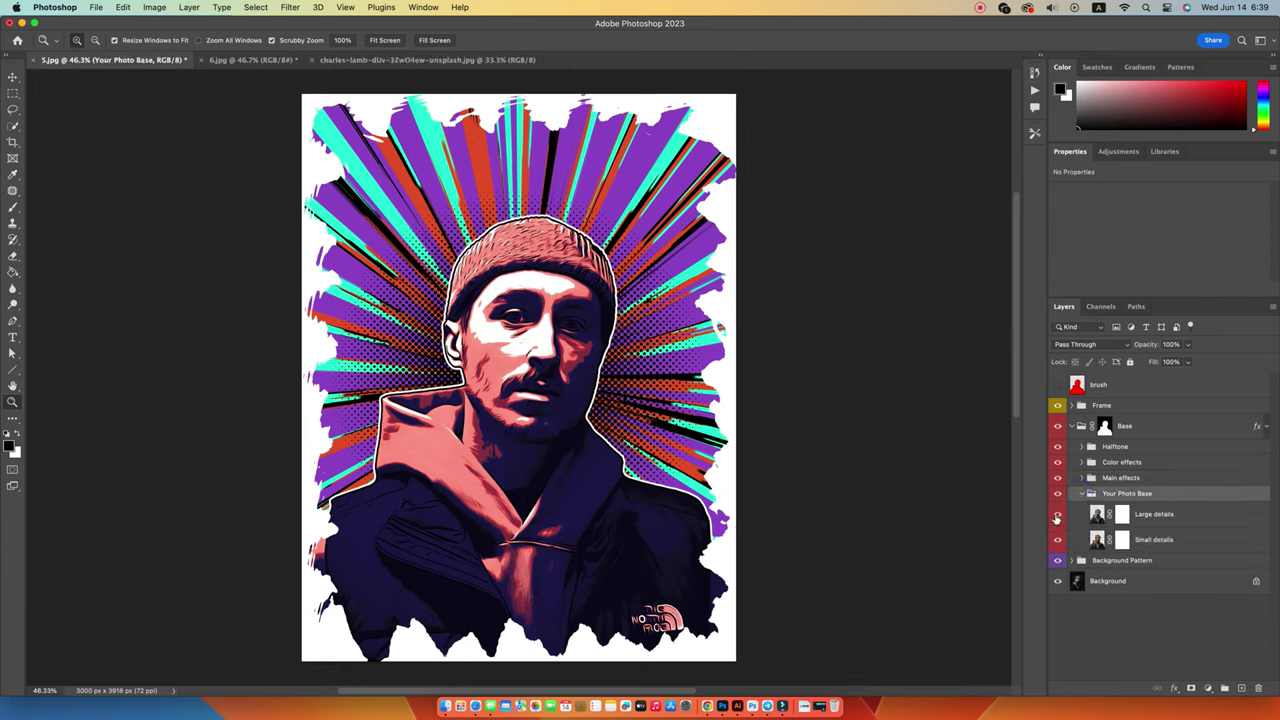
click(1057, 515)
drag(520, 347, 640, 350)
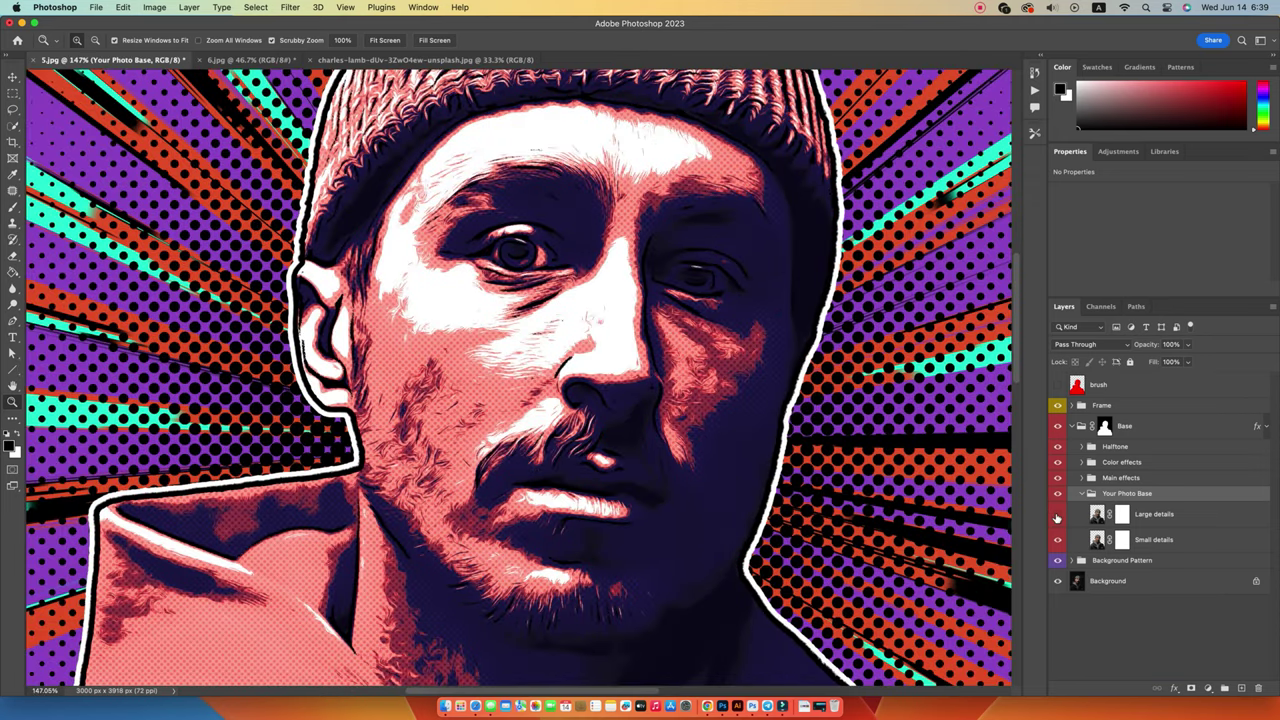
click(1057, 515)
click(1057, 515)
click(1057, 515)
click(1057, 515)
click(1057, 515)
- Paint the Large details mask around both eyes with a Soft Round brush
click(1121, 514)
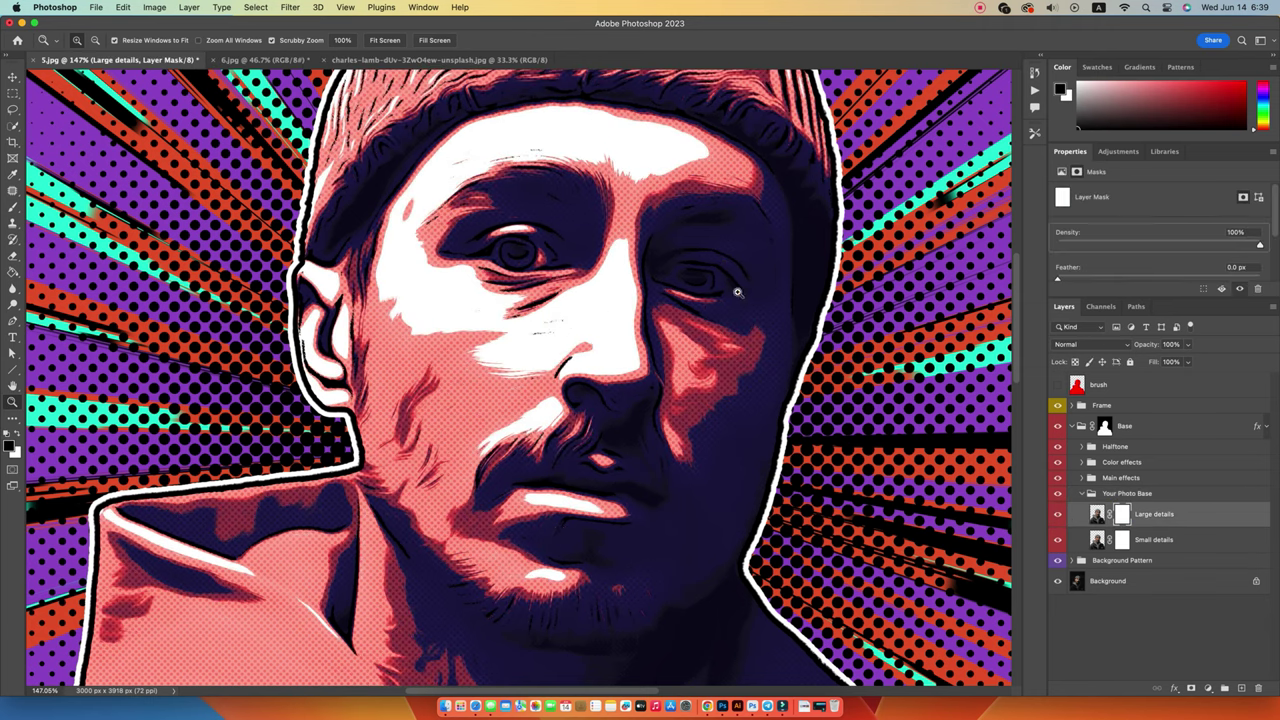
click(12, 208)
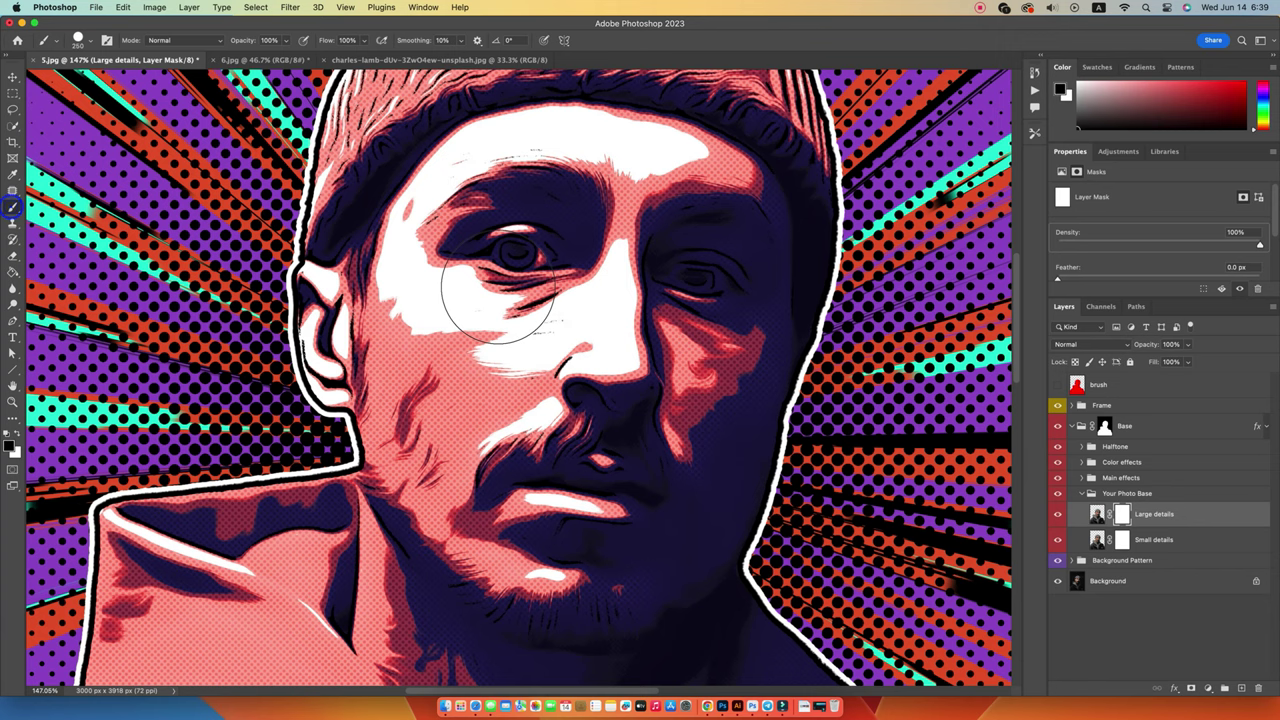
right_click(672, 324)
click(737, 443)
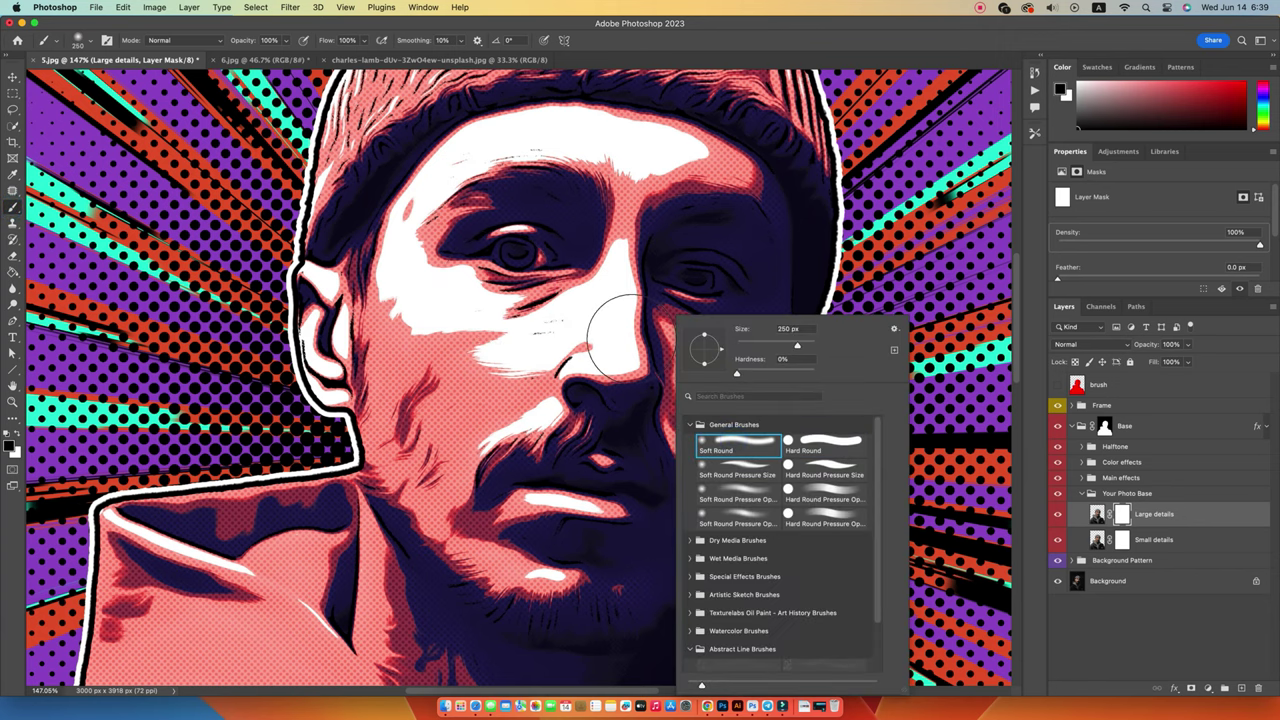
click(848, 40)
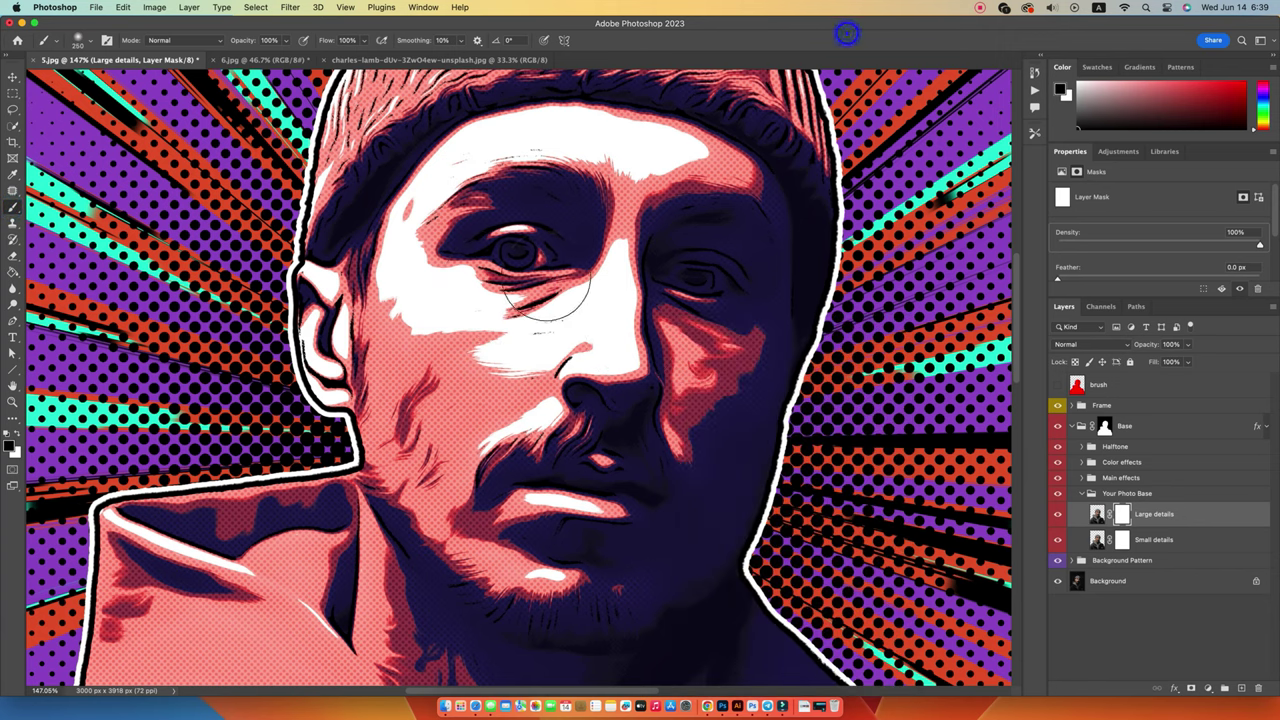
drag(510, 250, 505, 262)
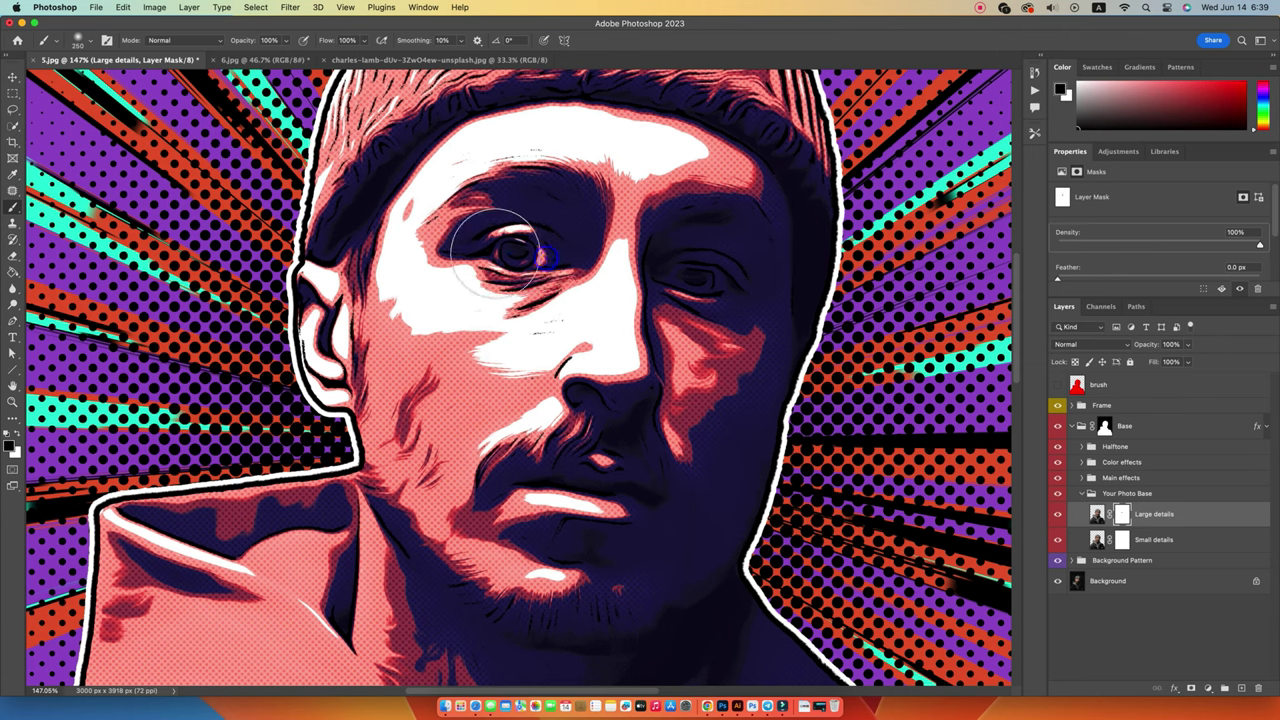
mouse_move(697, 295)
mouse_down()
mouse_move(686, 277)
mouse_move(703, 277)
mouse_move(700, 266)
mouse_move(698, 284)
mouse_move(731, 286)
mouse_move(600, 357)
mouse_move(580, 440)
mouse_move(629, 486)
mouse_move(543, 509)
mouse_move(657, 506)
mouse_move(630, 360)
mouse_move(490, 280)
mouse_move(500, 200)
mouse_move(445, 215)
mouse_move(531, 238)
mouse_move(541, 274)
mouse_up()
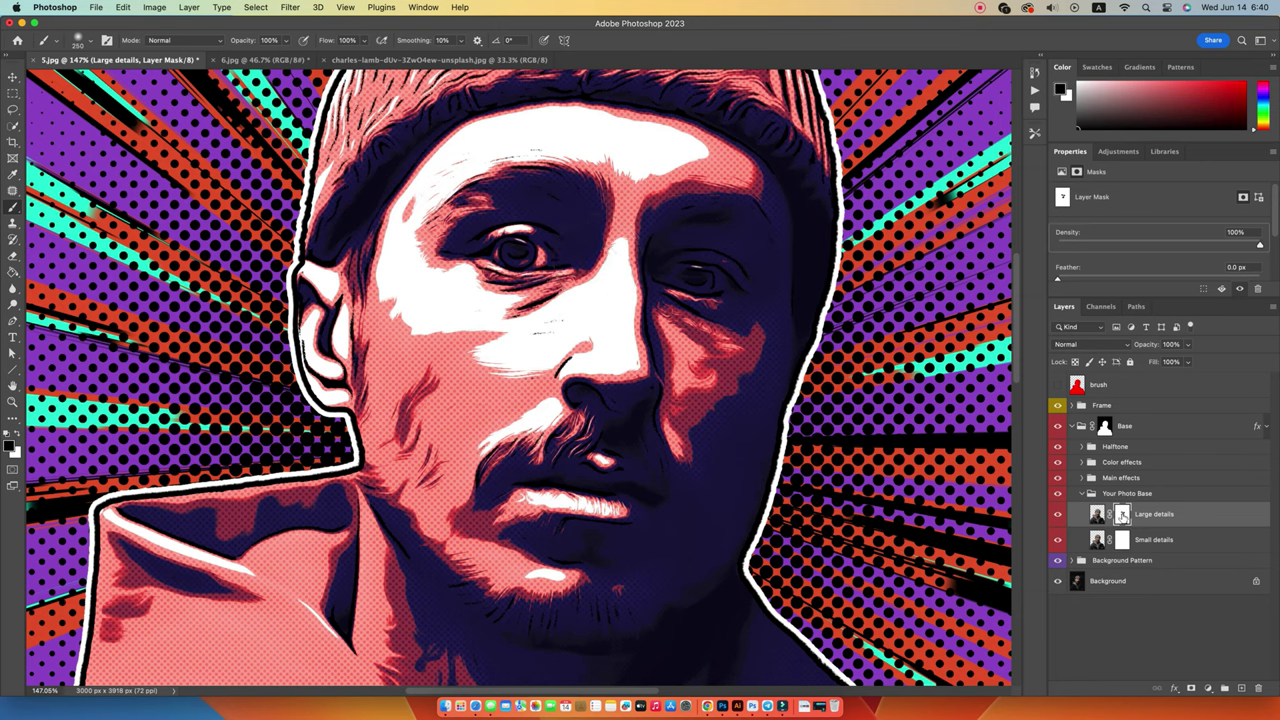
- Compare the poster with the mask and Small details toggled, zoomed out, then collapse Your Photo Base
shift+click(1122, 514)
shift+click(1122, 514)
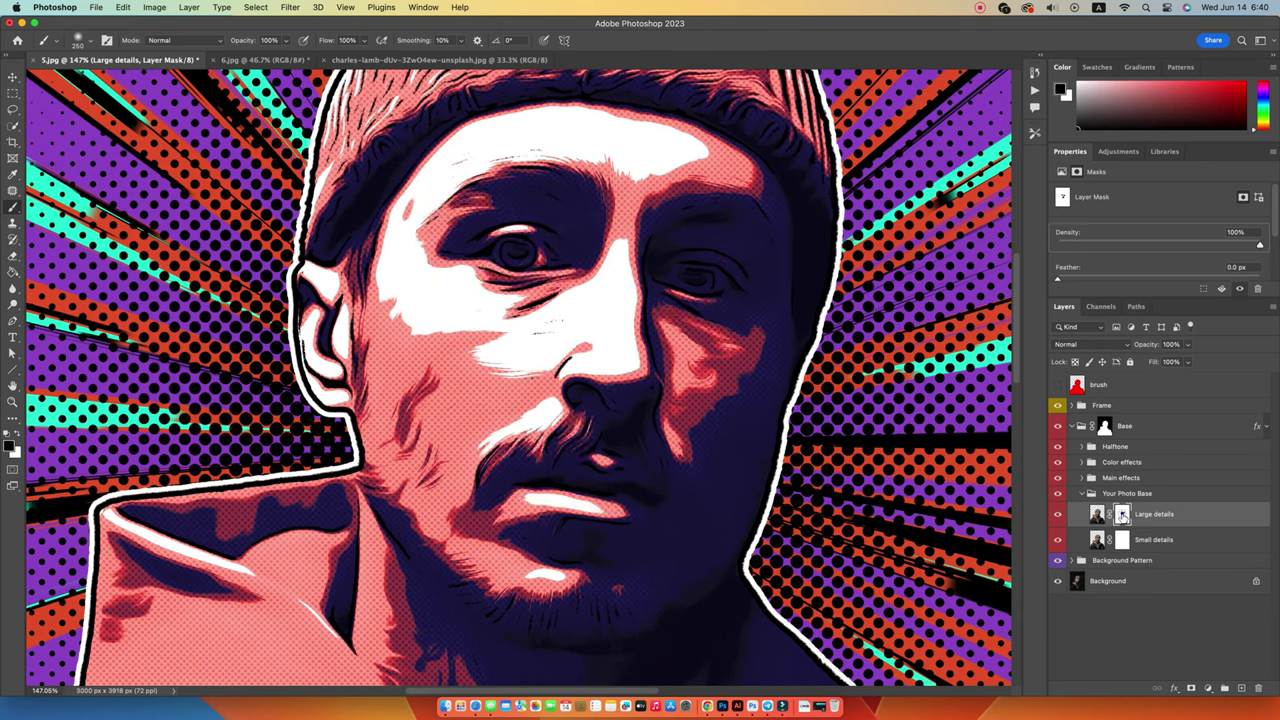
shift+click(1122, 514)
shift+click(1122, 514)
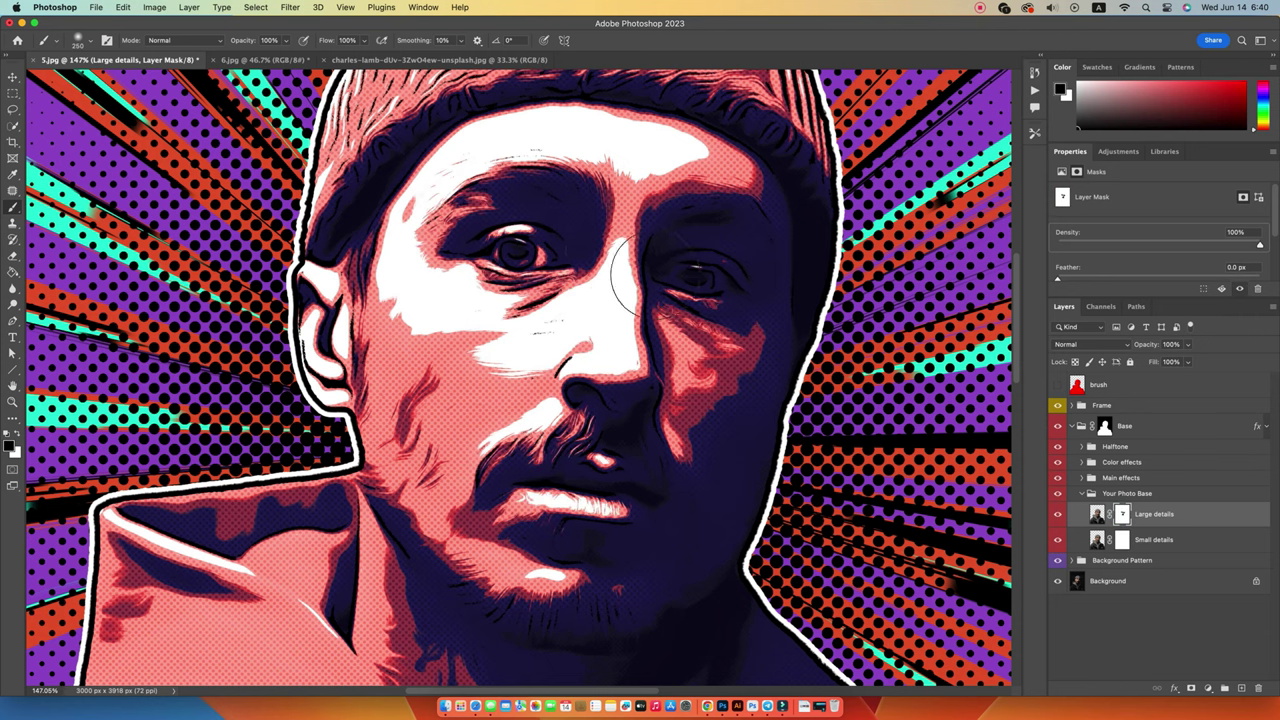
key(z)
drag(720, 292, 745, 355)
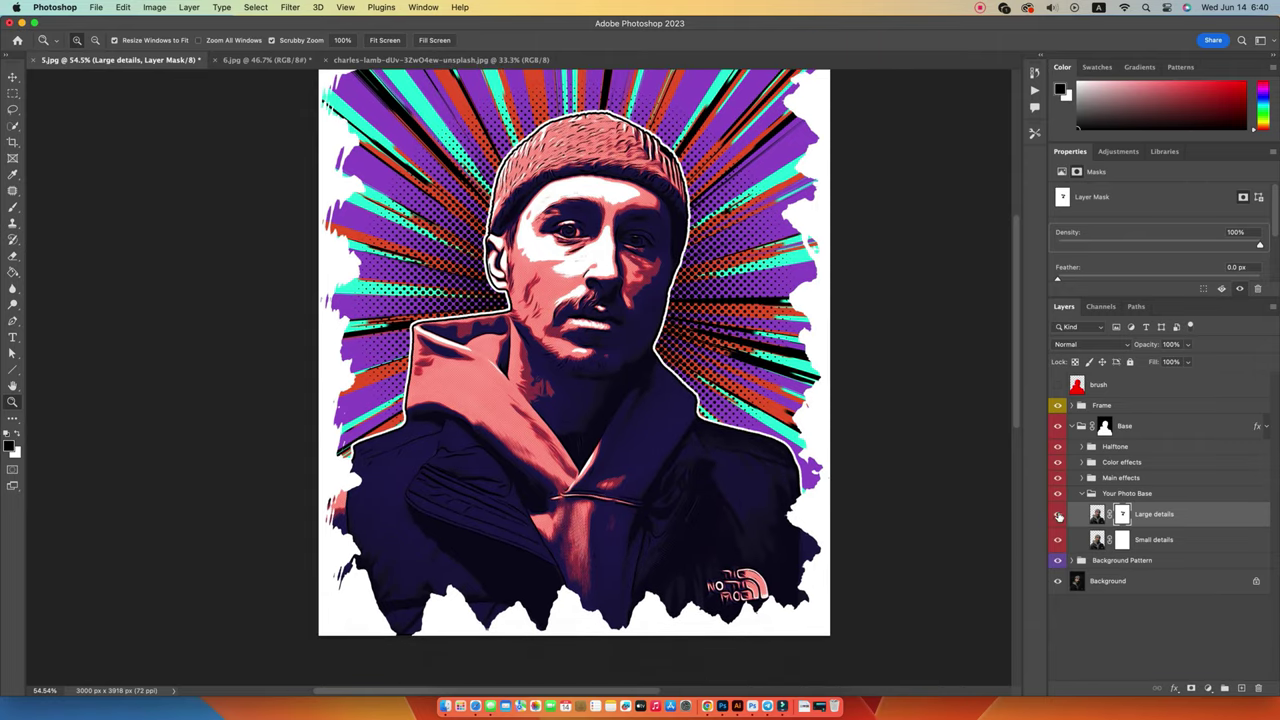
click(1058, 514)
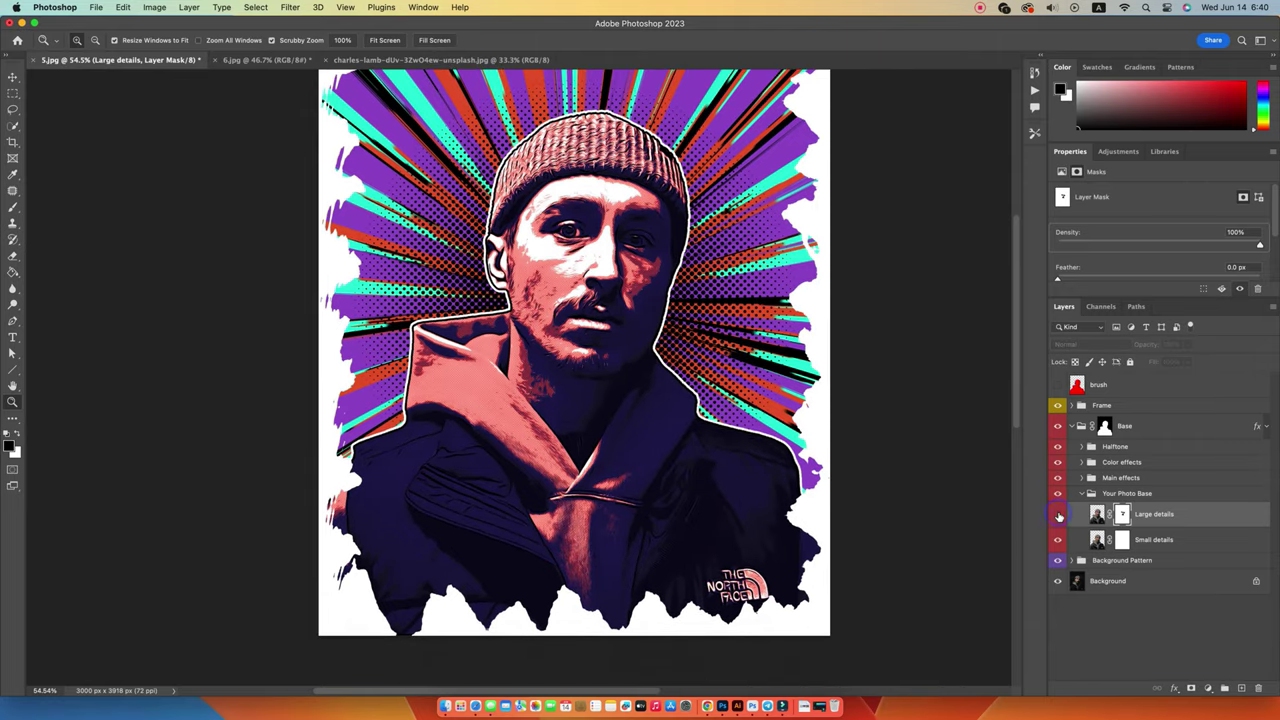
click(1057, 541)
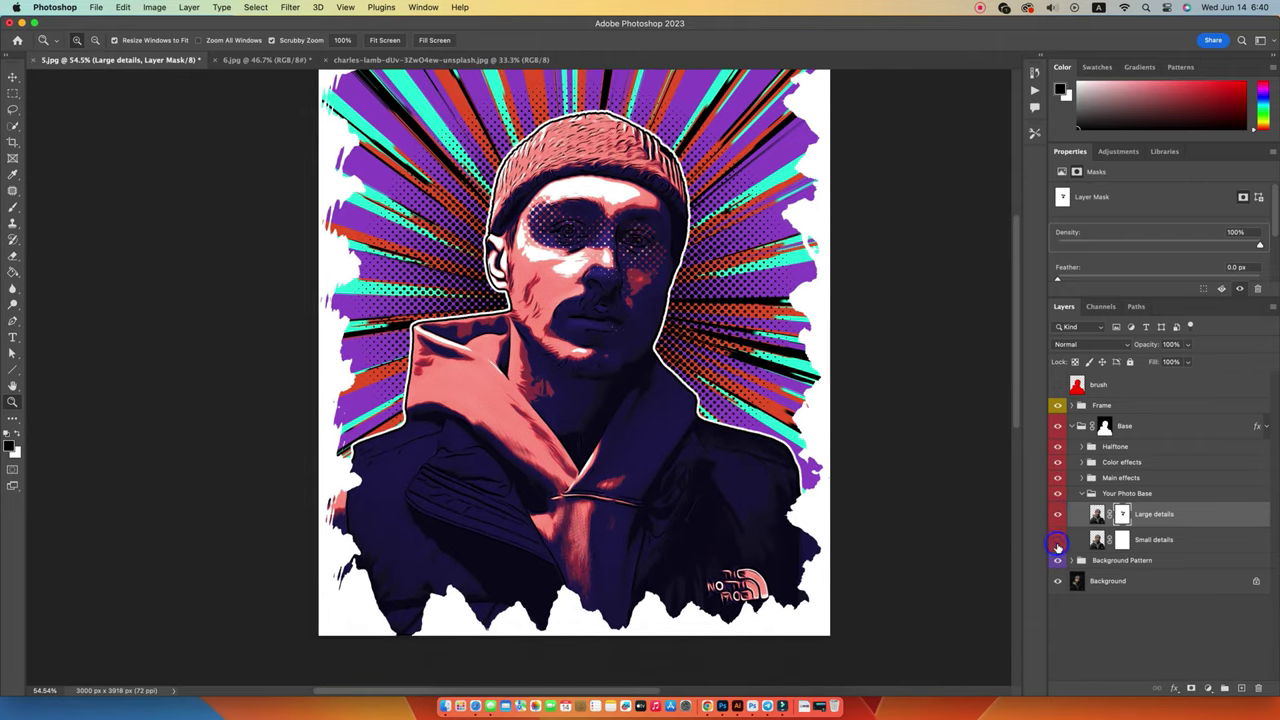
click(1057, 541)
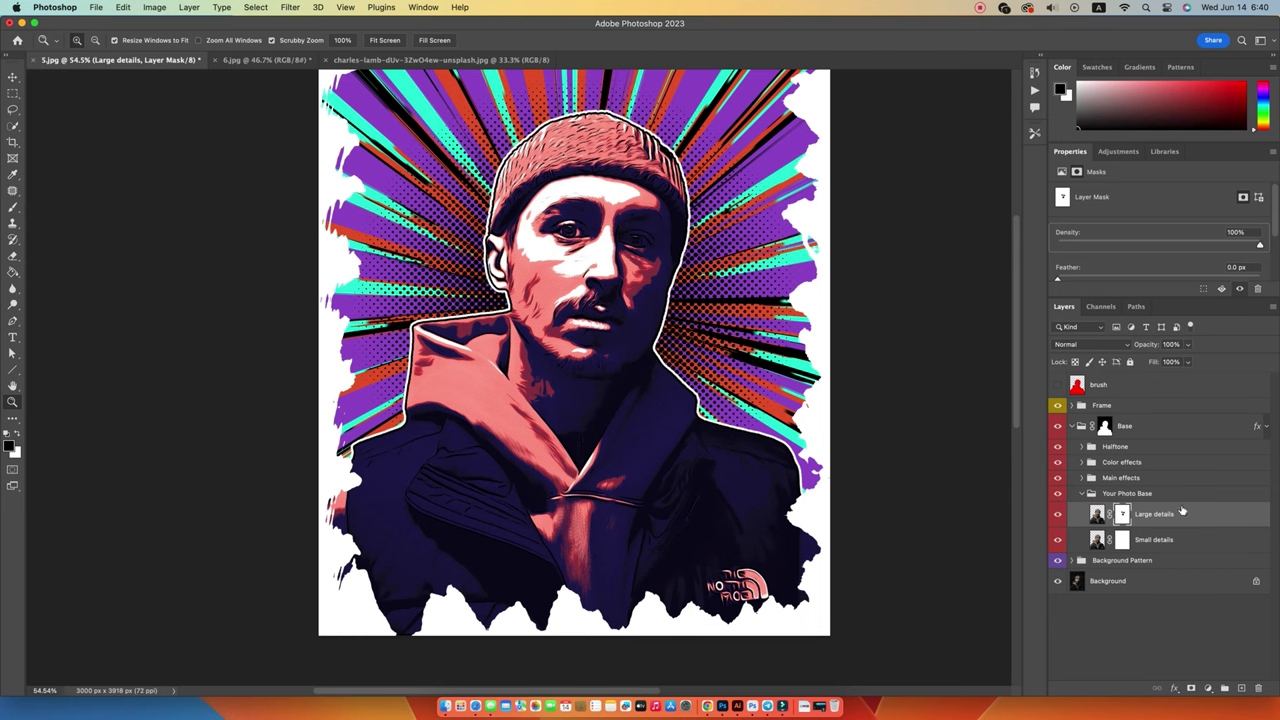
click(1097, 514)
click(1122, 514)
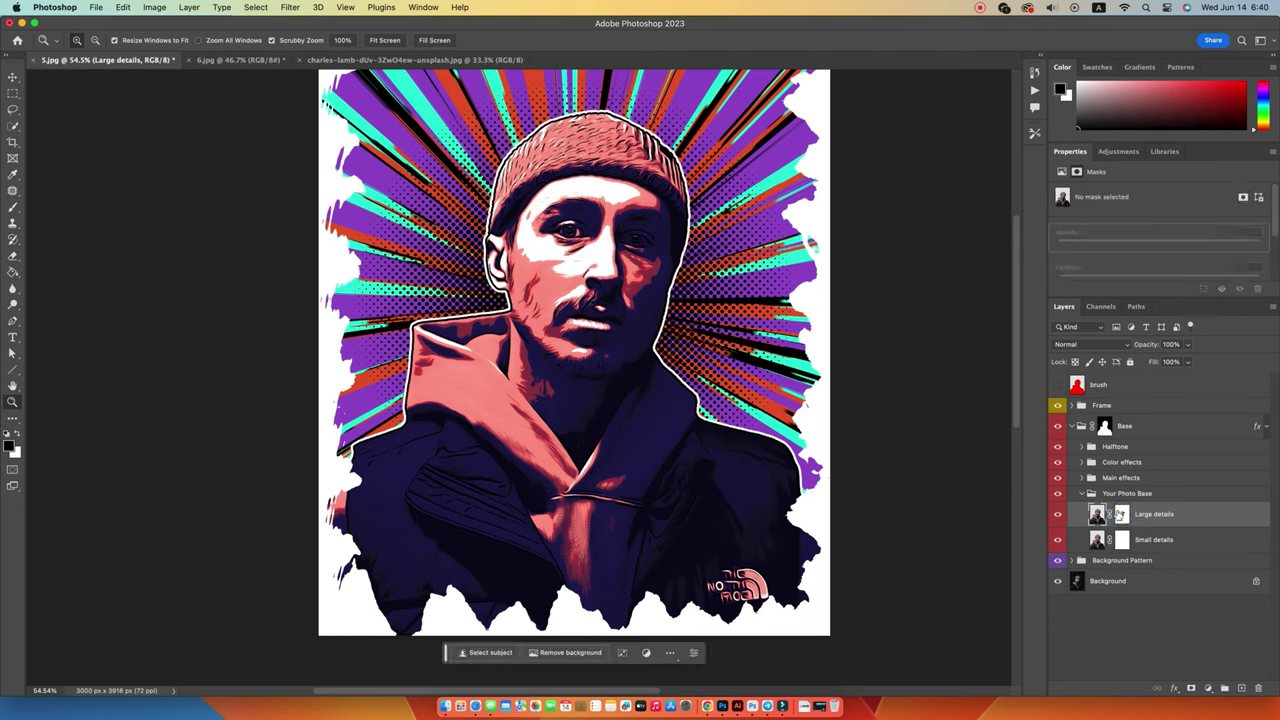
click(1084, 494)
- Collapse Base, expand Background Pattern, and preview the poster without the Halftone 1 dots
click(1076, 509)
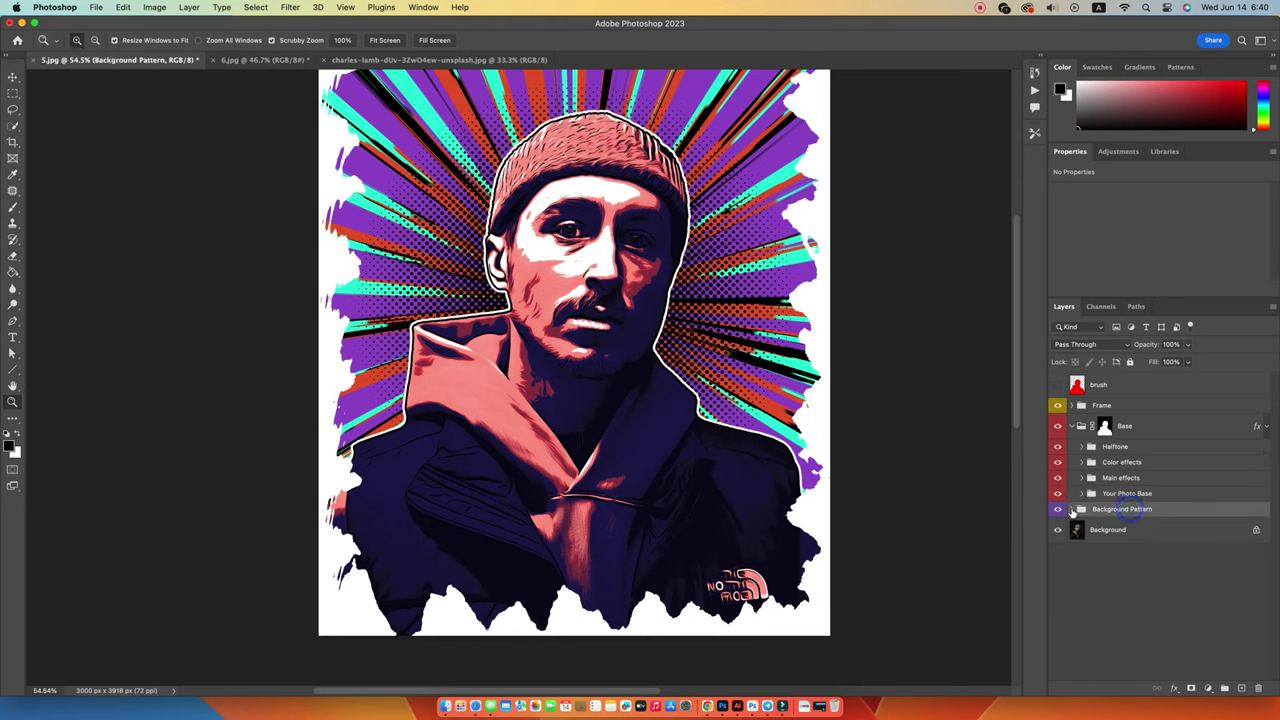
click(1073, 426)
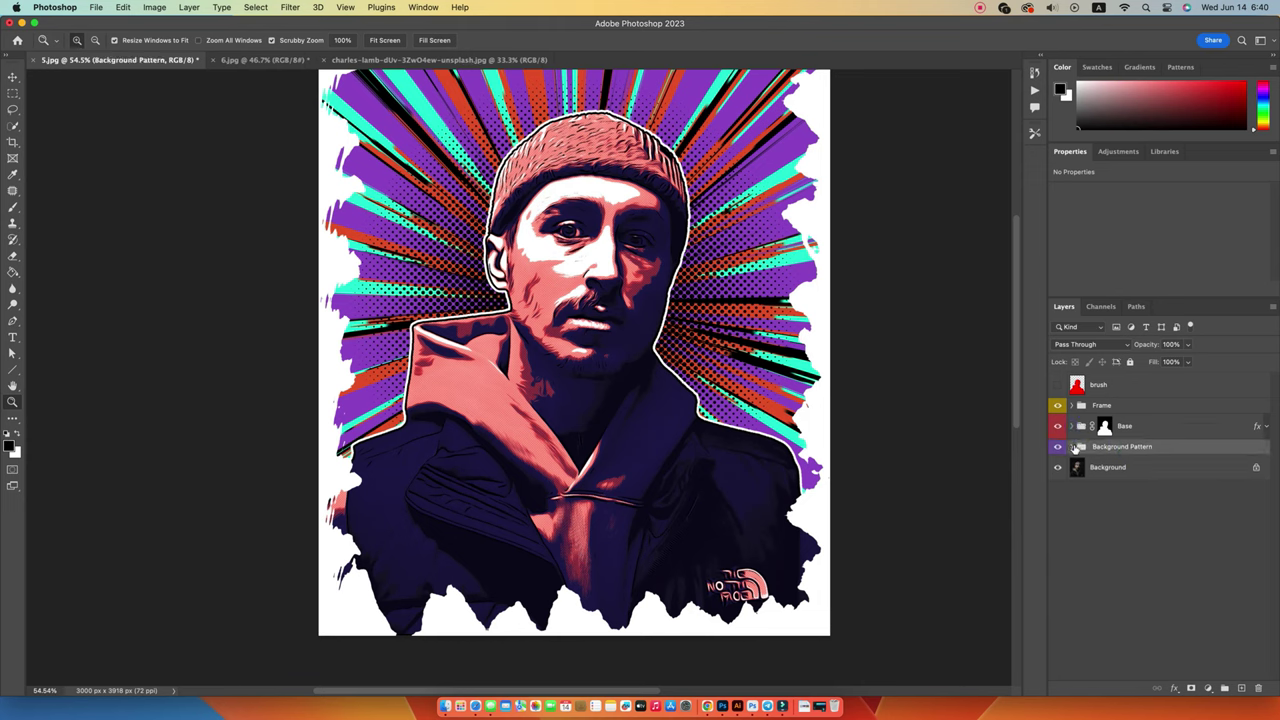
click(1072, 446)
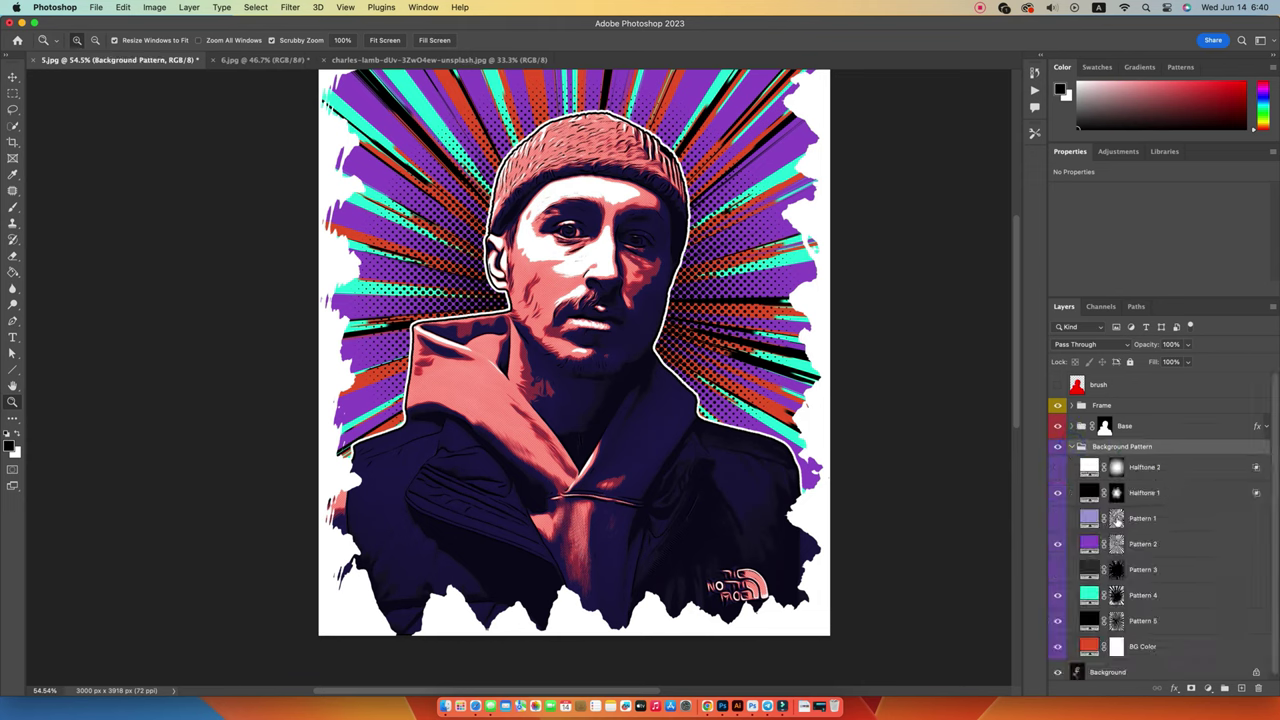
click(1057, 494)
drag(651, 294, 633, 298)
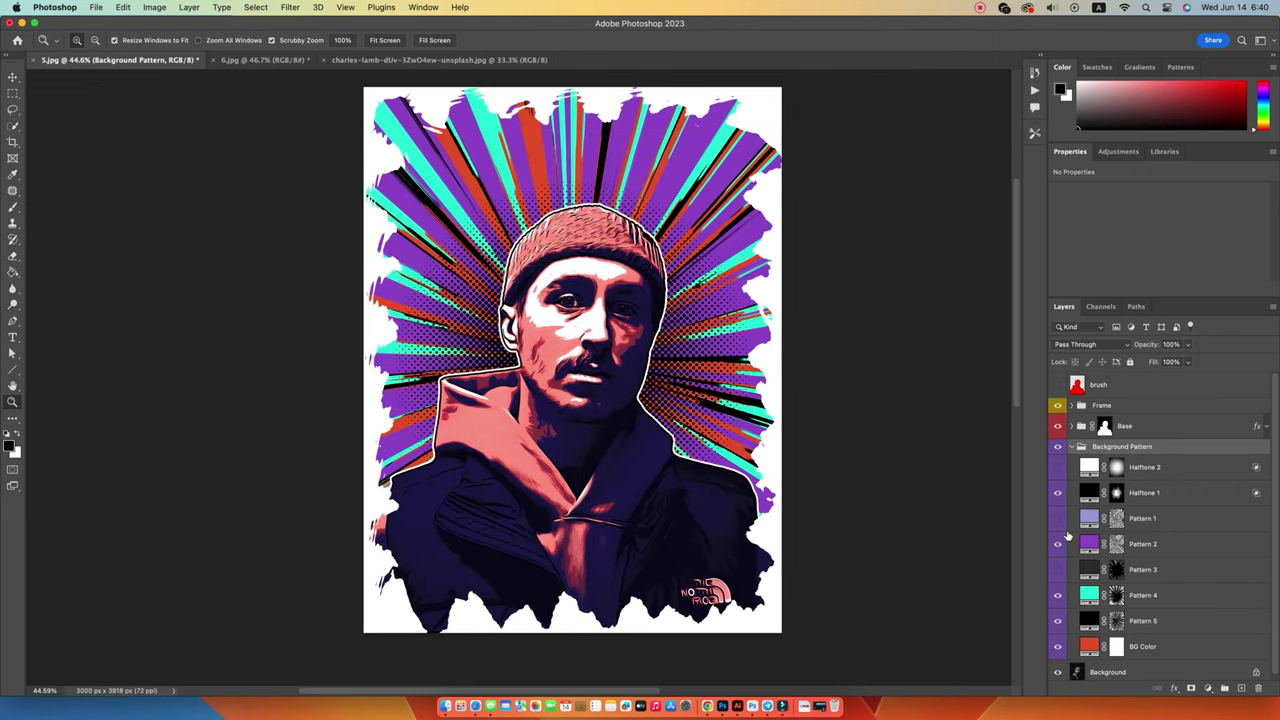
- Hide Halftone 1 and Patterns 2, 4 and 5, leaving the plain orange fill
click(1058, 544)
click(1058, 544)
click(1058, 492)
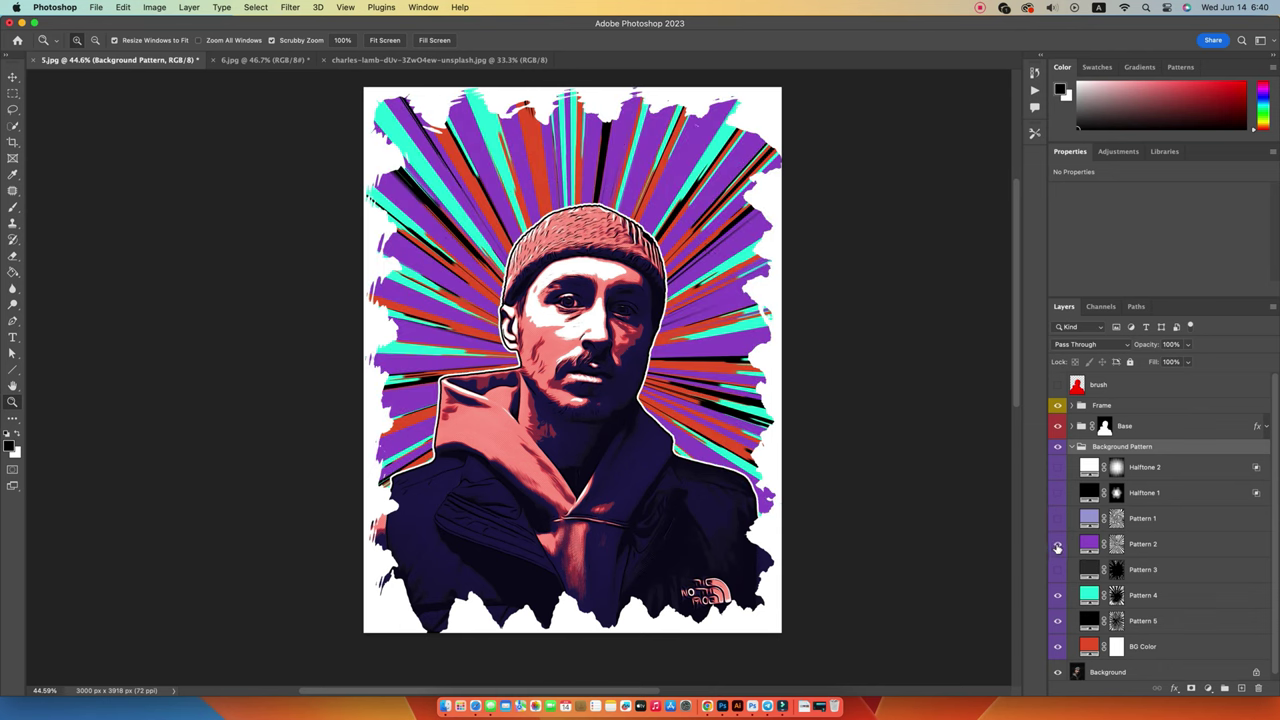
click(1058, 544)
click(1058, 595)
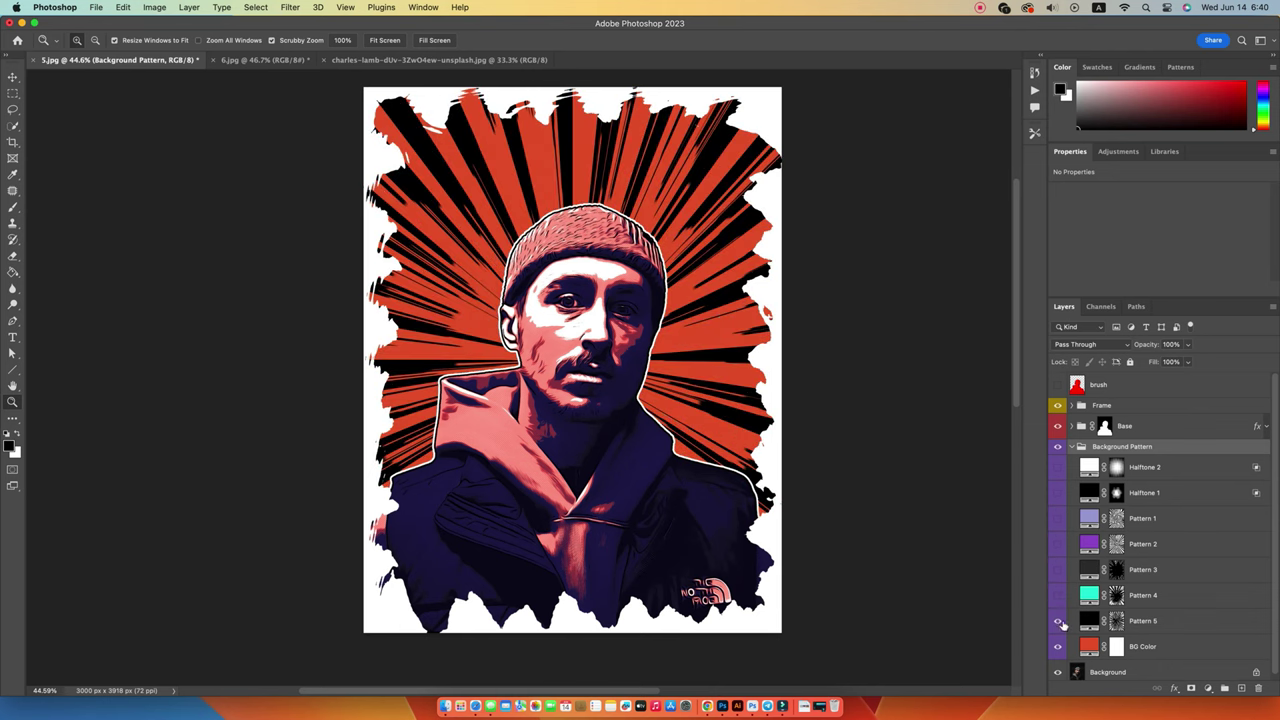
click(1058, 621)
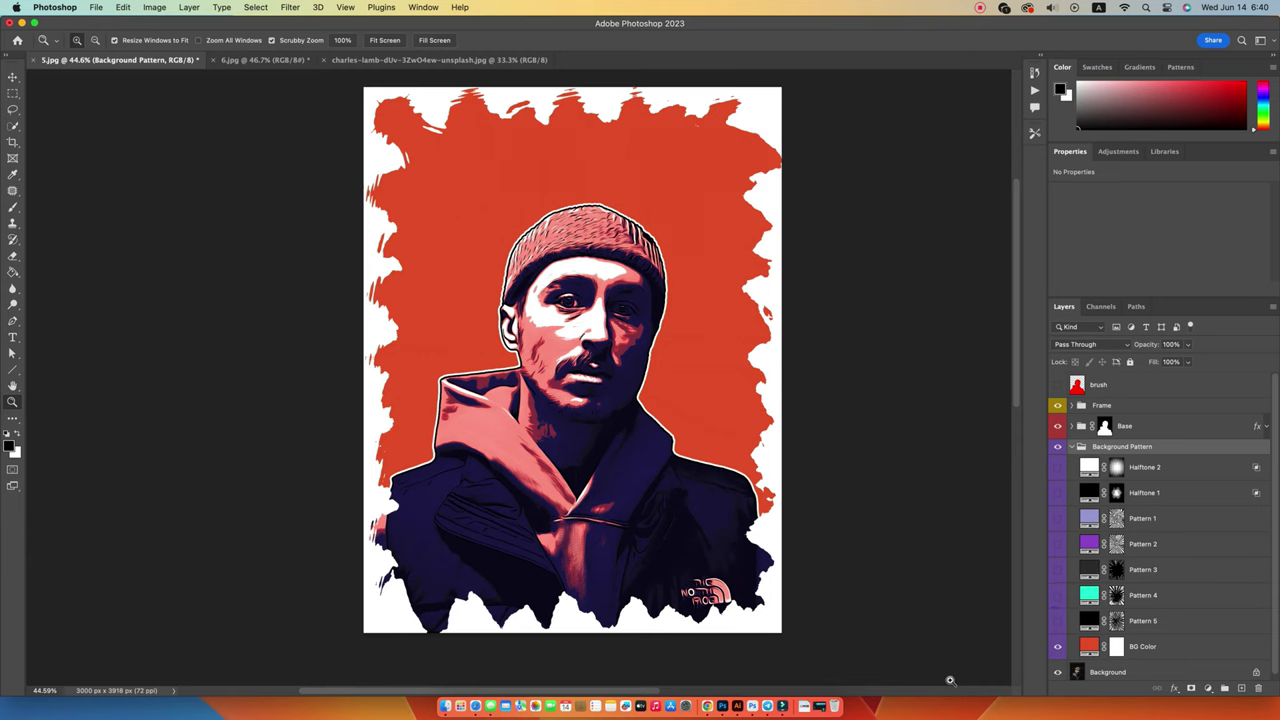
- Recolour the BG Color fill to magenta
double_click(1089, 646)
mouse_move(888, 124)
mouse_down()
mouse_move(875, 107)
mouse_move(937, 112)
mouse_move(934, 127)
mouse_move(853, 116)
mouse_move(876, 121)
mouse_up()
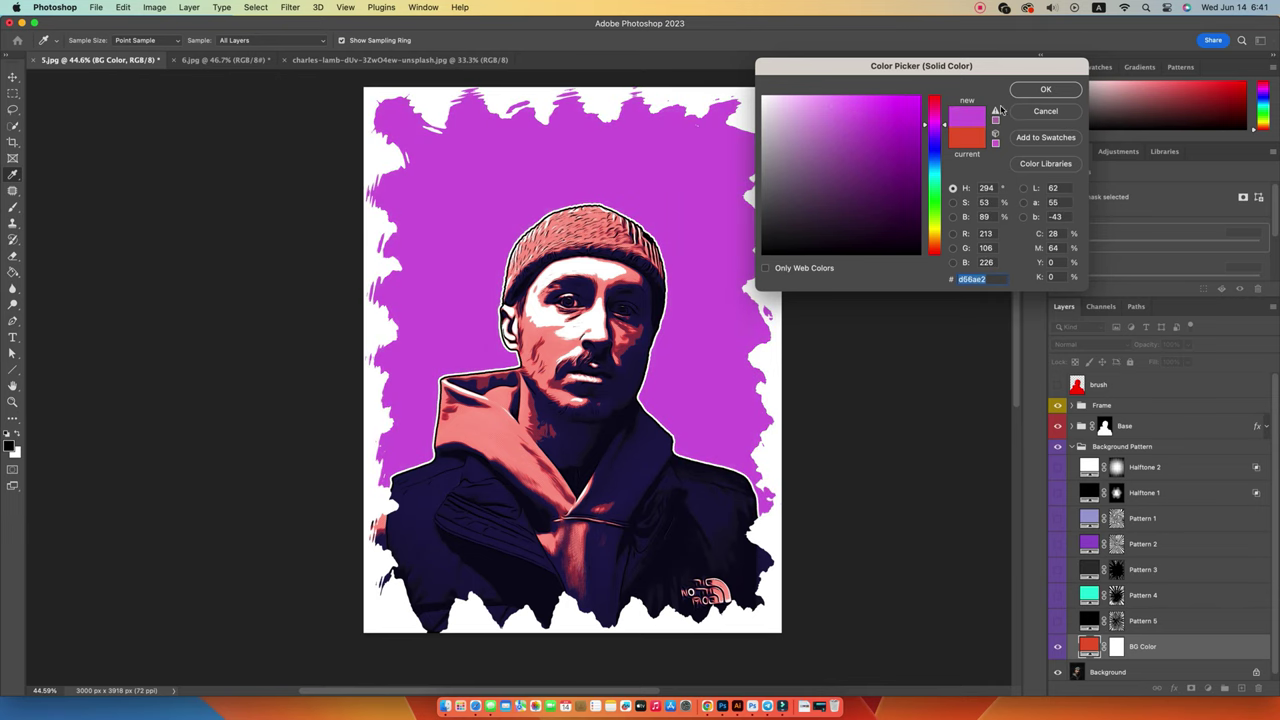
click(1045, 89)
key(z)
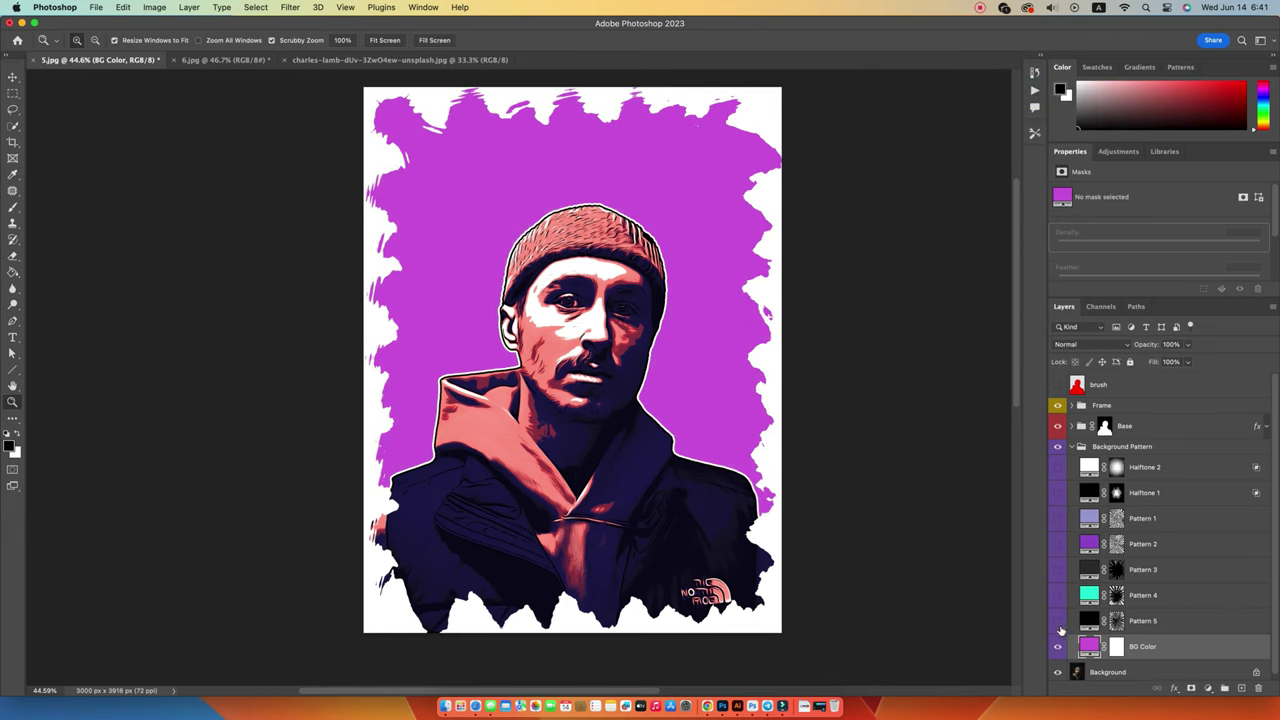
- Show the Pattern 5 rays and recolour them white (ffffff) after trying greys and brown
click(1058, 621)
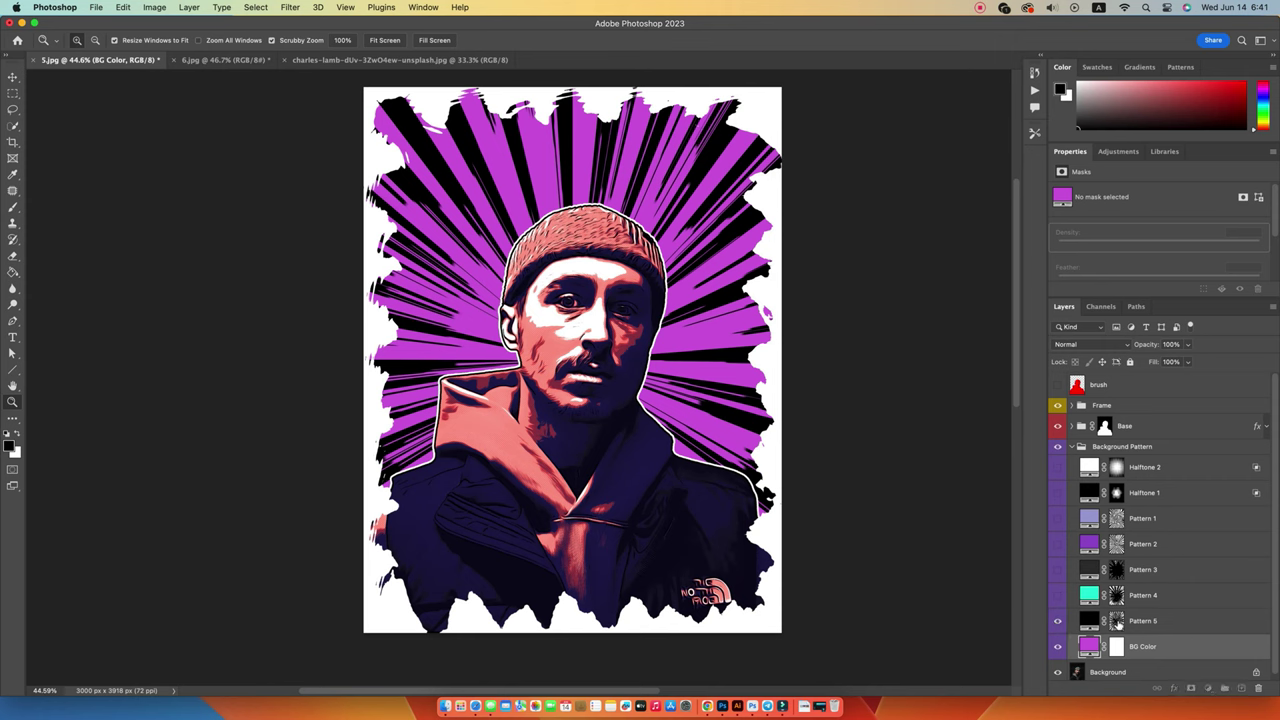
click(1110, 622)
double_click(1090, 622)
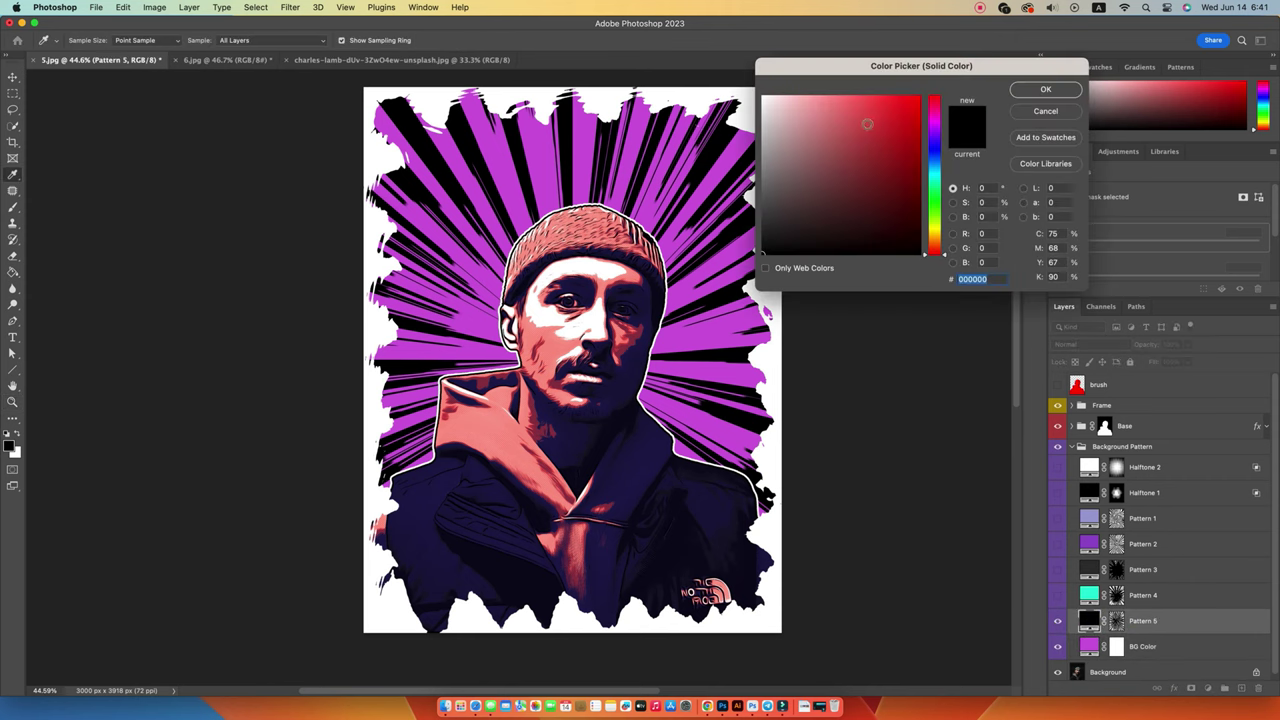
drag(867, 124, 724, 103)
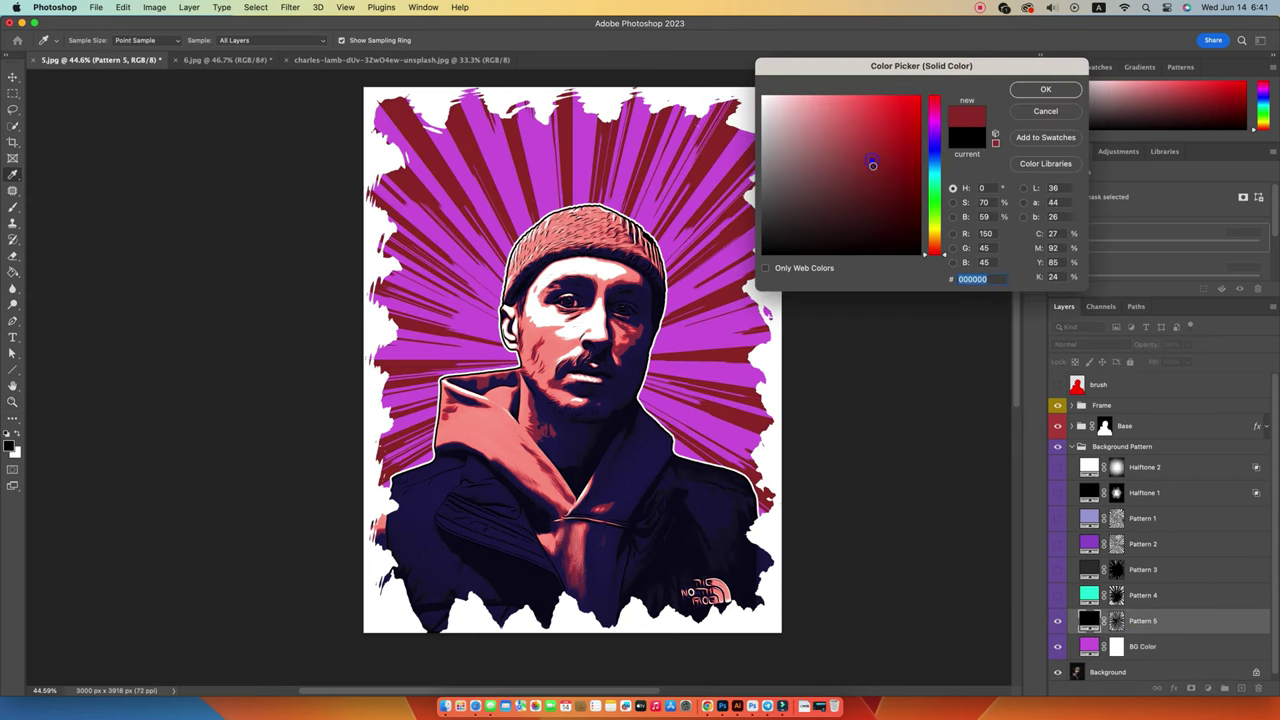
click(724, 103)
drag(675, 183, 658, 208)
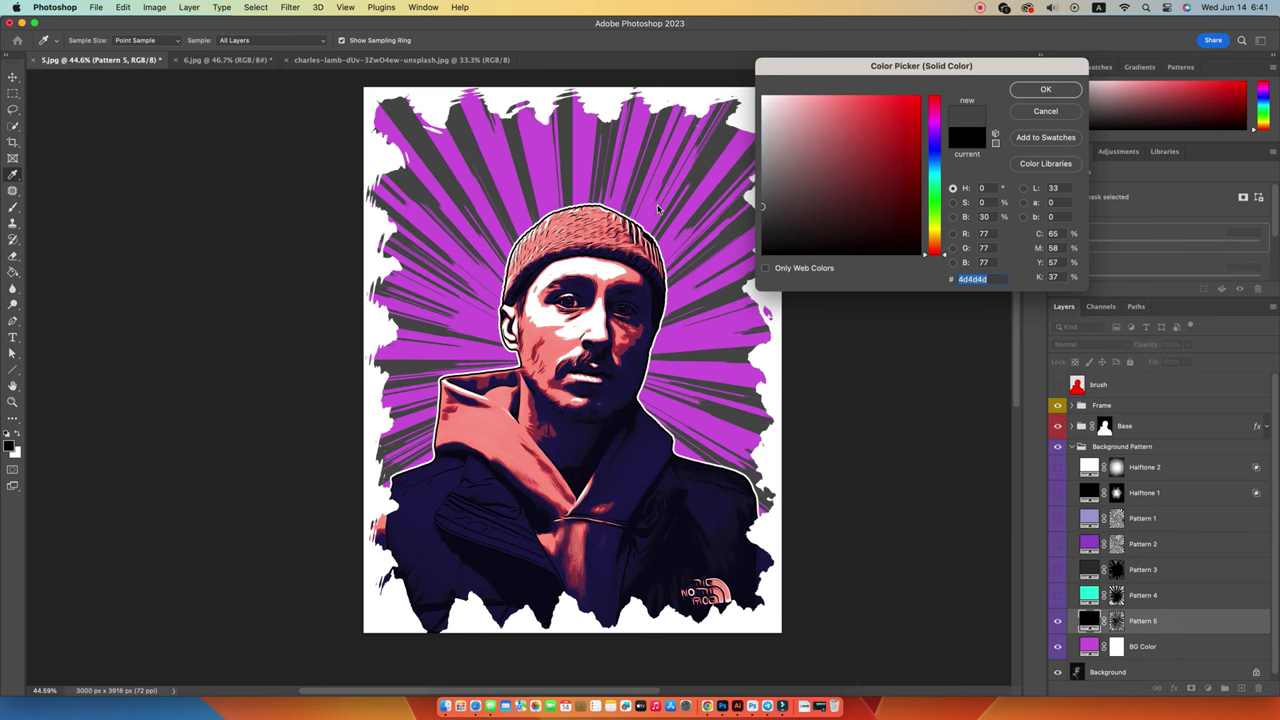
mouse_move(815, 212)
mouse_down()
mouse_move(843, 209)
mouse_move(843, 180)
mouse_up()
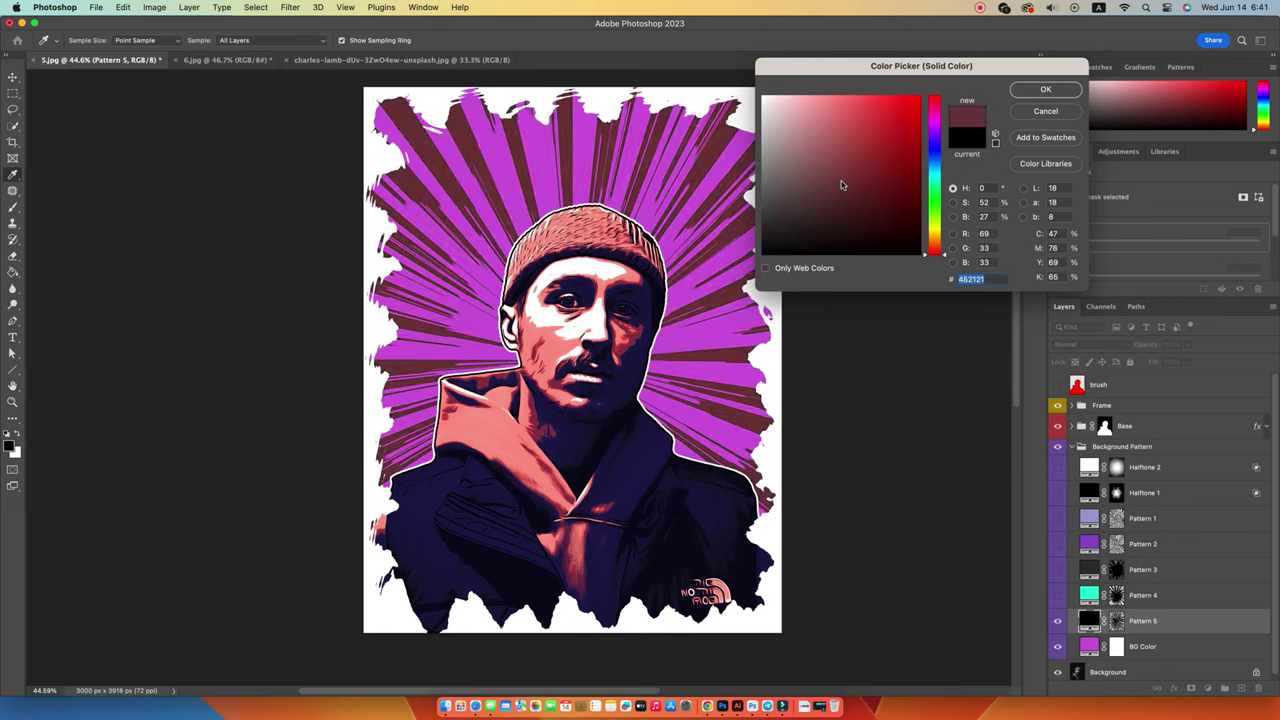
drag(788, 112, 660, 74)
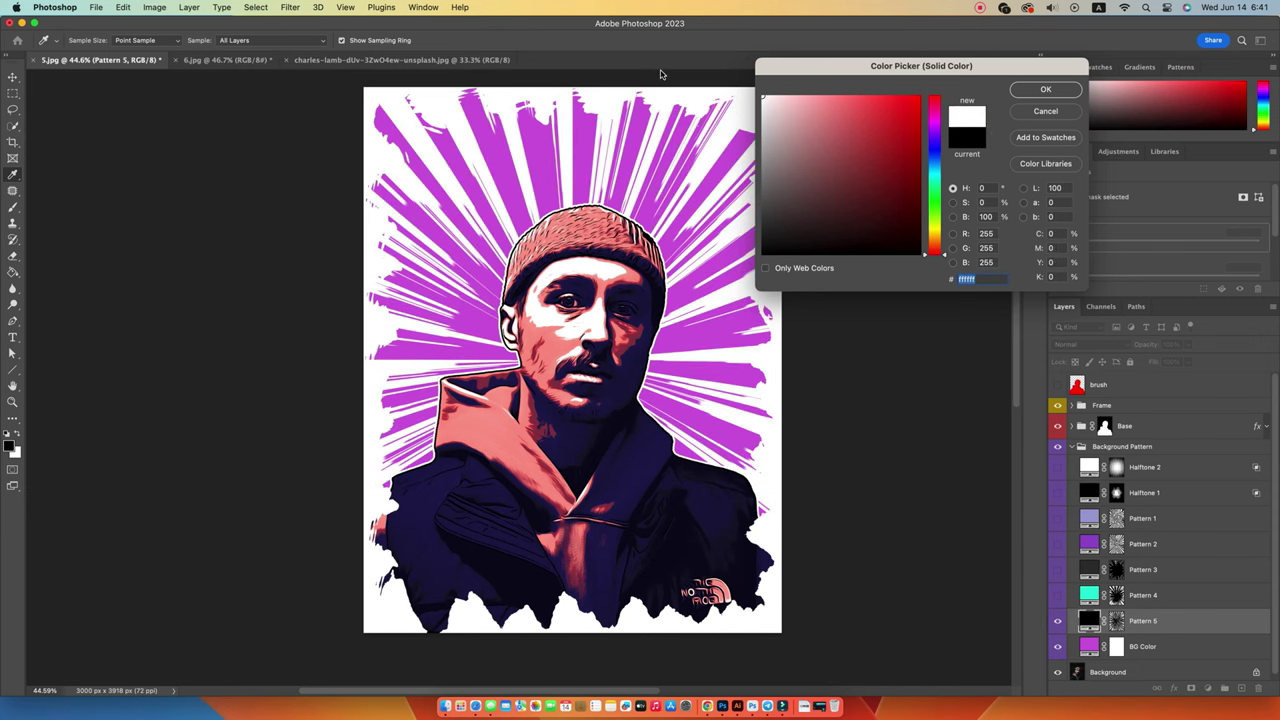
click(1060, 89)
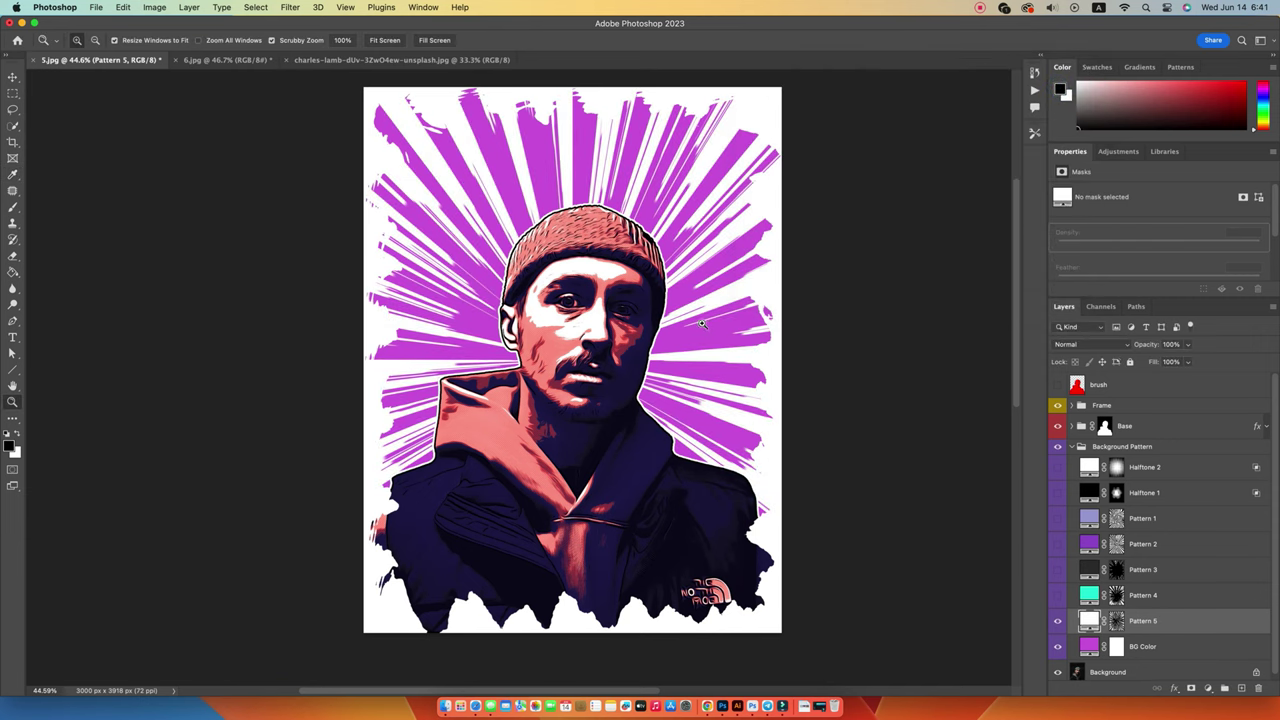
- Show the purple Pattern 2 rays and Halftone 1 dots after previewing Patterns 1, 3 and 4
click(1146, 594)
click(1057, 595)
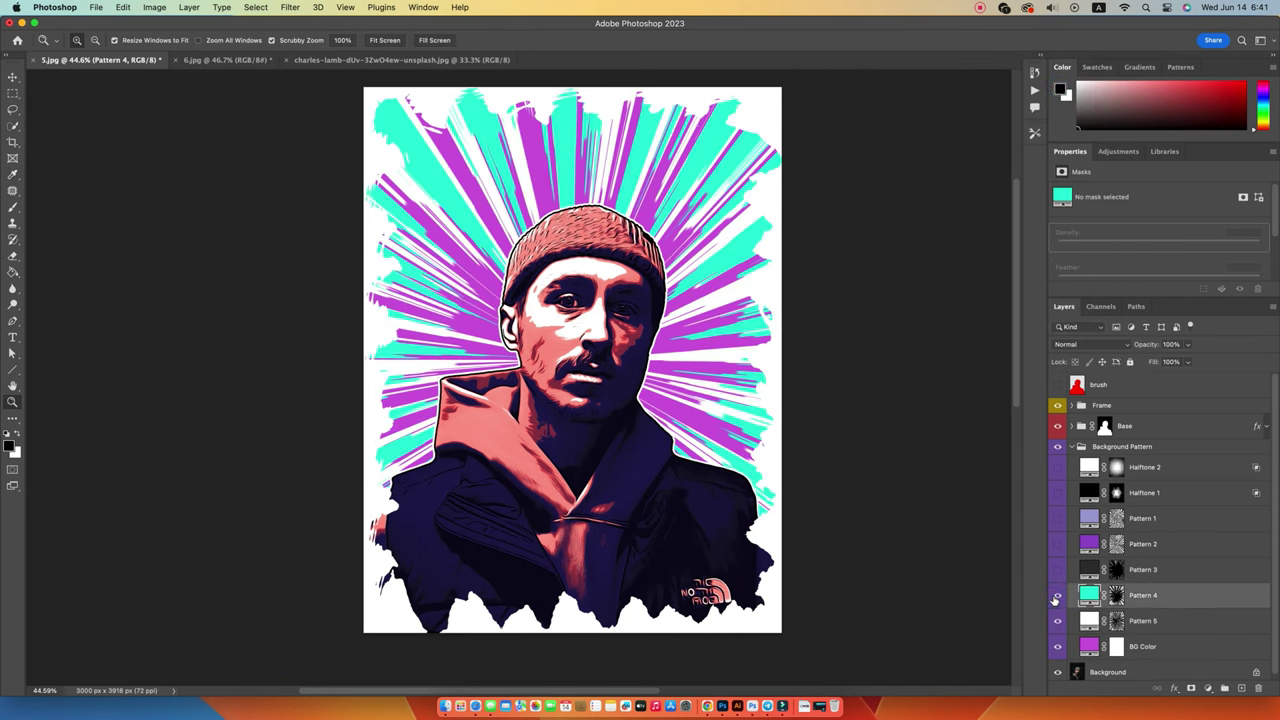
click(1058, 595)
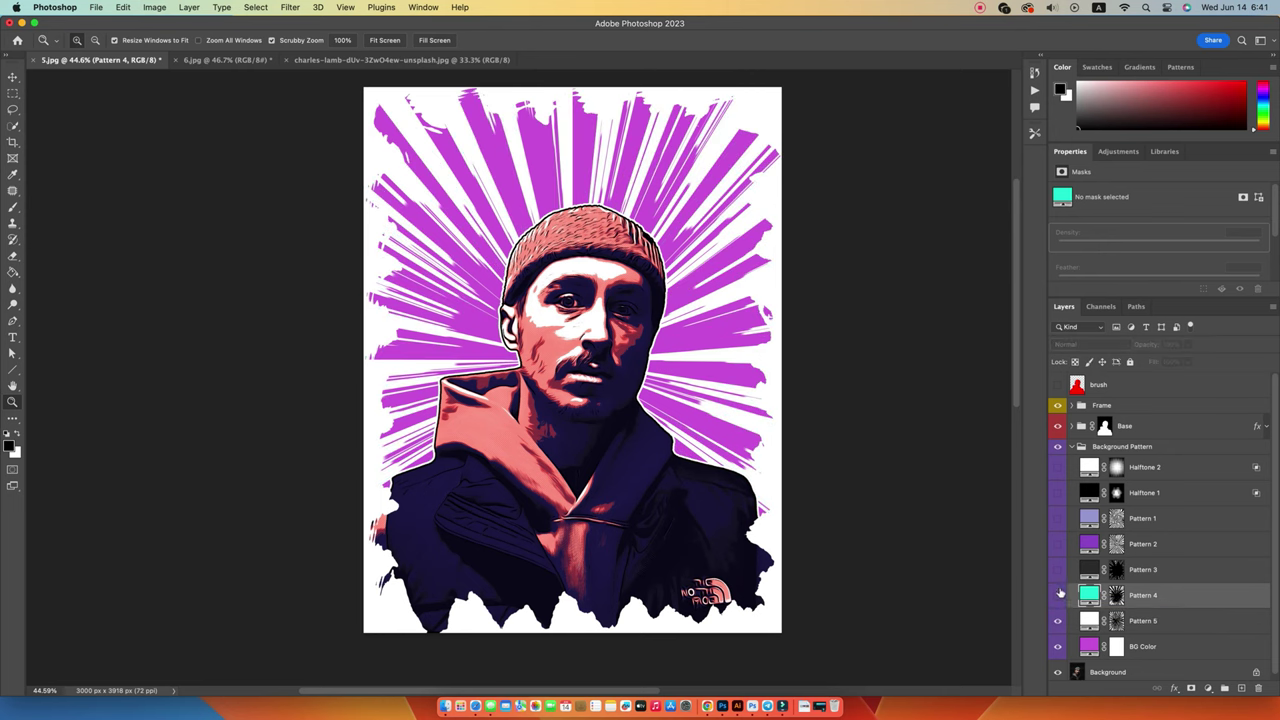
click(1058, 569)
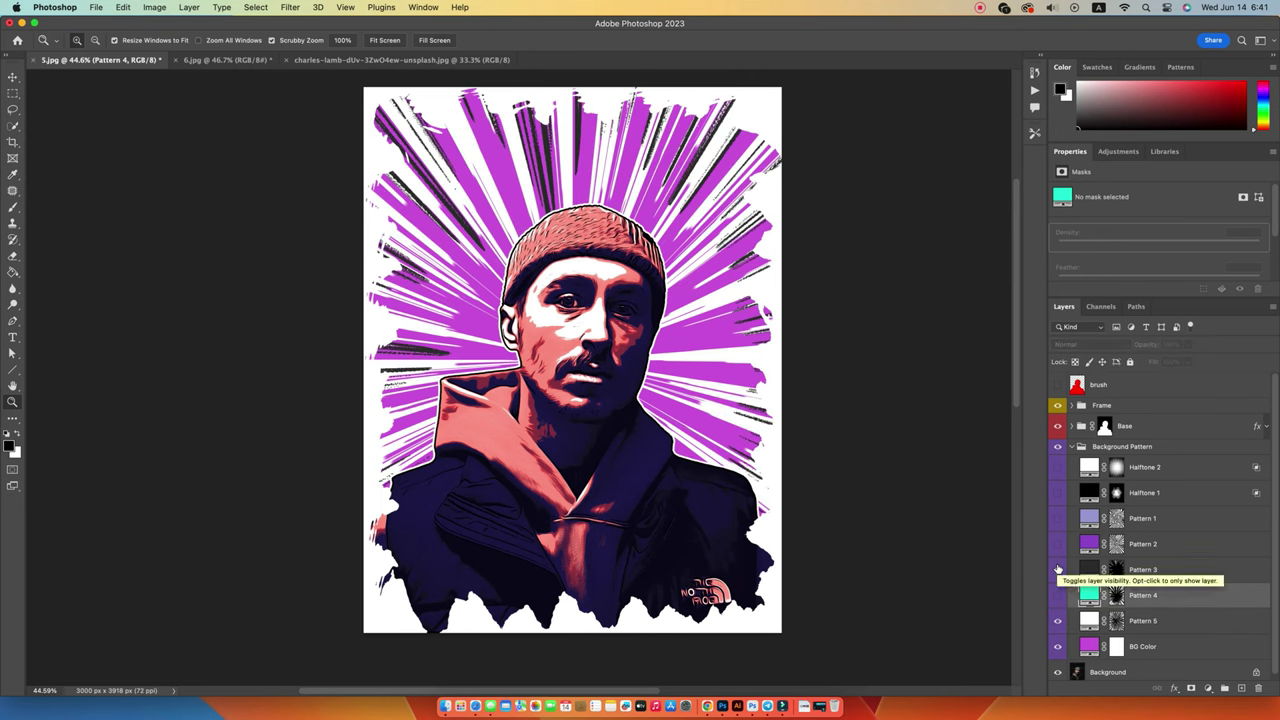
click(1058, 569)
click(1054, 543)
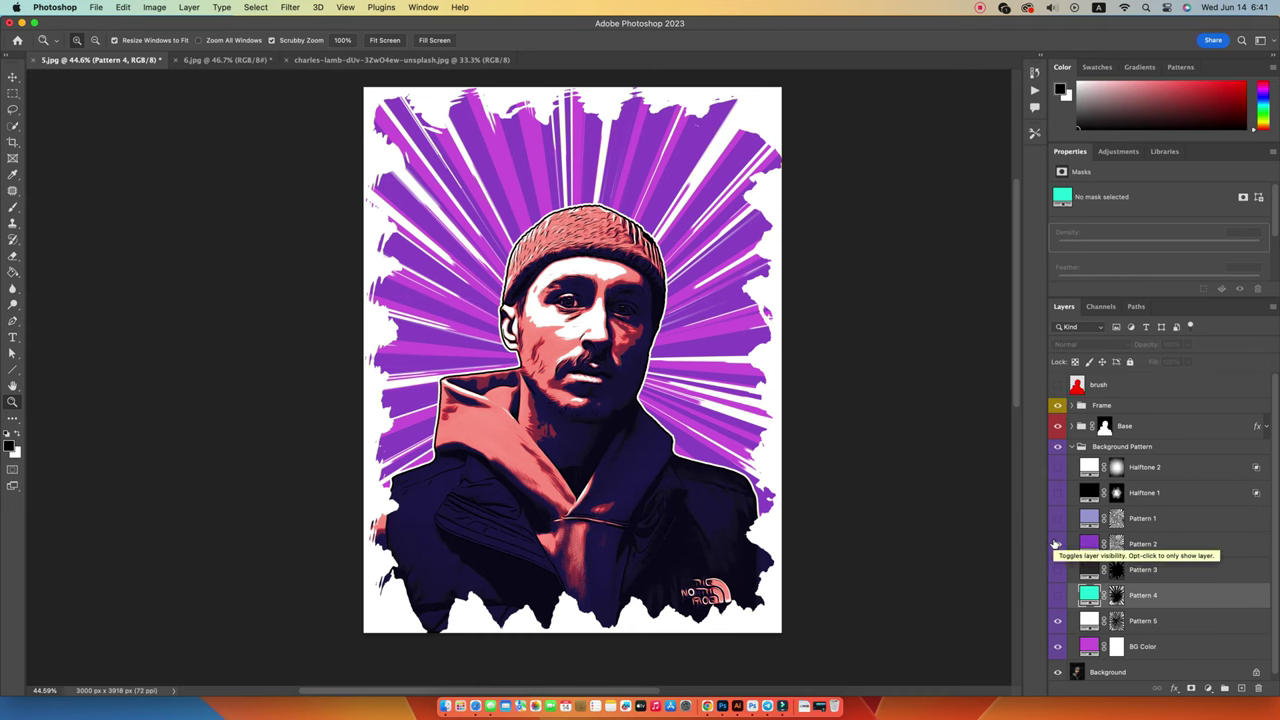
click(1057, 518)
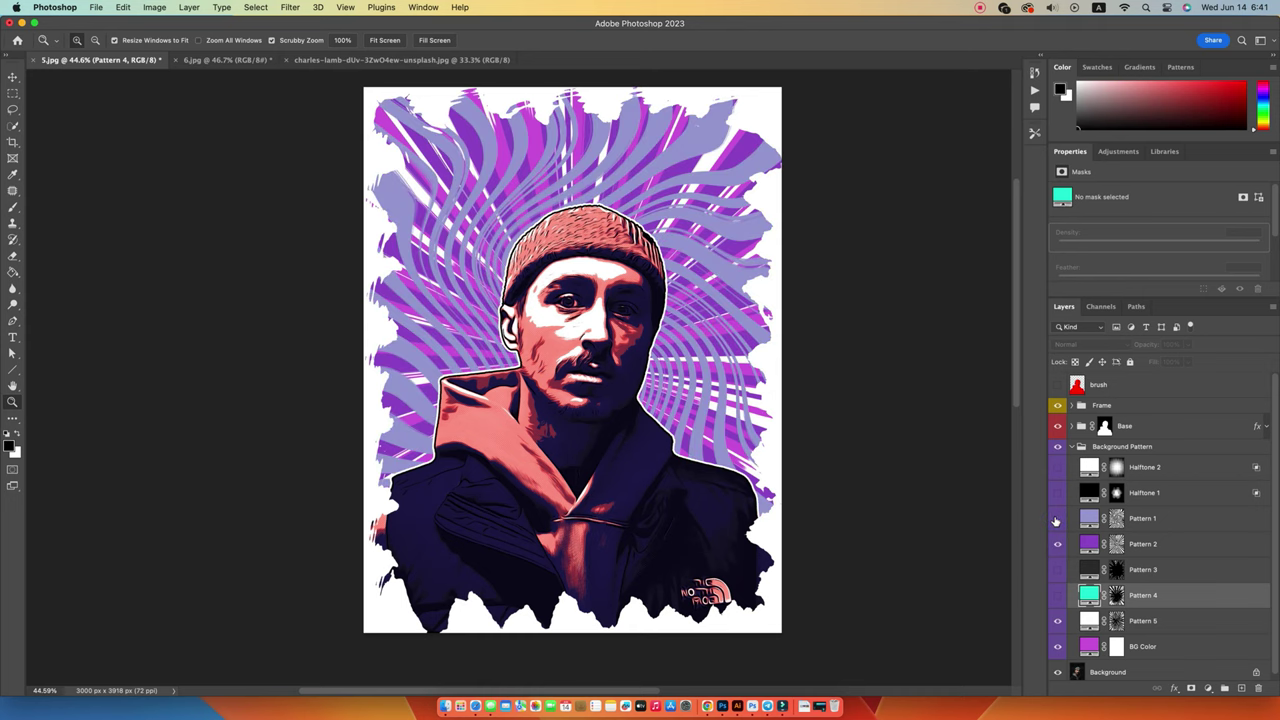
click(1056, 519)
click(1056, 494)
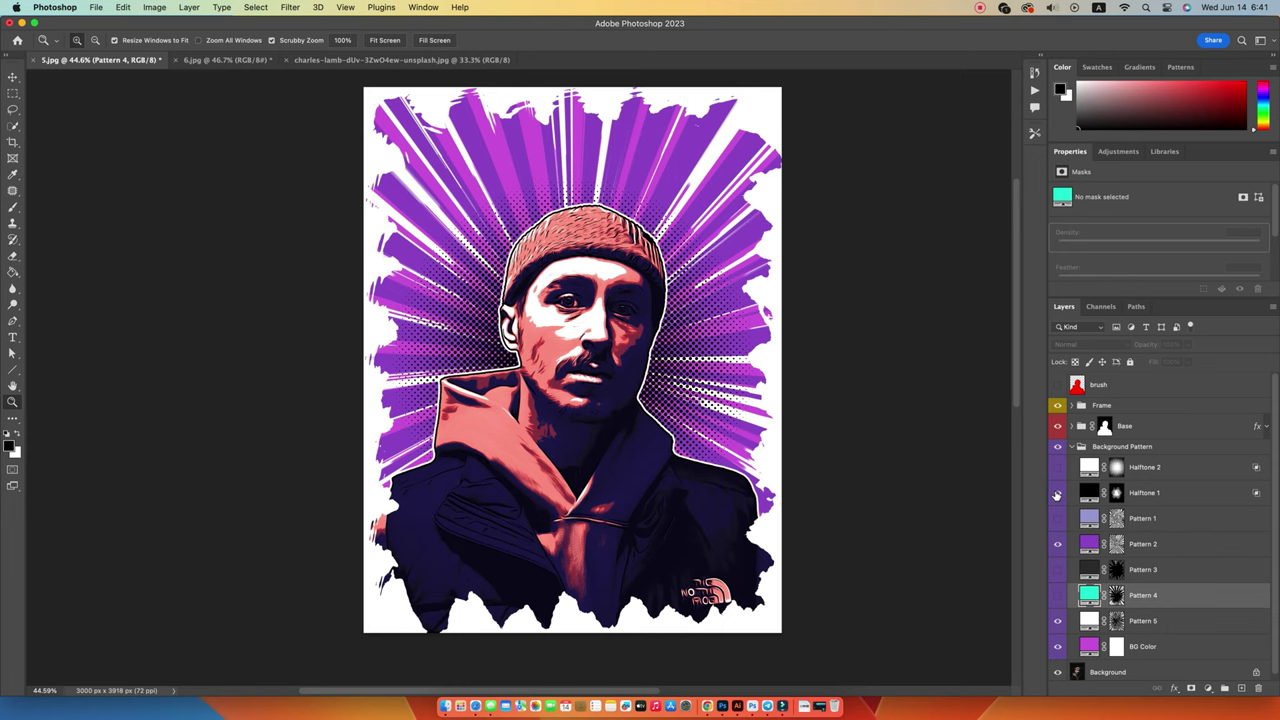
- Recolour the Halftone 1 dots white
click(1088, 492)
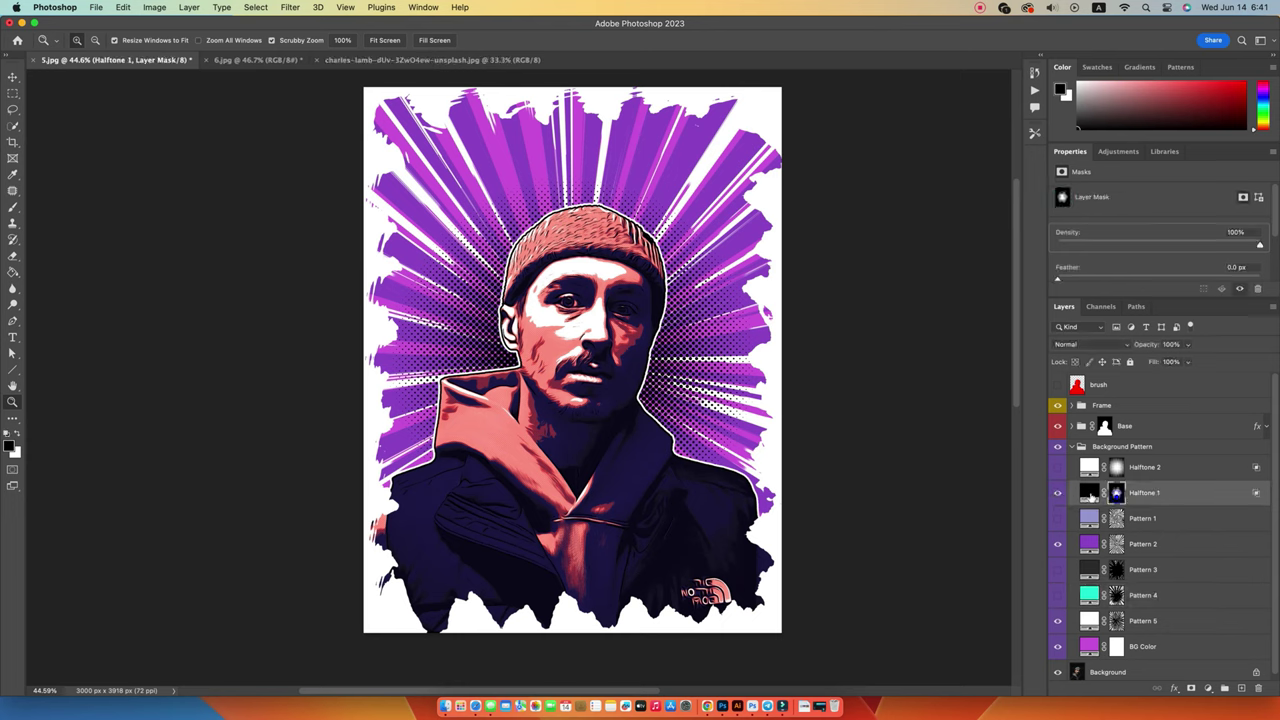
double_click(1088, 492)
drag(845, 162, 736, 75)
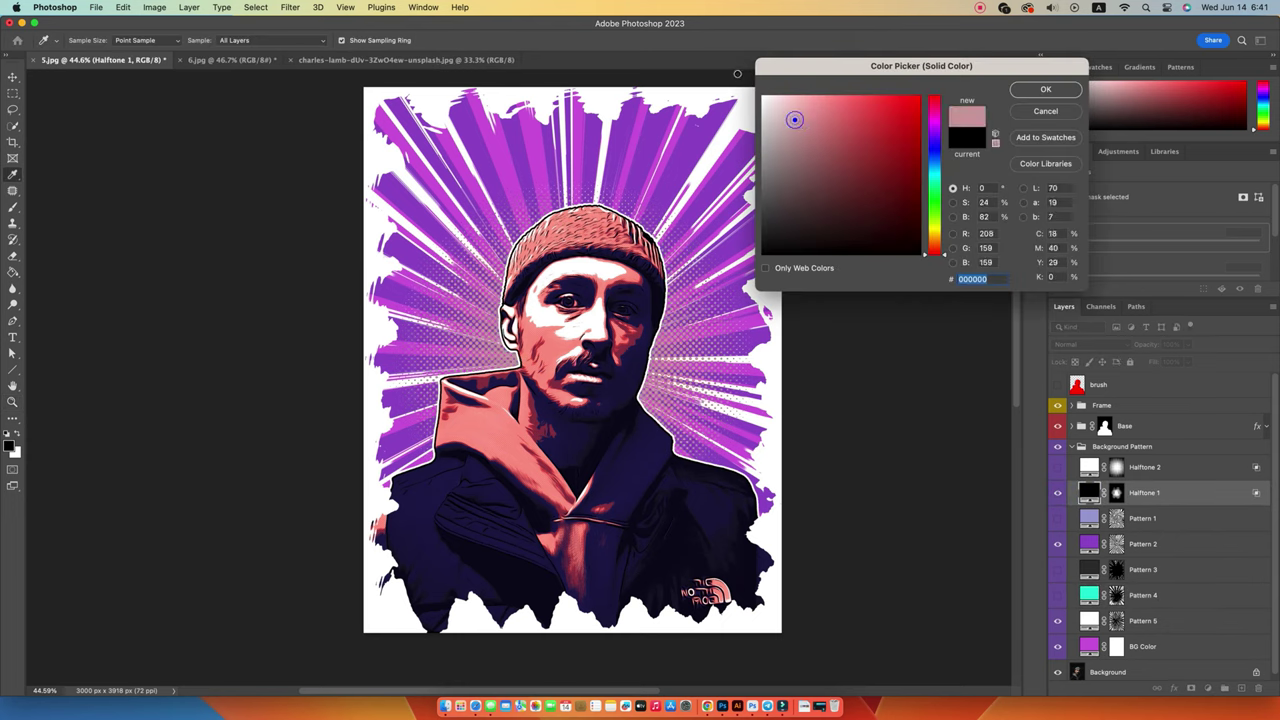
click(1045, 92)
key(z)
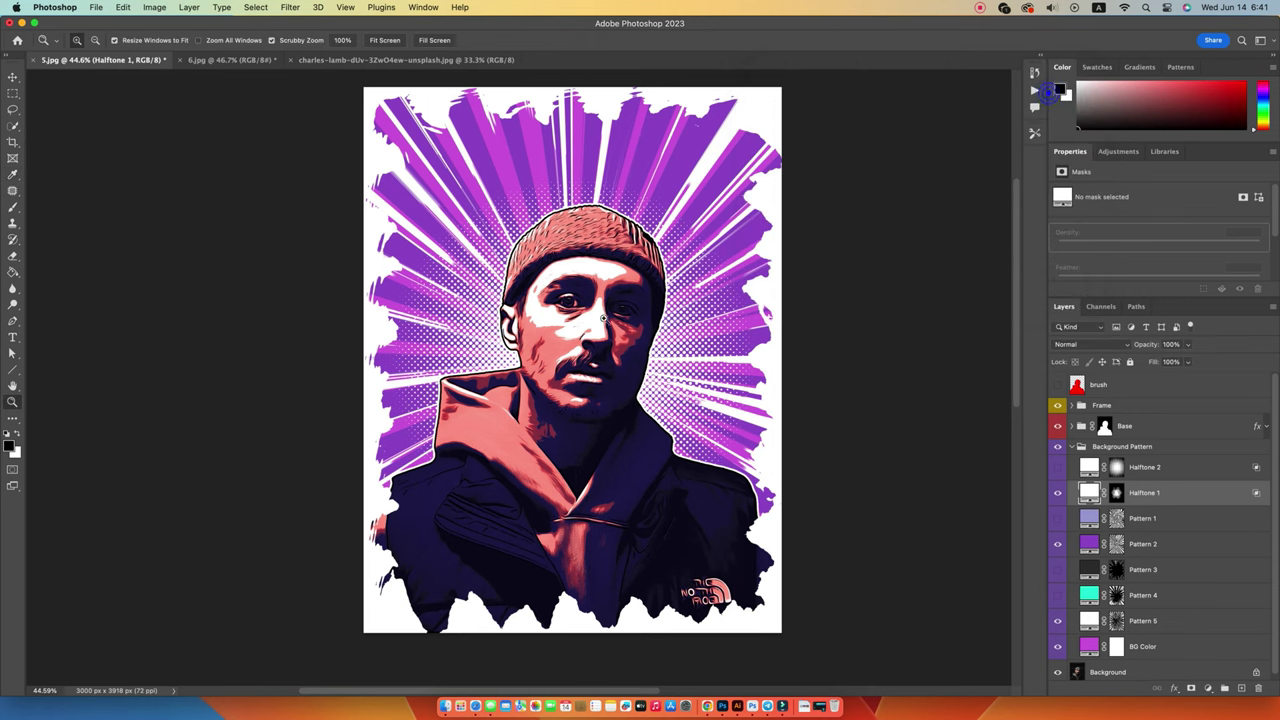
- Compare the Halftone 2 dots, then show Halftone 1 and the cyan Pattern 4 rays
click(1137, 470)
click(1057, 467)
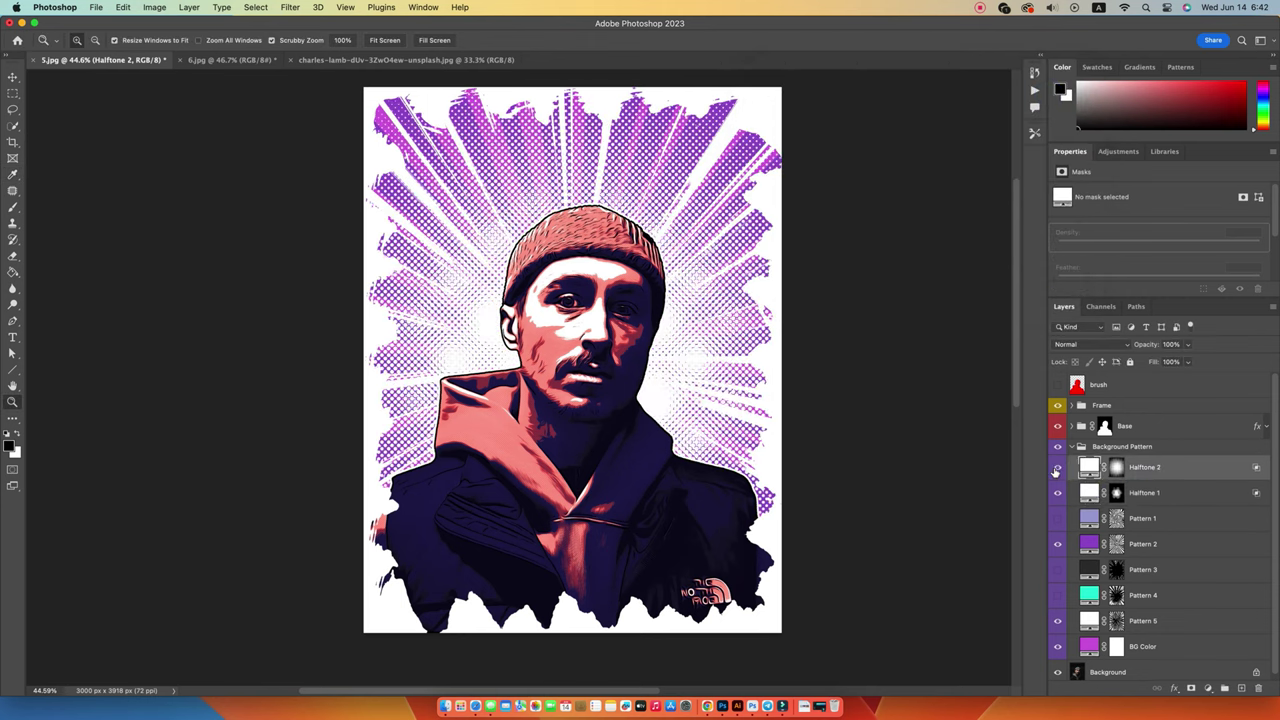
click(1057, 492)
click(1057, 467)
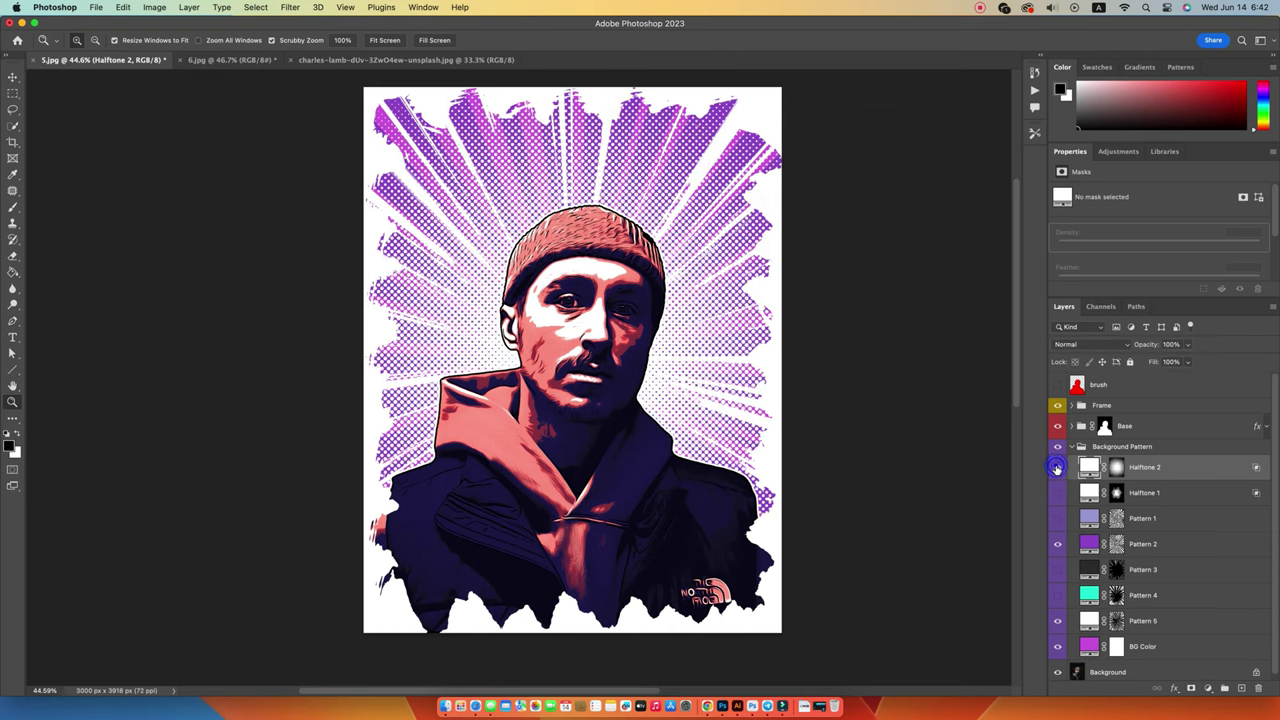
click(1057, 467)
click(1057, 492)
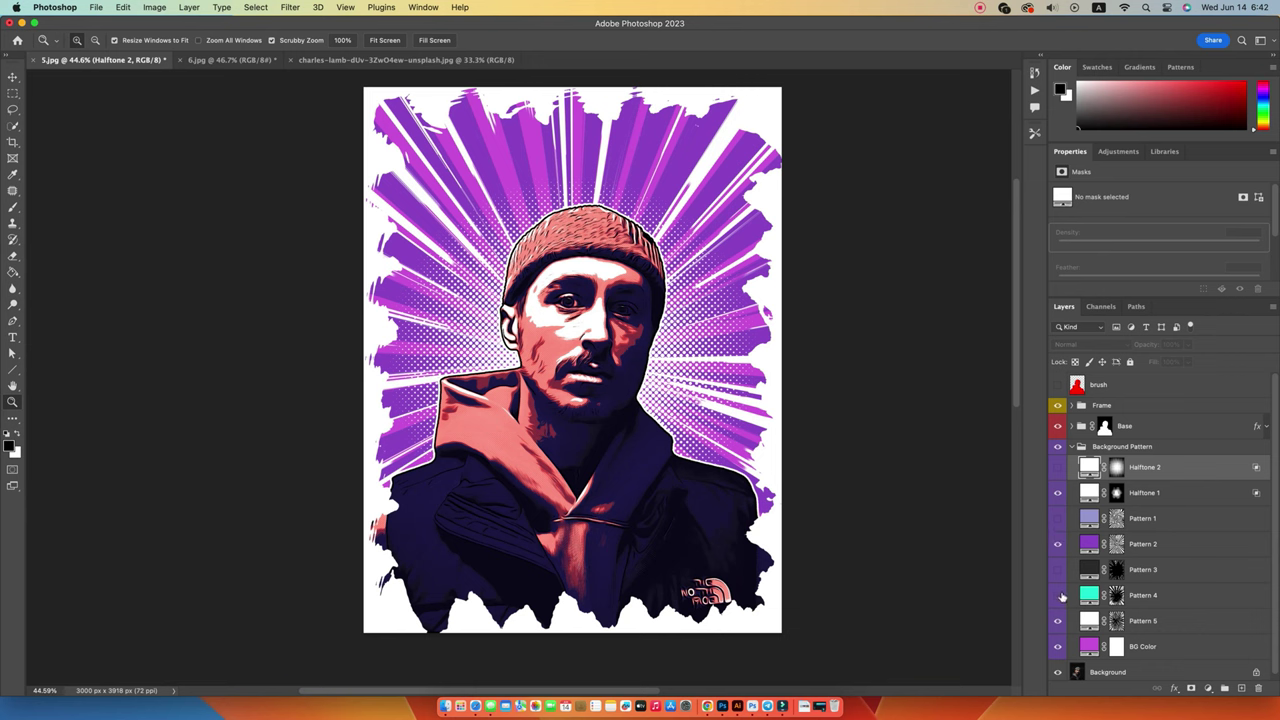
click(1058, 595)
- Recolour the Pattern 4 rays dark purple (421c46)
click(1087, 600)
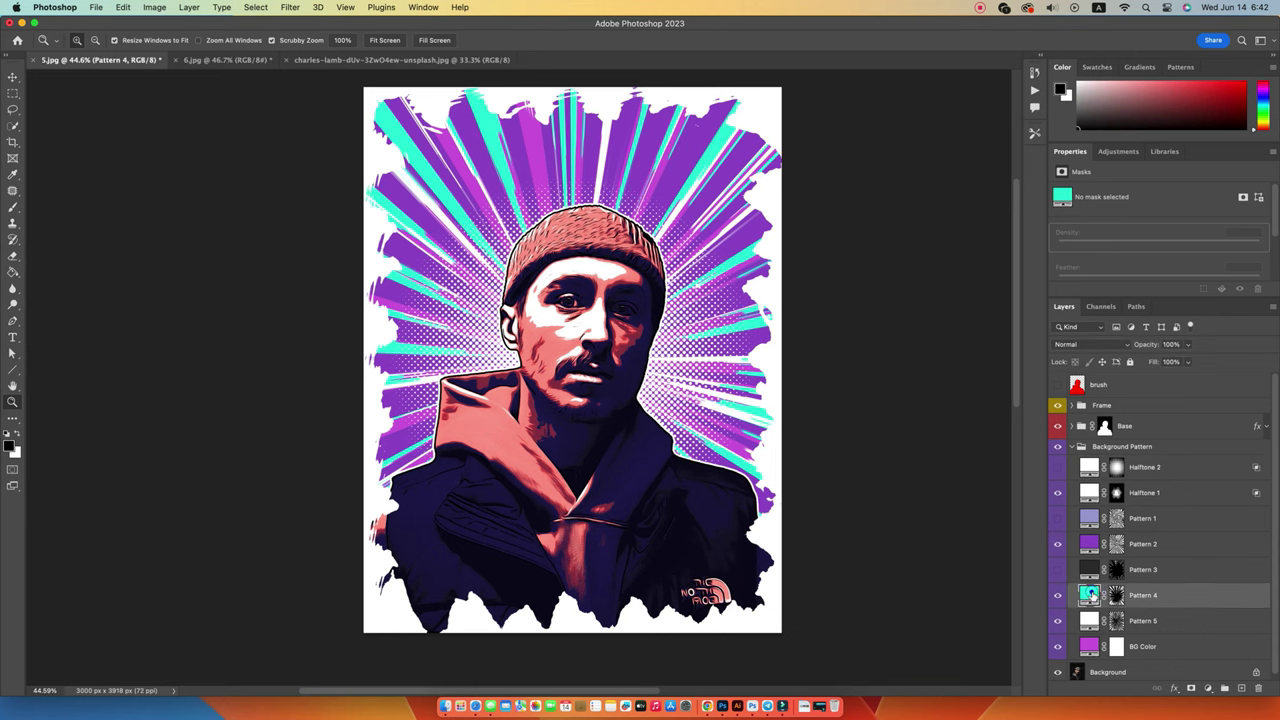
double_click(1087, 594)
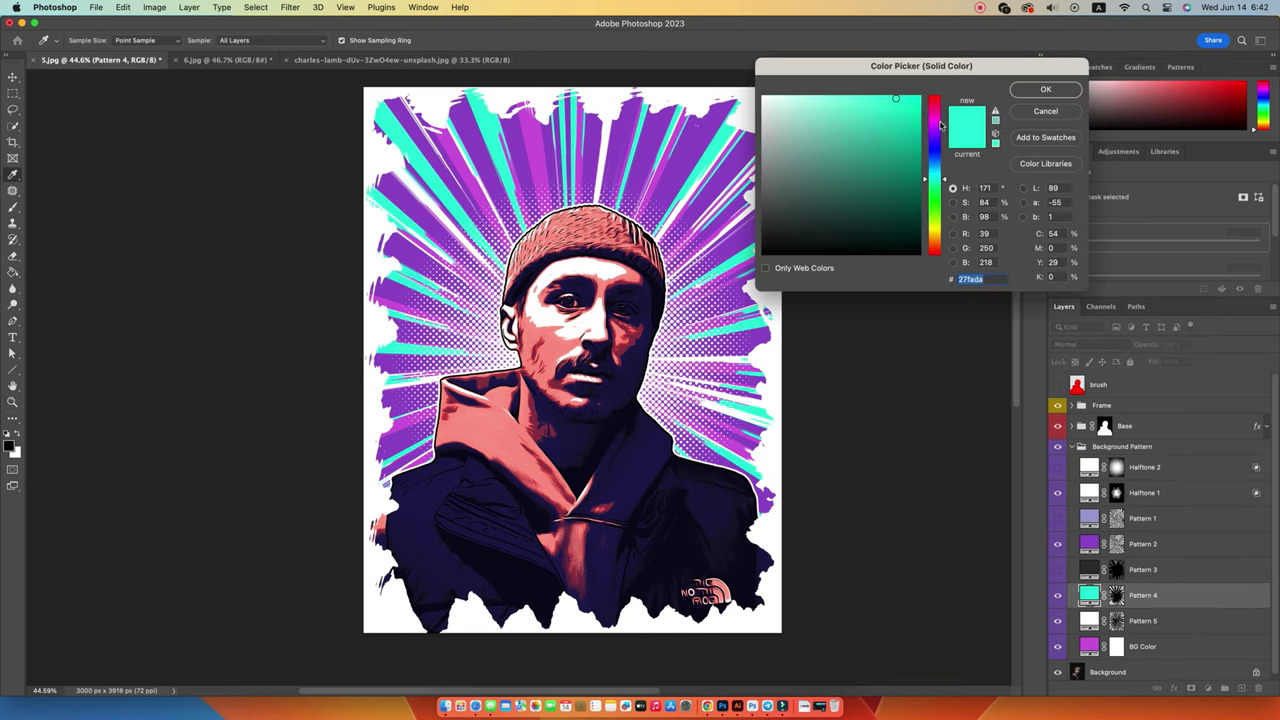
drag(880, 137, 762, 249)
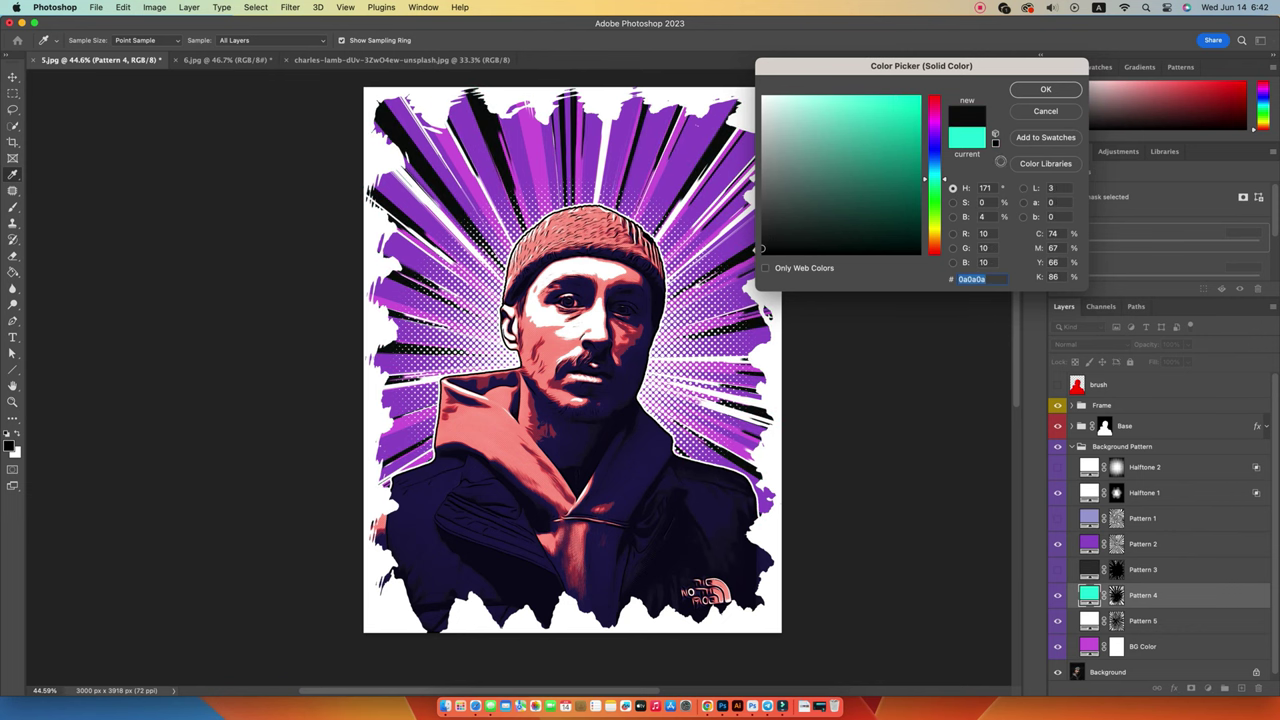
mouse_move(869, 137)
mouse_down()
mouse_move(839, 88)
mouse_move(870, 220)
mouse_move(863, 201)
mouse_move(856, 210)
mouse_up()
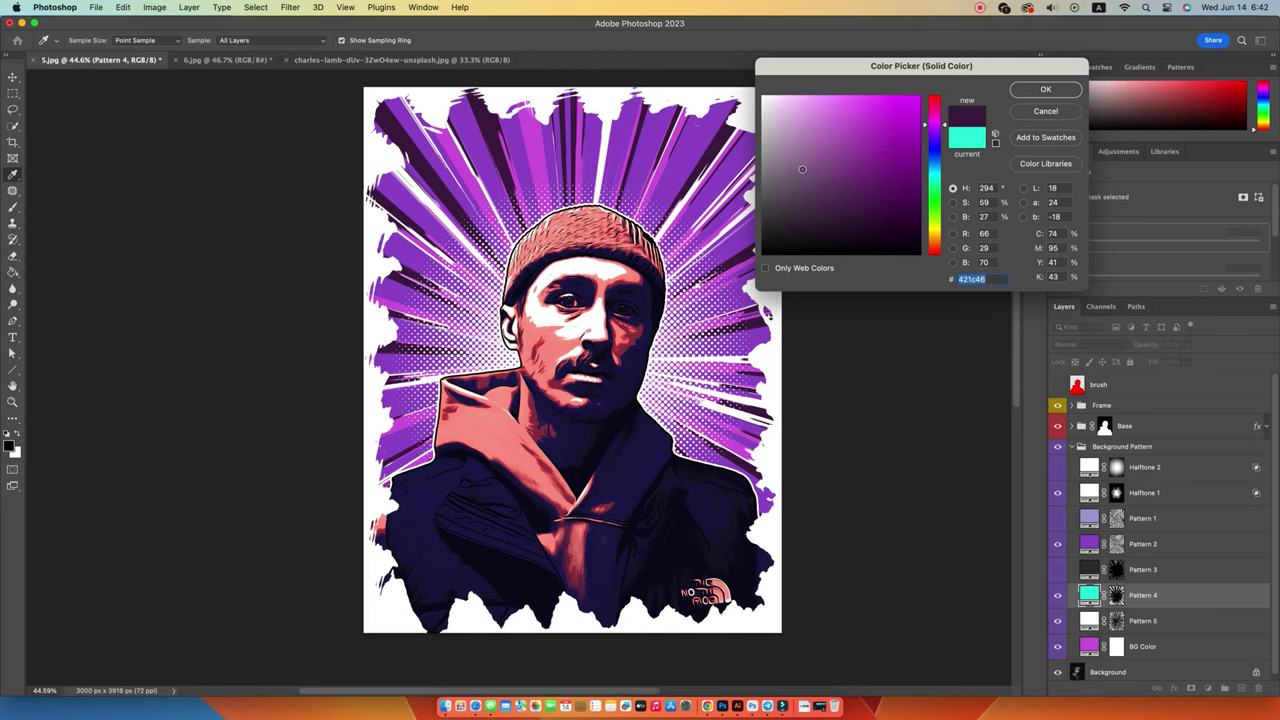
click(1043, 91)
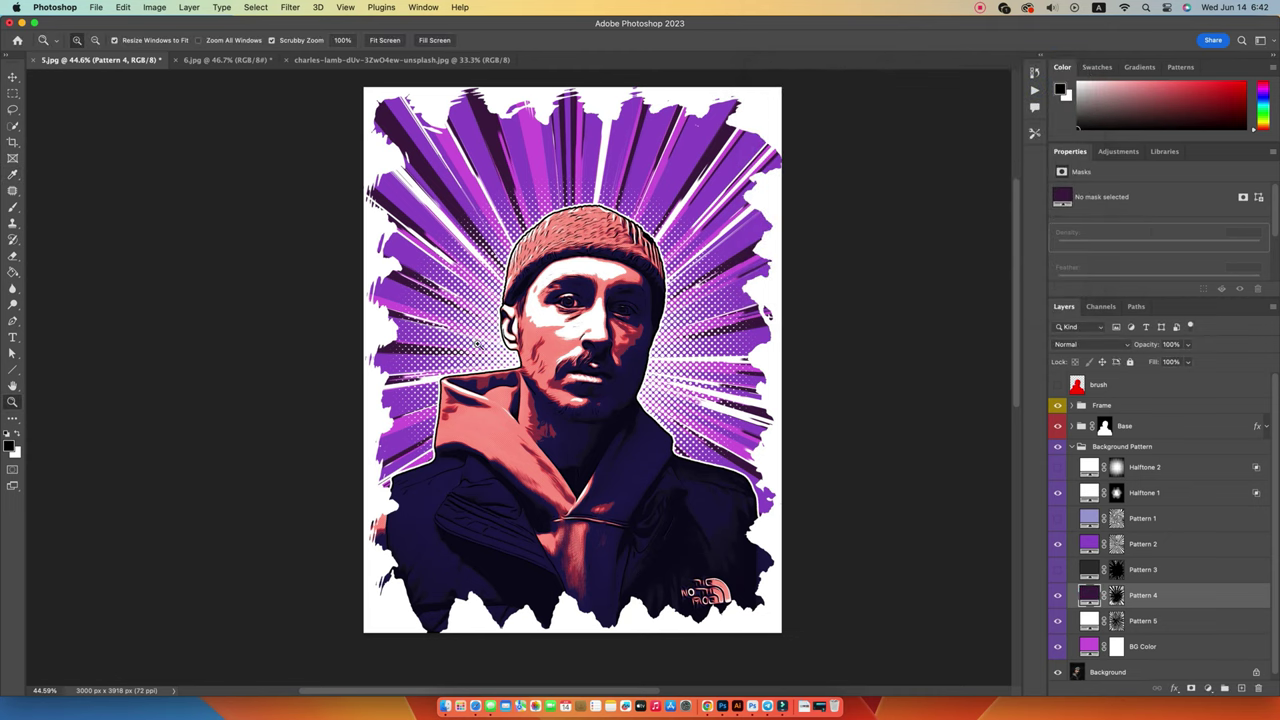
- Make the Halftone 1 dots black (000000) after trying several hues
click(1090, 494)
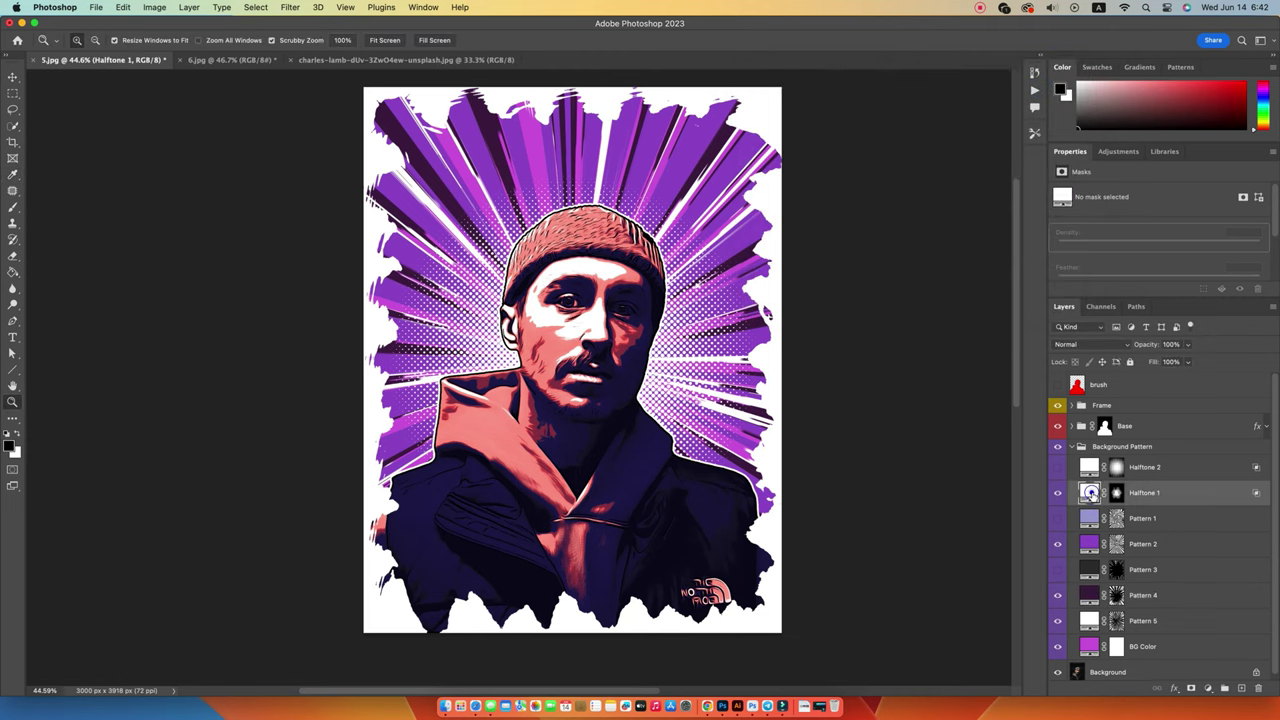
double_click(1090, 494)
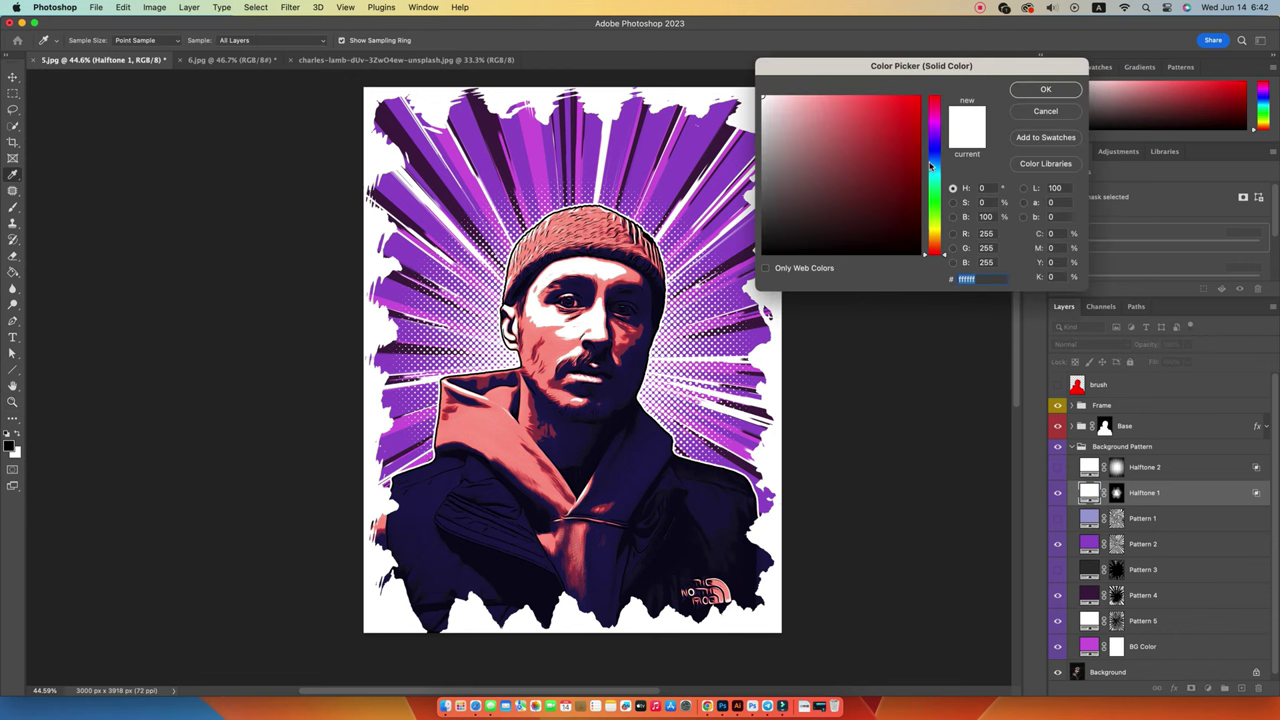
click(870, 104)
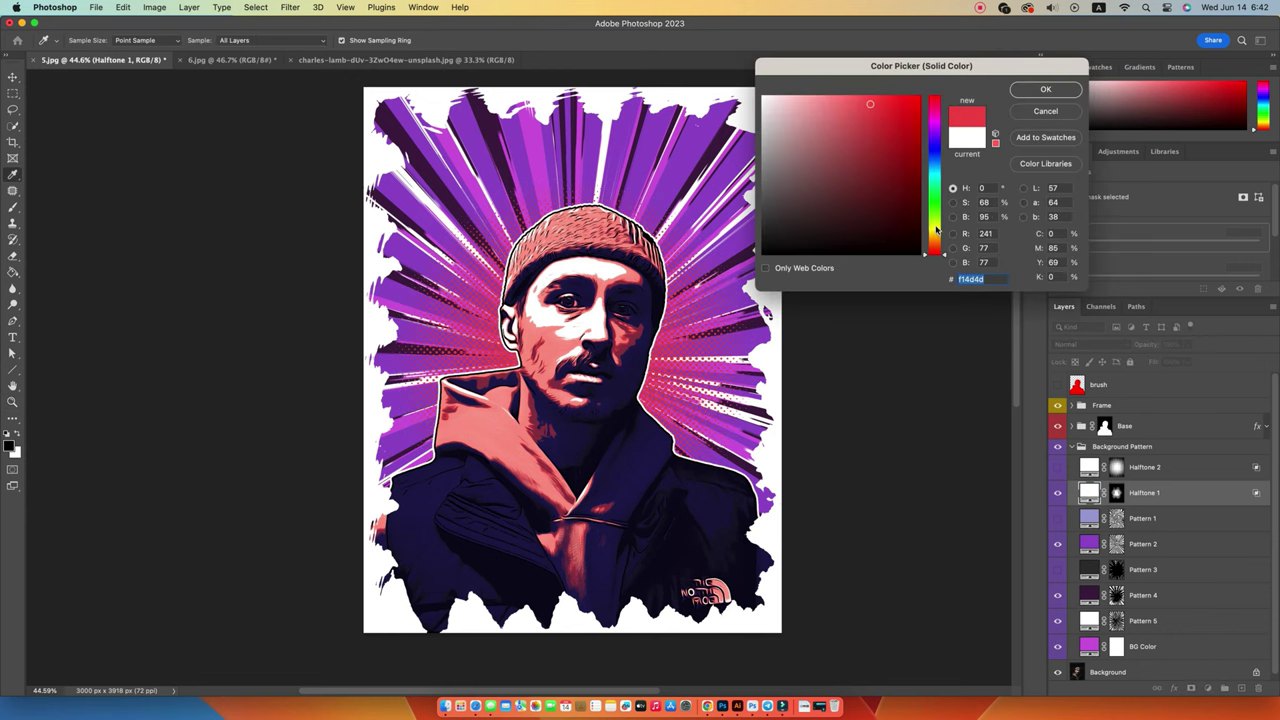
drag(936, 230, 930, 260)
drag(929, 240, 929, 193)
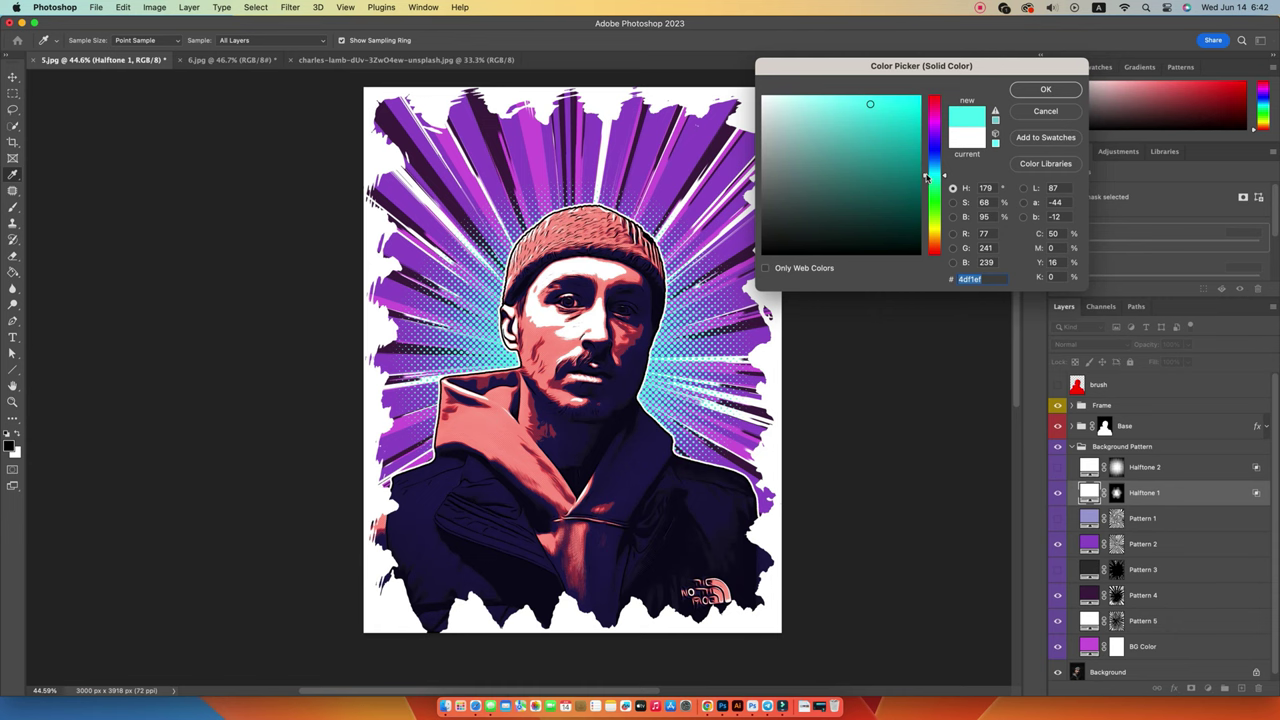
drag(926, 177, 927, 180)
click(934, 131)
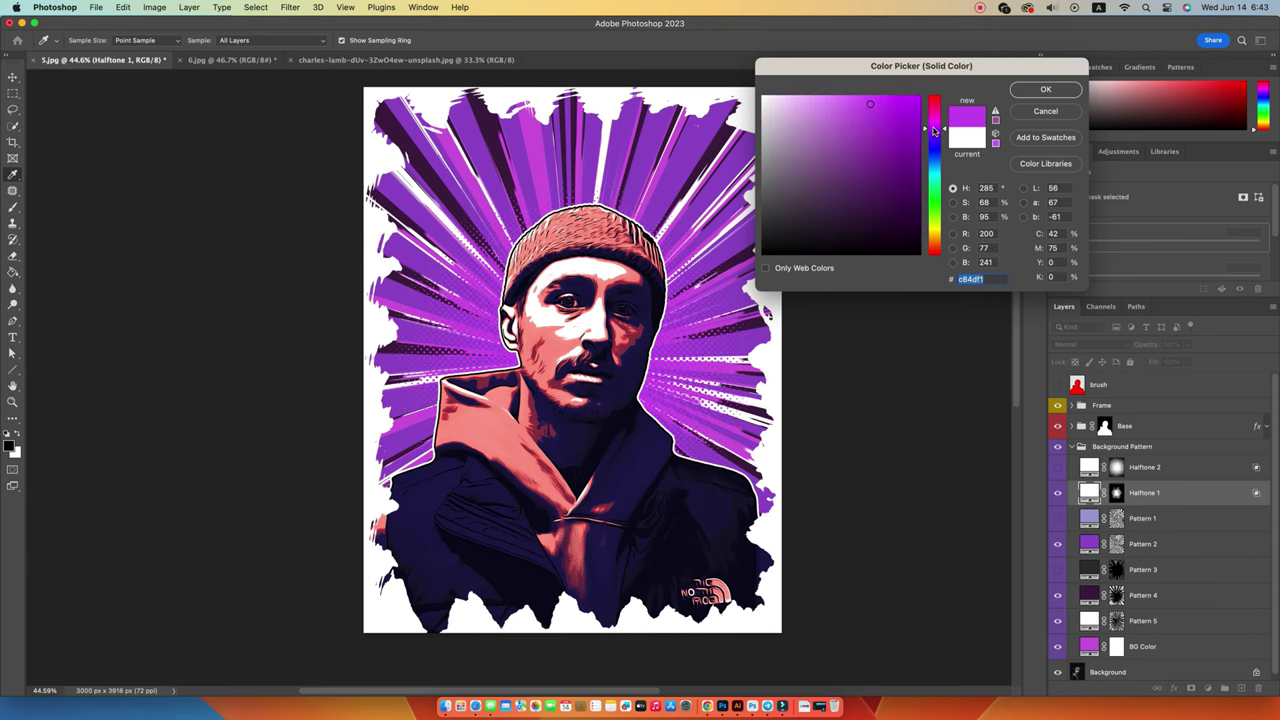
mouse_move(935, 122)
mouse_down()
mouse_move(940, 102)
mouse_move(933, 183)
mouse_up()
mouse_move(806, 120)
mouse_down()
mouse_move(725, 75)
mouse_move(857, 223)
mouse_move(823, 223)
mouse_move(709, 300)
mouse_up()
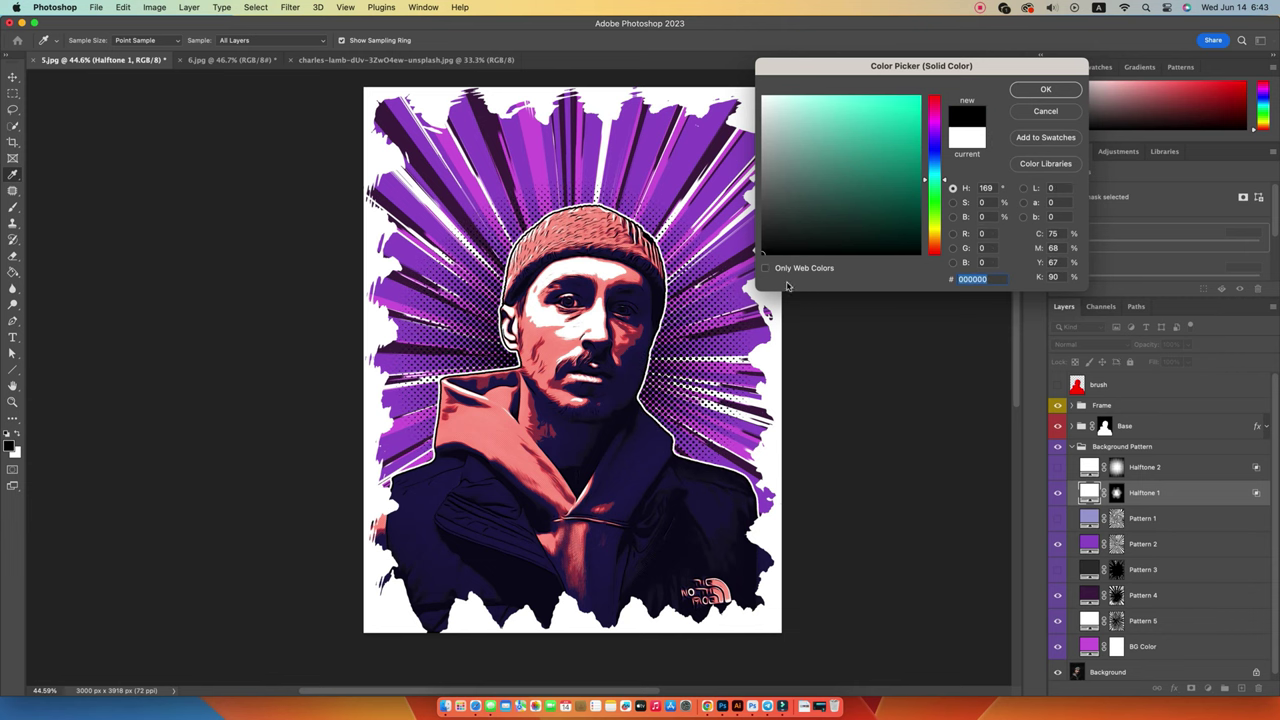
click(1045, 89)
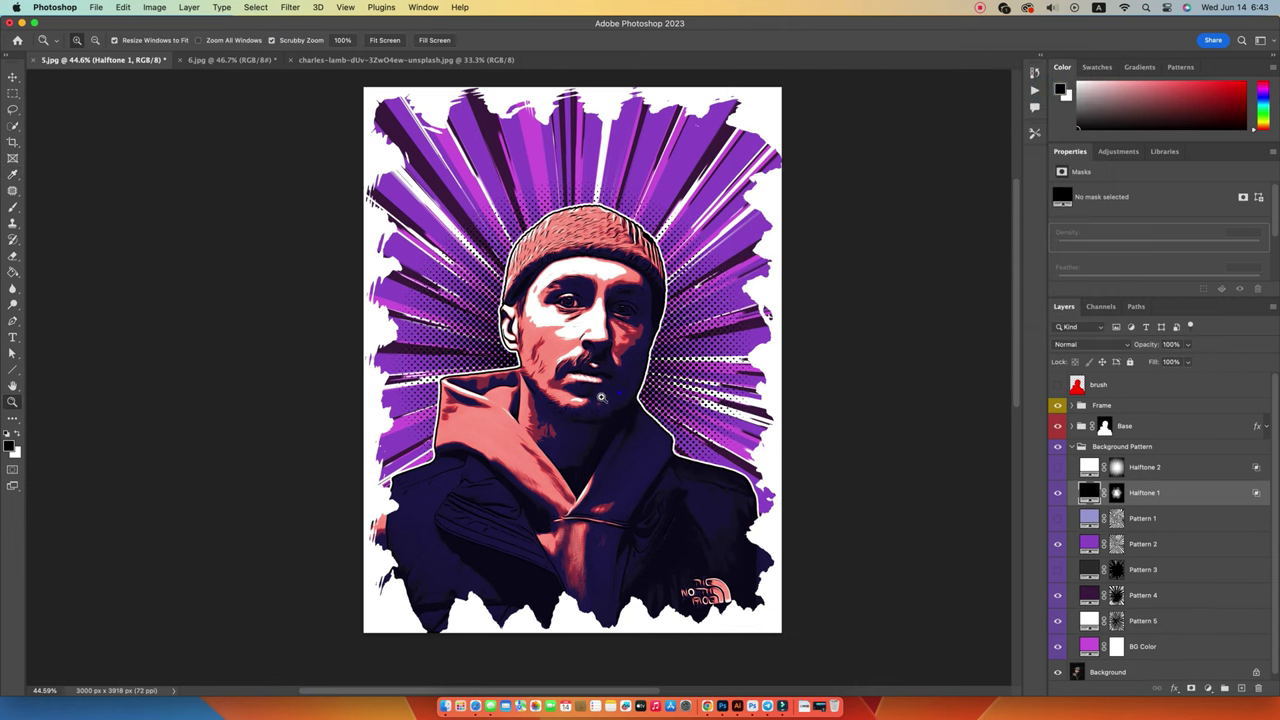
- Collapse the Background Pattern group, toggle it to compare, and select the Base layer's mask
drag(601, 397, 600, 403)
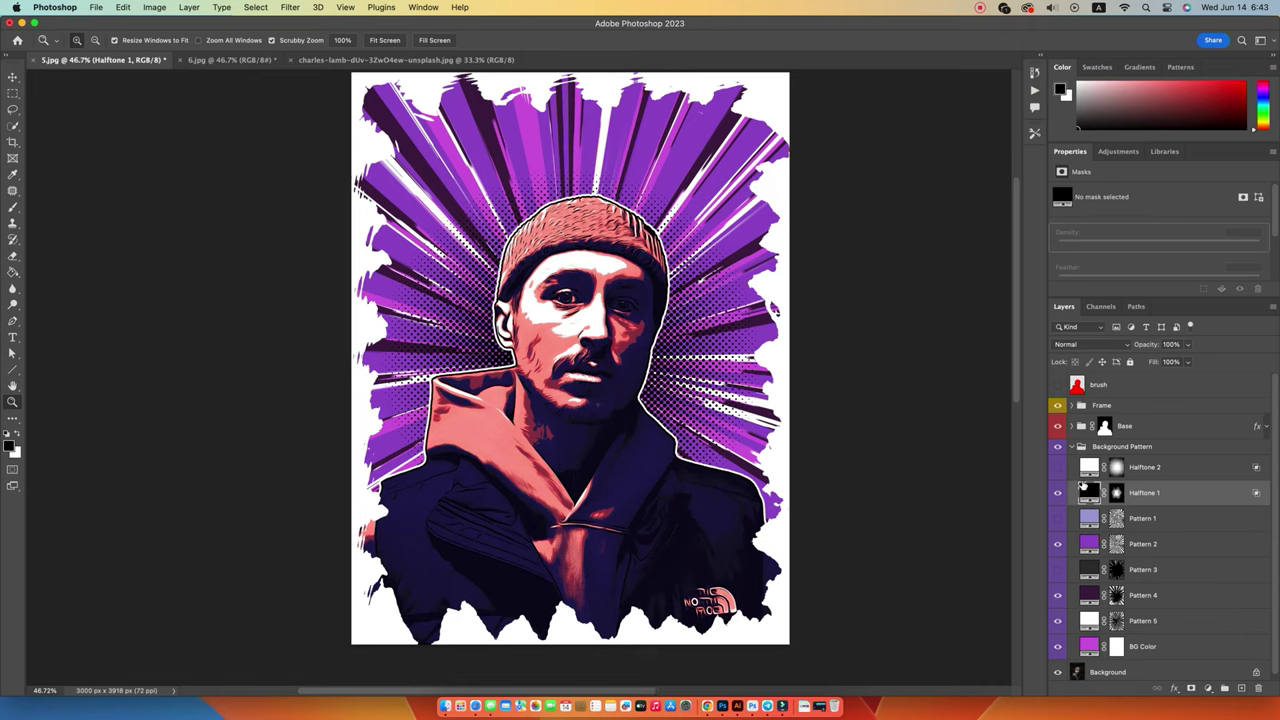
click(1072, 449)
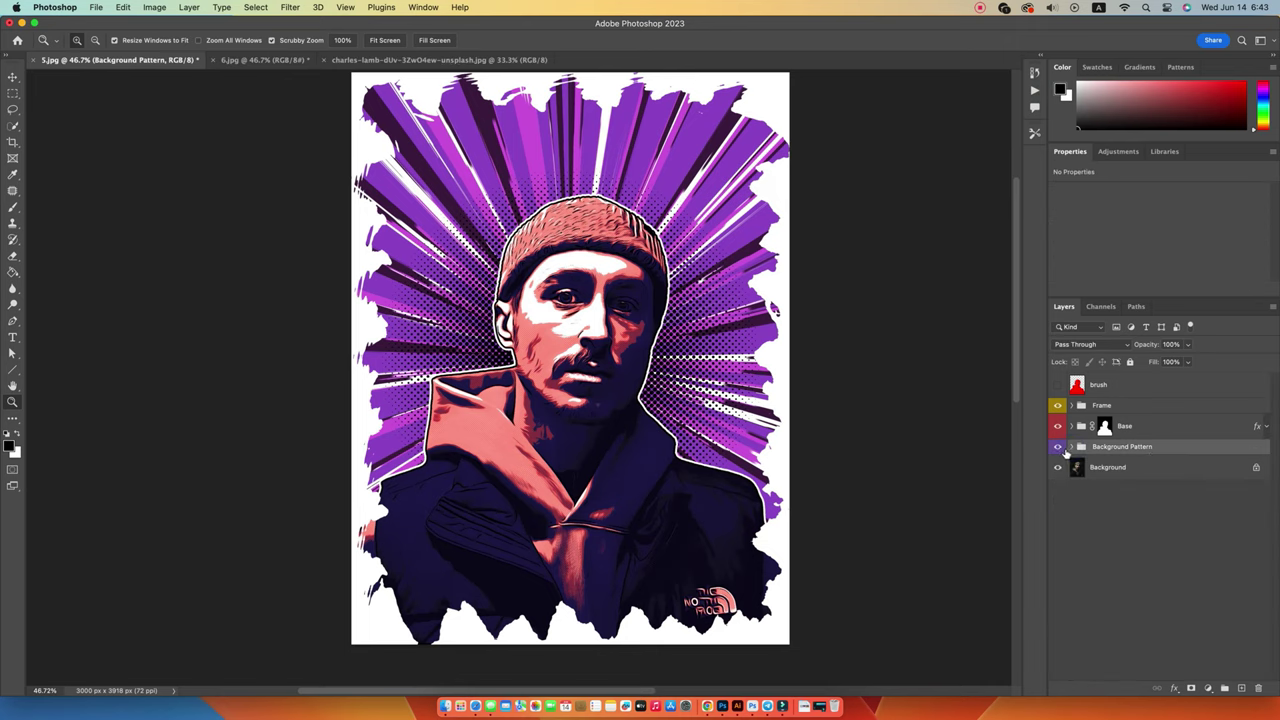
click(1059, 448)
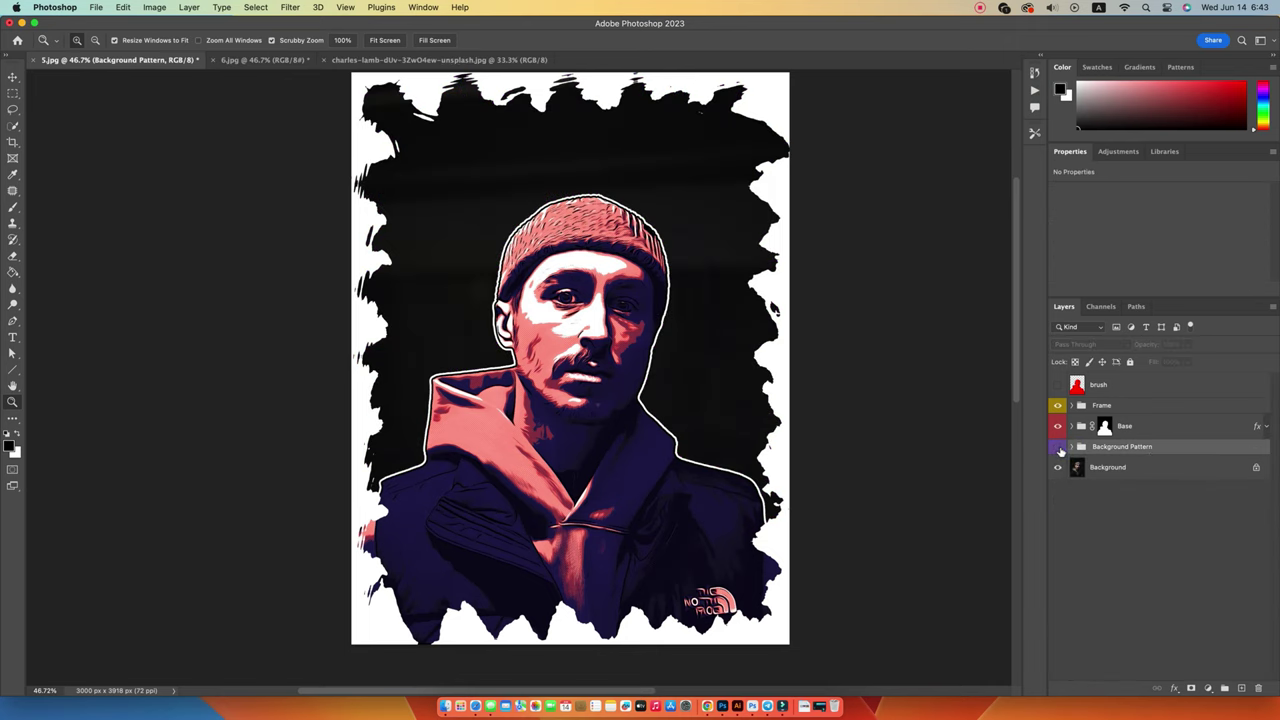
click(1059, 448)
click(1130, 428)
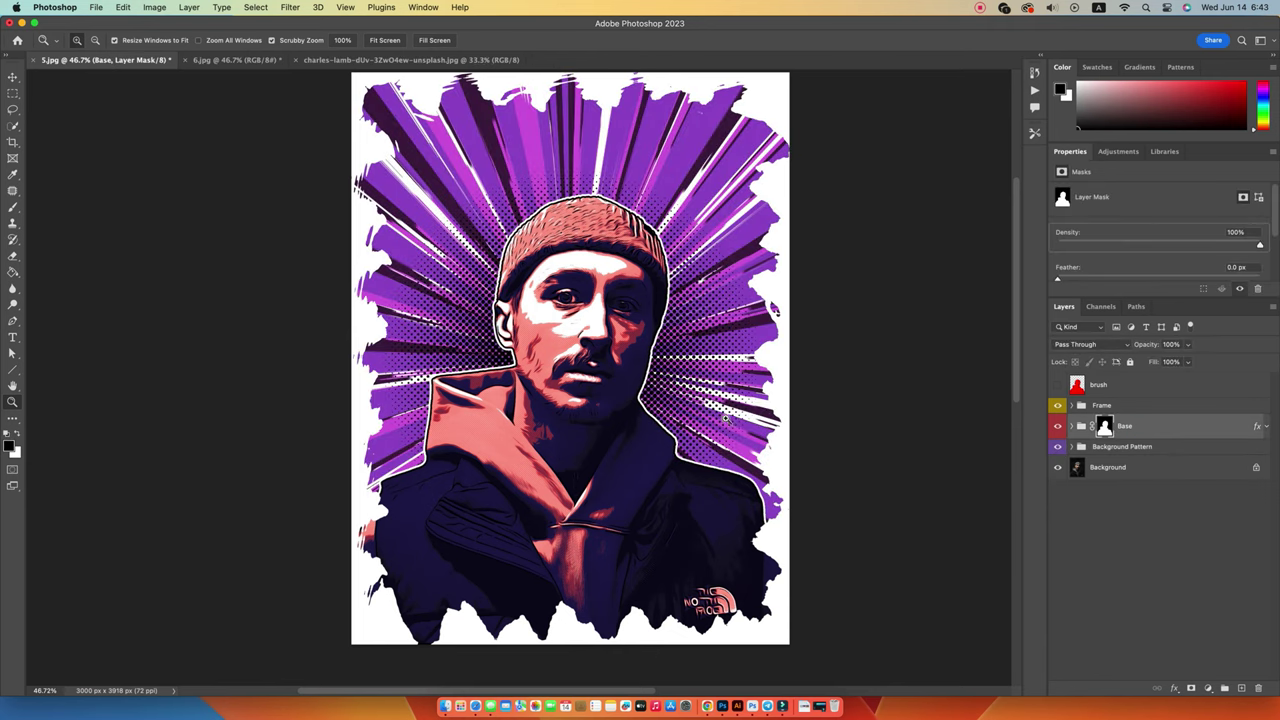
- Switch to 6.jpg and auto-select the car as the subject
click(240, 60)
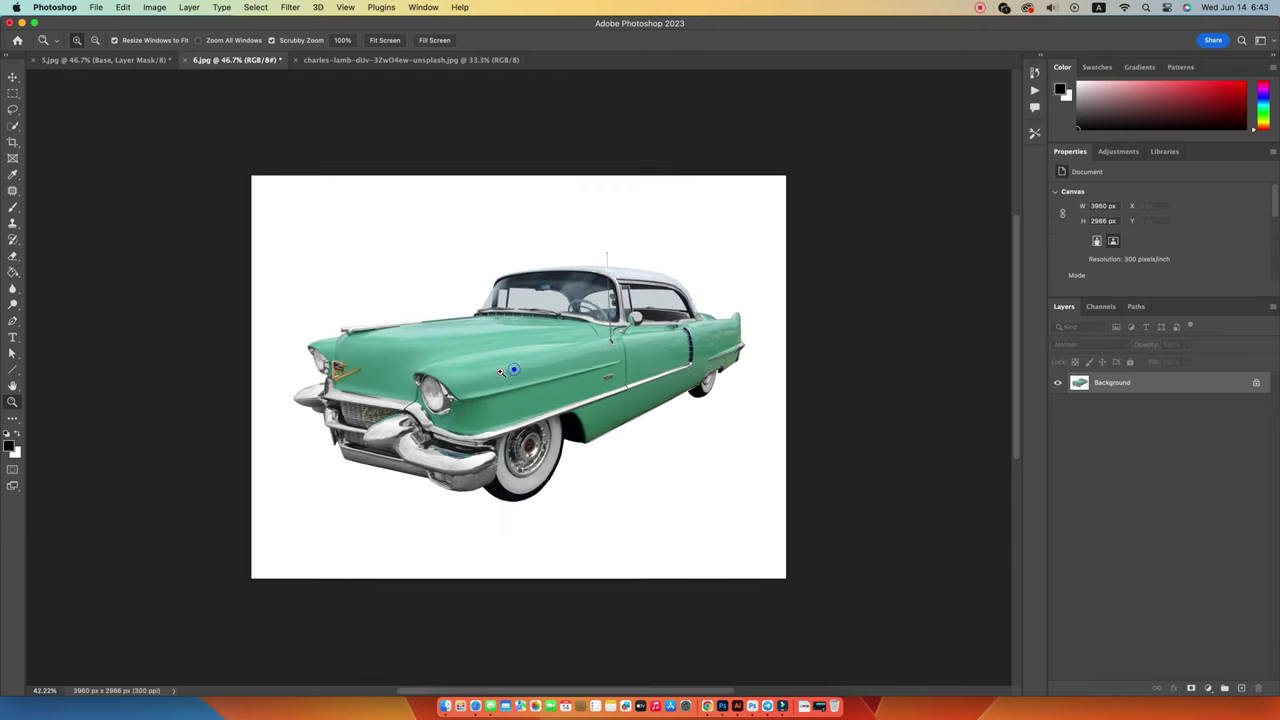
scroll(534, 358, up, 3)
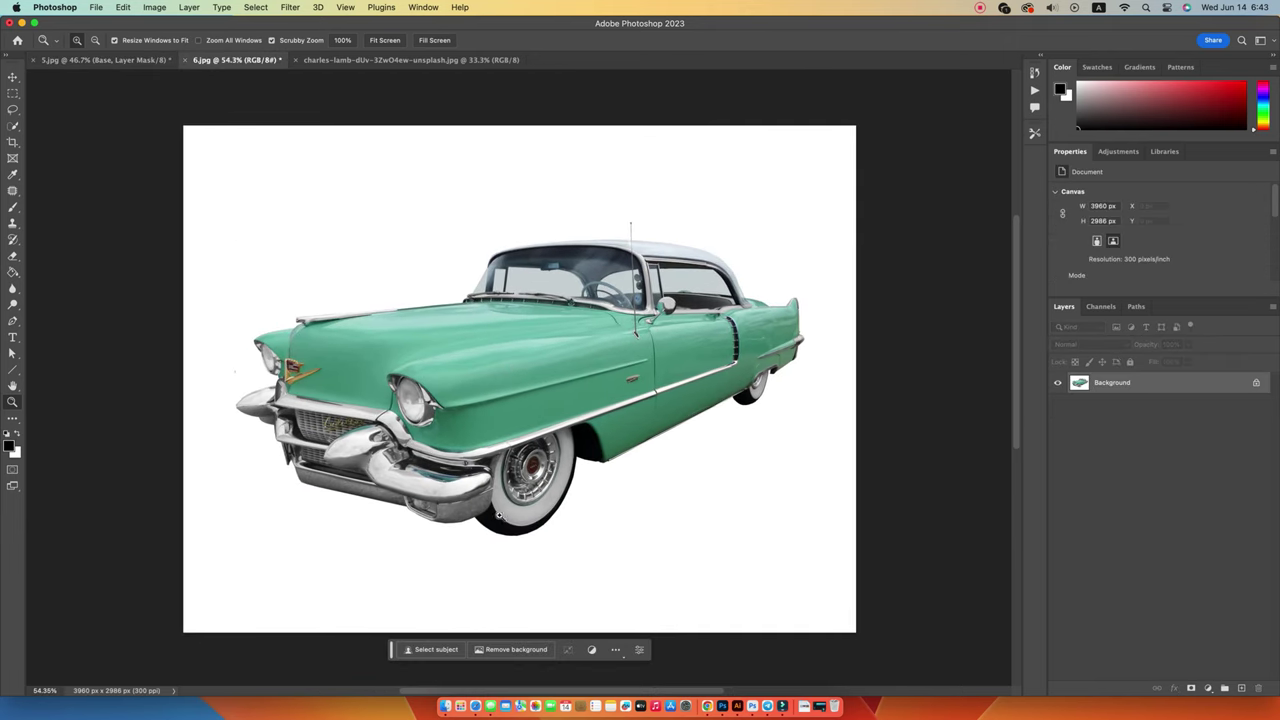
drag(392, 650, 427, 170)
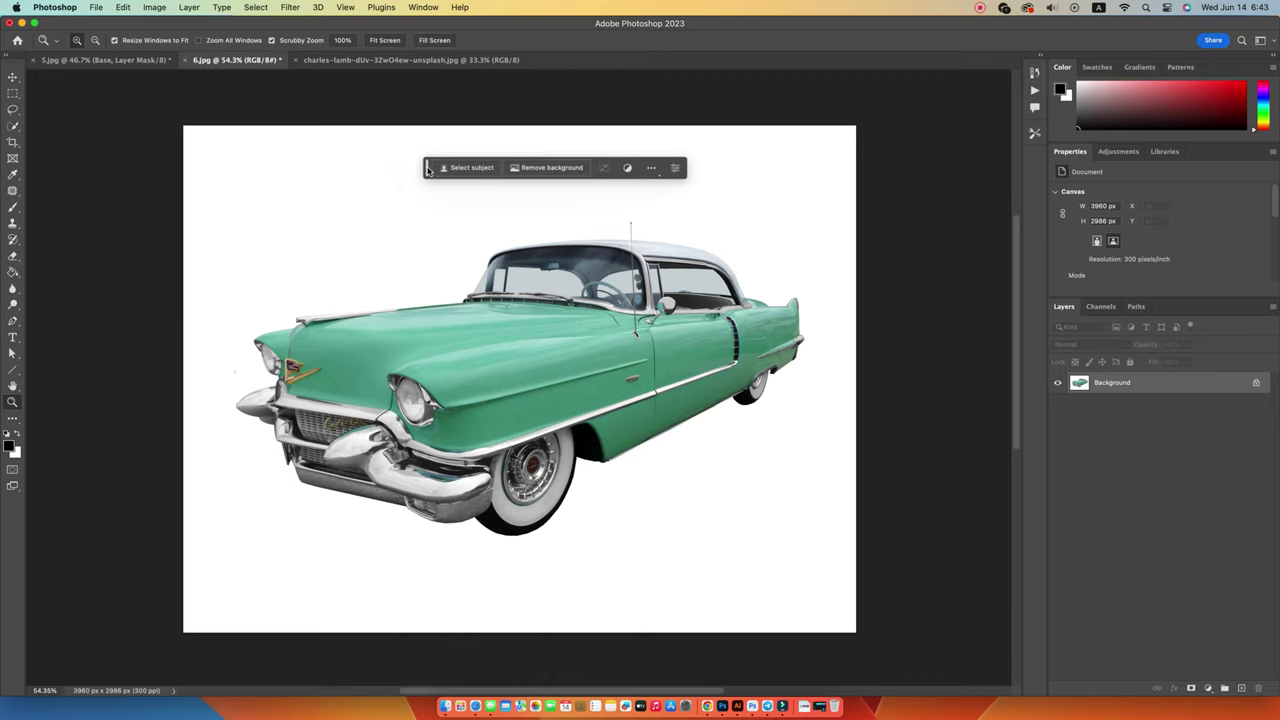
click(476, 169)
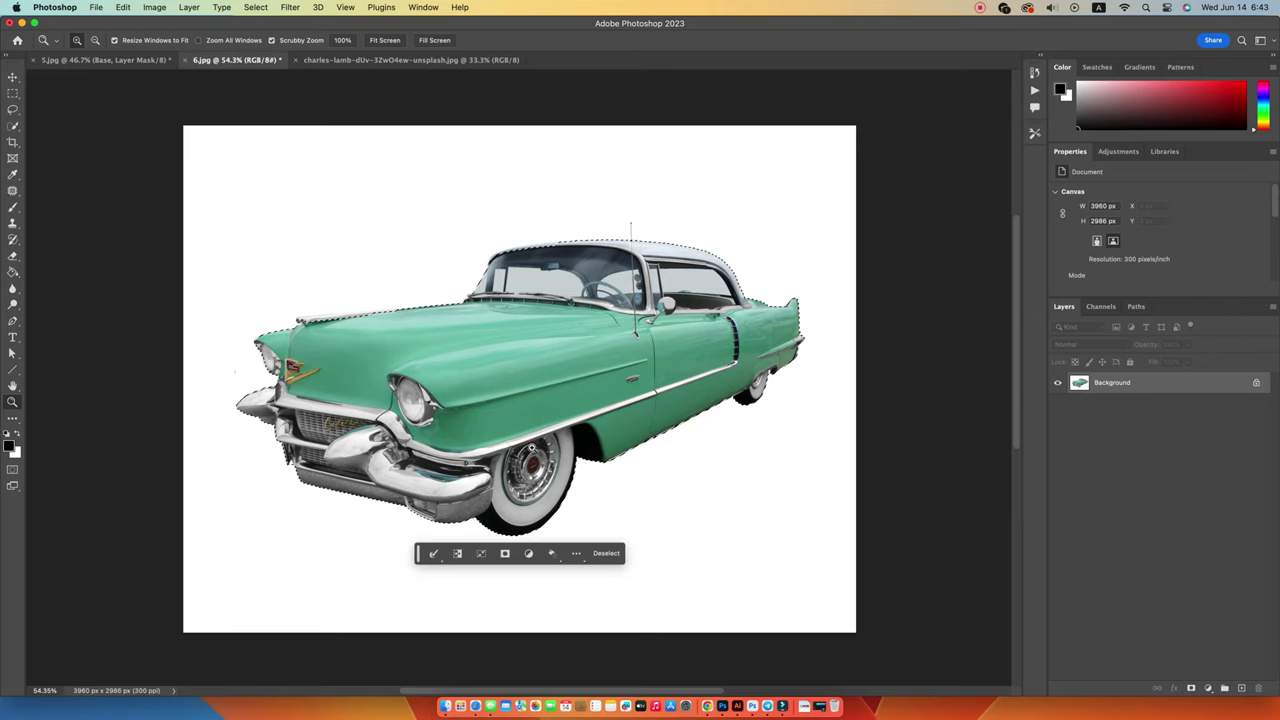
- Add a new layer named 'brush', test a black fill on it, and undo
click(1241, 690)
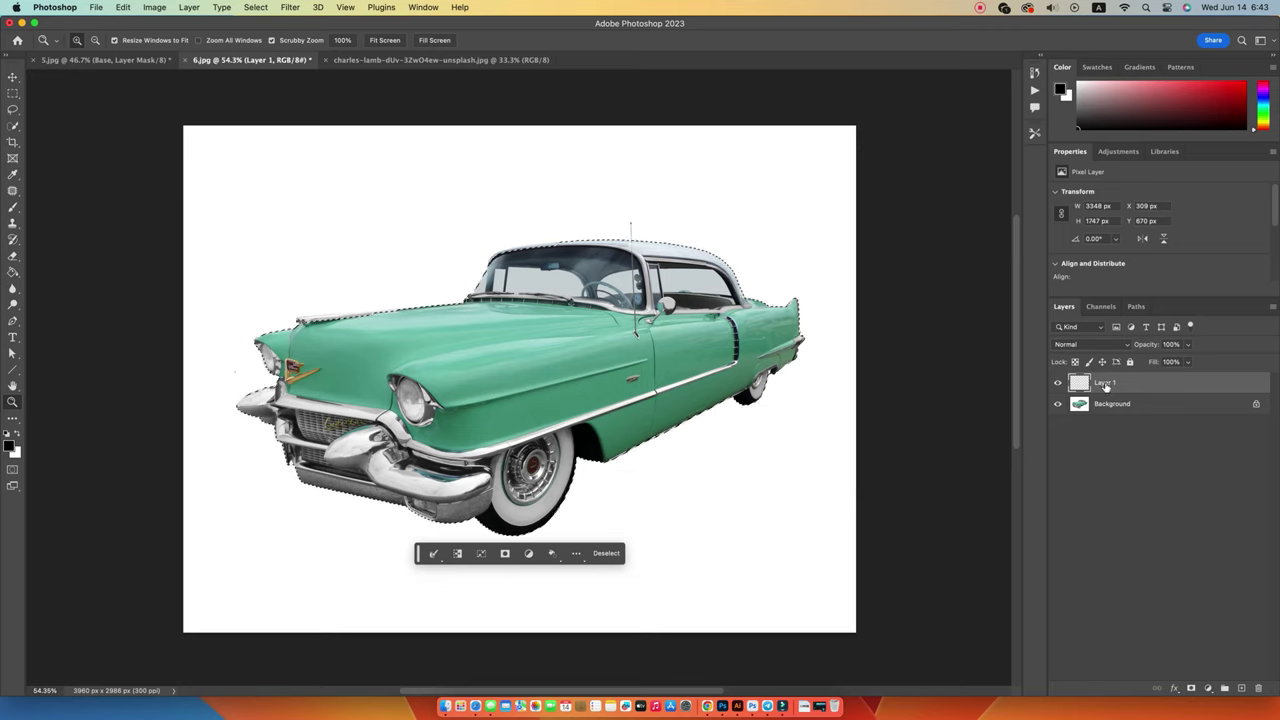
double_click(1104, 383)
text(brush)
key(Return)
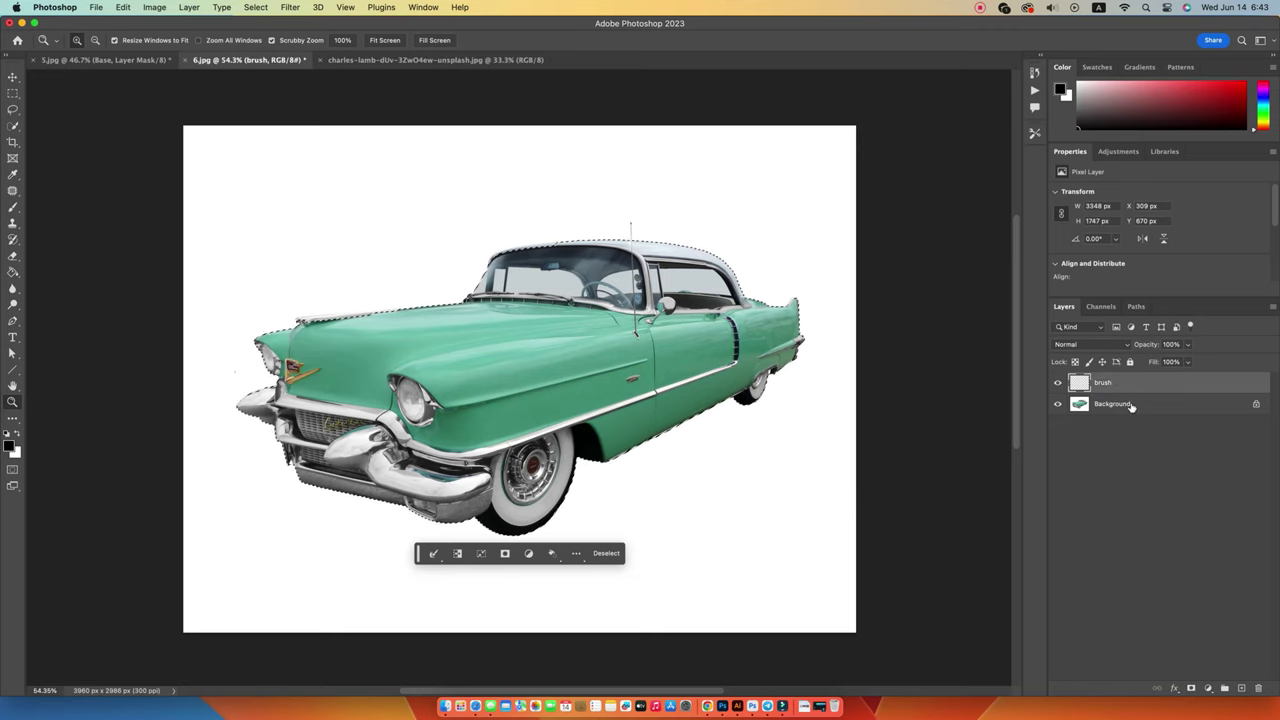
key(g)
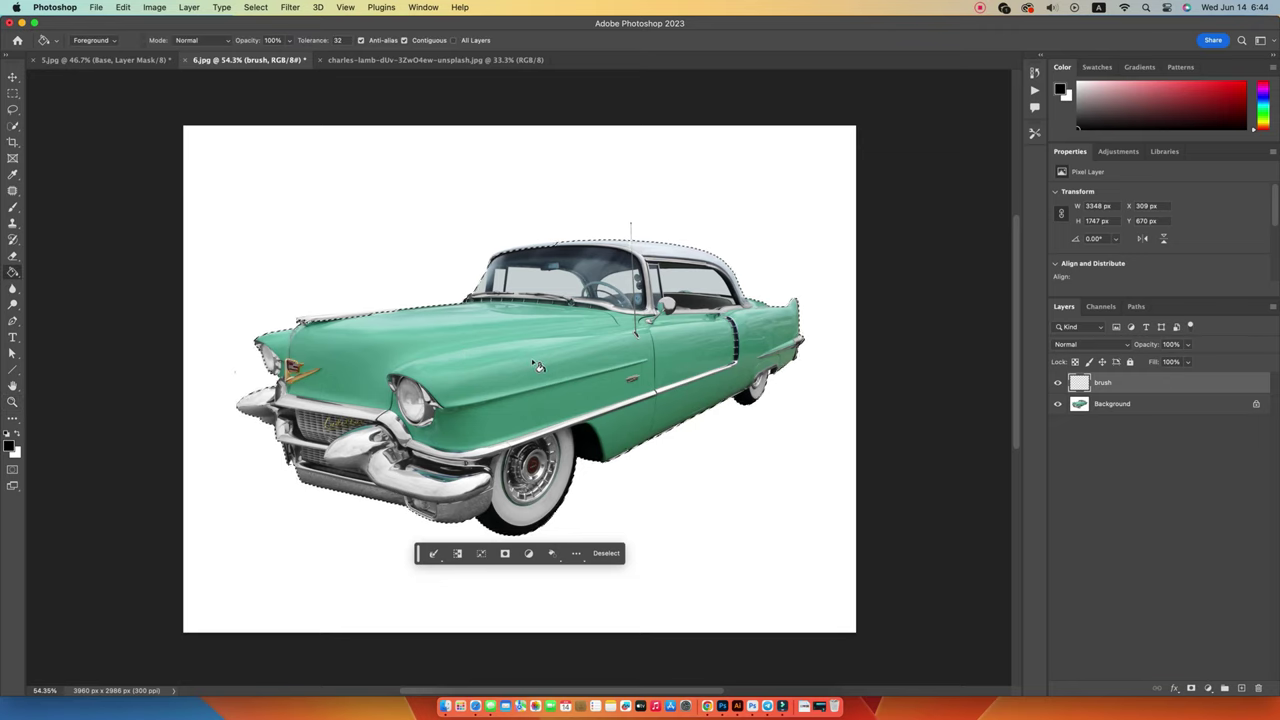
click(475, 357)
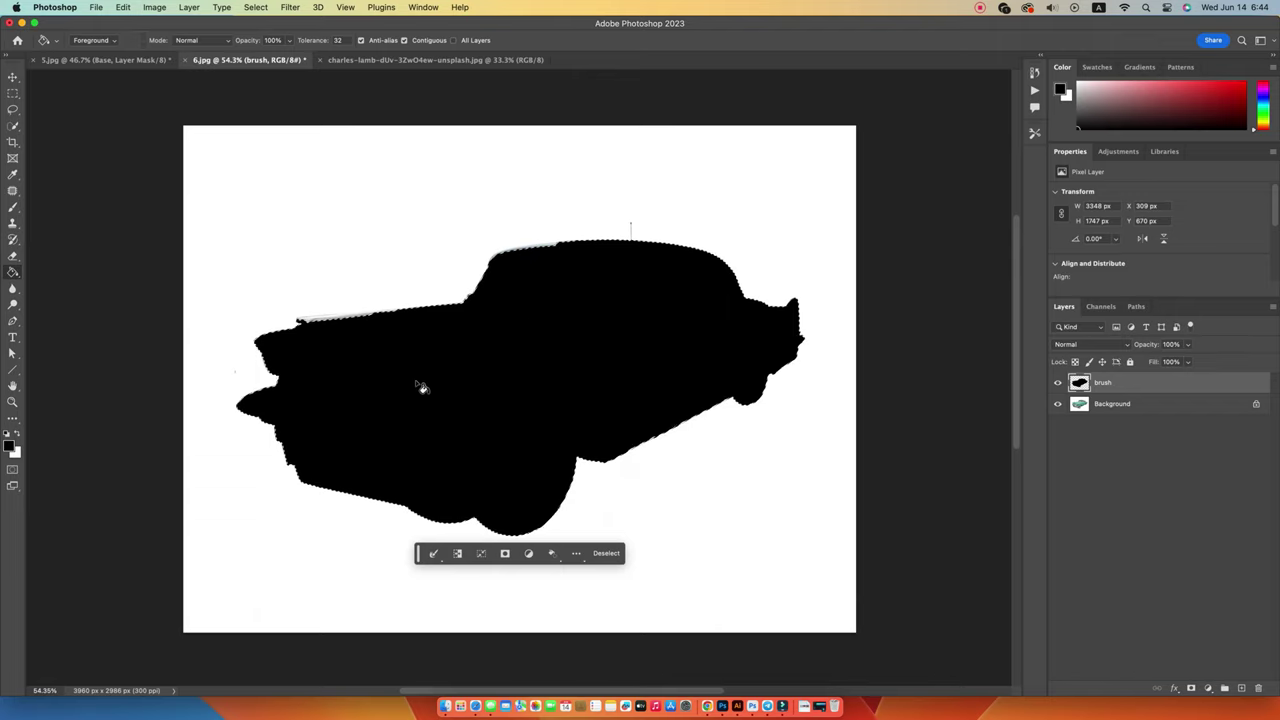
key(super+z)
key(z)
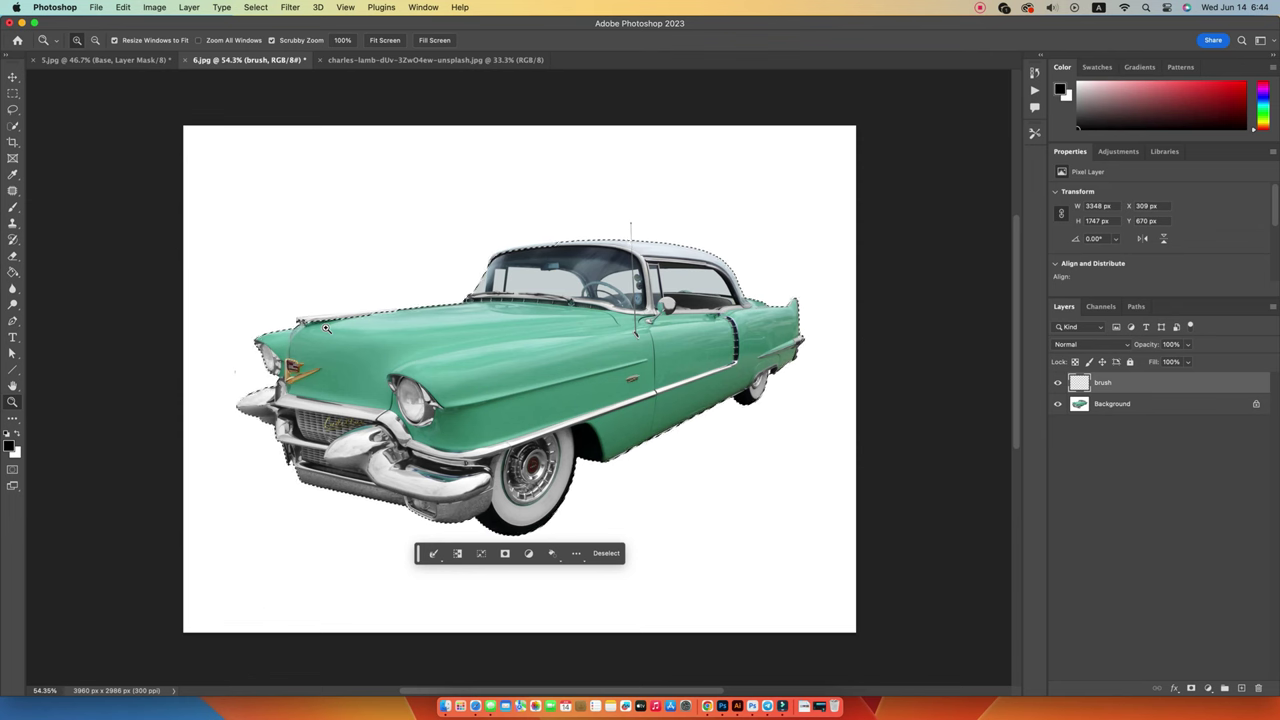
- Refine the car selection edge along the hood and windshield on the Background layer
drag(325, 328, 360, 321)
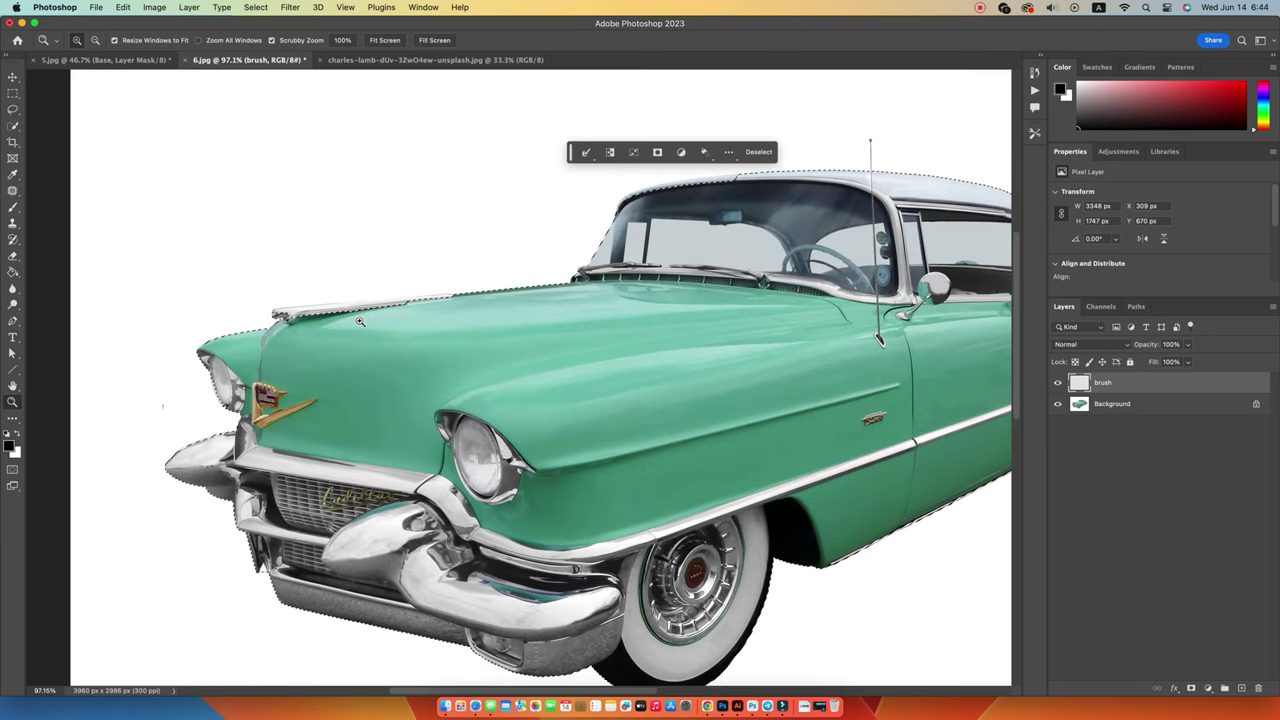
key(w)
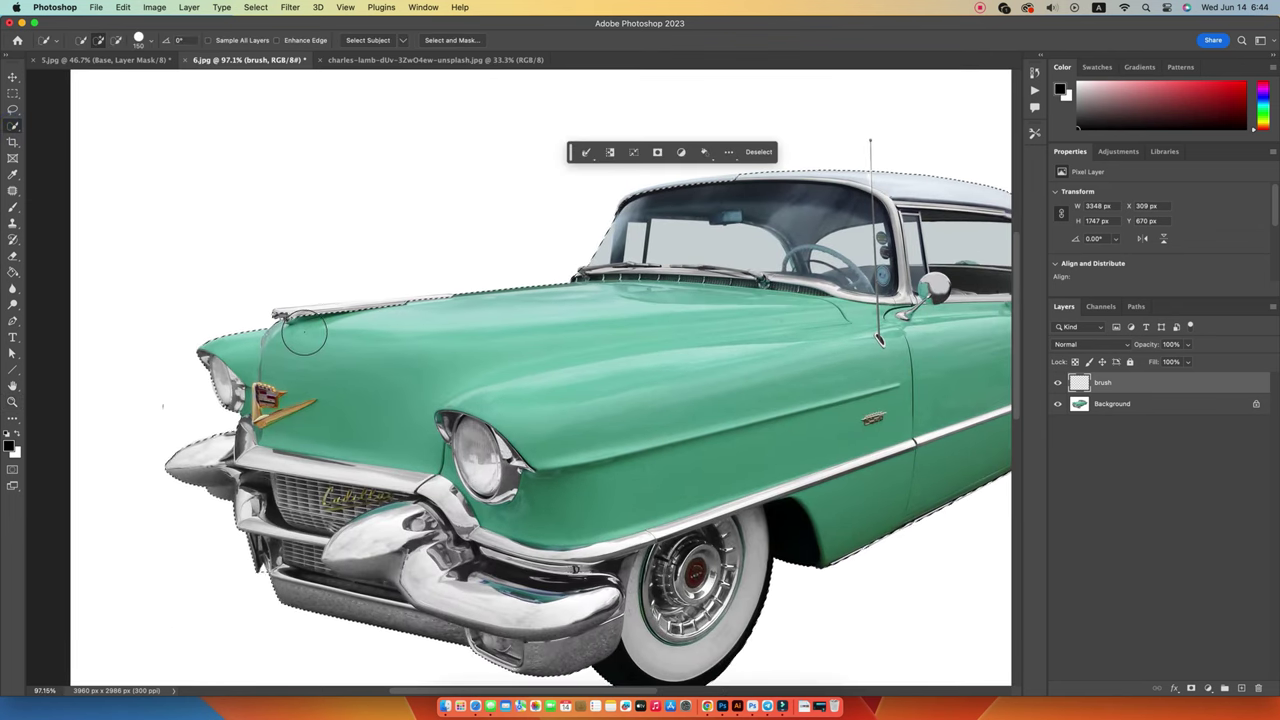
key(super+d)
key(super+z)
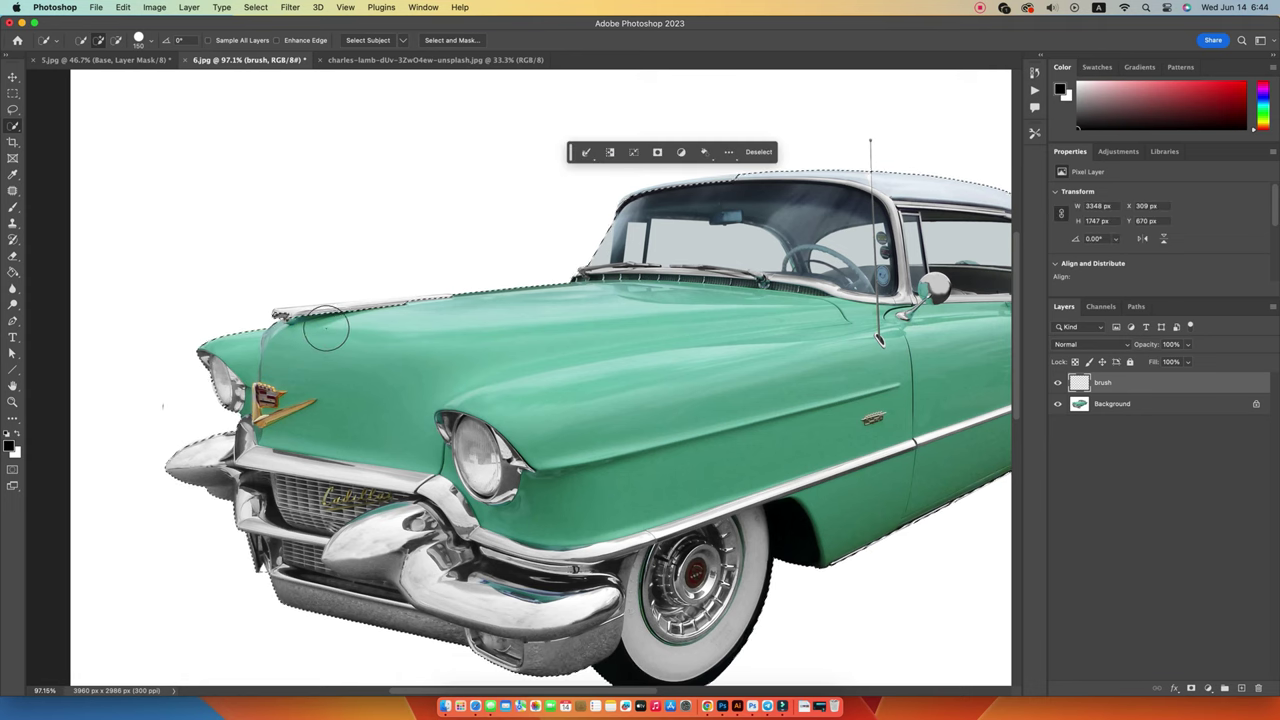
click(1093, 405)
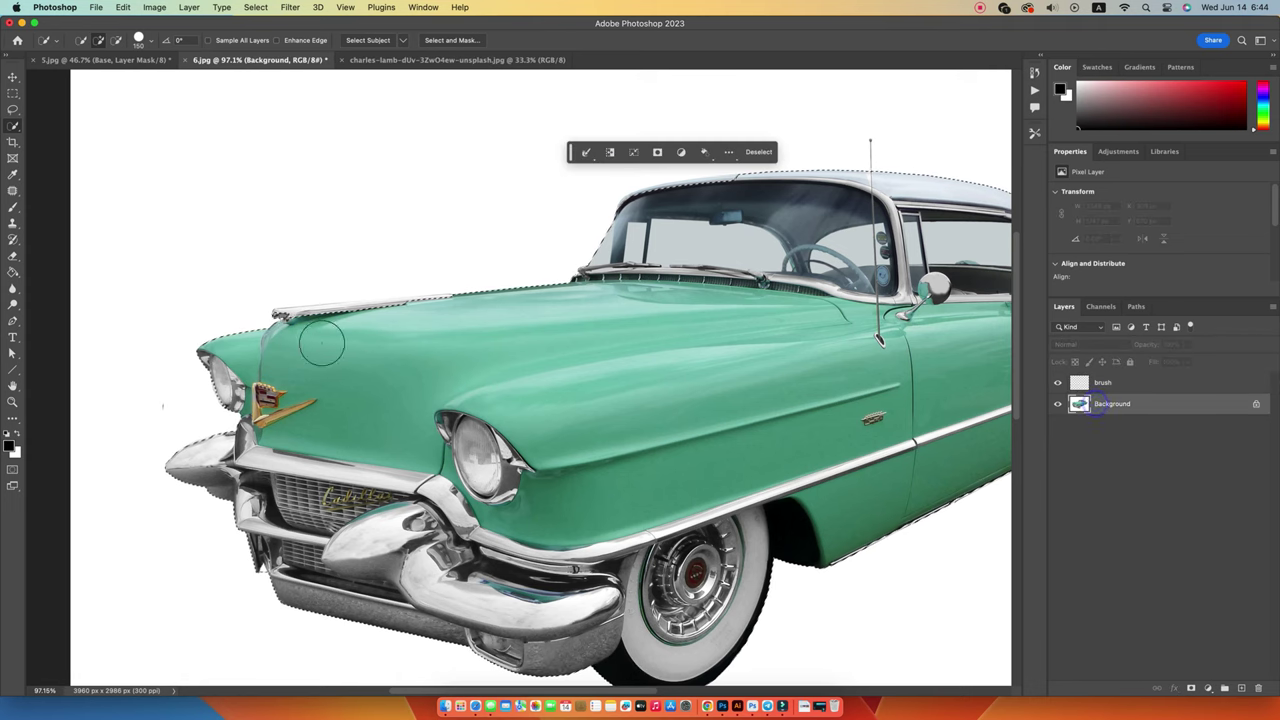
click(301, 329)
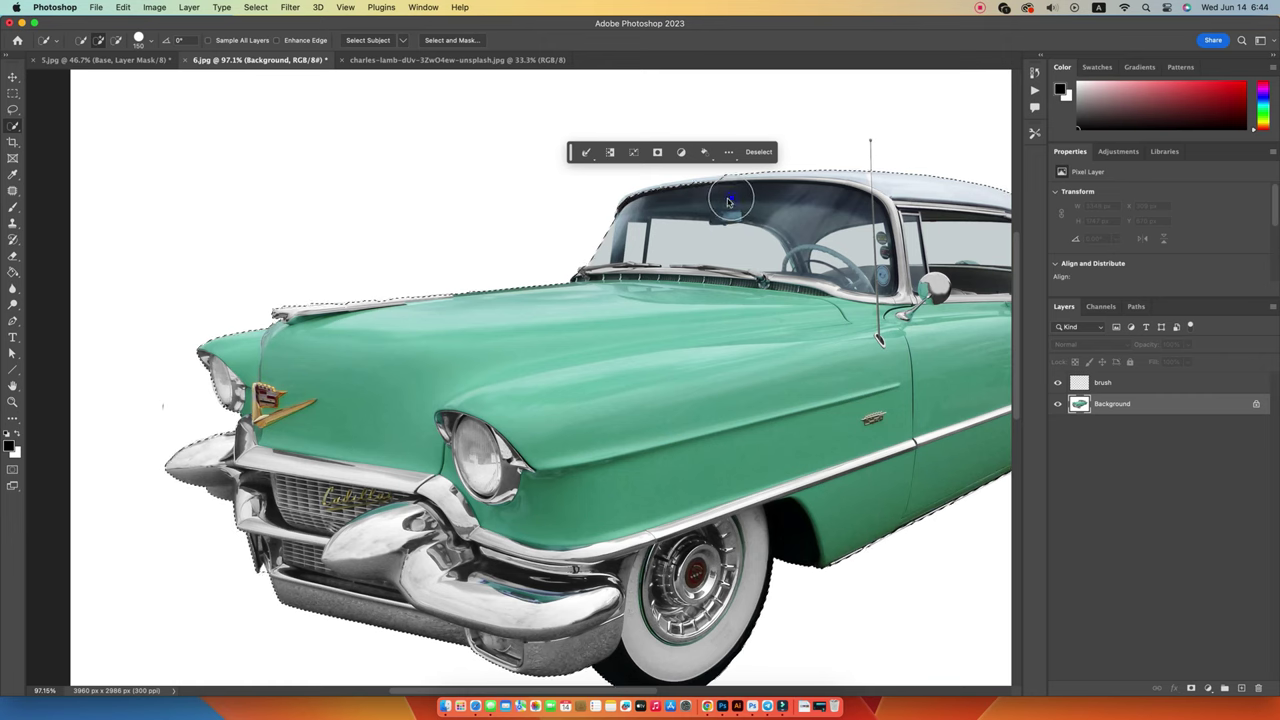
drag(729, 202, 701, 204)
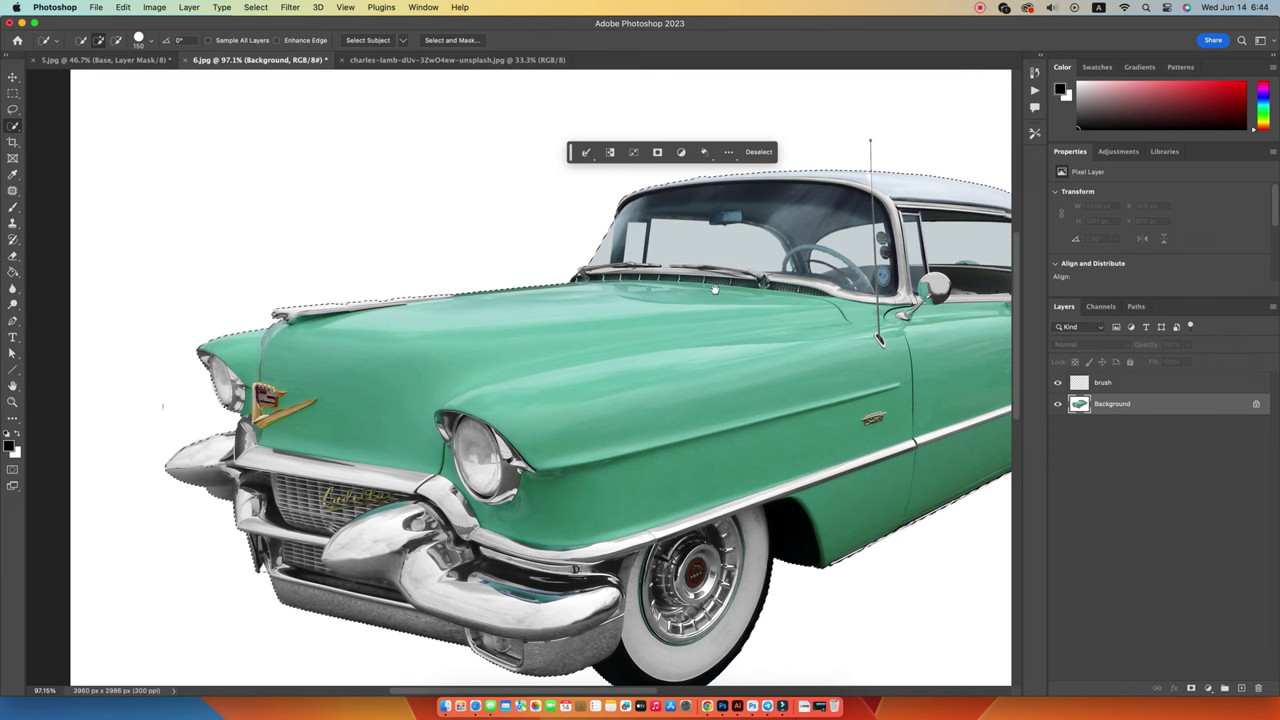
- Zoom out to fit the whole image and make the brush layer active
mouse_move(817, 363)
mouse_down()
mouse_move(509, 370)
mouse_move(637, 300)
mouse_up()
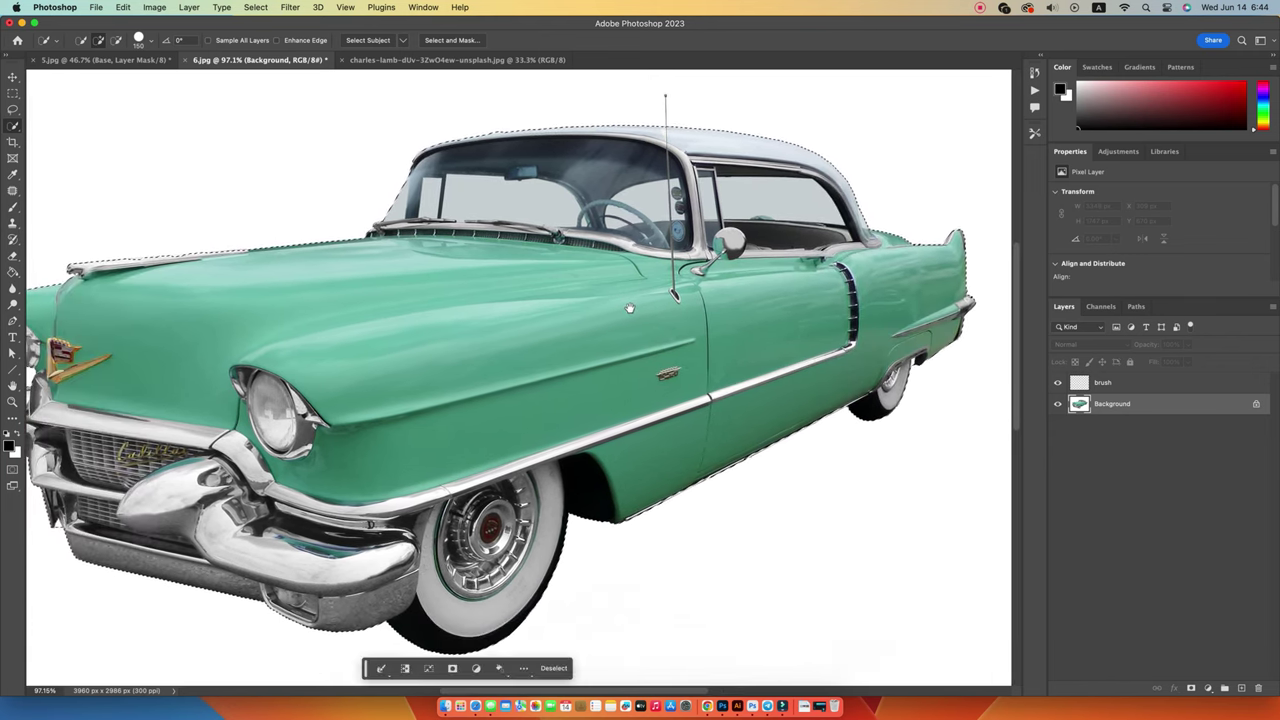
key(z)
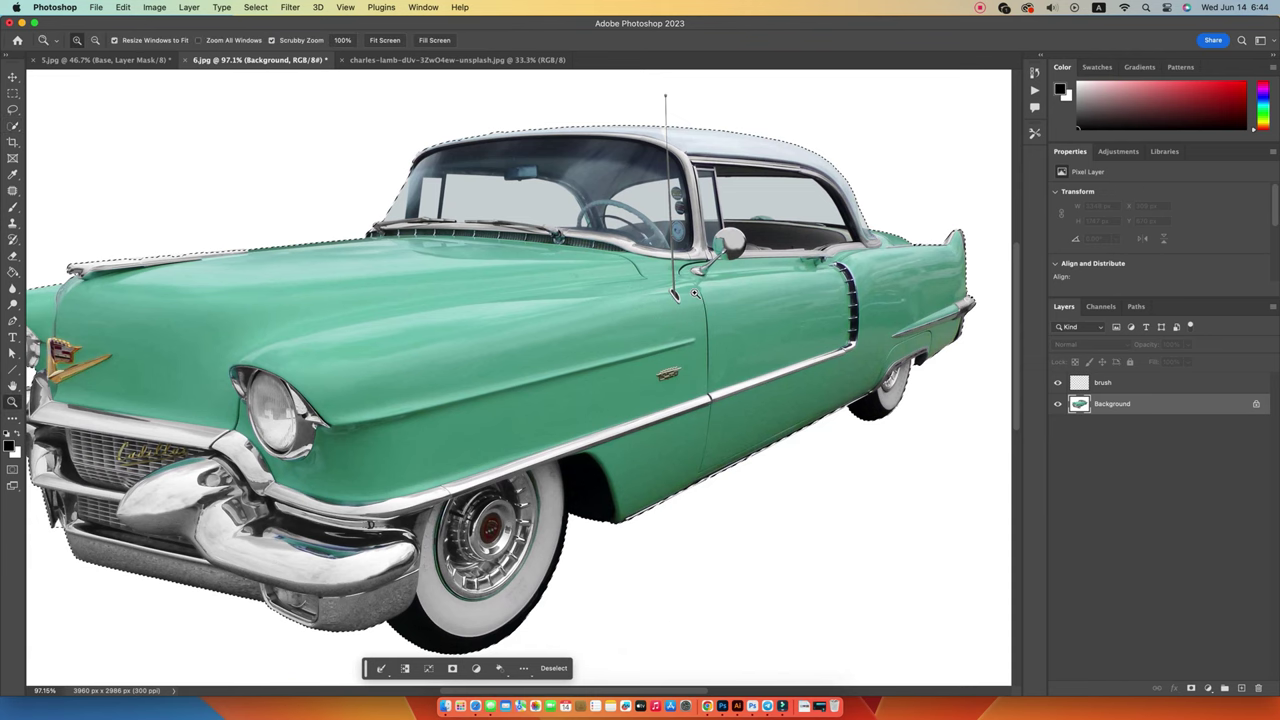
drag(693, 292, 658, 301)
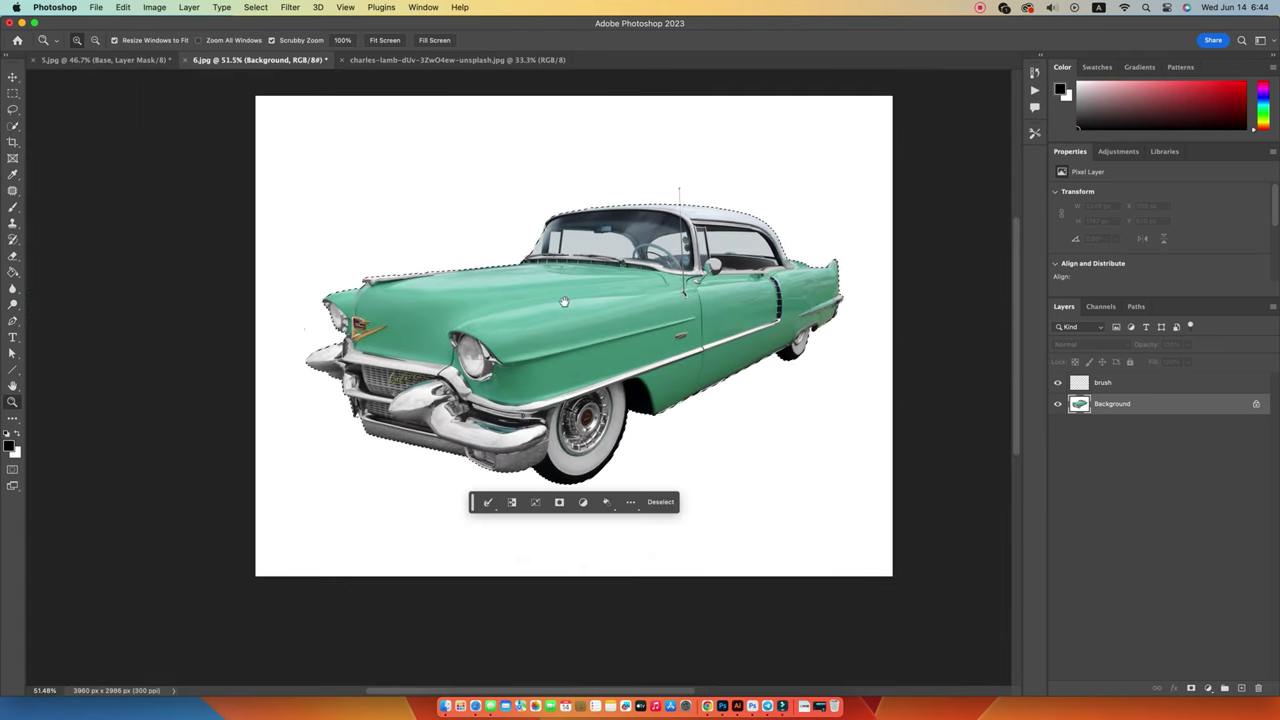
drag(543, 300, 547, 352)
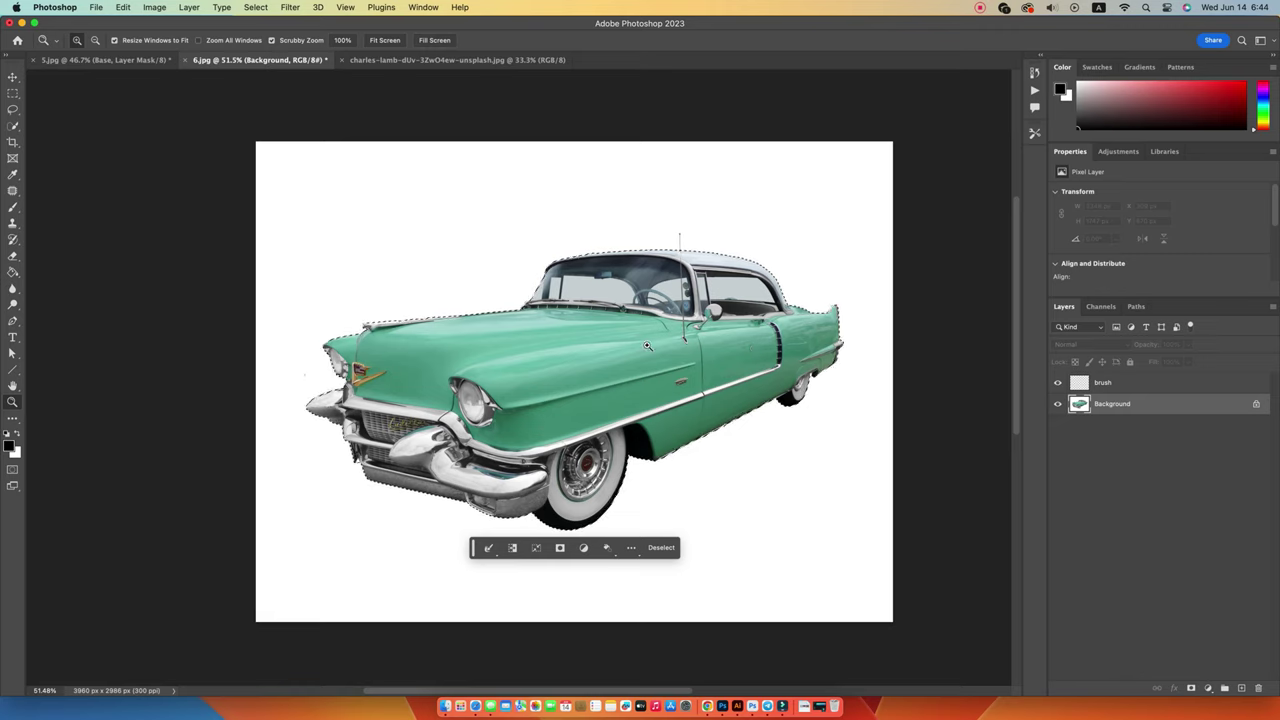
click(1100, 384)
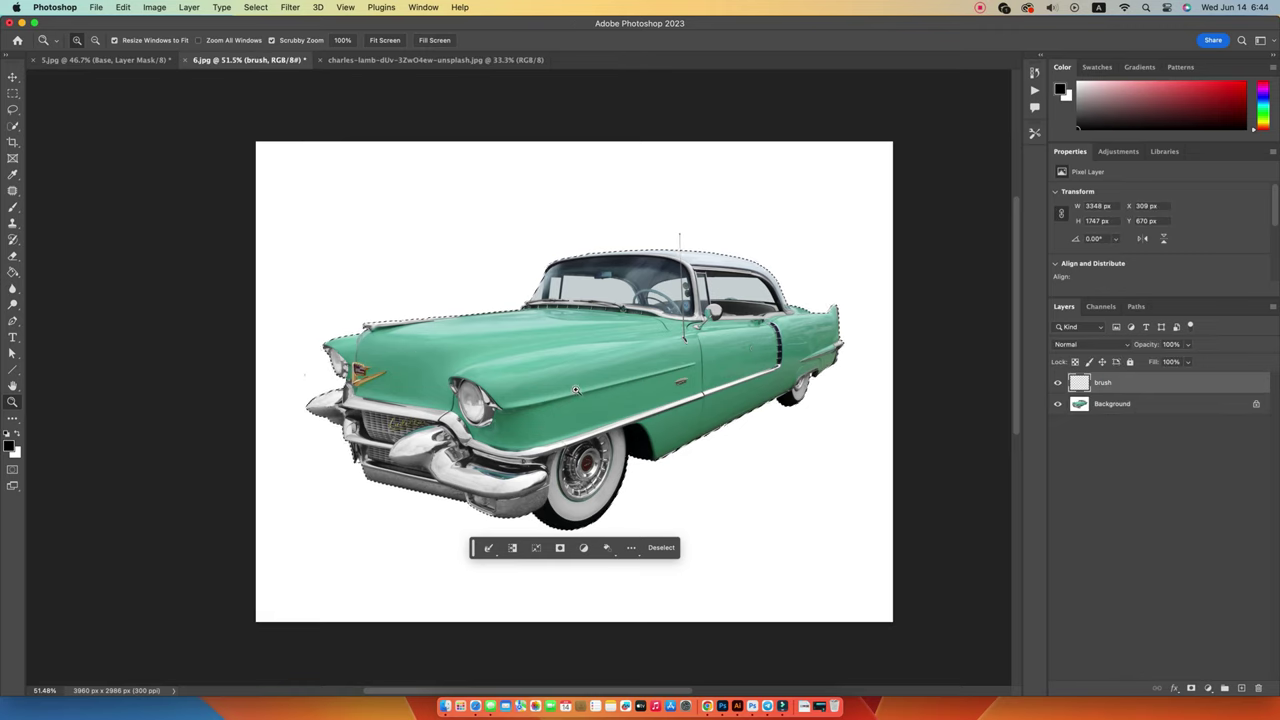
- Fill the car selection solid black on the brush layer, deselect, and bring up the Actions list
click(12, 271)
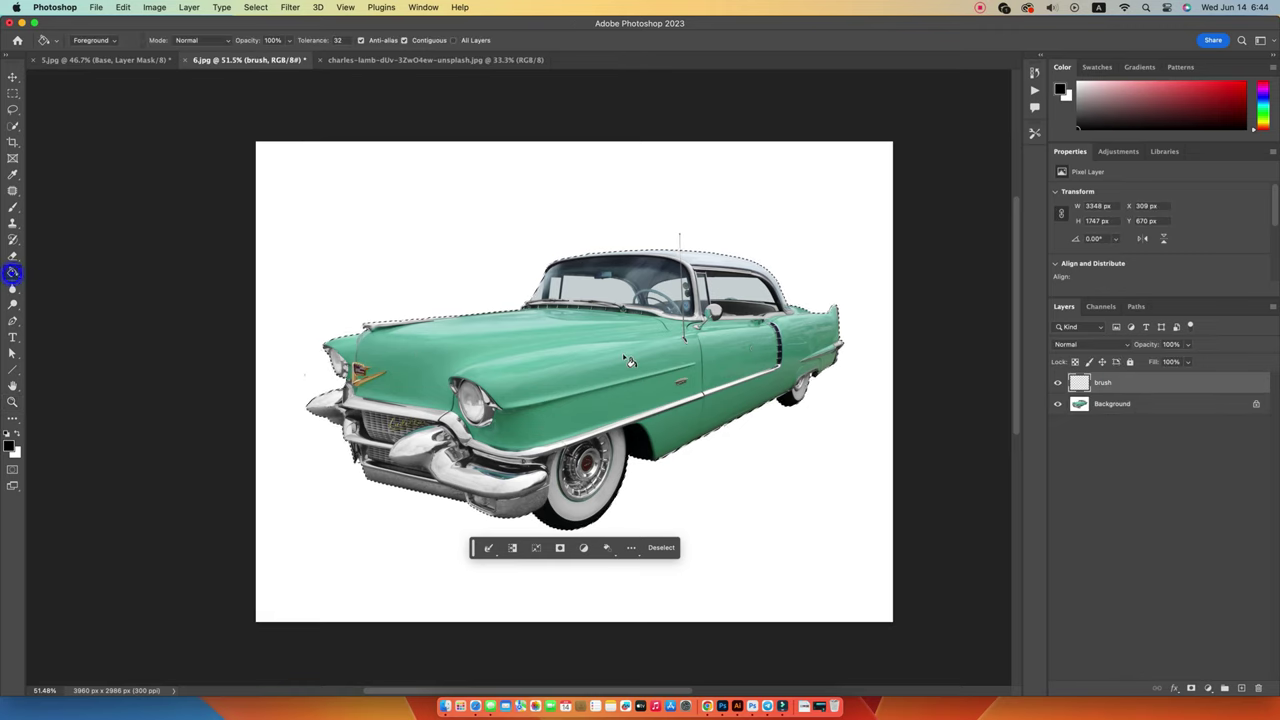
click(500, 357)
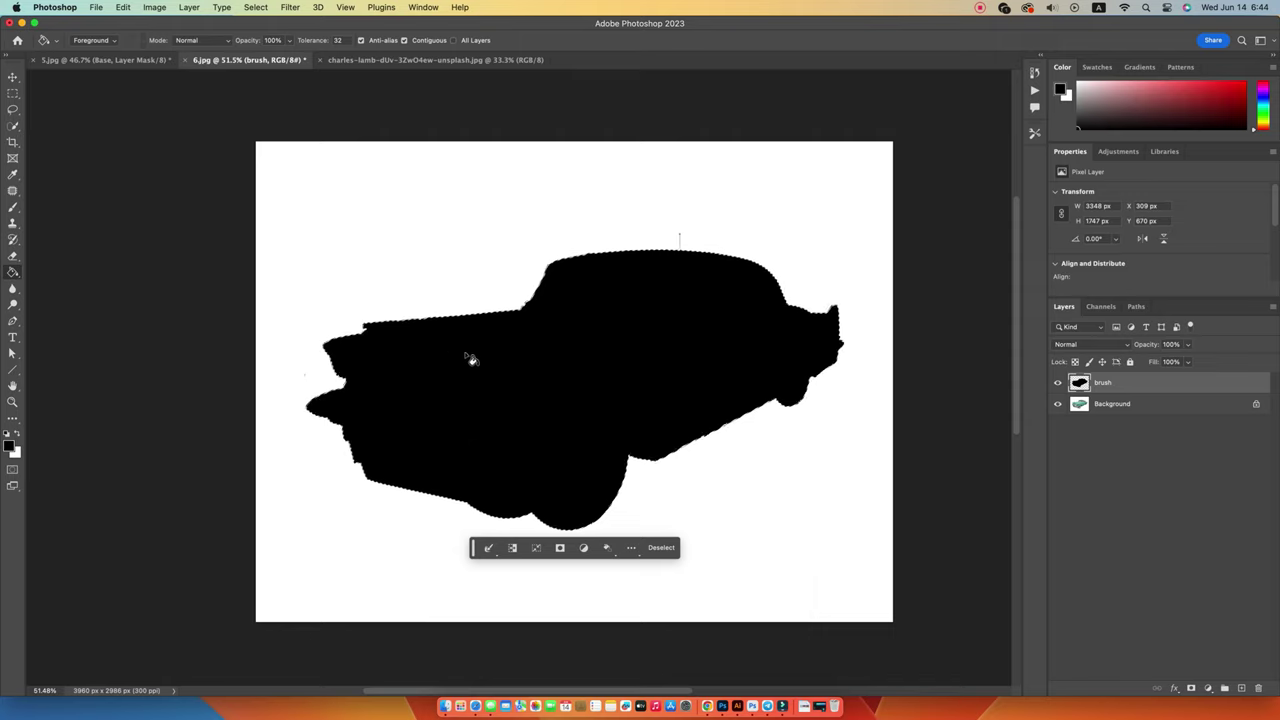
click(666, 549)
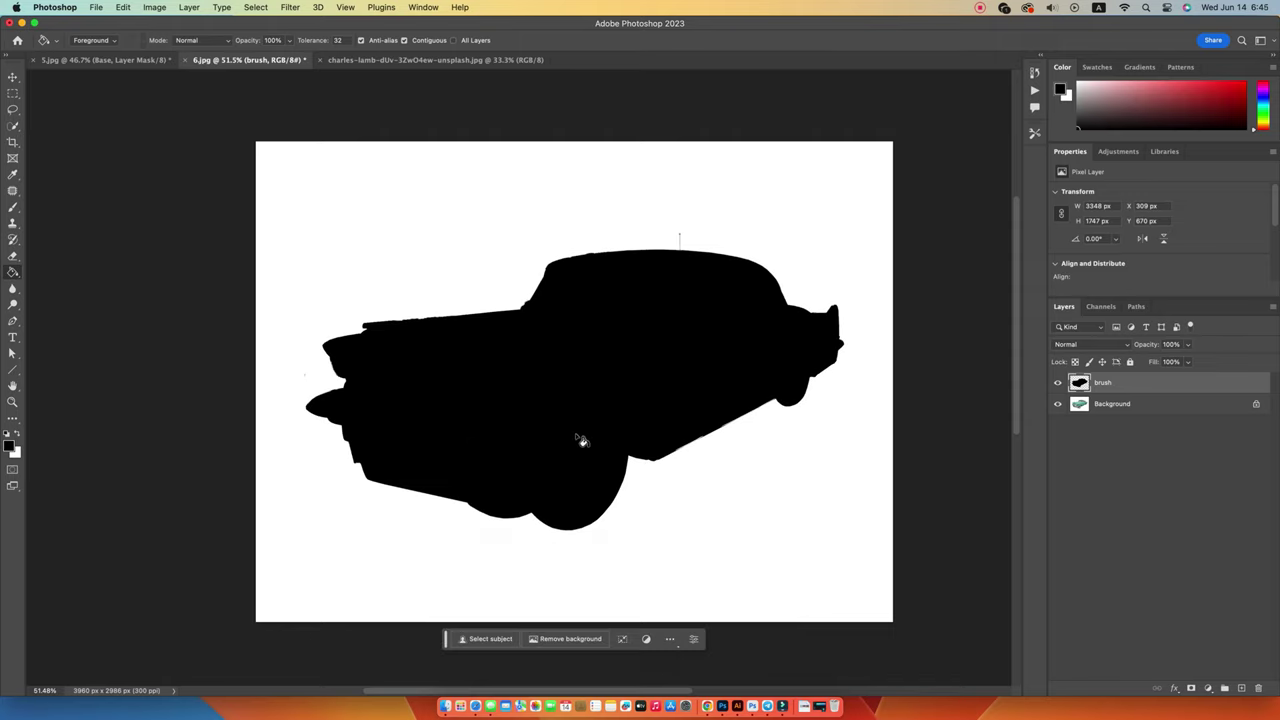
key(v)
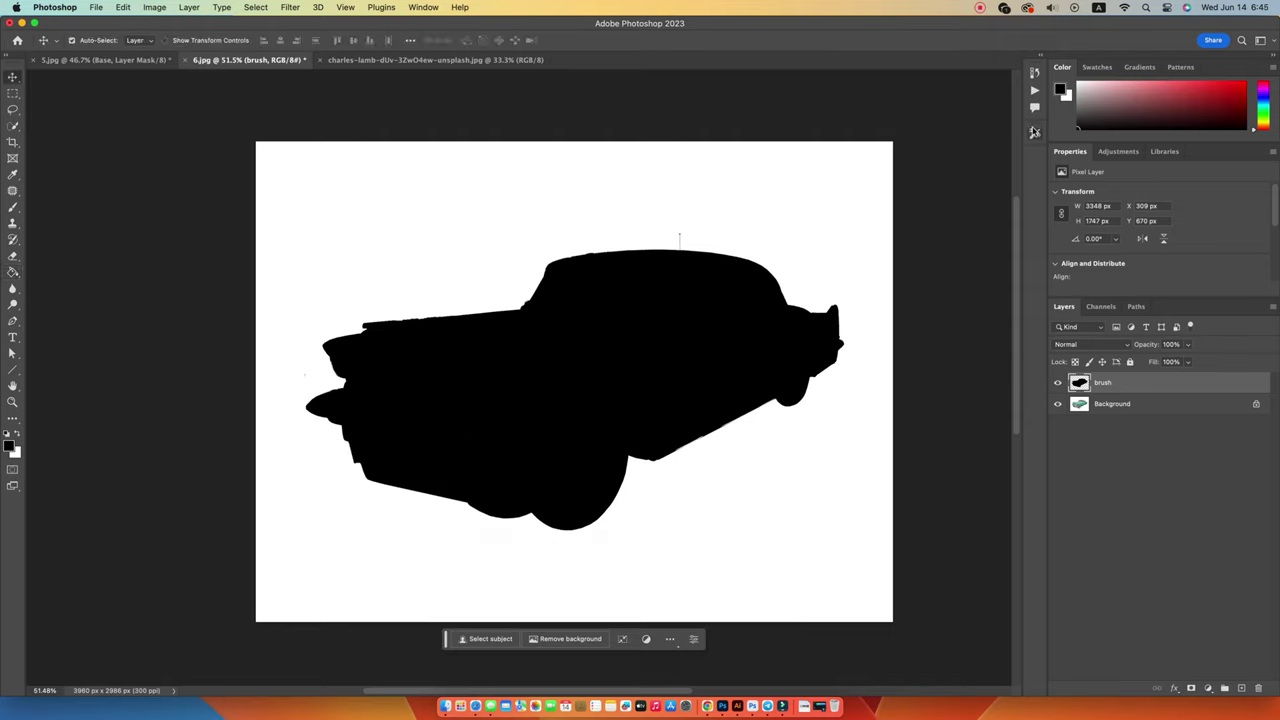
click(1035, 92)
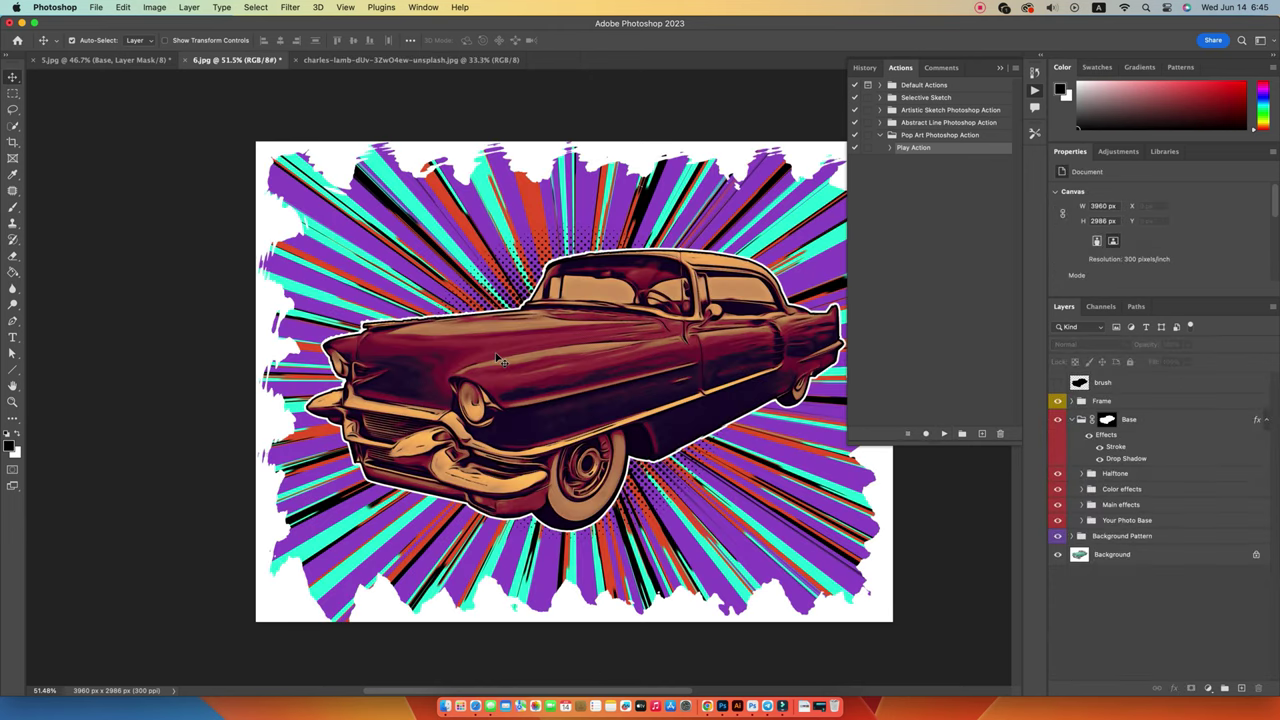
- Hide the torn white frame and compare the car with and without the Halftone group
click(1002, 70)
key(z)
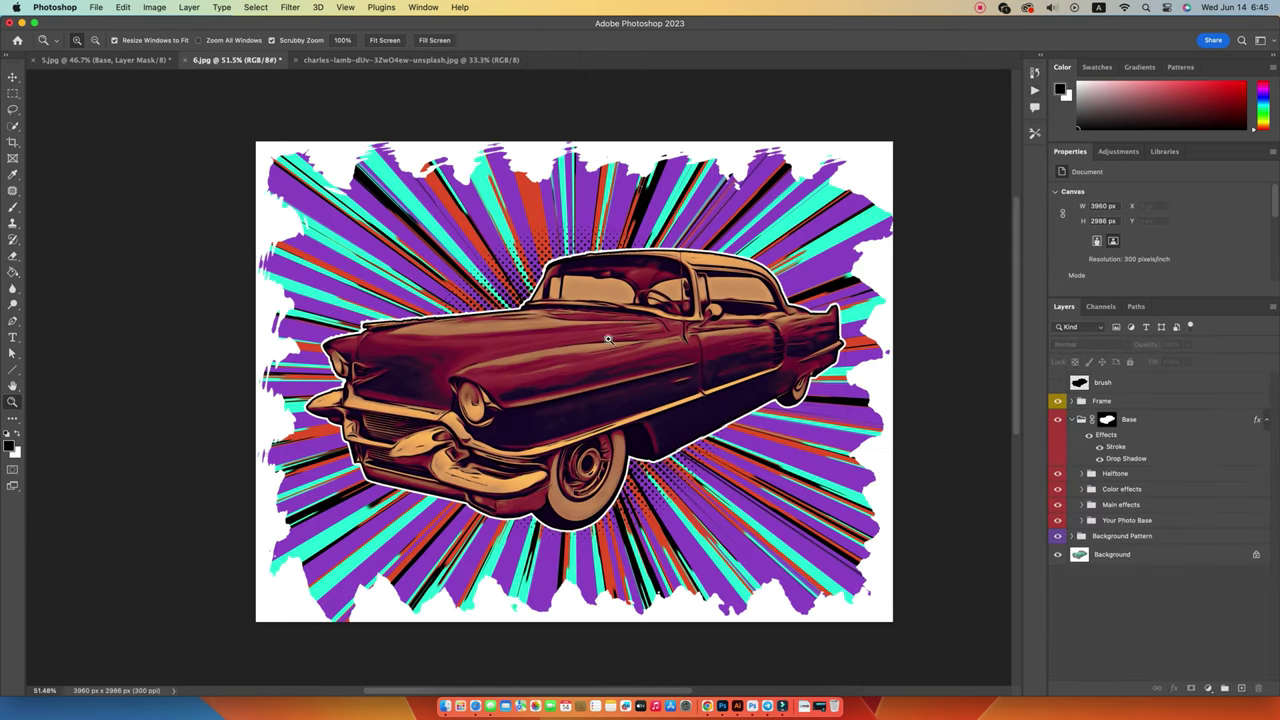
drag(622, 334, 600, 334)
click(1116, 402)
click(1057, 401)
click(1266, 419)
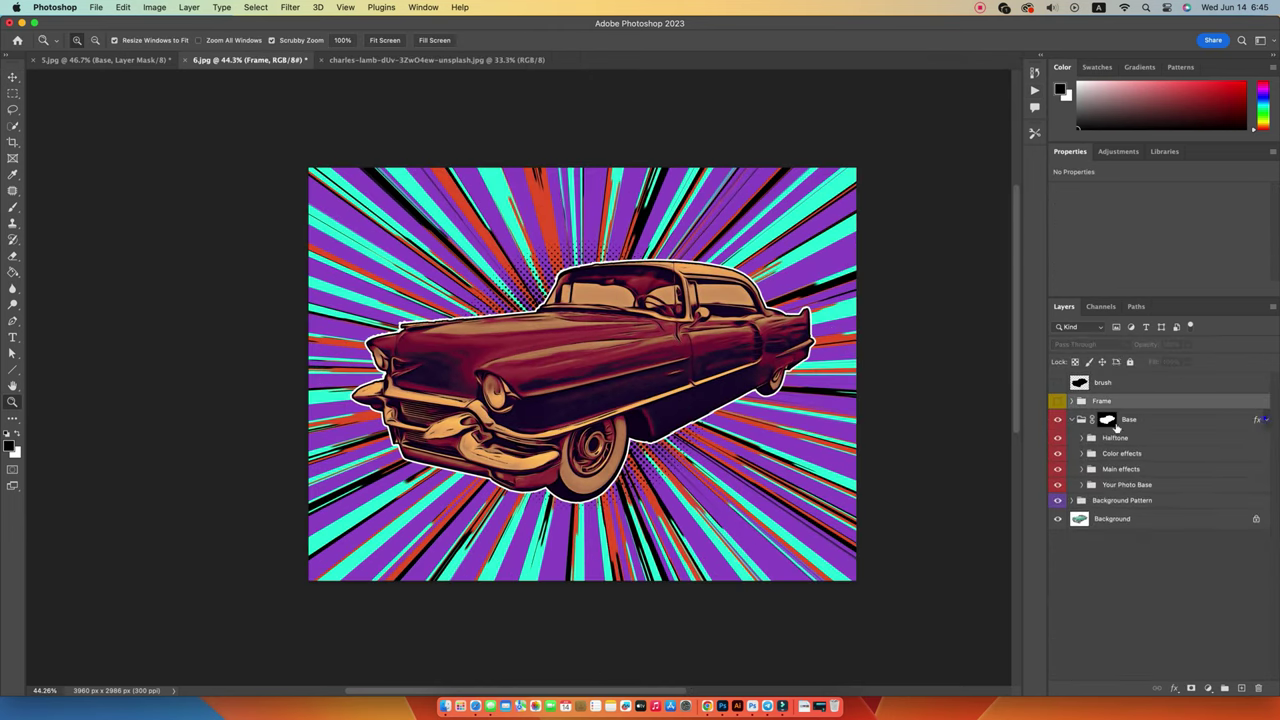
click(1116, 438)
click(1058, 438)
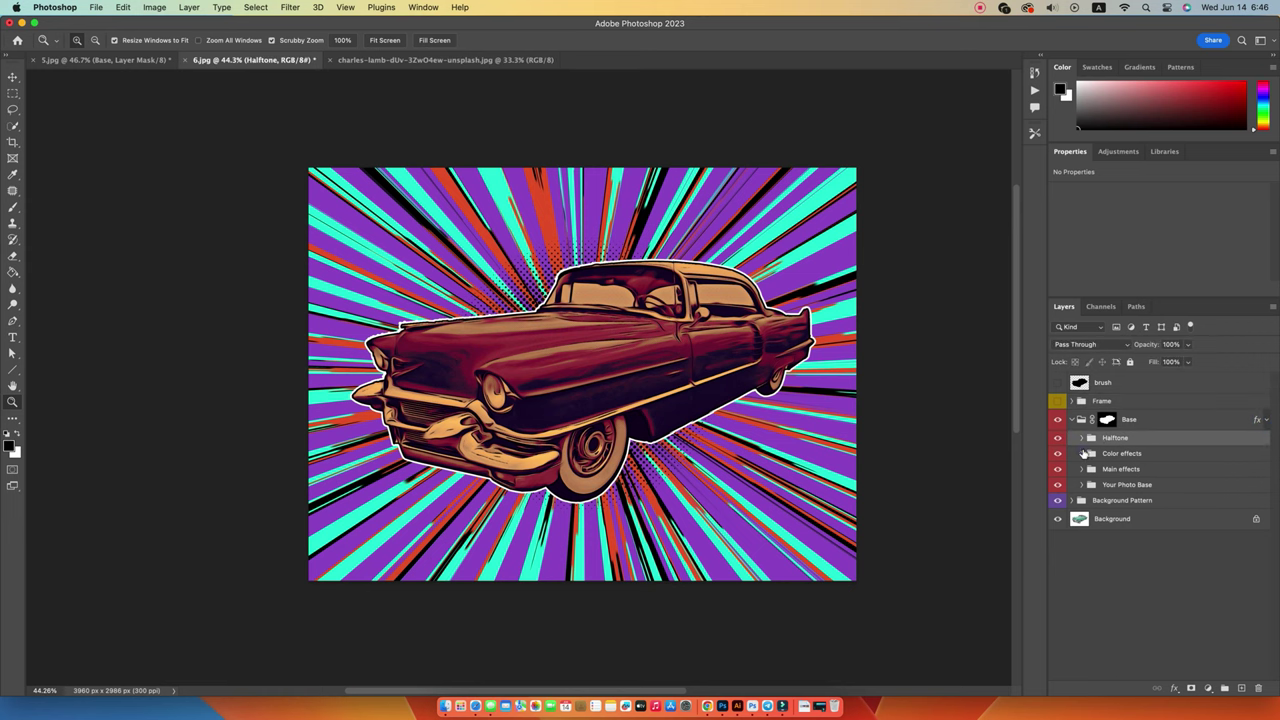
- Preview the Color effects variants on the car one by one
click(1081, 453)
click(1057, 474)
click(1057, 499)
click(1057, 525)
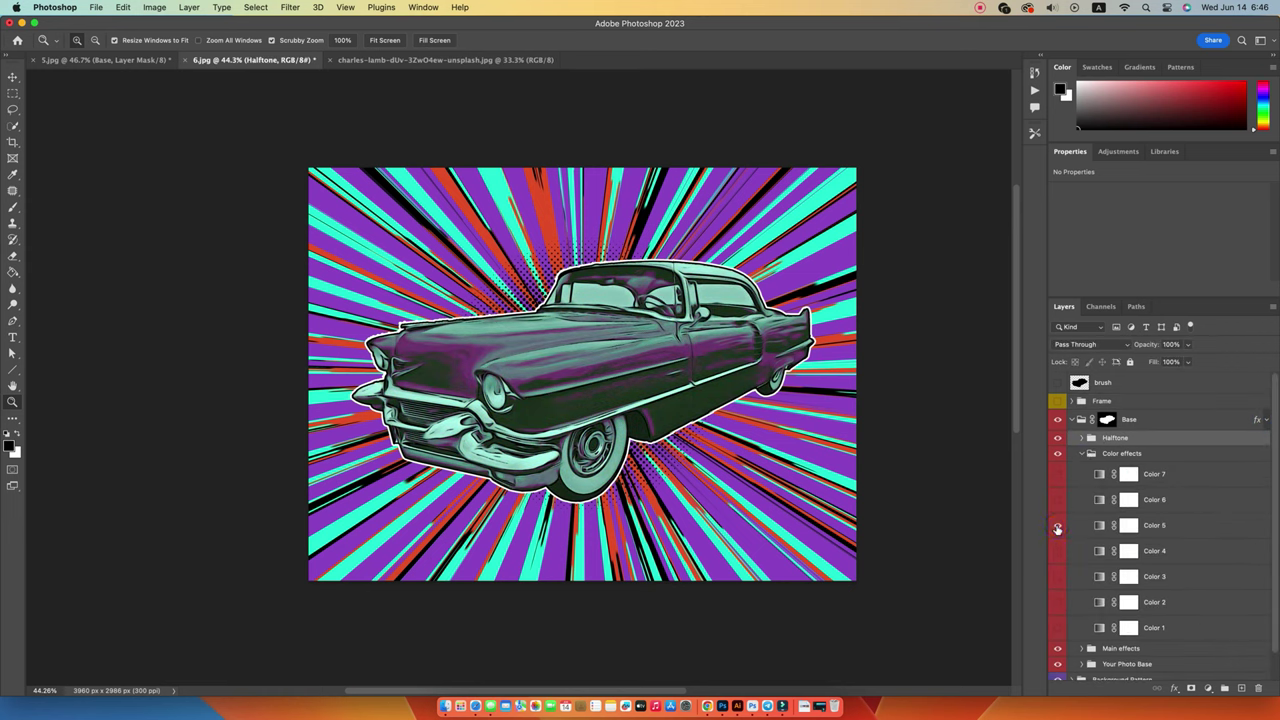
click(1057, 551)
click(1057, 576)
click(1058, 602)
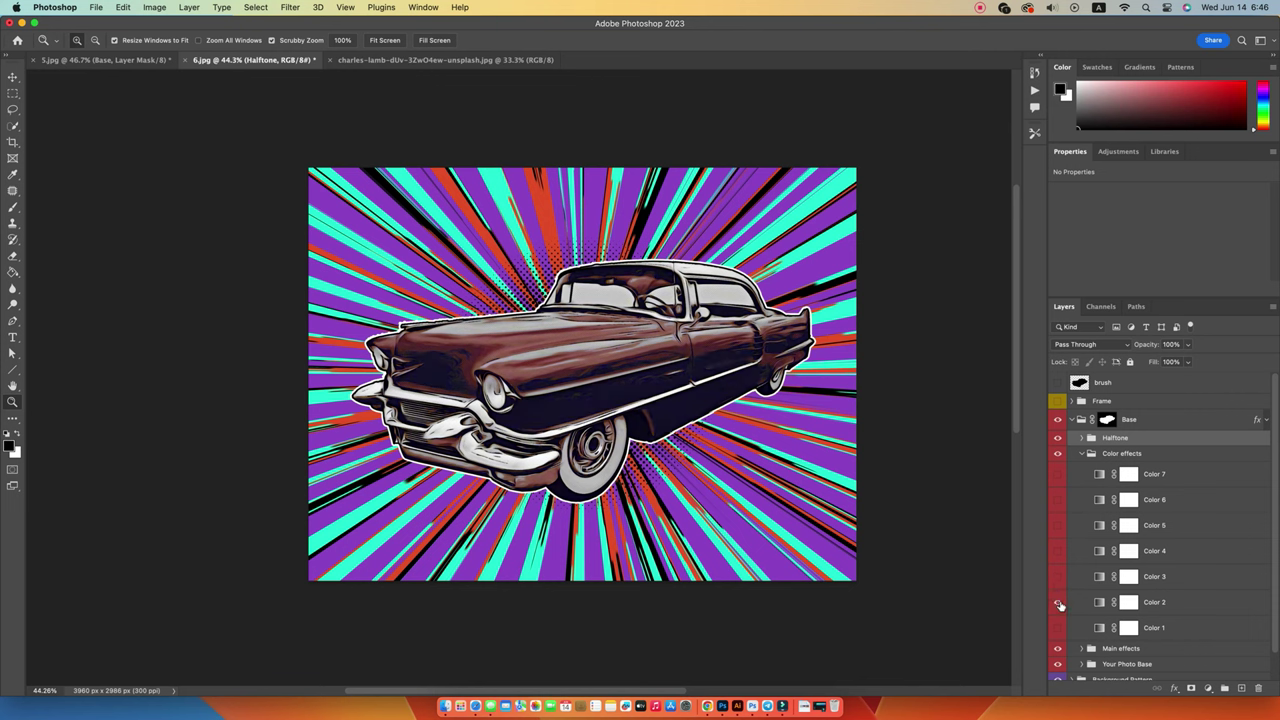
click(1081, 453)
- Lower halftone 02's opacity to 13%
click(1057, 456)
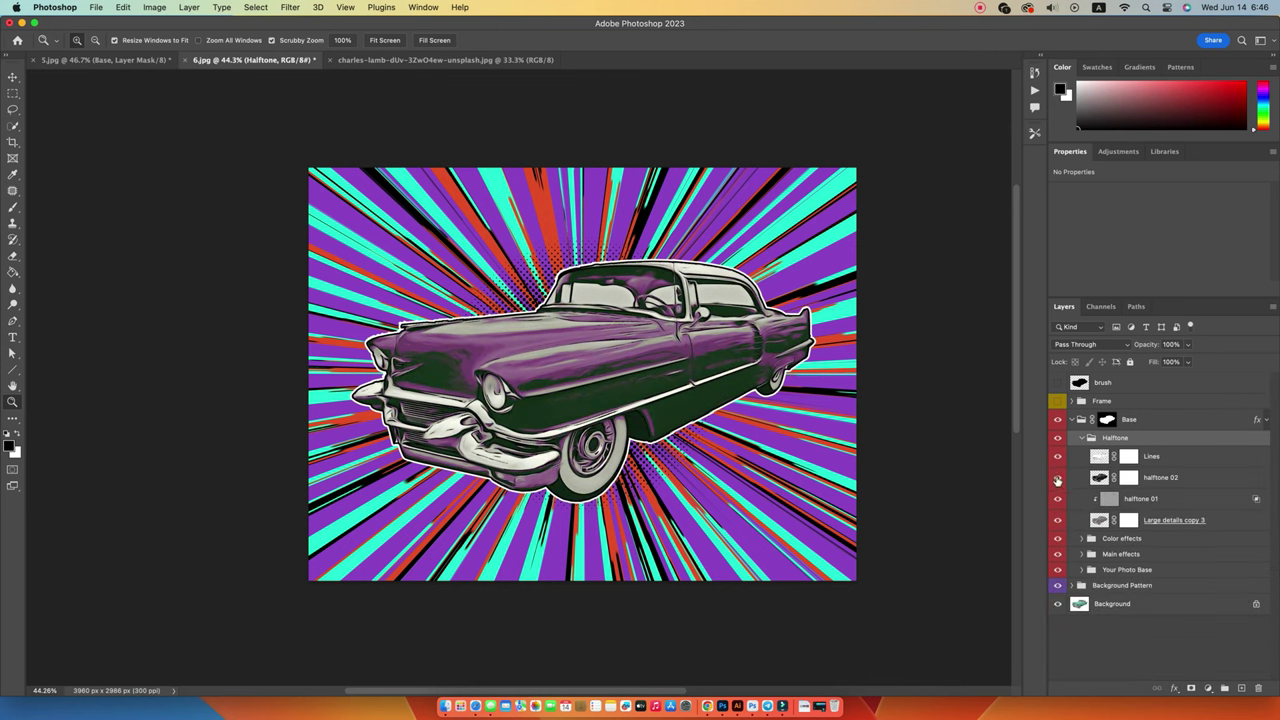
click(1057, 477)
click(1057, 477)
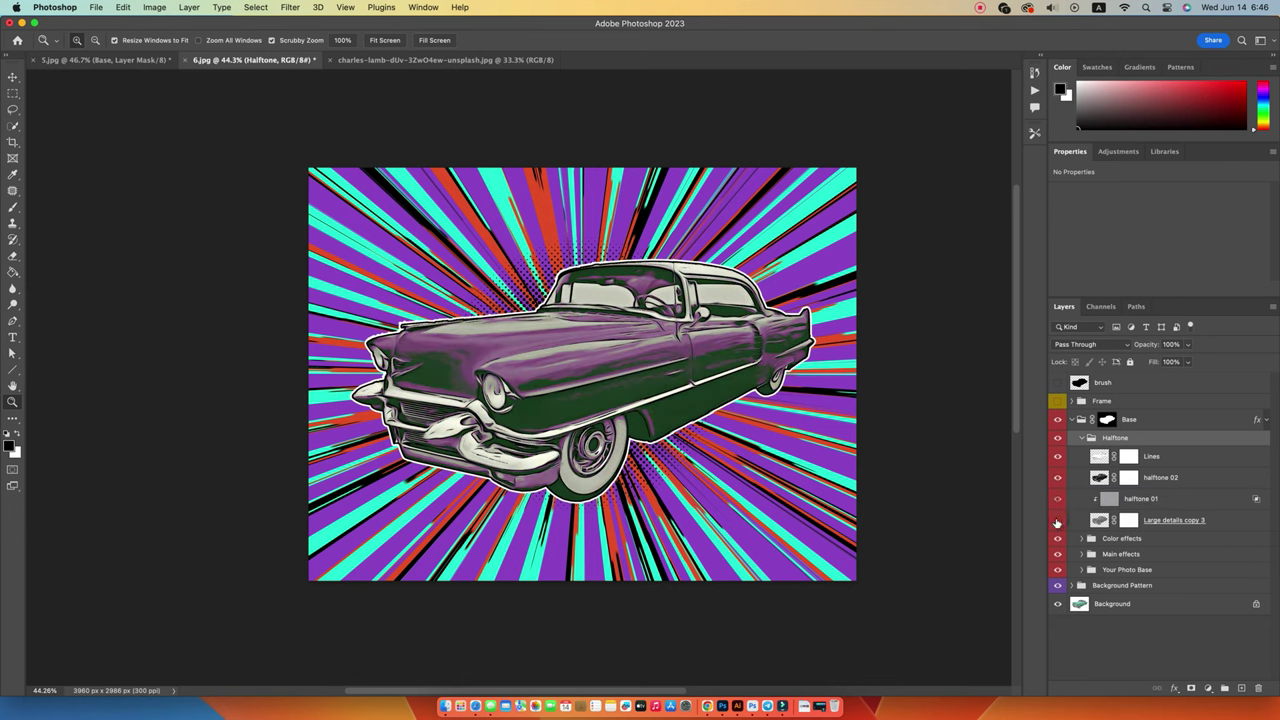
click(1170, 480)
click(1057, 477)
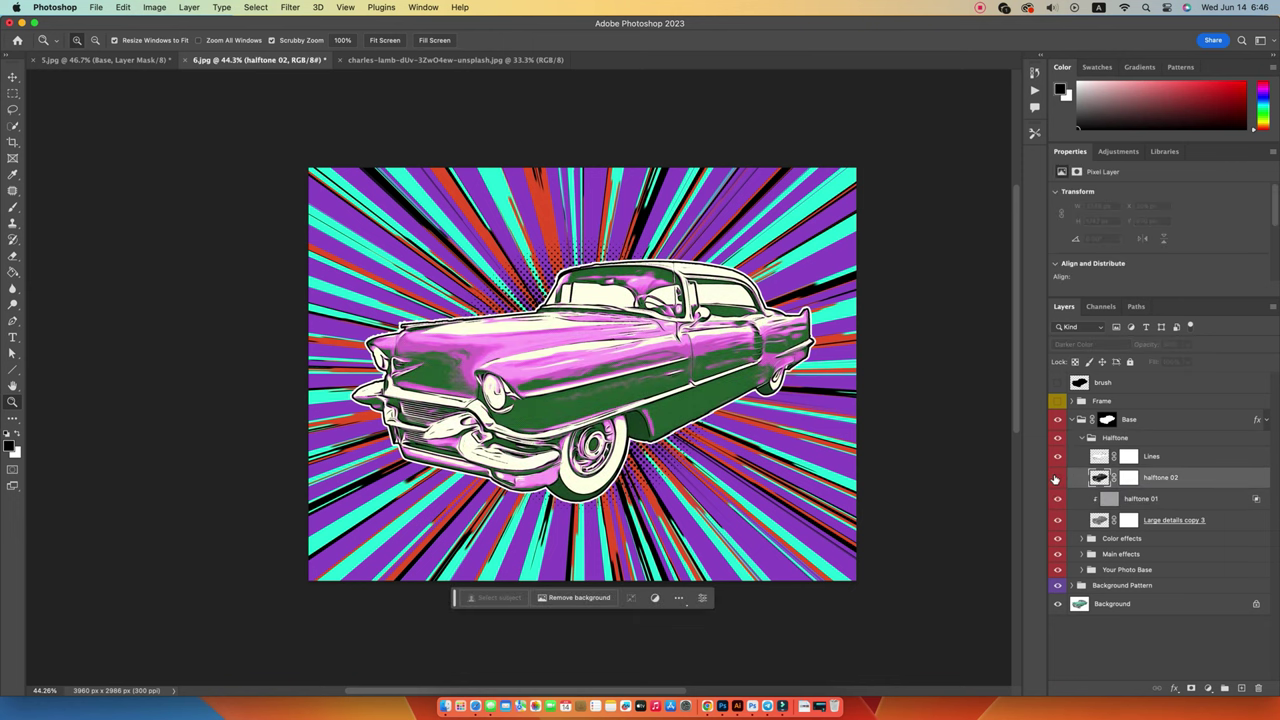
drag(1145, 348, 1127, 349)
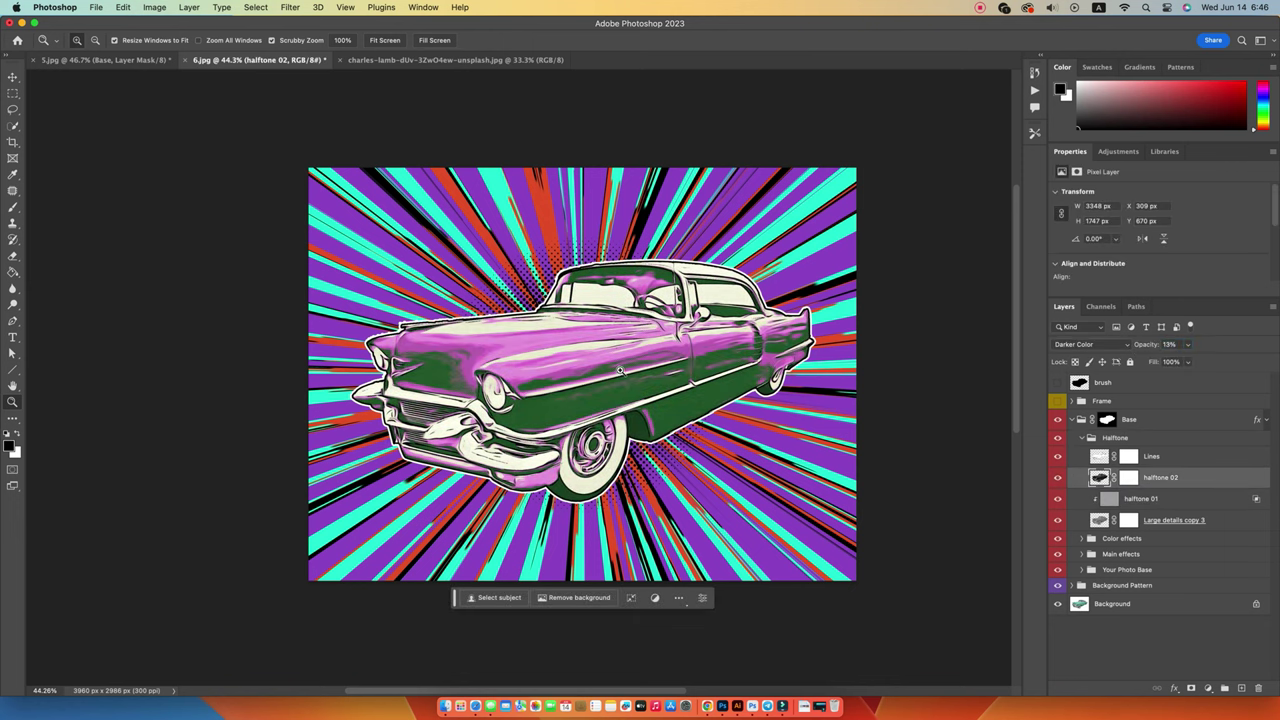
- Show Color 7 and hide Color 6 so the car turns teal and purple
click(1086, 439)
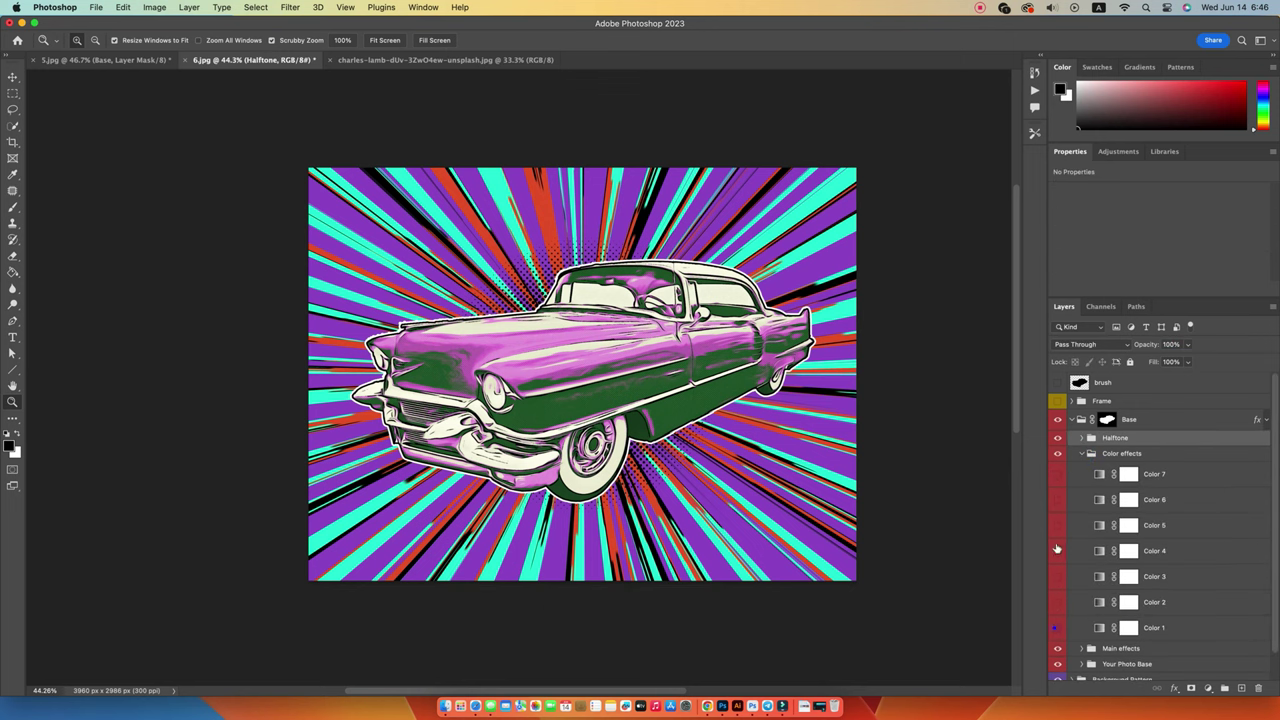
click(1057, 548)
click(1055, 475)
drag(1055, 475, 1055, 500)
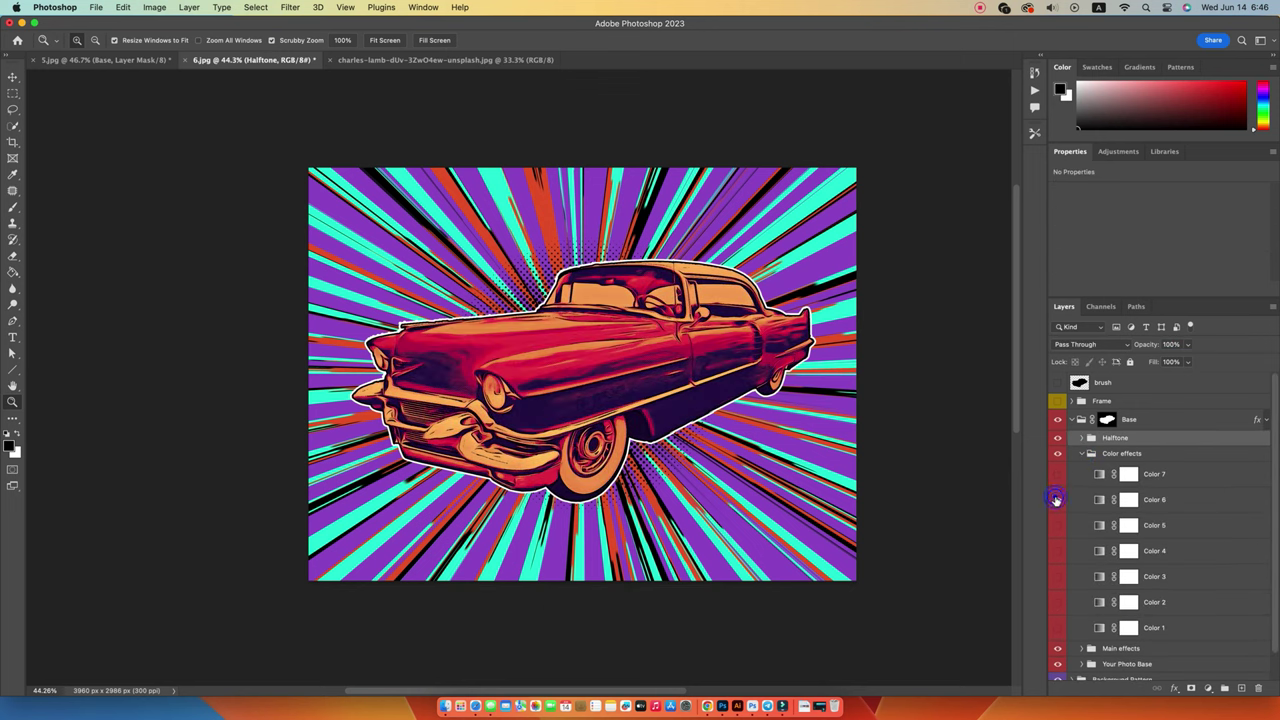
scroll(530, 407, up, 5)
scroll(530, 407, down, 4)
click(1057, 500)
click(1057, 474)
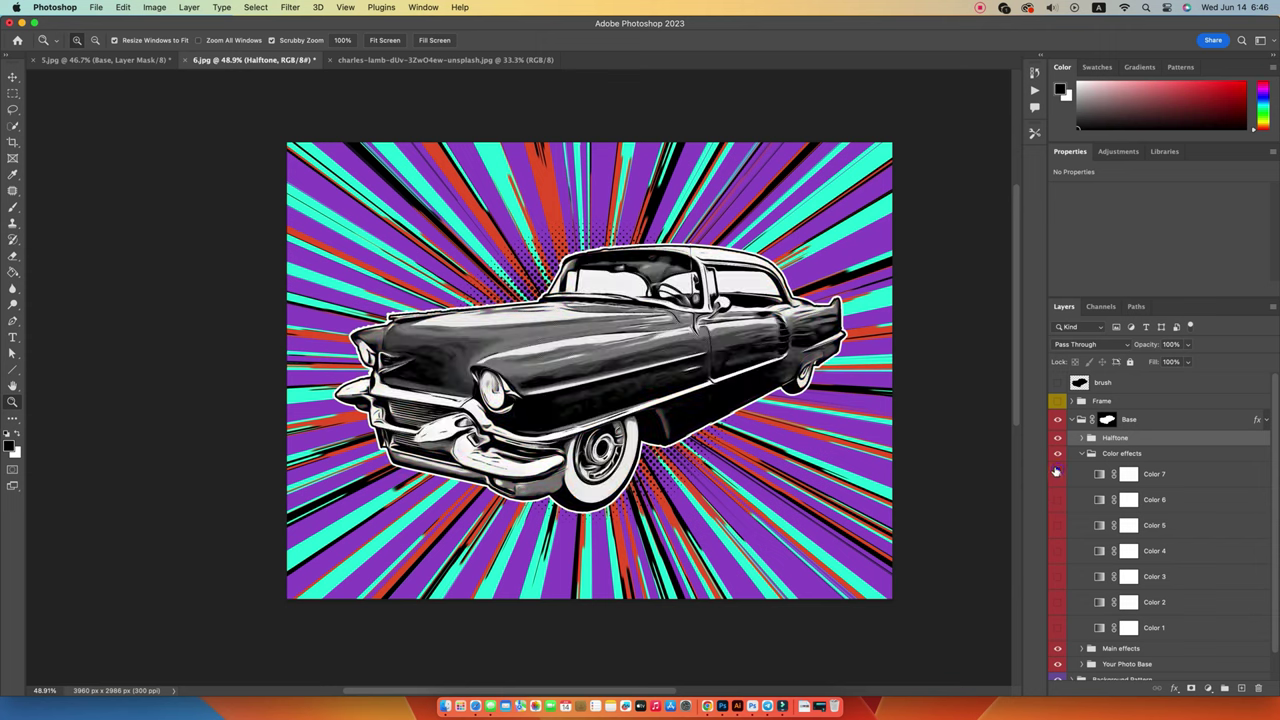
click(1080, 453)
- Set the Light&Shadow Changing fill to muted grey-beige #878074
click(1080, 470)
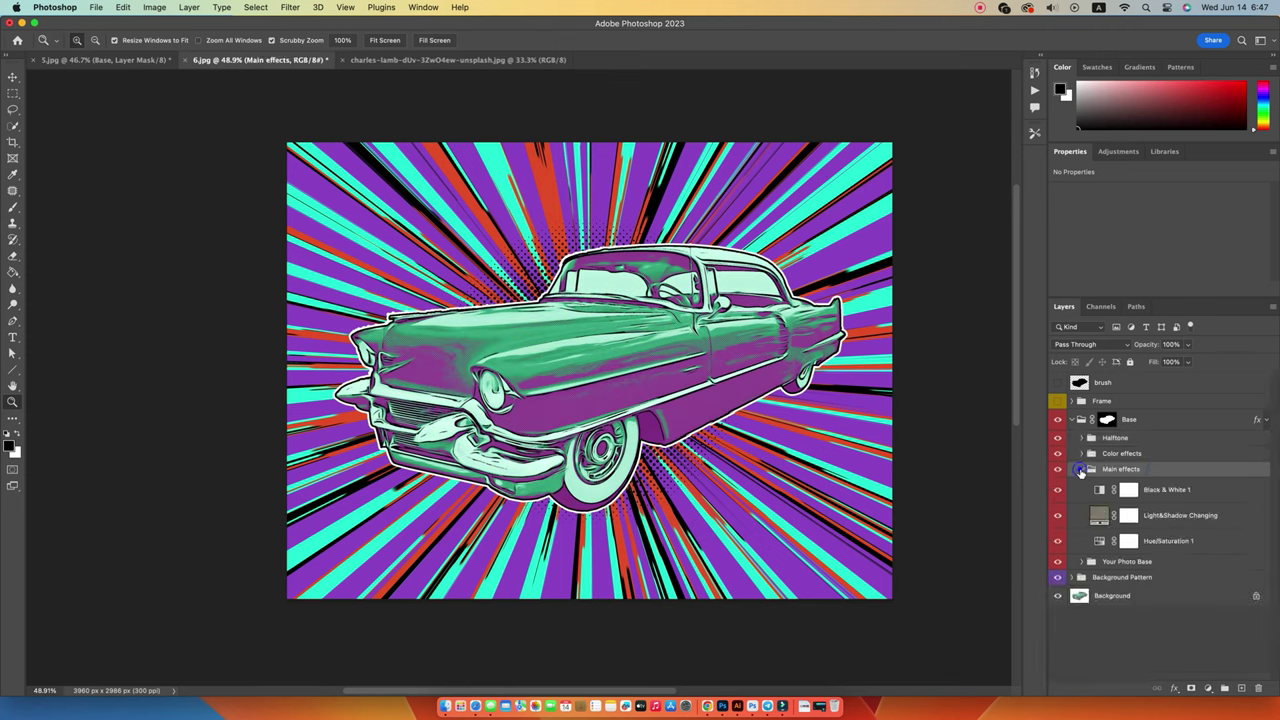
double_click(1098, 515)
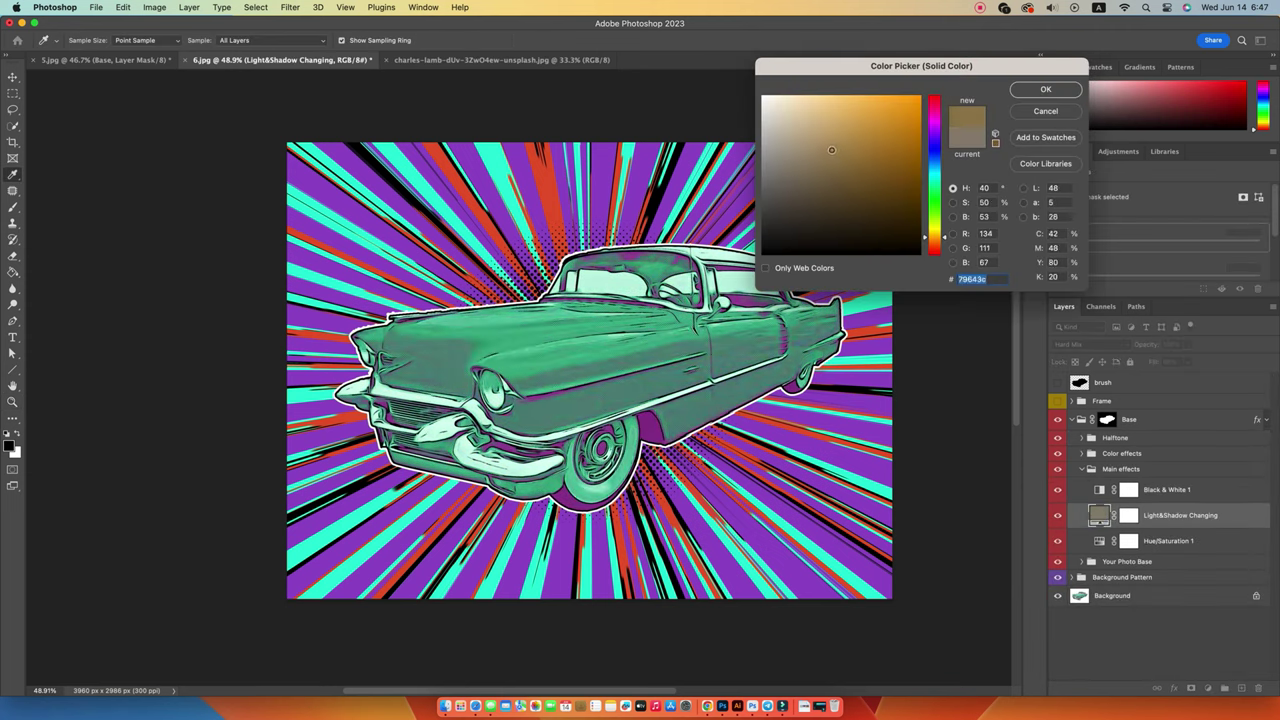
drag(787, 164, 783, 169)
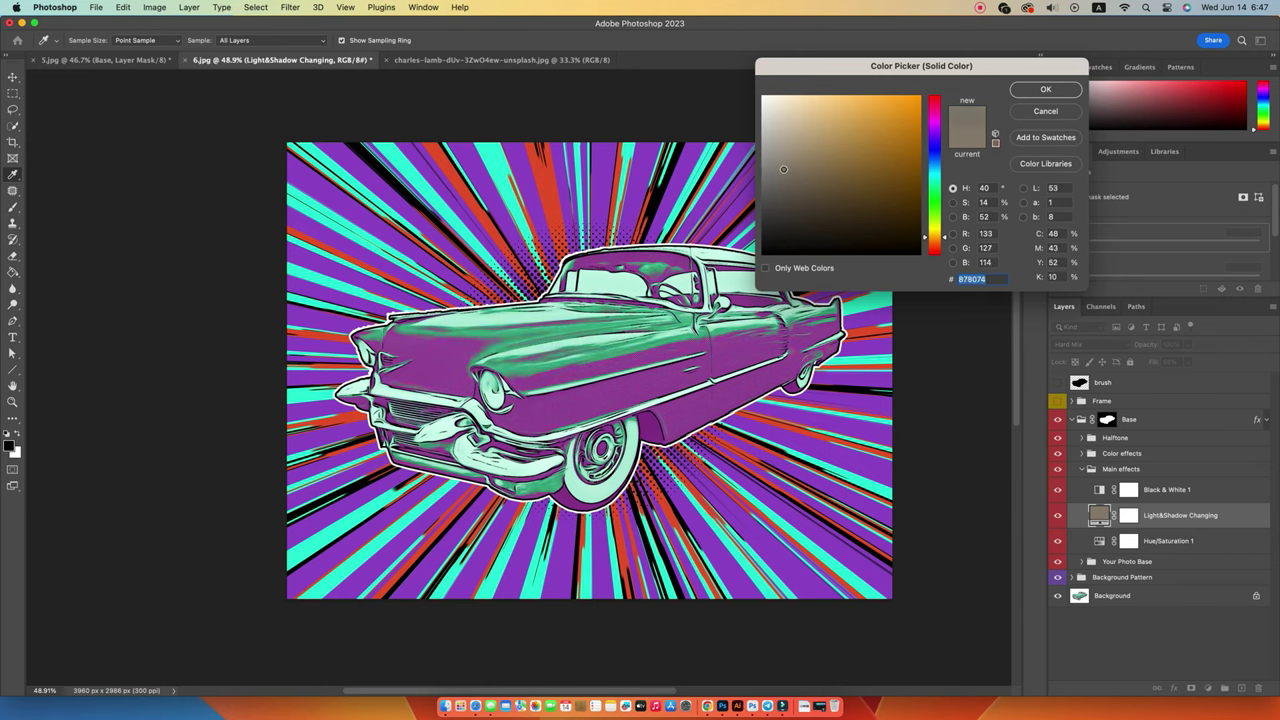
click(1042, 91)
- Switch the Color effects variant to a blue and yellow car, then select Your Photo Base
click(1081, 469)
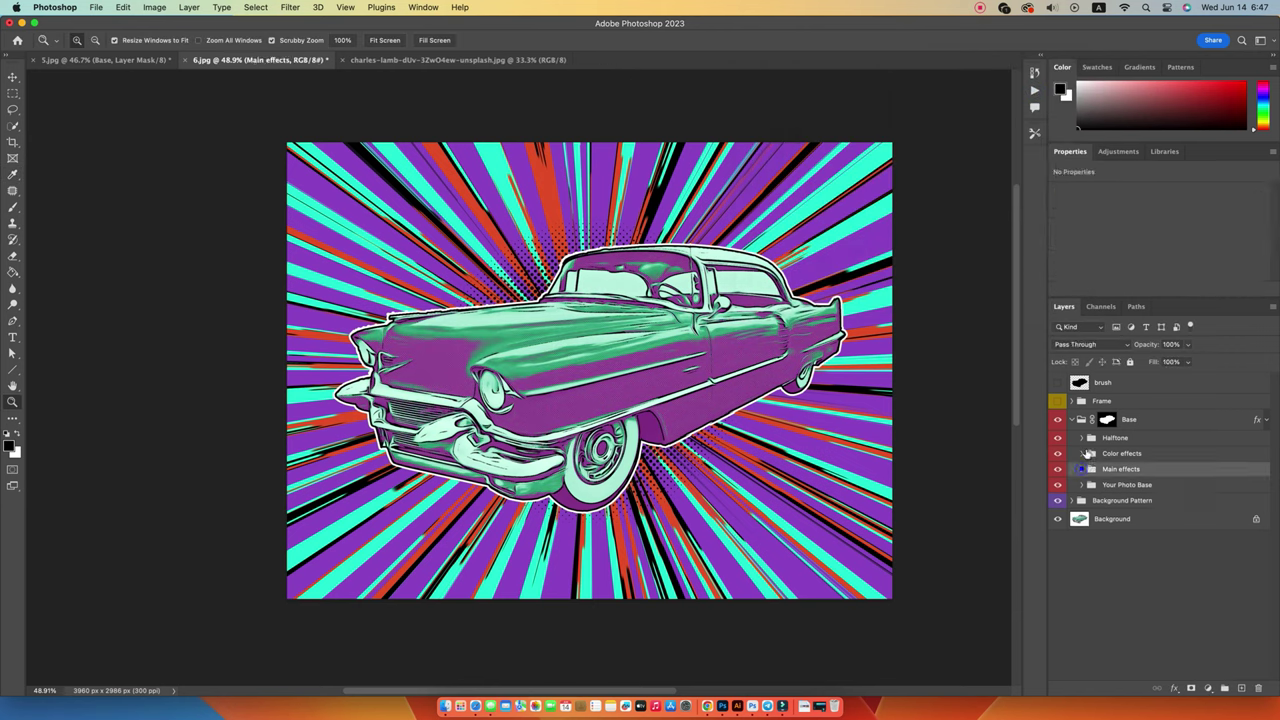
click(1059, 476)
click(1059, 499)
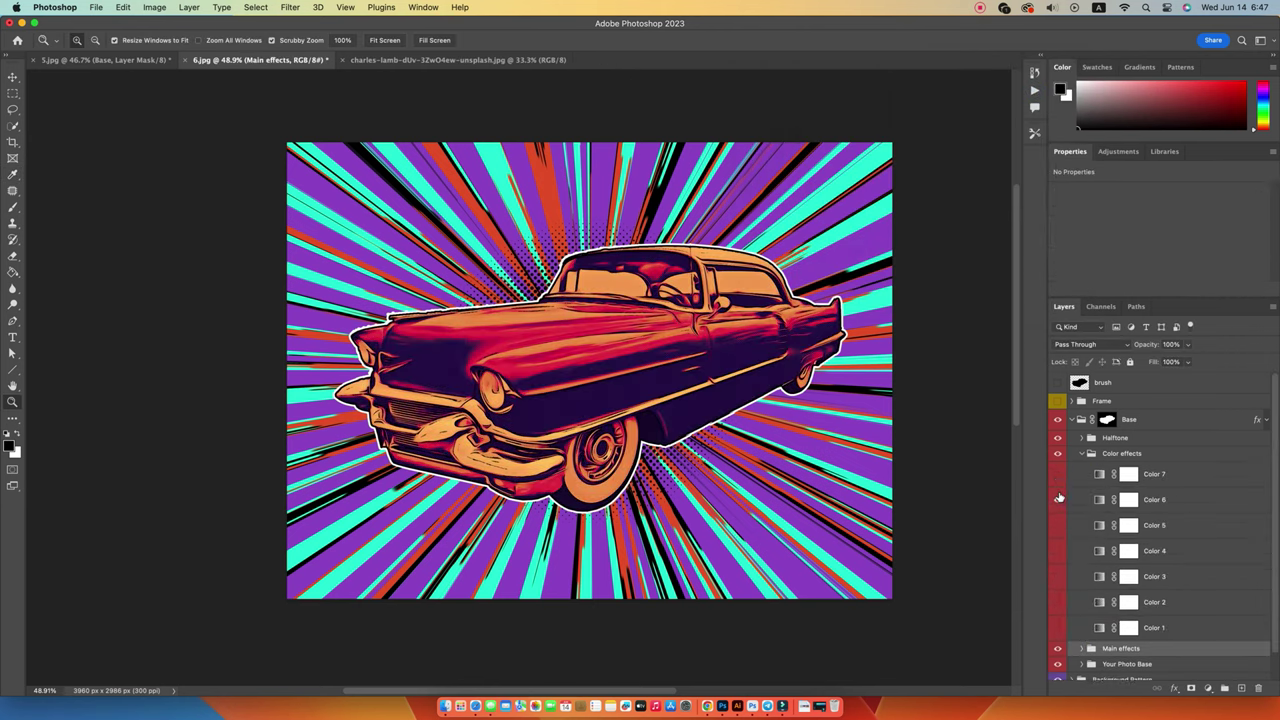
click(1059, 525)
click(1055, 551)
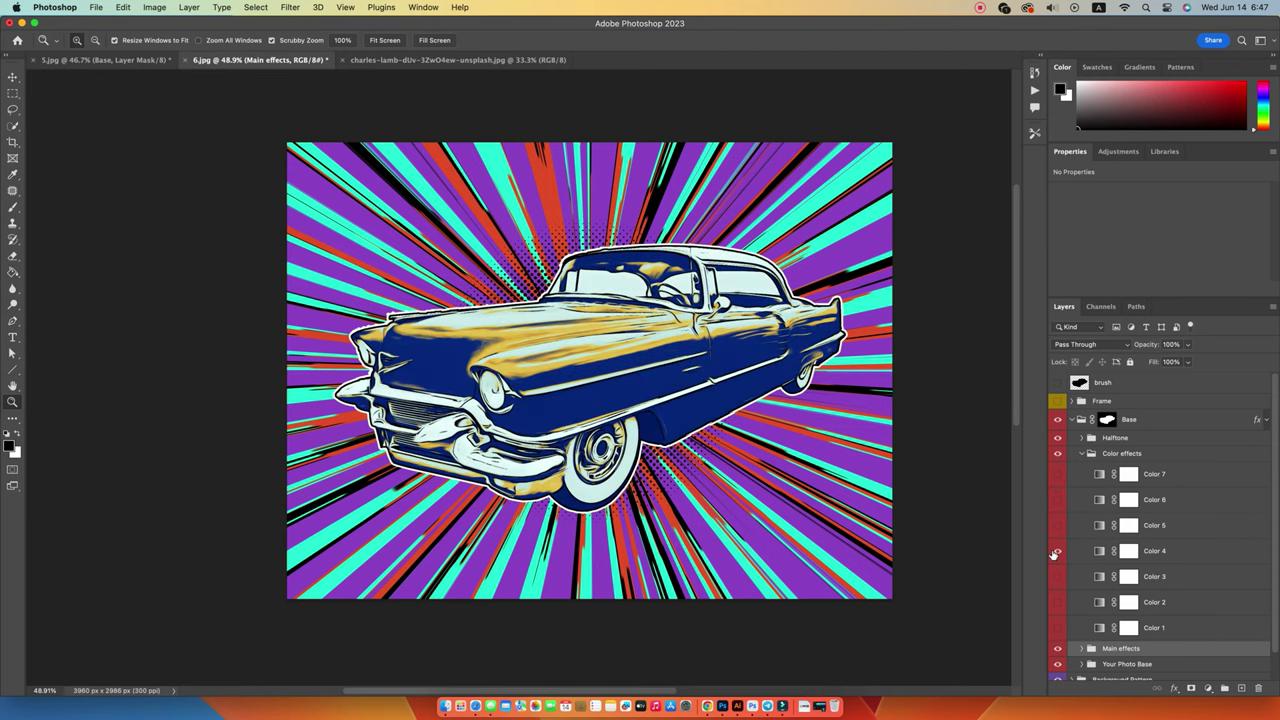
click(1081, 453)
click(1113, 485)
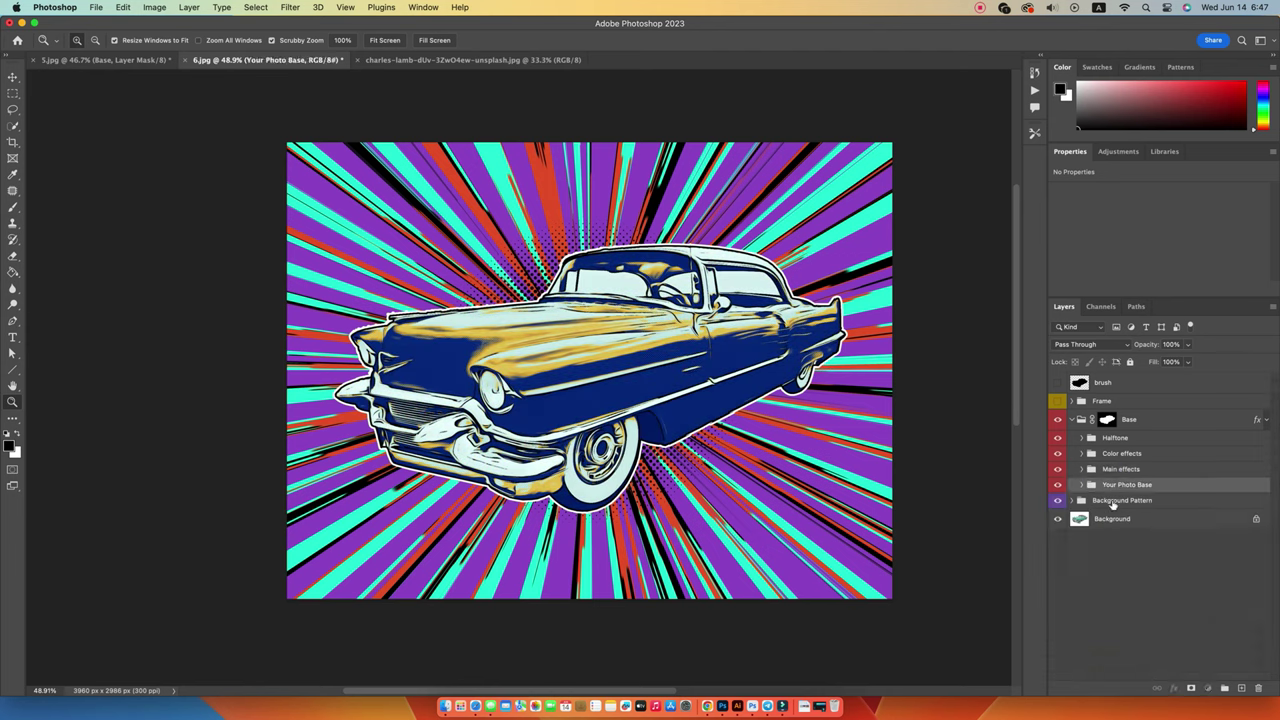
- Hide the purple, cyan and black ray patterns in the Background Pattern group
click(1113, 500)
click(1071, 500)
click(1059, 521)
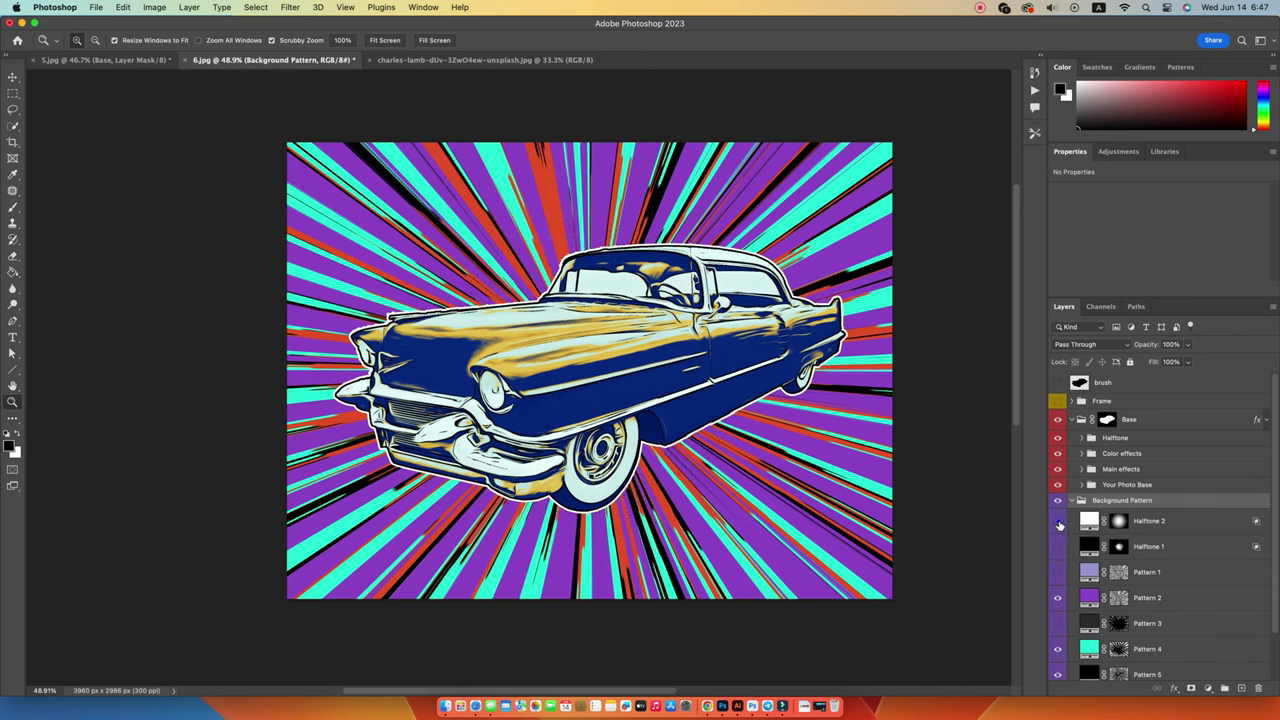
scroll(1059, 540, down, 2)
click(1058, 543)
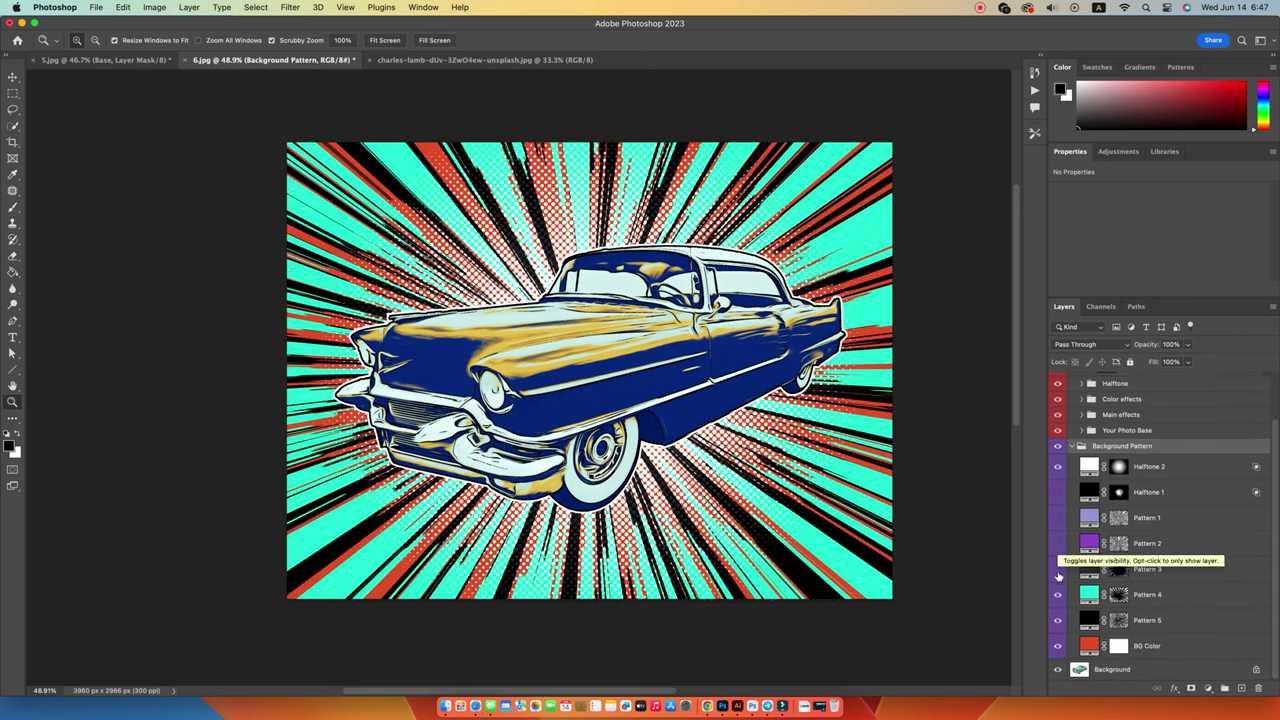
click(1059, 593)
click(1058, 621)
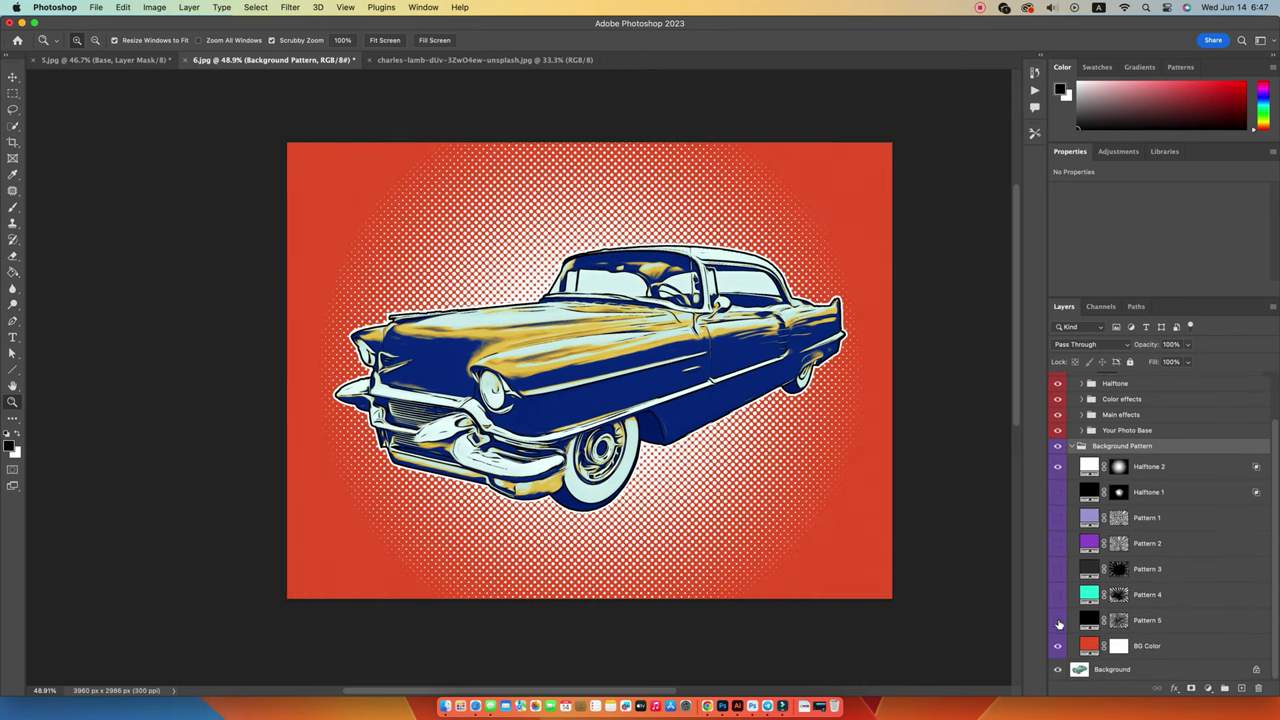
- Change the BG Color fill to cyan
double_click(1089, 646)
click(836, 111)
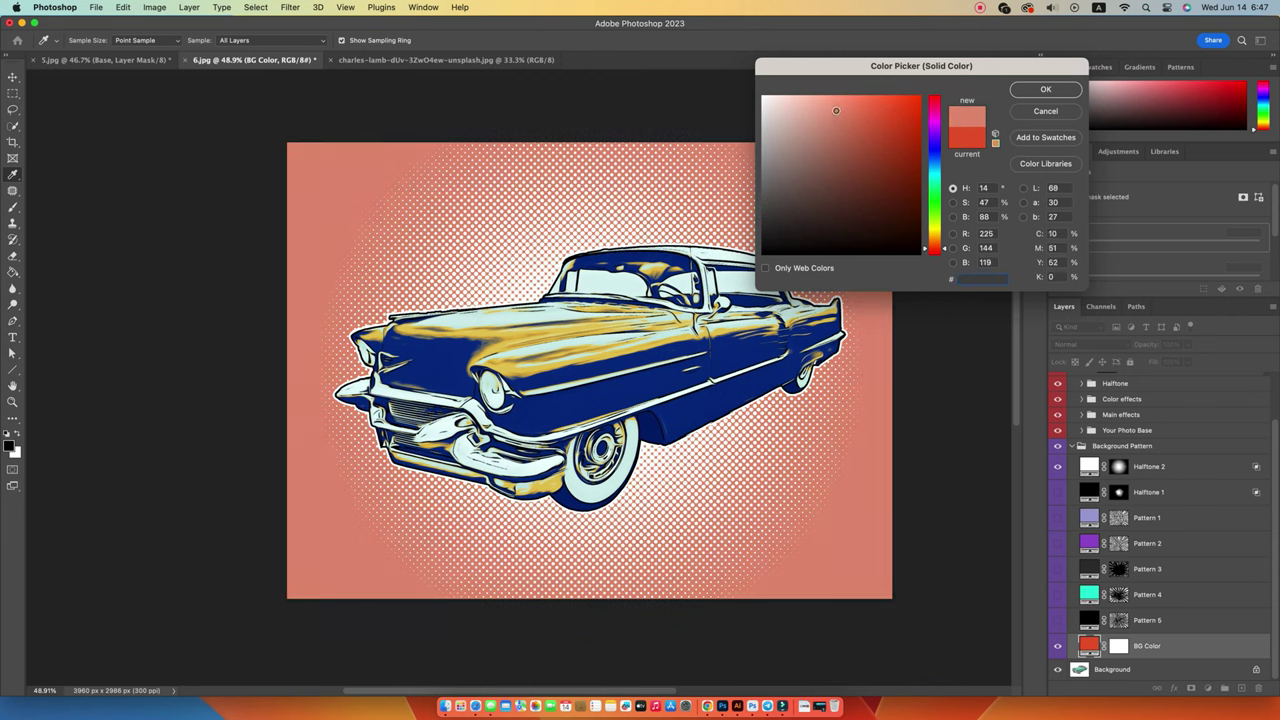
drag(935, 100, 935, 178)
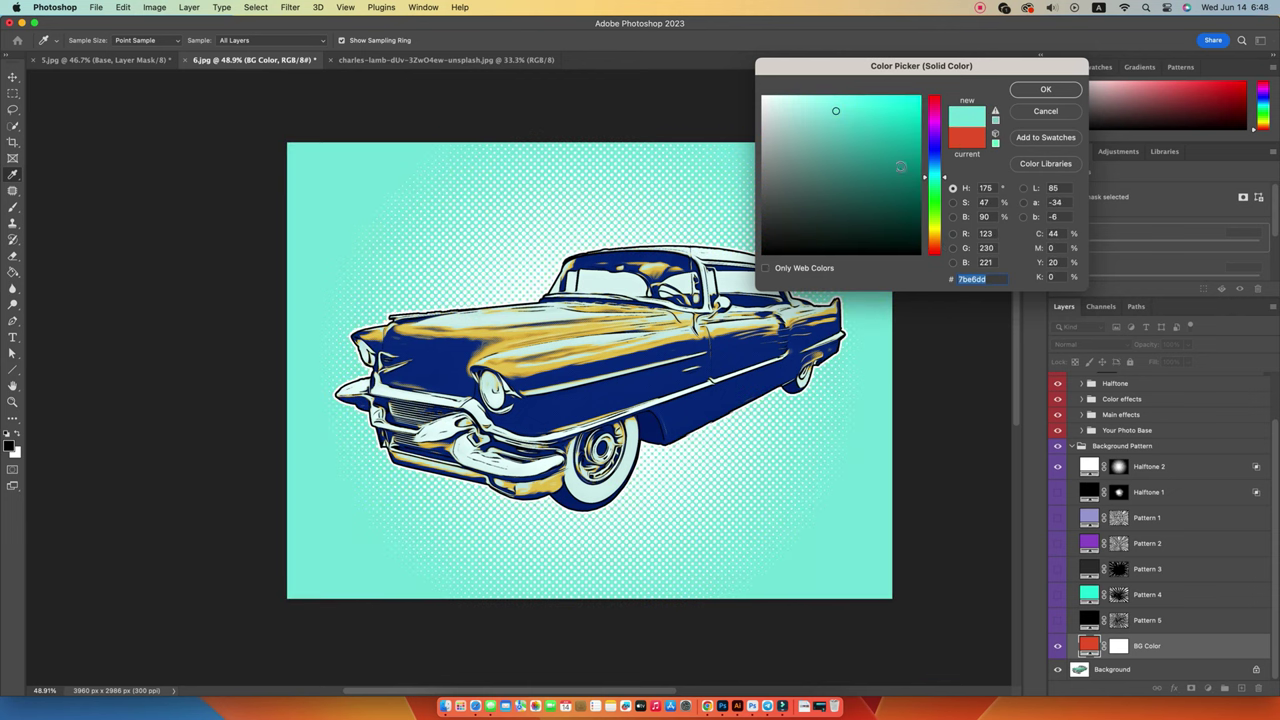
key(Return)
- Show Pattern 5 recoloured deep blue and restore the Pattern 4 and Pattern 3 rays
click(1058, 620)
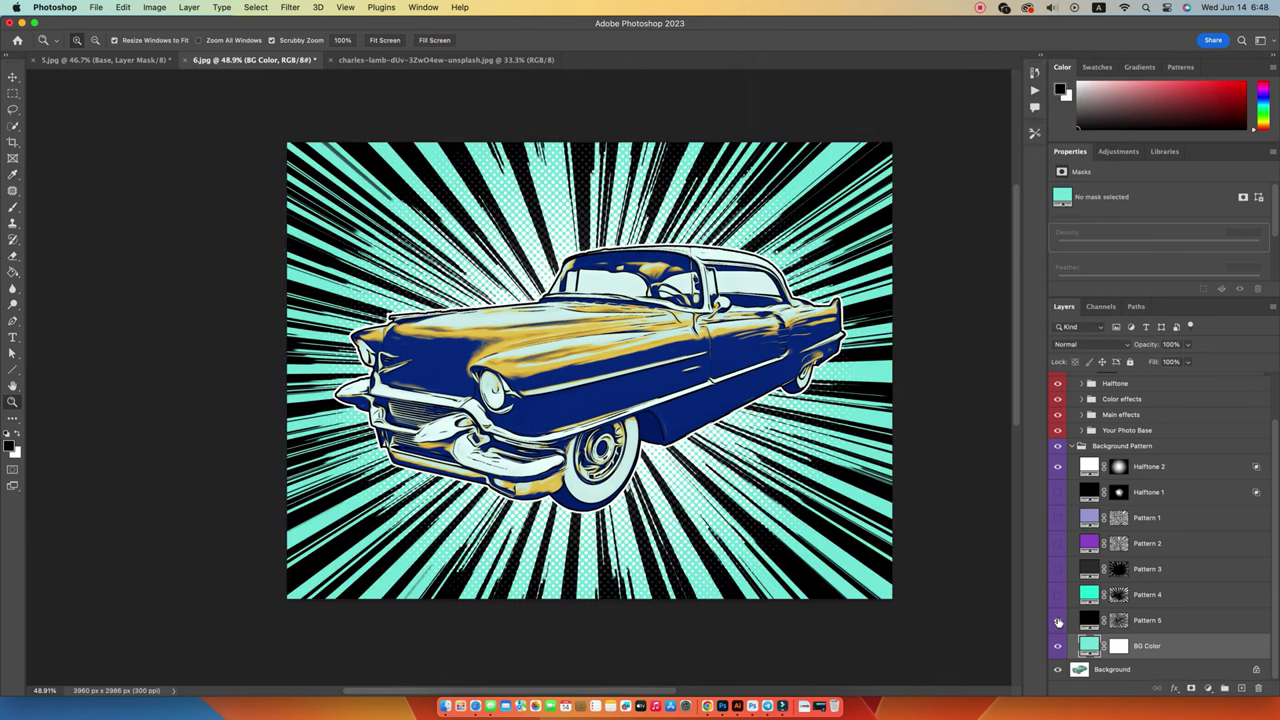
double_click(1089, 620)
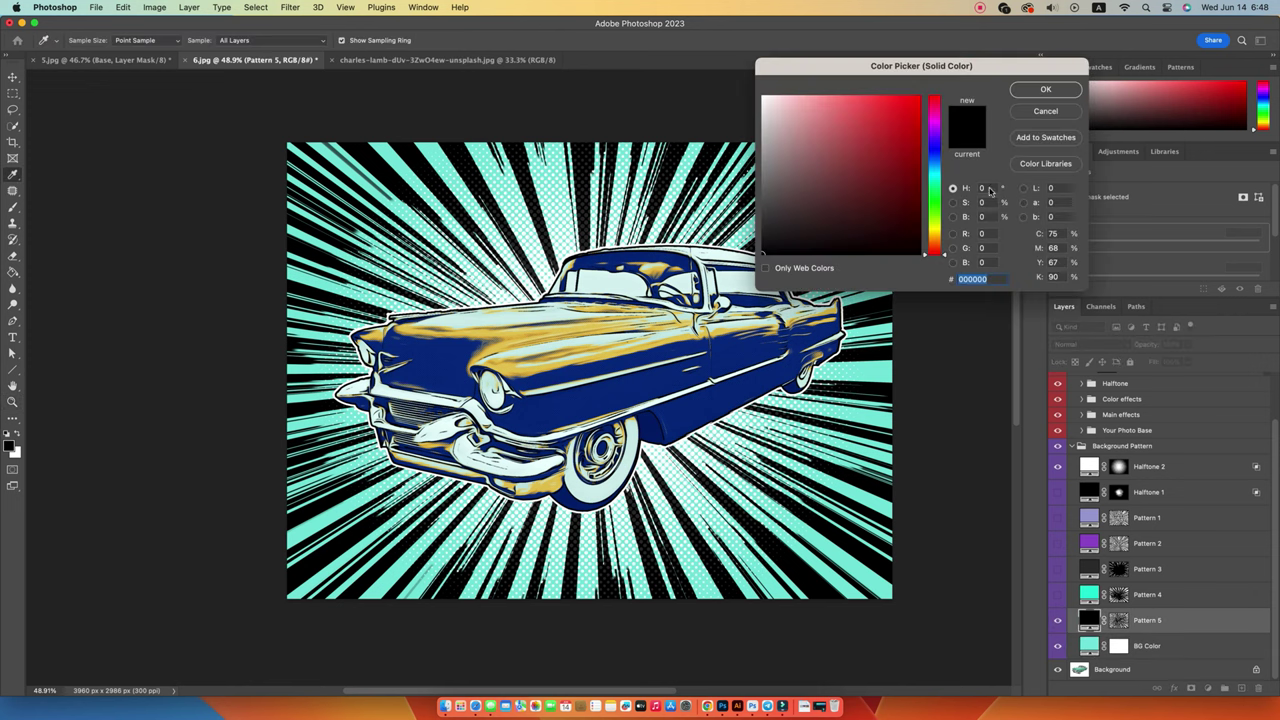
click(933, 171)
drag(933, 171, 935, 169)
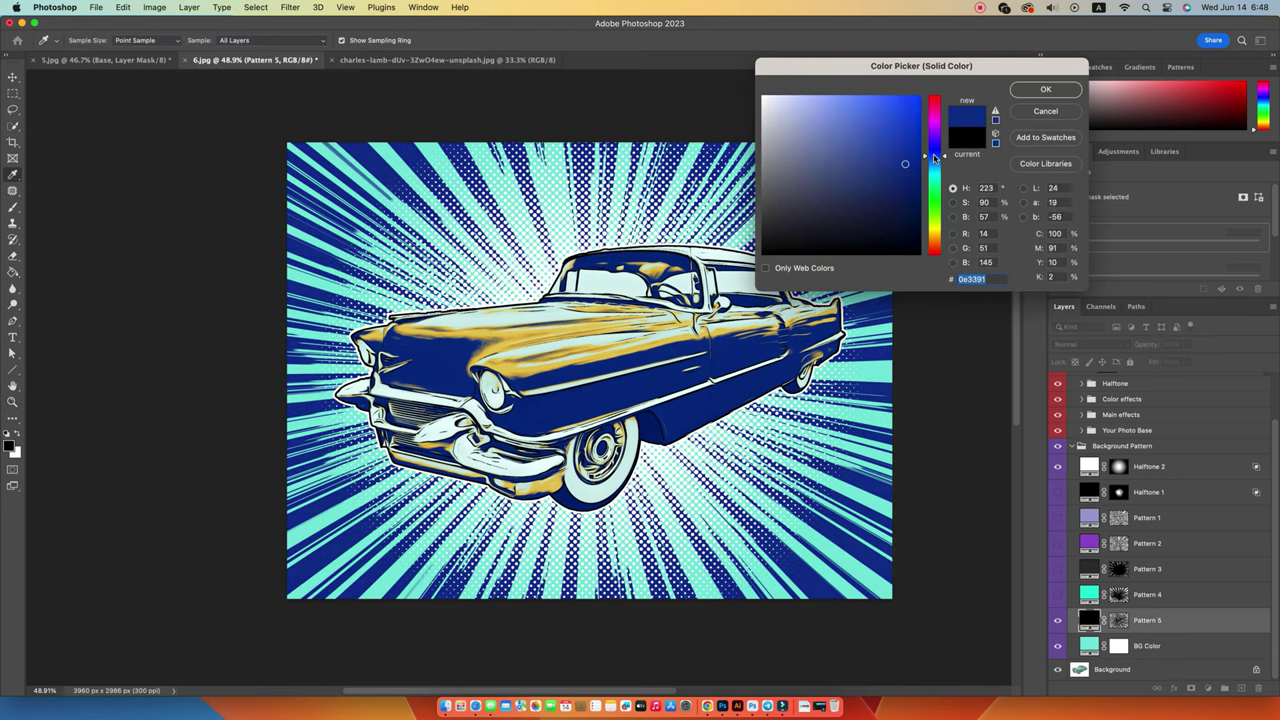
click(1045, 89)
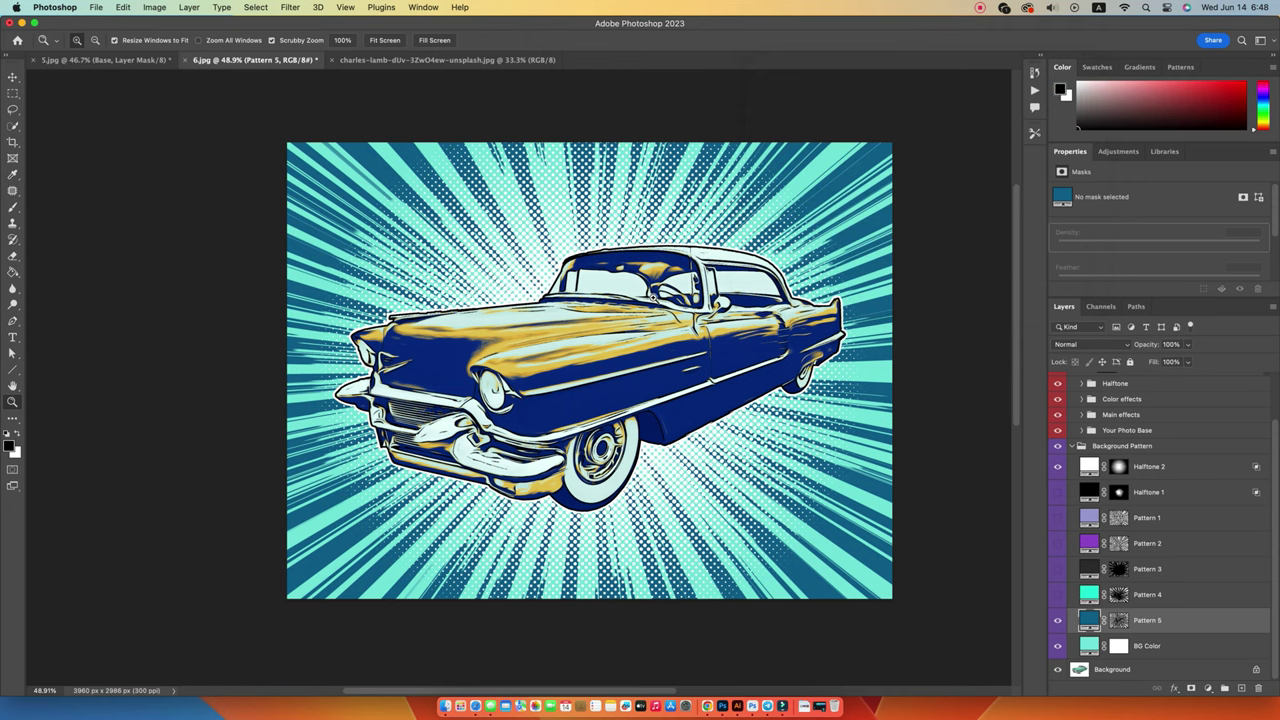
click(1057, 594)
click(1058, 569)
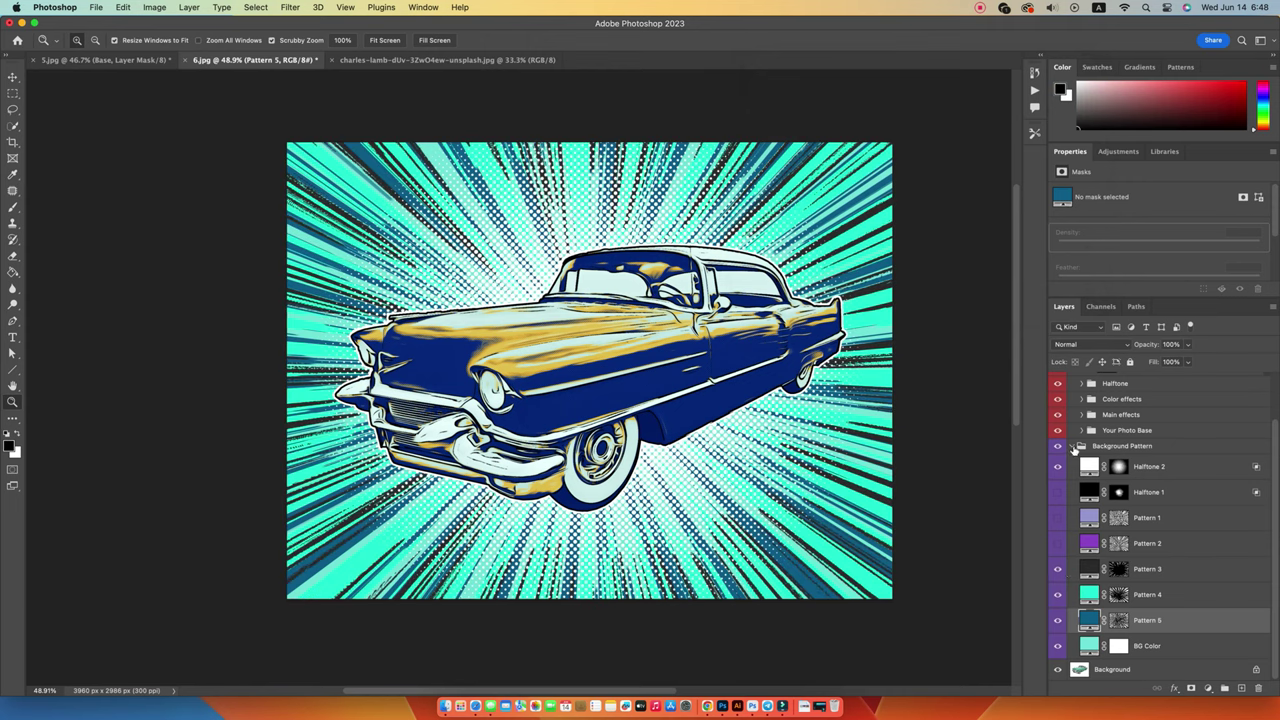
click(1075, 446)
- Show the torn Frame using Frame 2 instead of Frame 1, then switch to the deer photo
click(1066, 405)
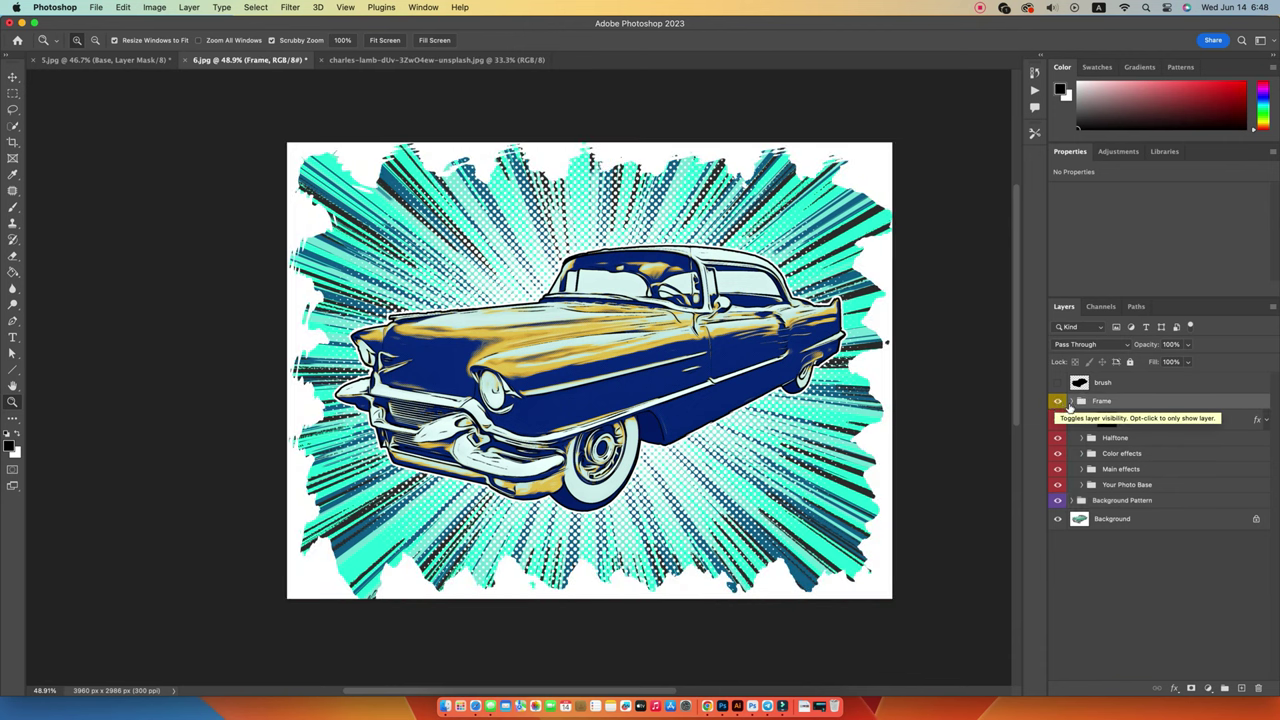
click(1071, 401)
click(1058, 497)
click(1058, 472)
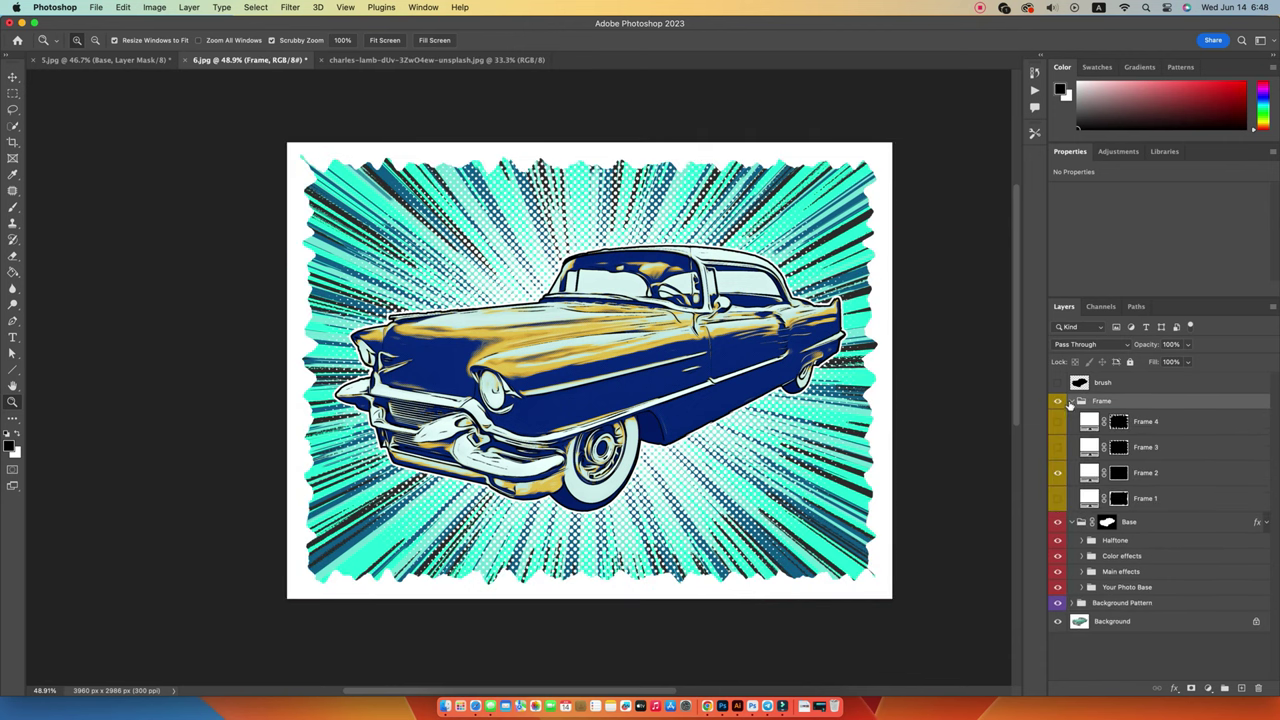
click(1071, 401)
scroll(725, 397, down, 2)
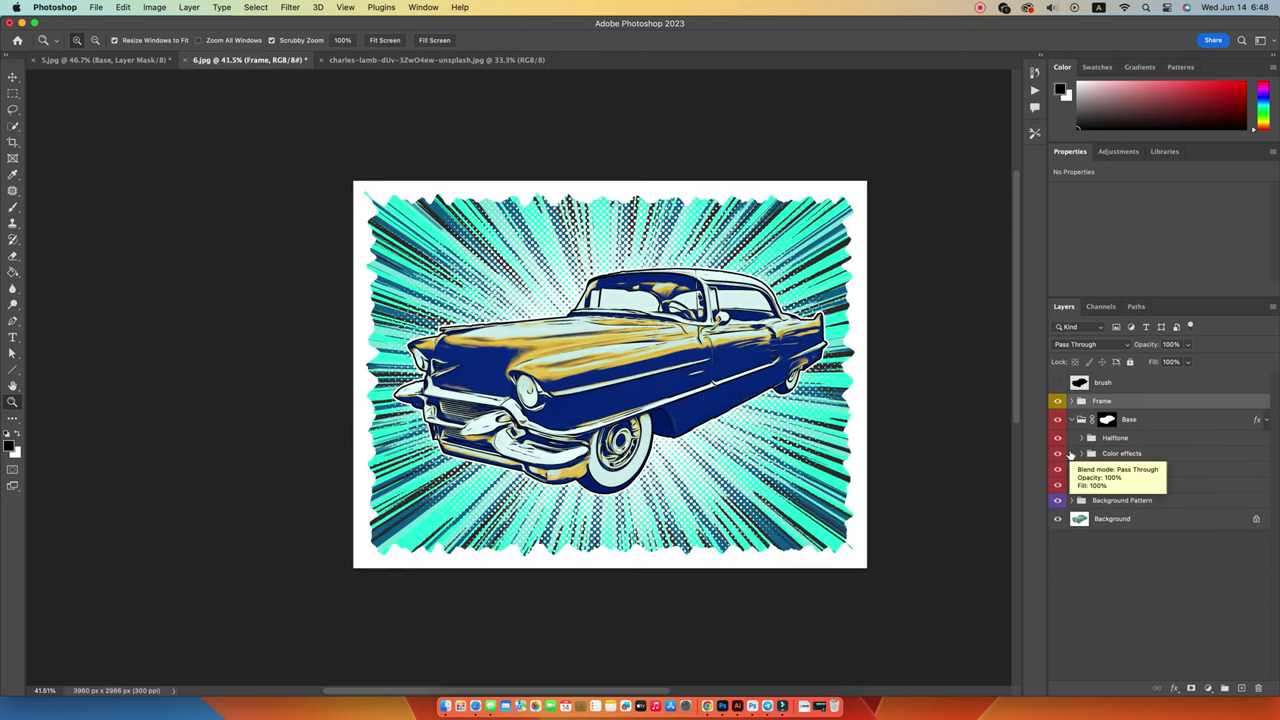
click(430, 60)
- Select the stag with Select Subject and drop the grass patch from the selection
drag(481, 397, 534, 384)
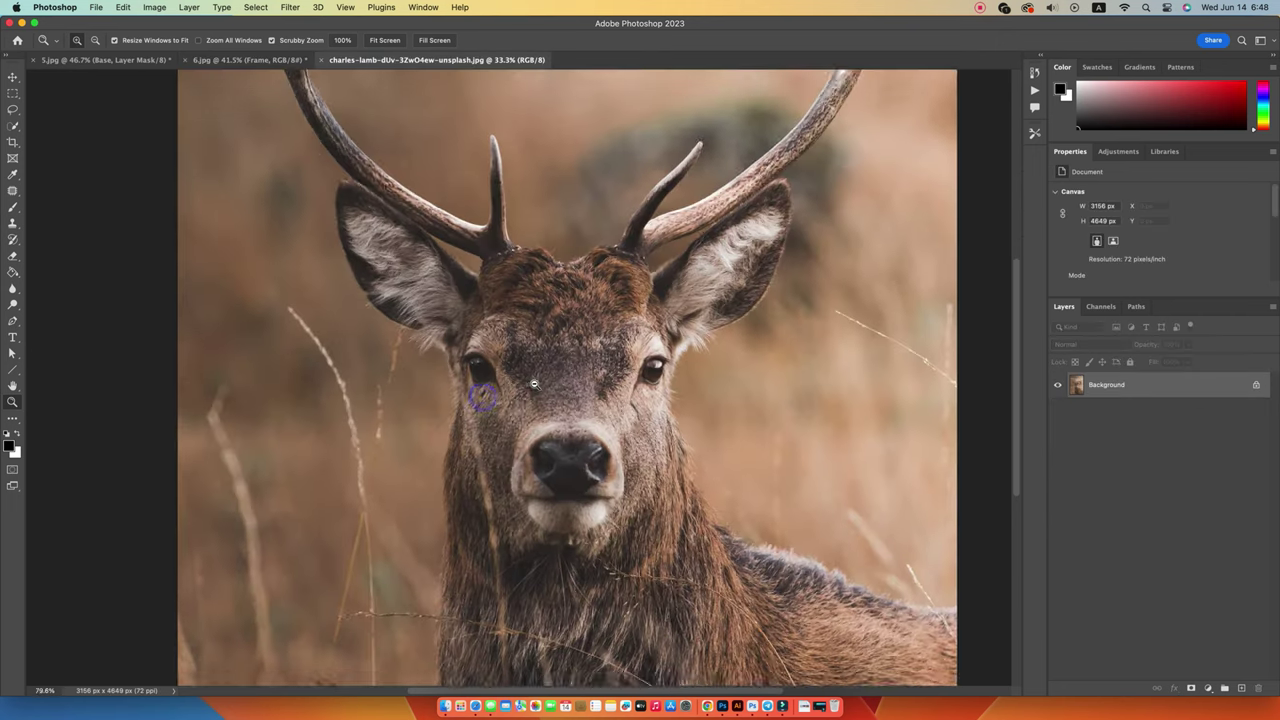
key(super+0)
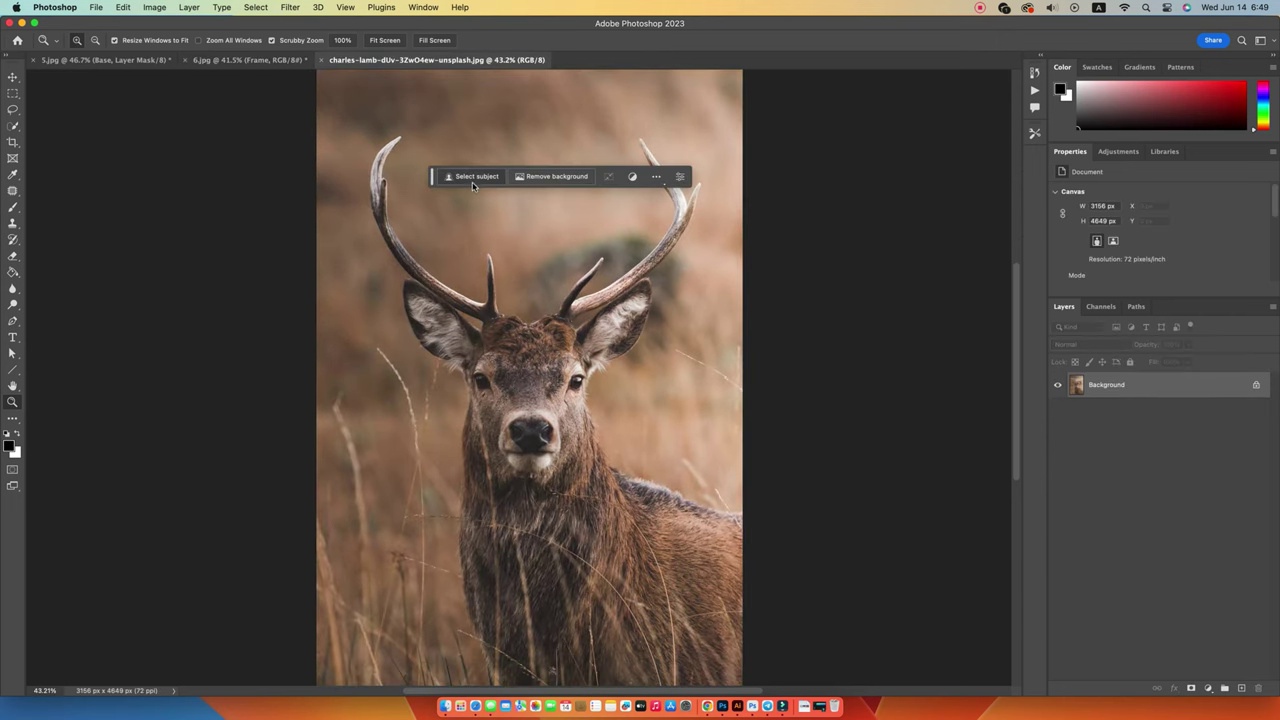
click(474, 177)
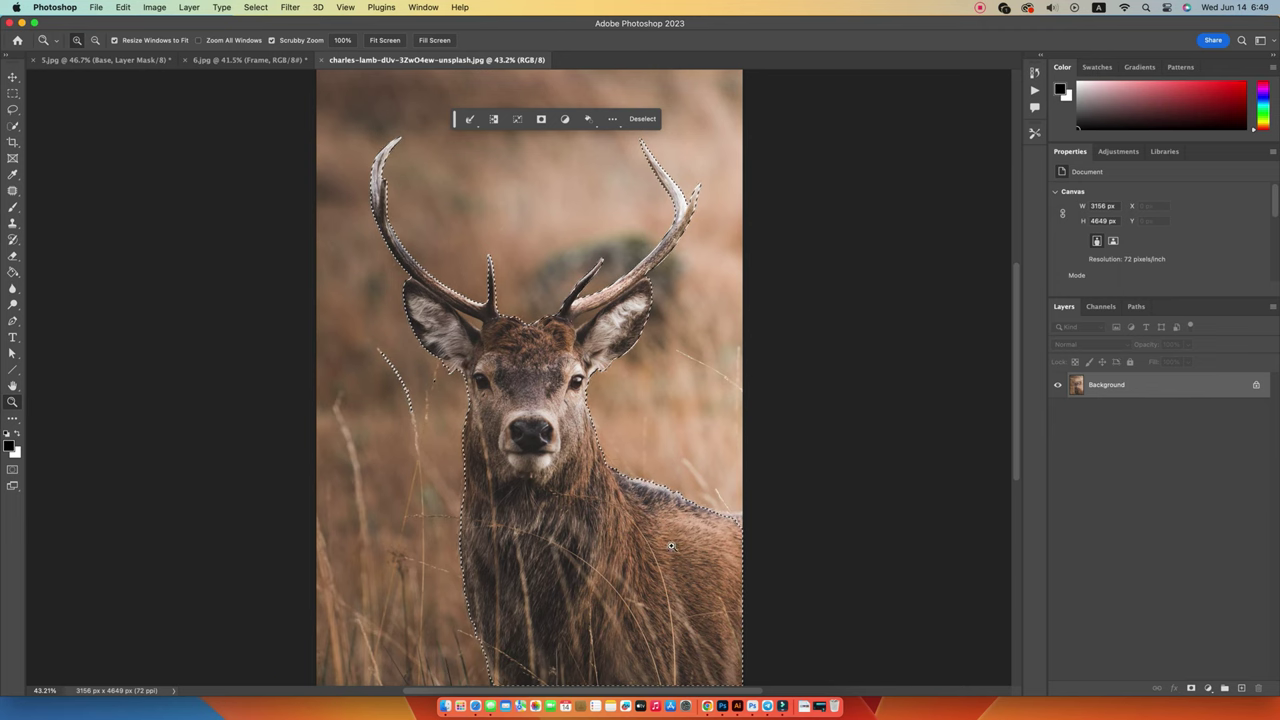
key(w)
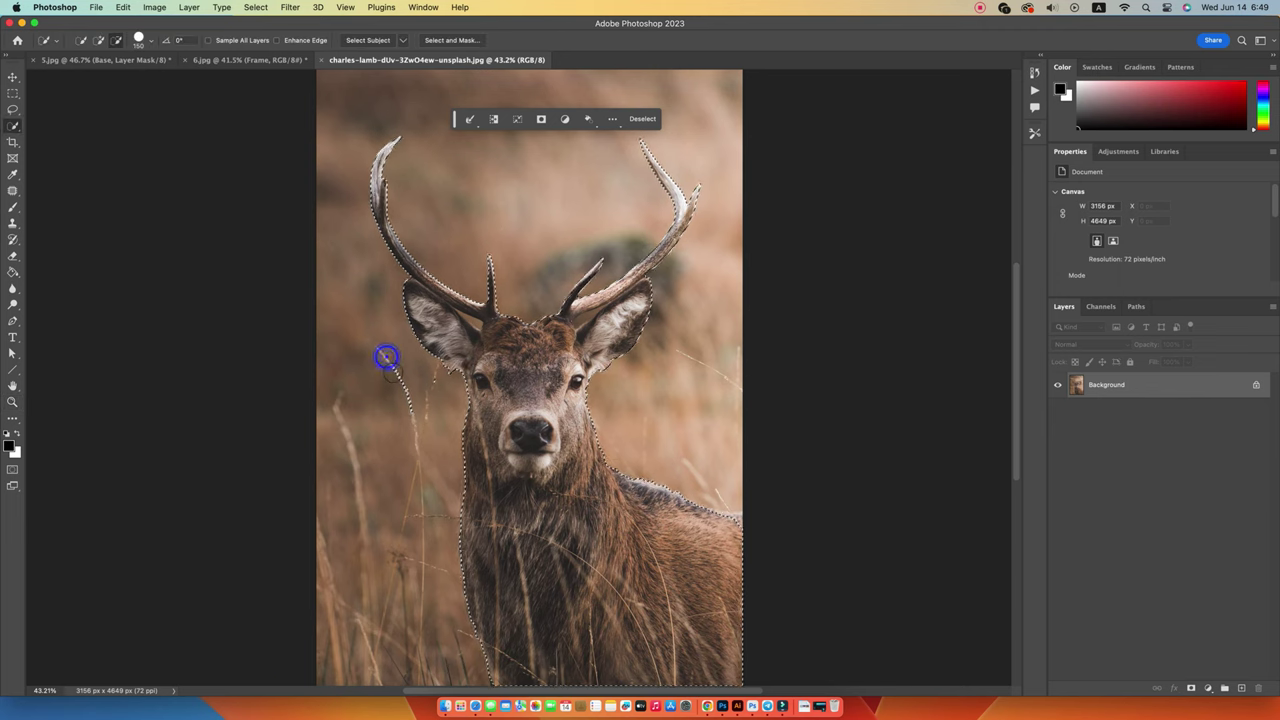
key(super+z)
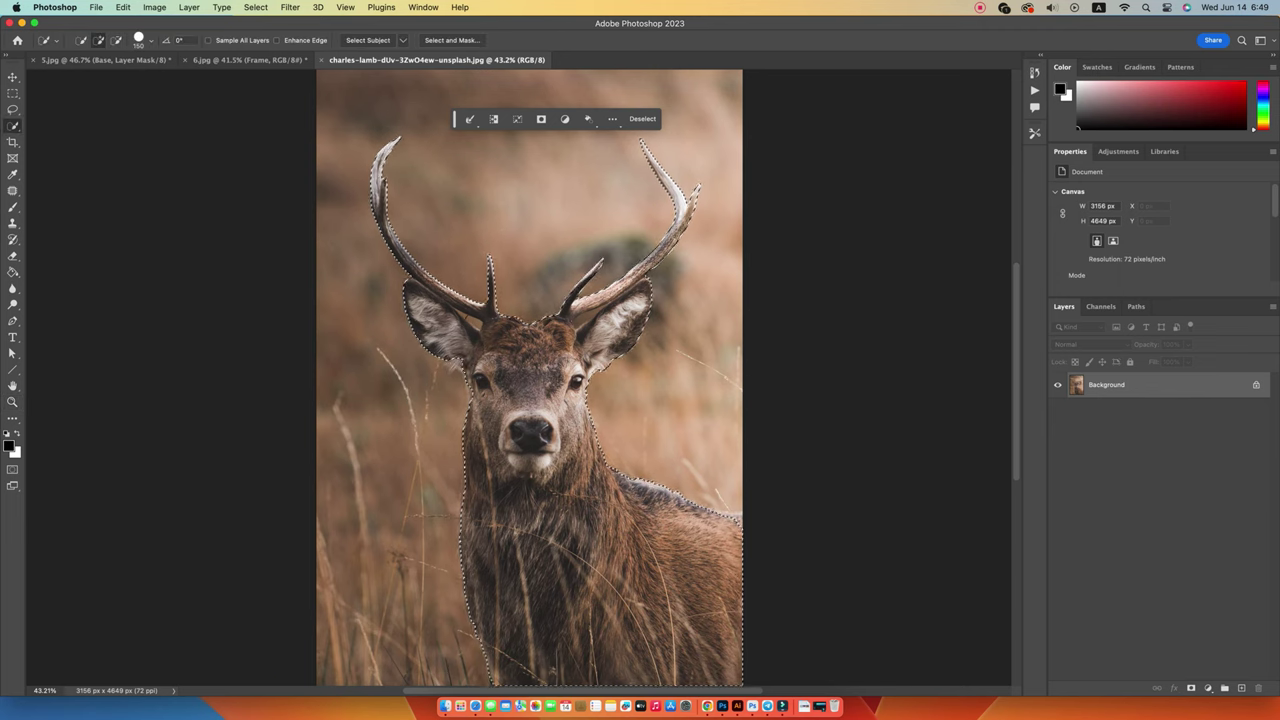
- Zoom in and subtract the background between the left ear and antler
key(z)
click(771, 630)
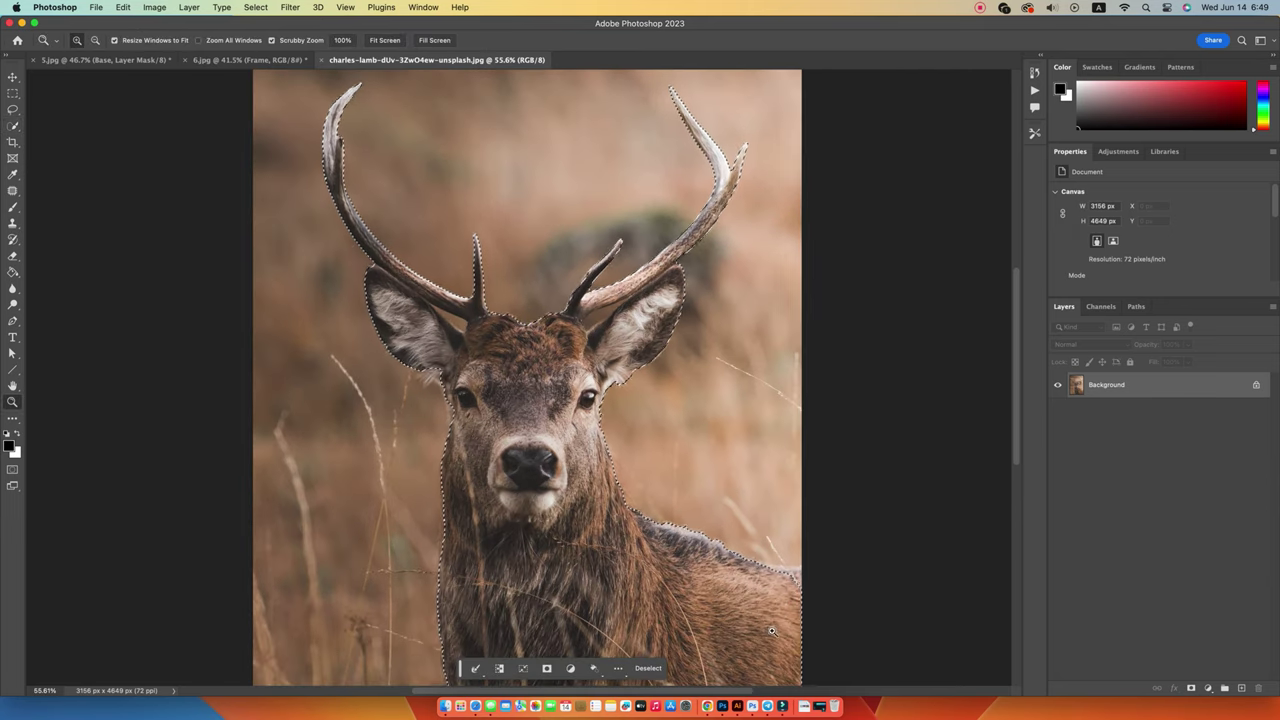
key(w)
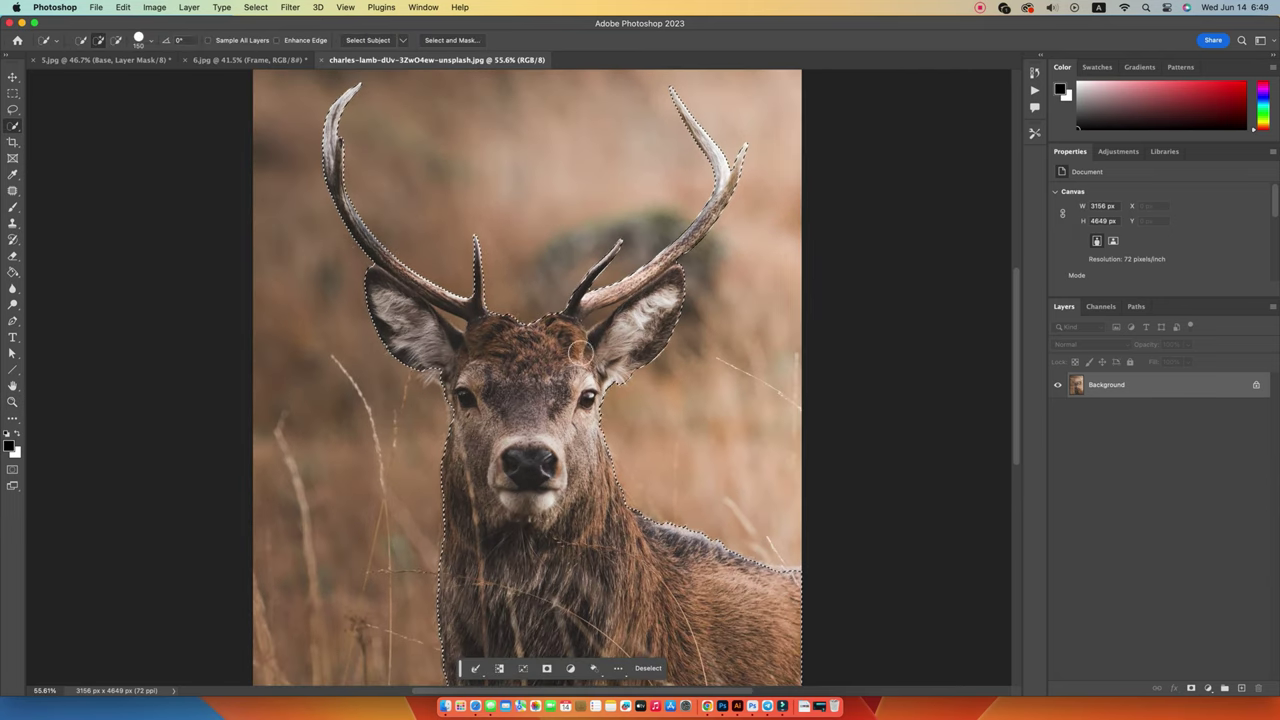
key(z)
drag(442, 310, 490, 373)
key(w)
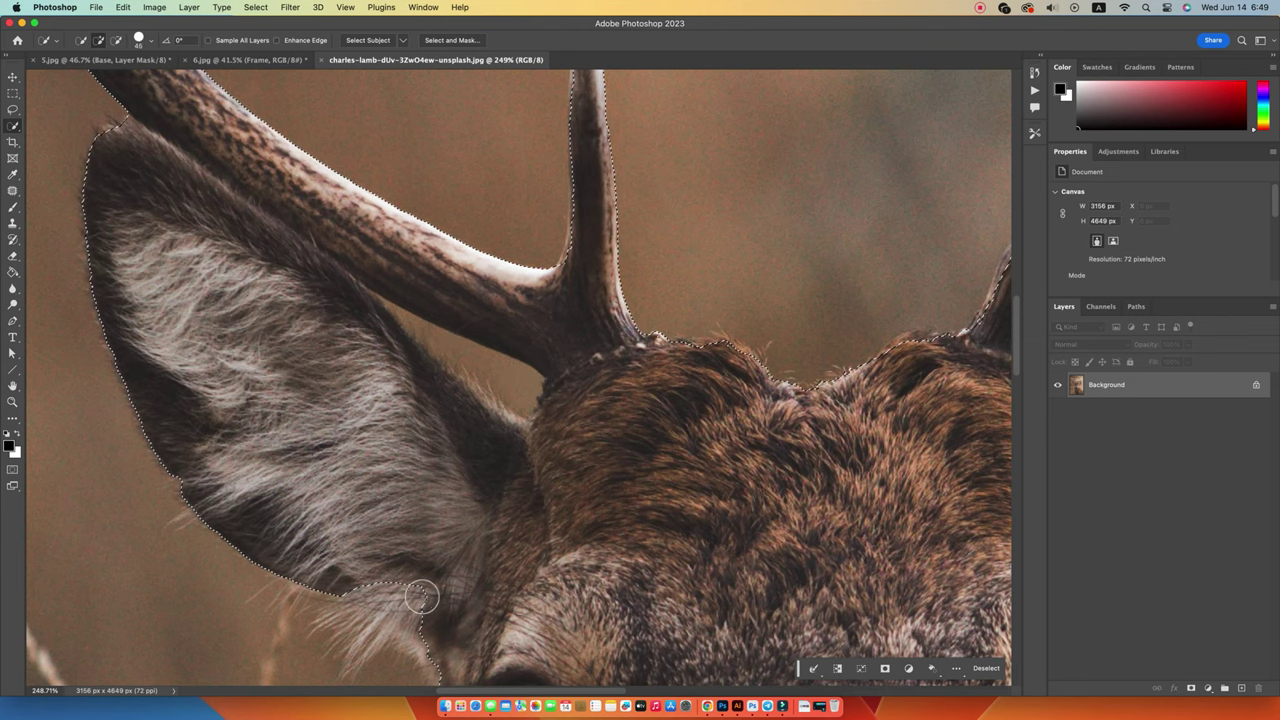
alt+click(518, 386)
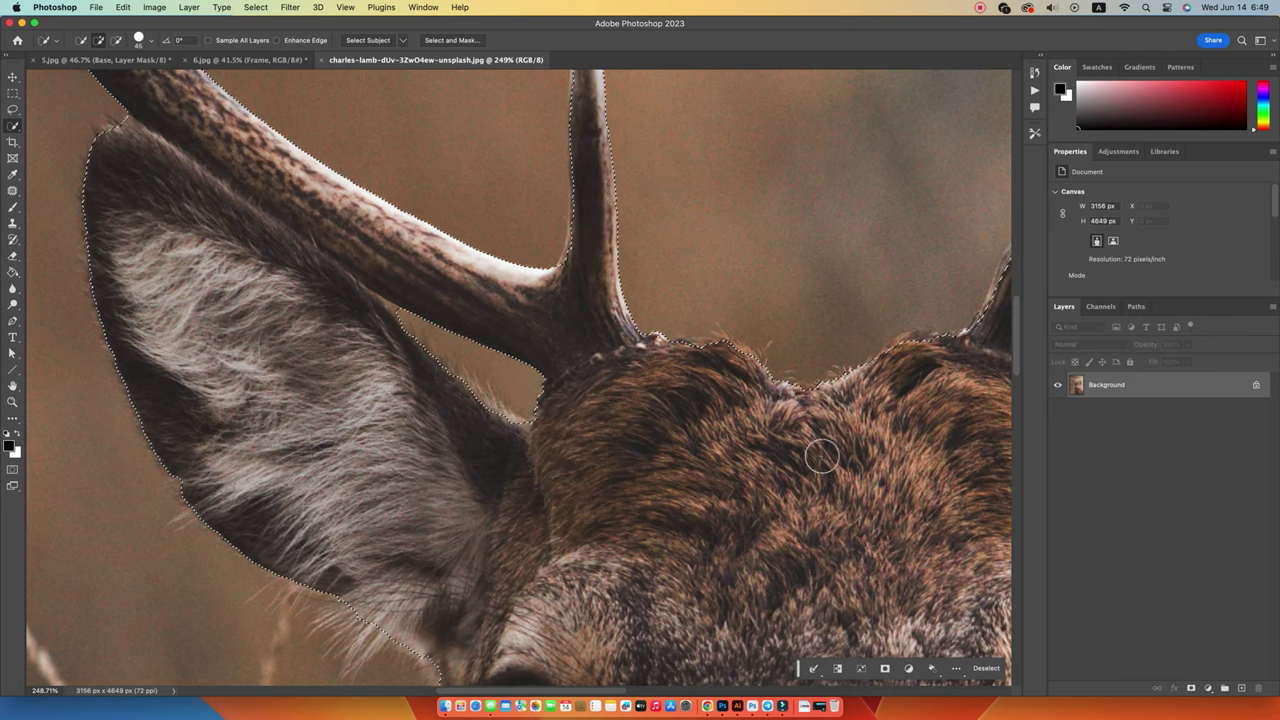
- Subtract the background under the right antler and tidy its edge with a size-15 brush
drag(877, 430, 422, 462)
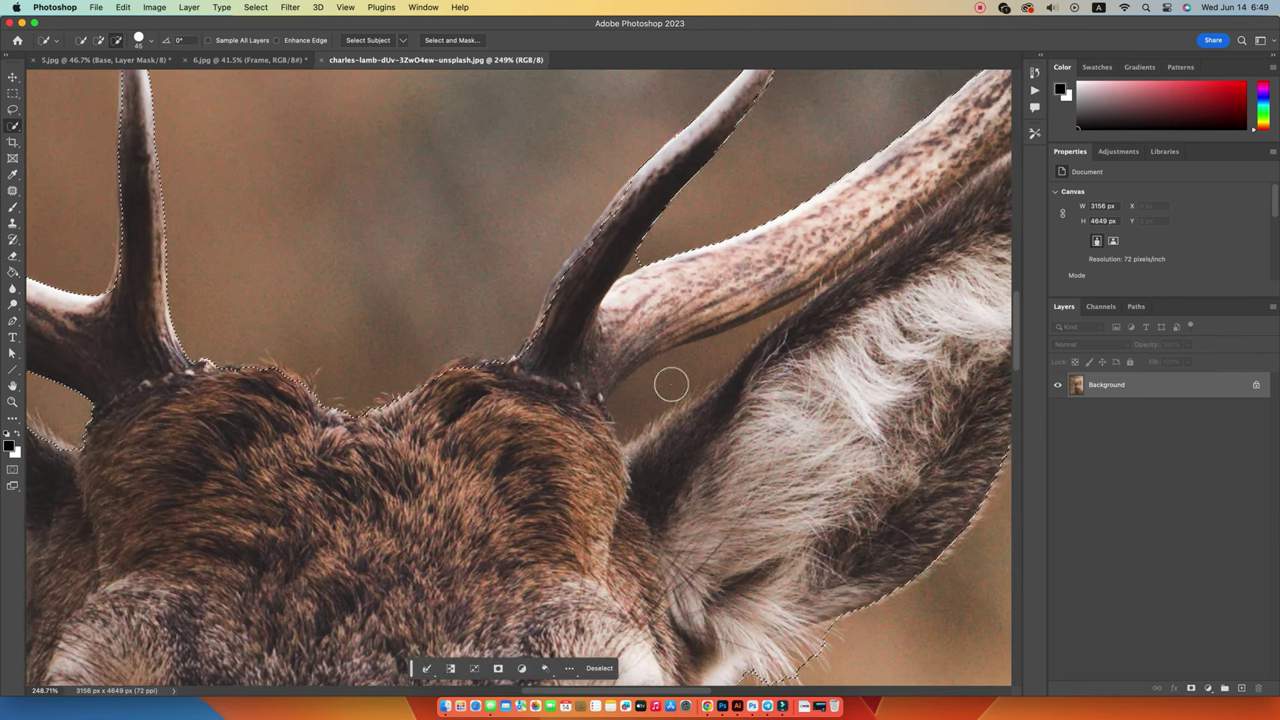
mouse_move(644, 403)
mouse_down()
mouse_move(803, 331)
mouse_move(632, 341)
mouse_move(737, 341)
mouse_up()
key(bracketleft)
key(bracketleft)
key(bracketleft)
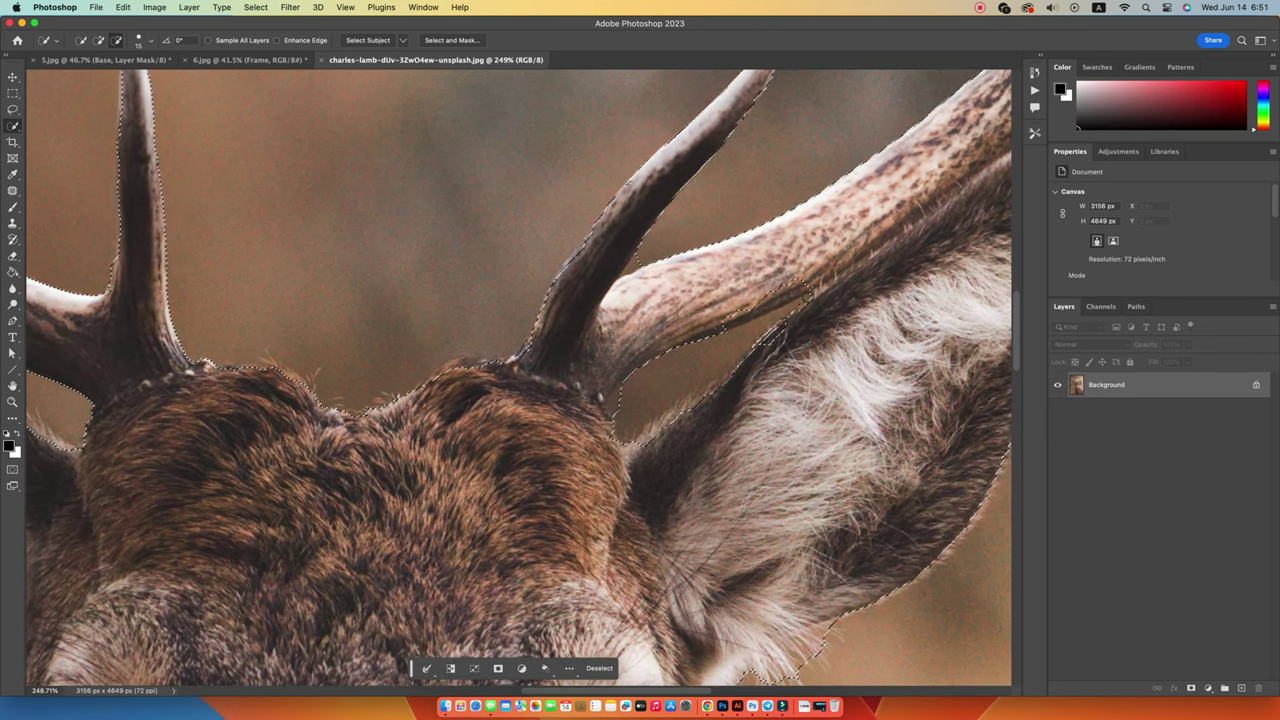
mouse_move(807, 281)
mouse_down()
mouse_move(618, 407)
mouse_move(661, 334)
mouse_up()
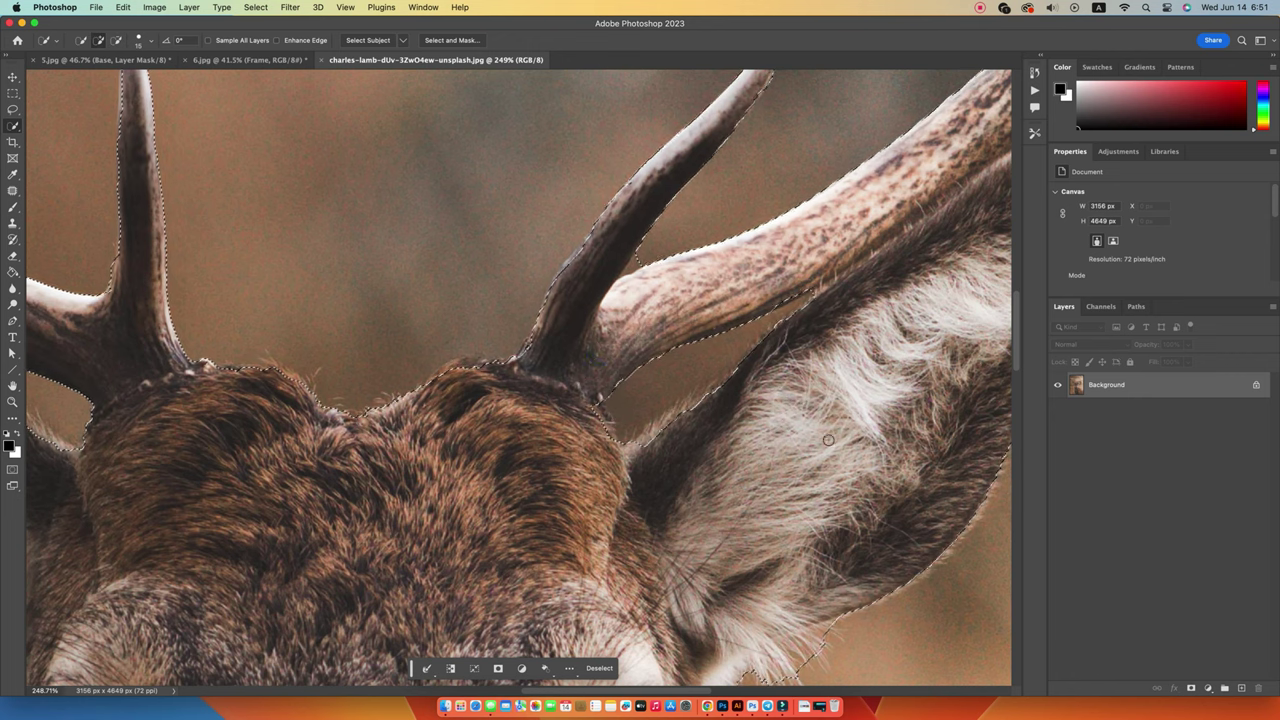
- Enlarge the selection brush to 40 and zoom out to fit the whole stag
key(z)
drag(886, 485, 690, 408)
key(w)
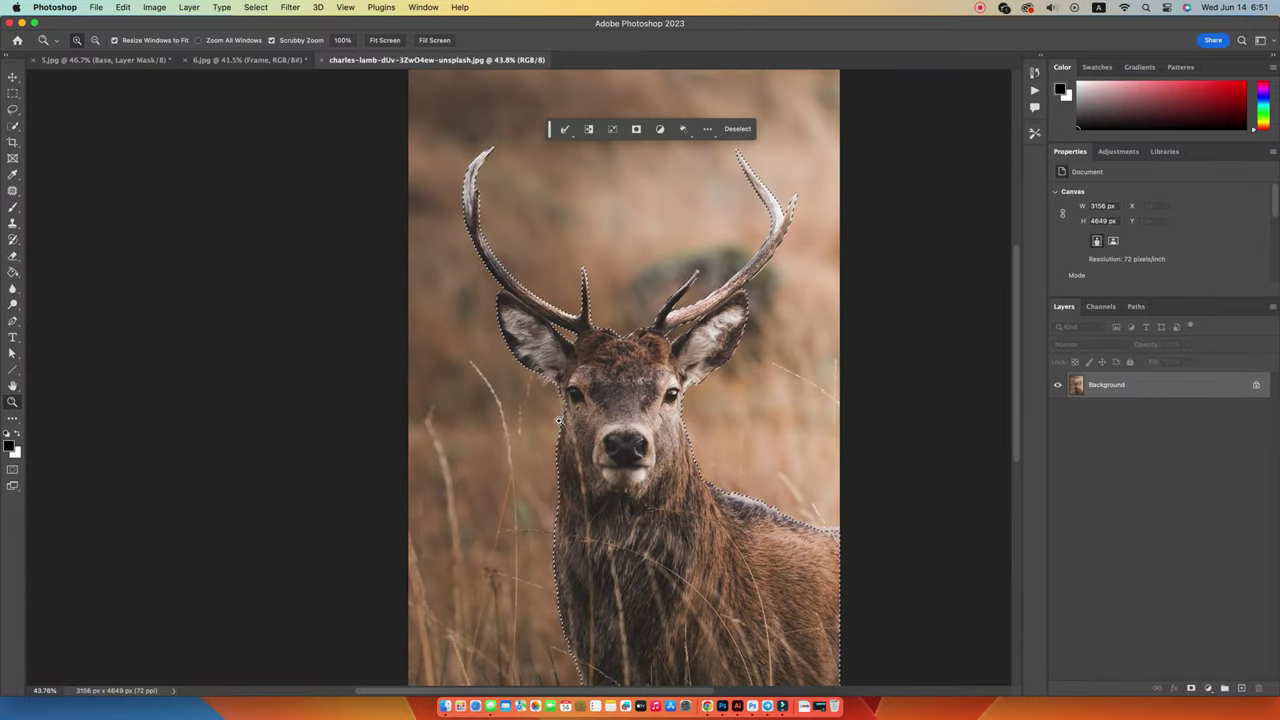
scroll(578, 422, up, 5)
key(bracketright)
key(bracketright)
key(bracketright)
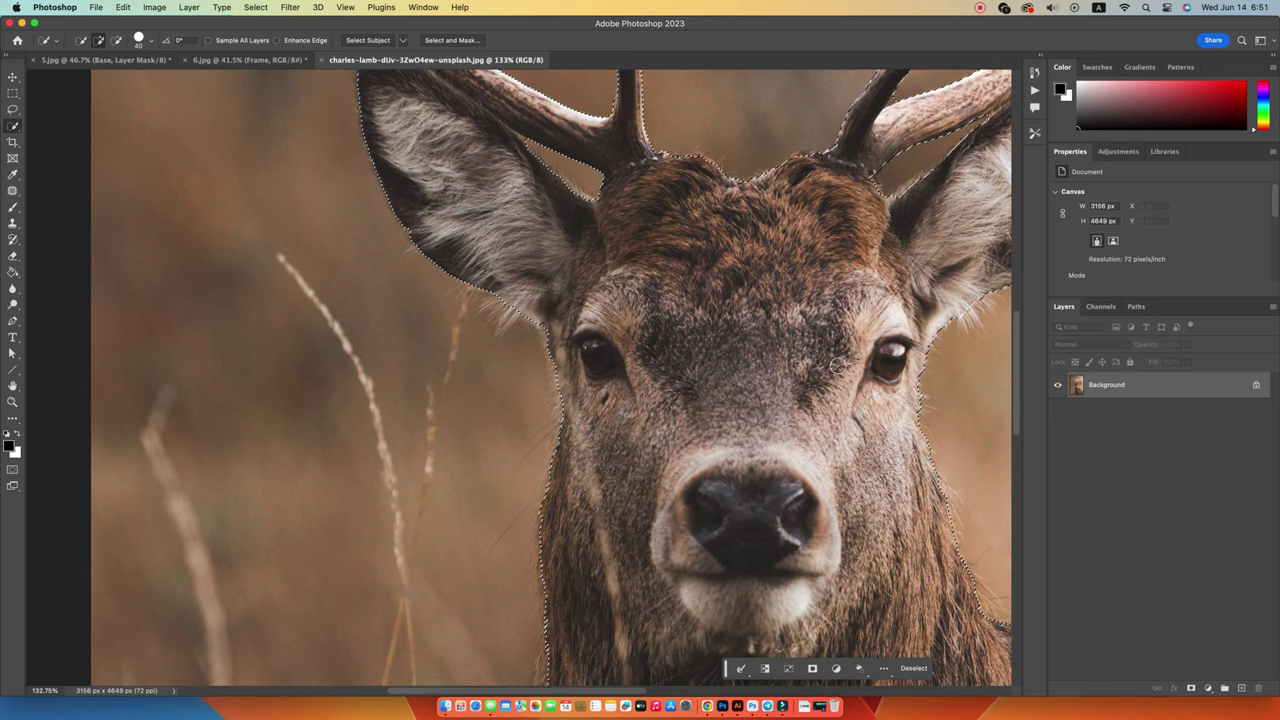
key(z)
drag(901, 353, 851, 367)
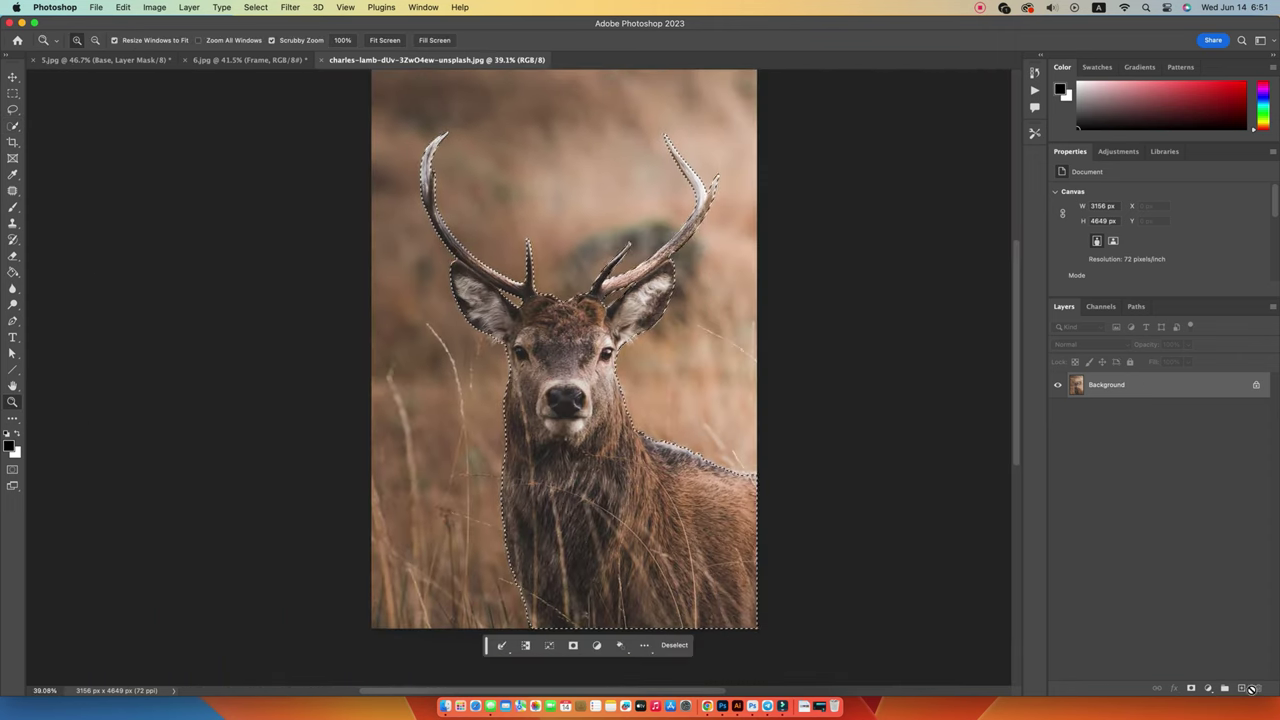
key(super+j)
- Fill the stag selection with solid black, deselect, and play the Pop Art action
key(g)
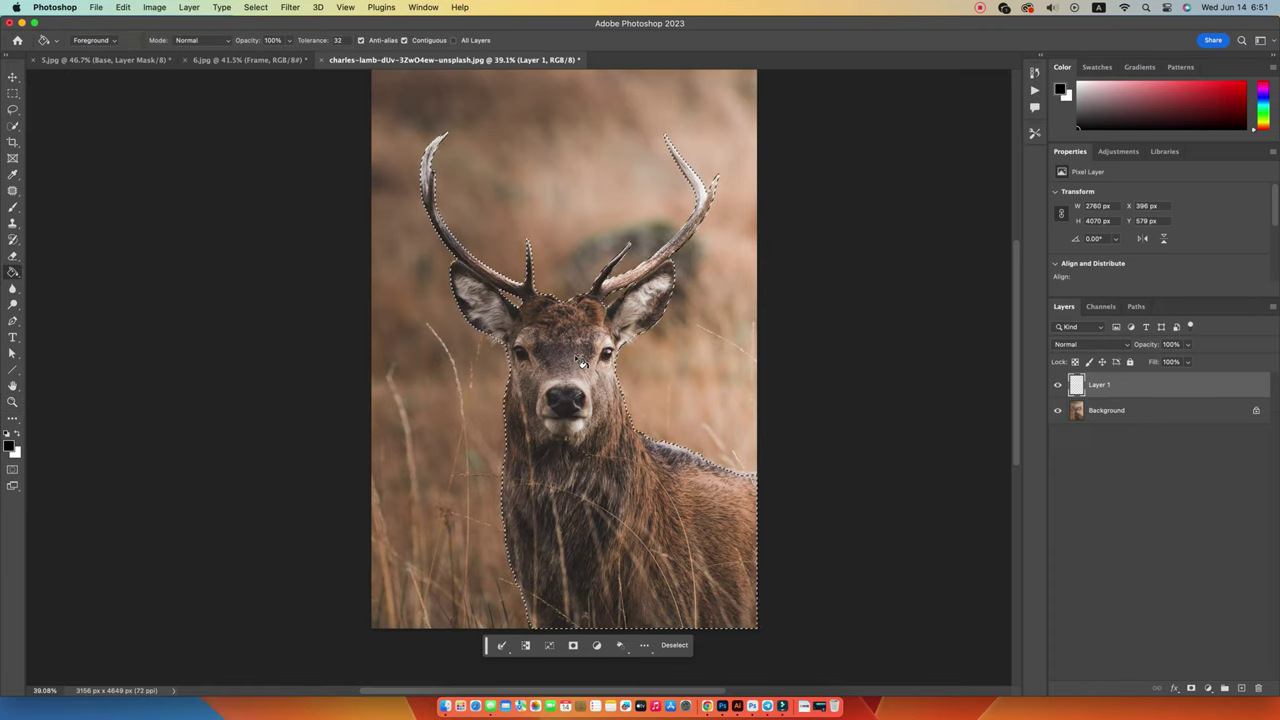
click(575, 347)
key(super+d)
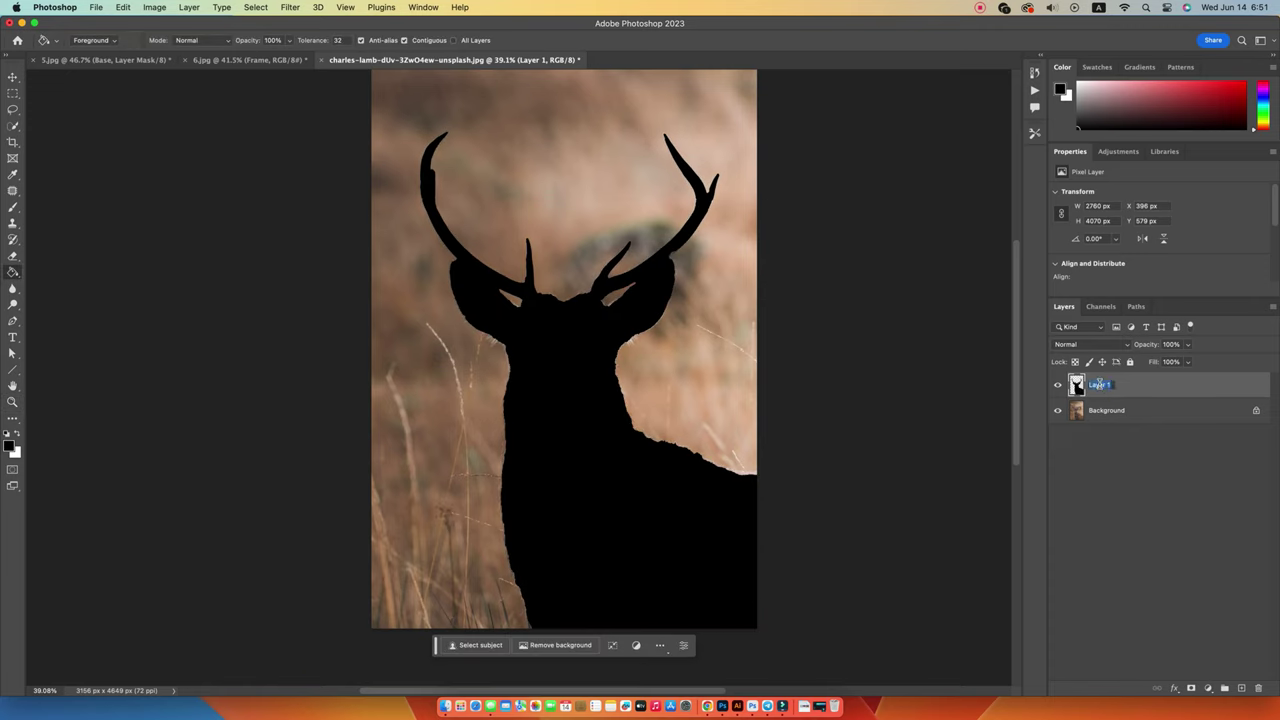
text(brush)
key(v)
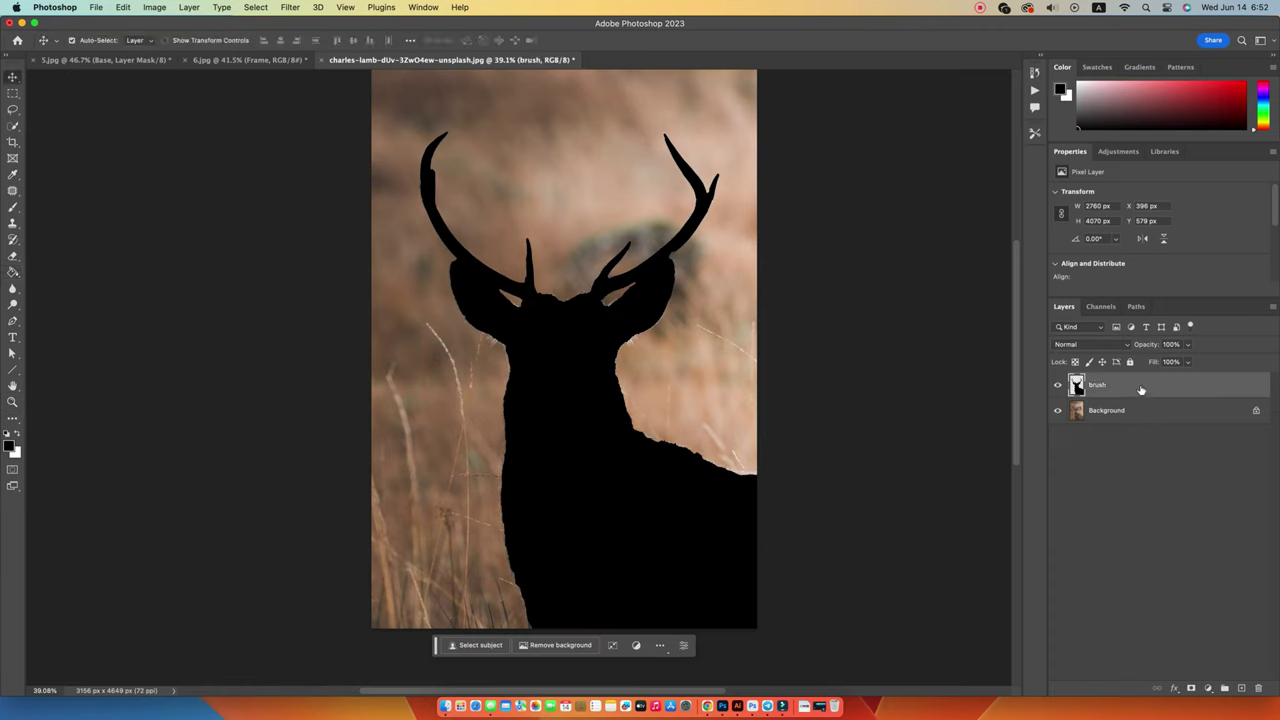
click(1034, 90)
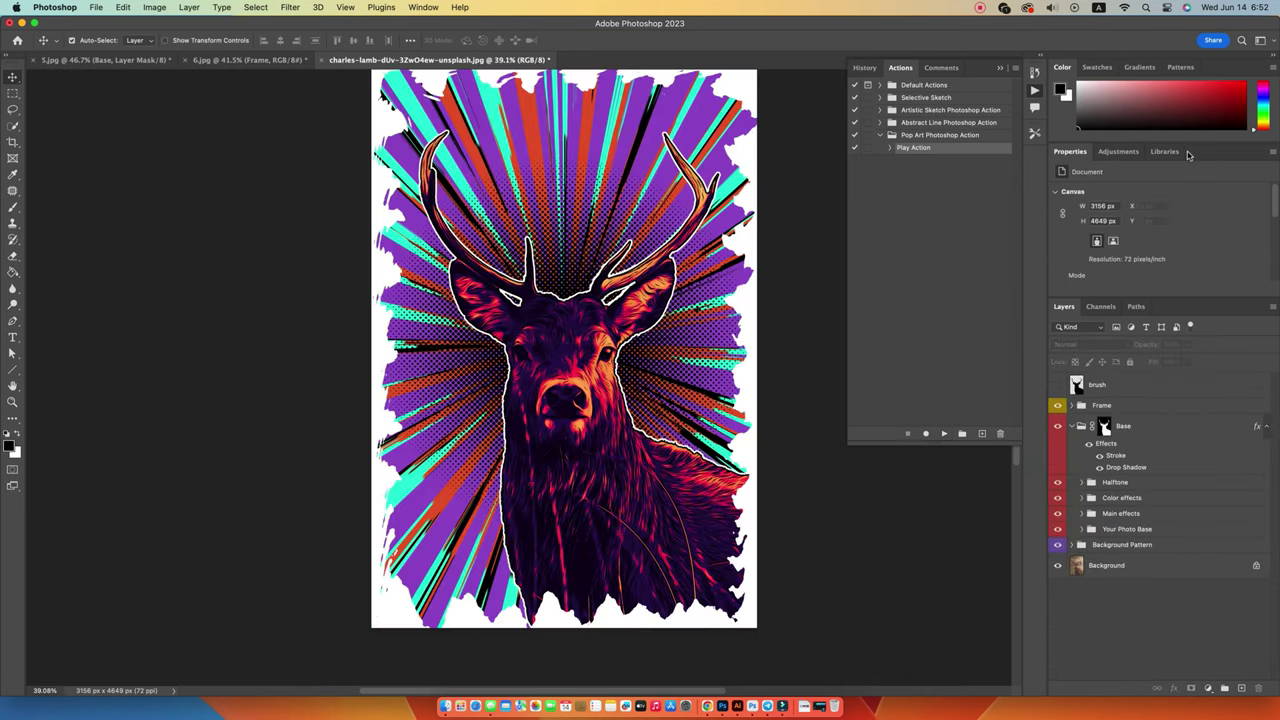
key(F9)
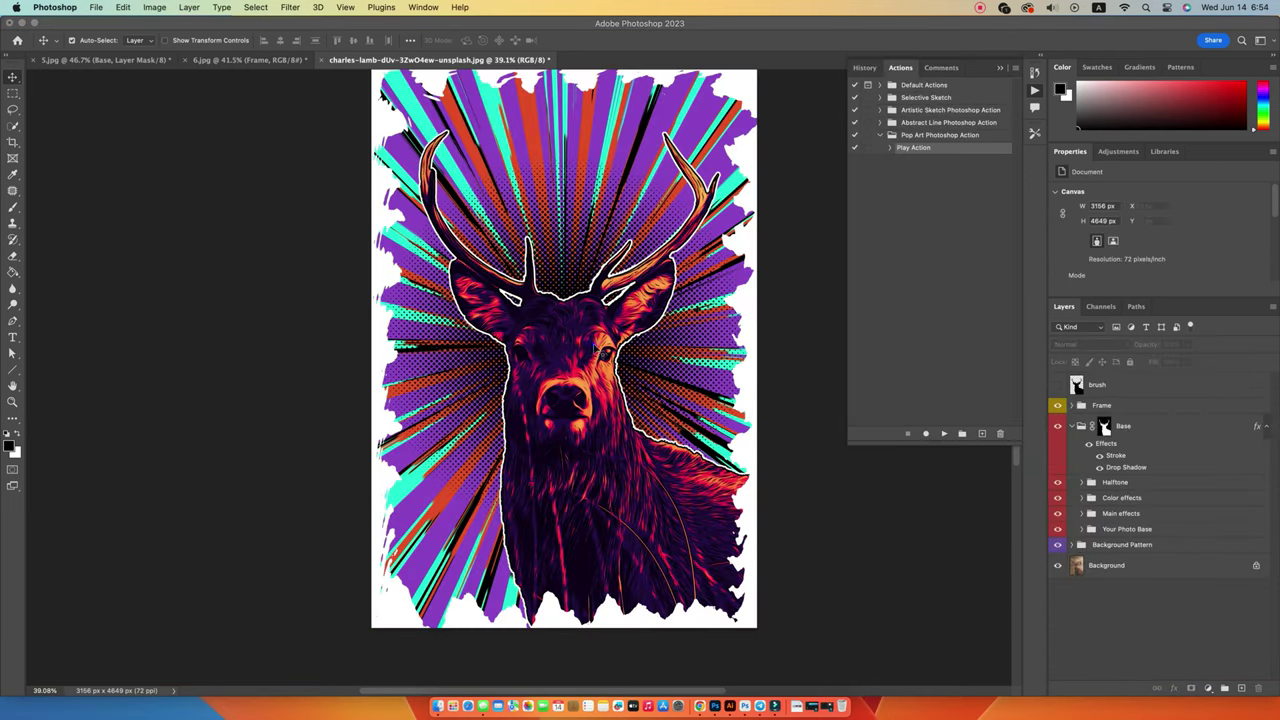
- Toggle the Color effects layers to compare deer colour variants, ending on purple
click(1170, 422)
click(1081, 432)
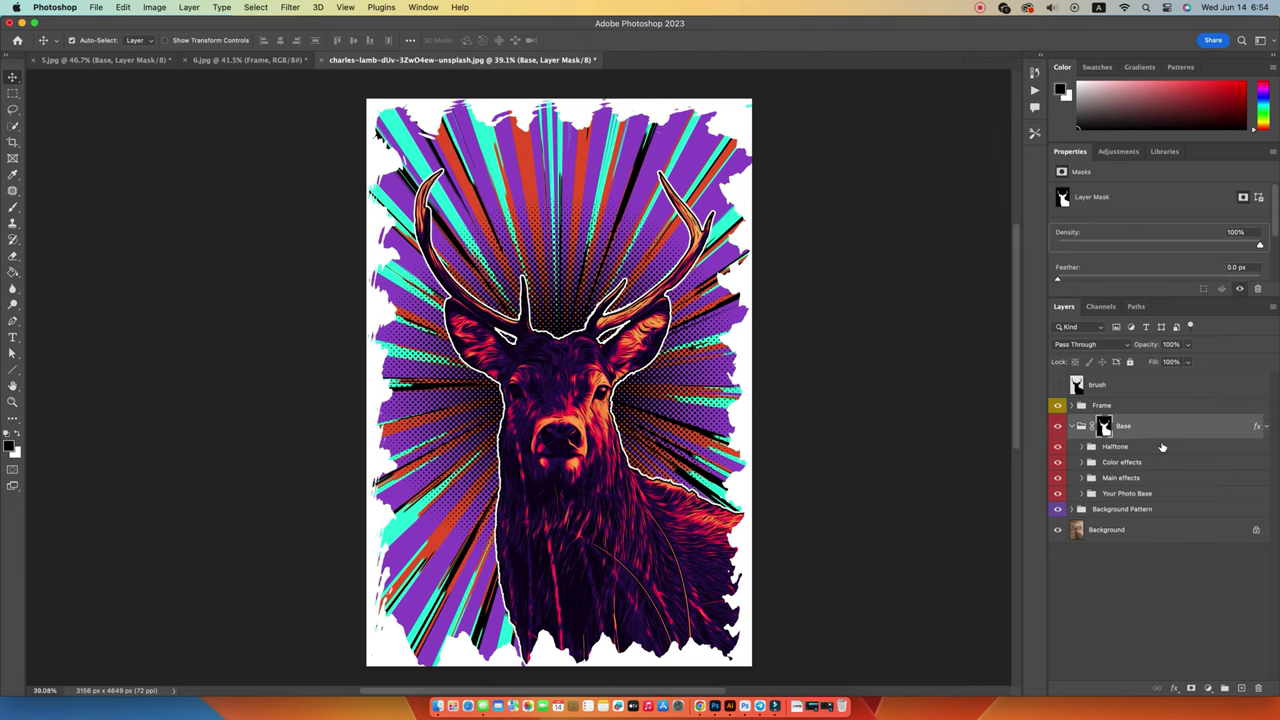
click(1079, 465)
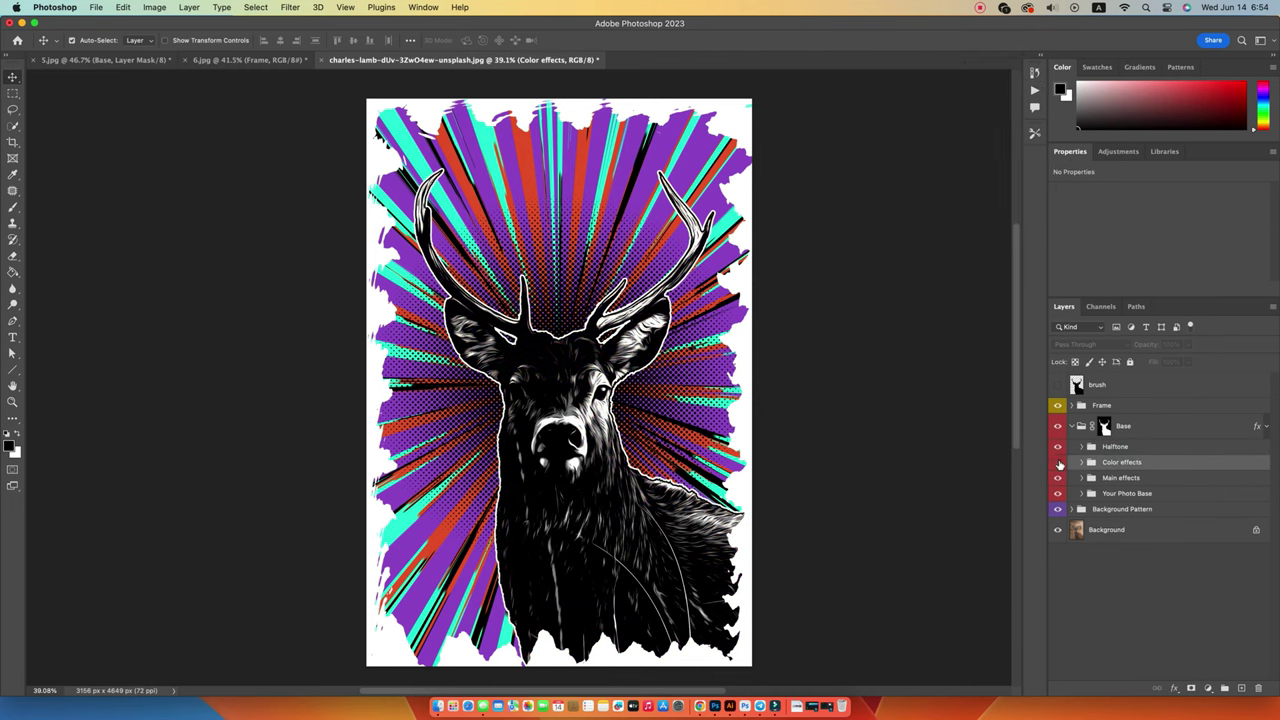
click(1058, 462)
click(1058, 483)
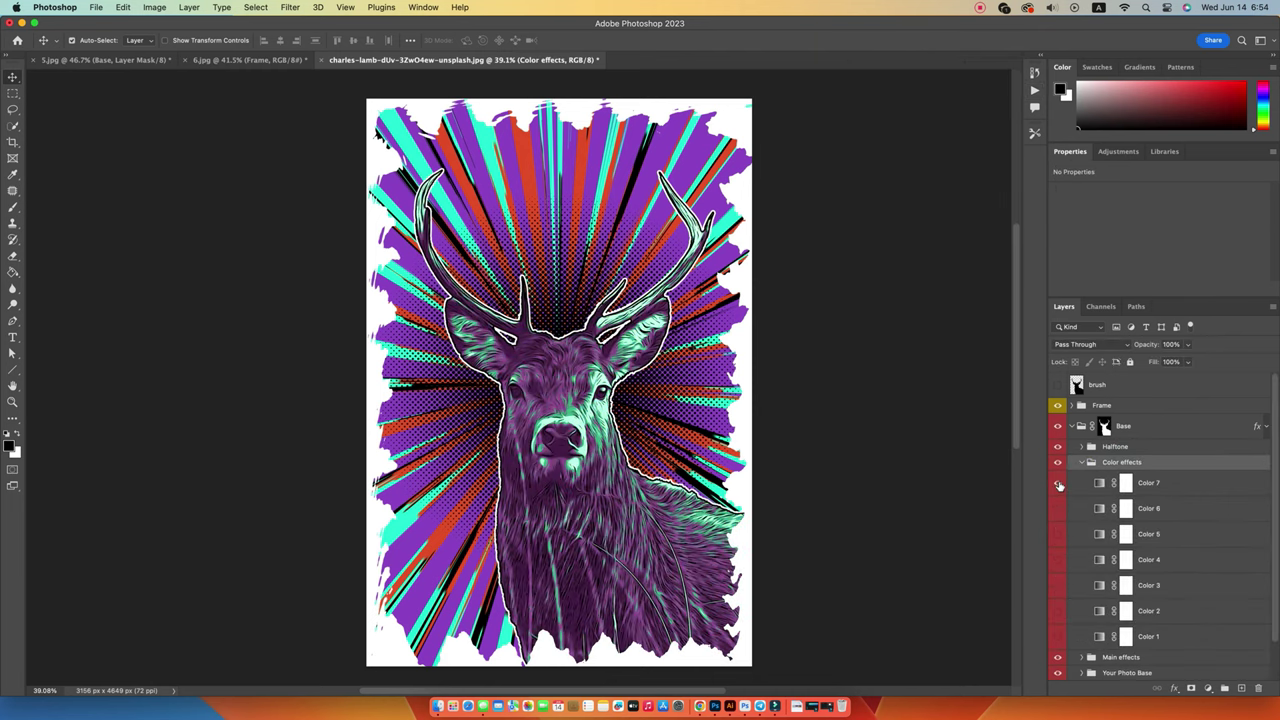
click(1058, 483)
click(1058, 533)
click(1058, 559)
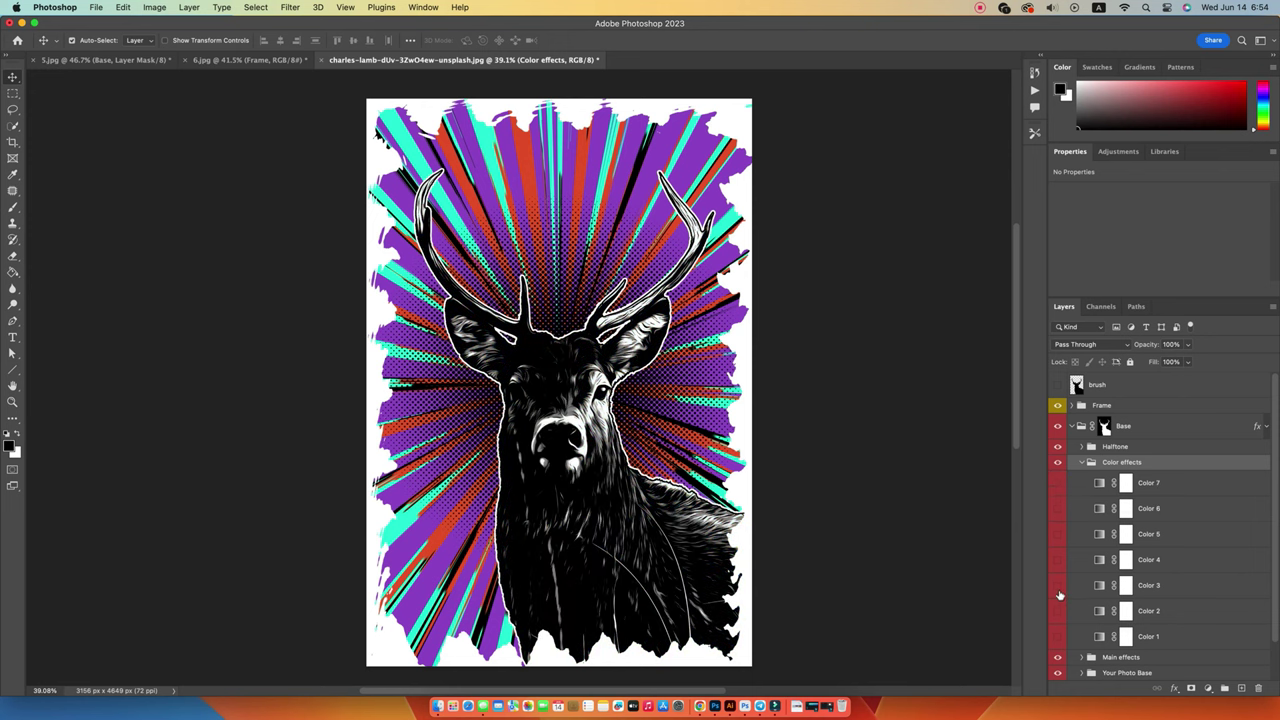
click(1058, 585)
click(1058, 610)
click(1058, 610)
click(1058, 610)
click(1058, 636)
click(1058, 610)
click(1058, 636)
click(1081, 462)
- Set the Light&Shadow Changing fill to a warm reddish-brown tan (b29a6c)
click(1135, 448)
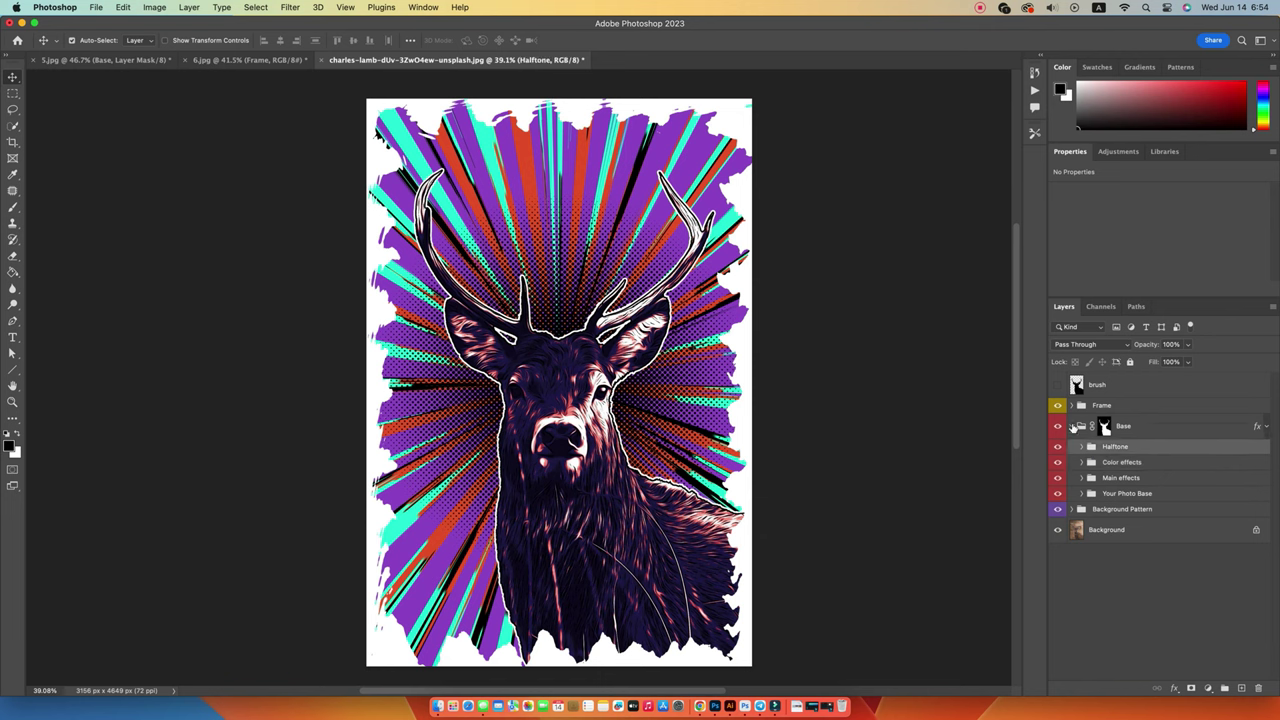
click(1120, 478)
click(1081, 478)
click(1170, 524)
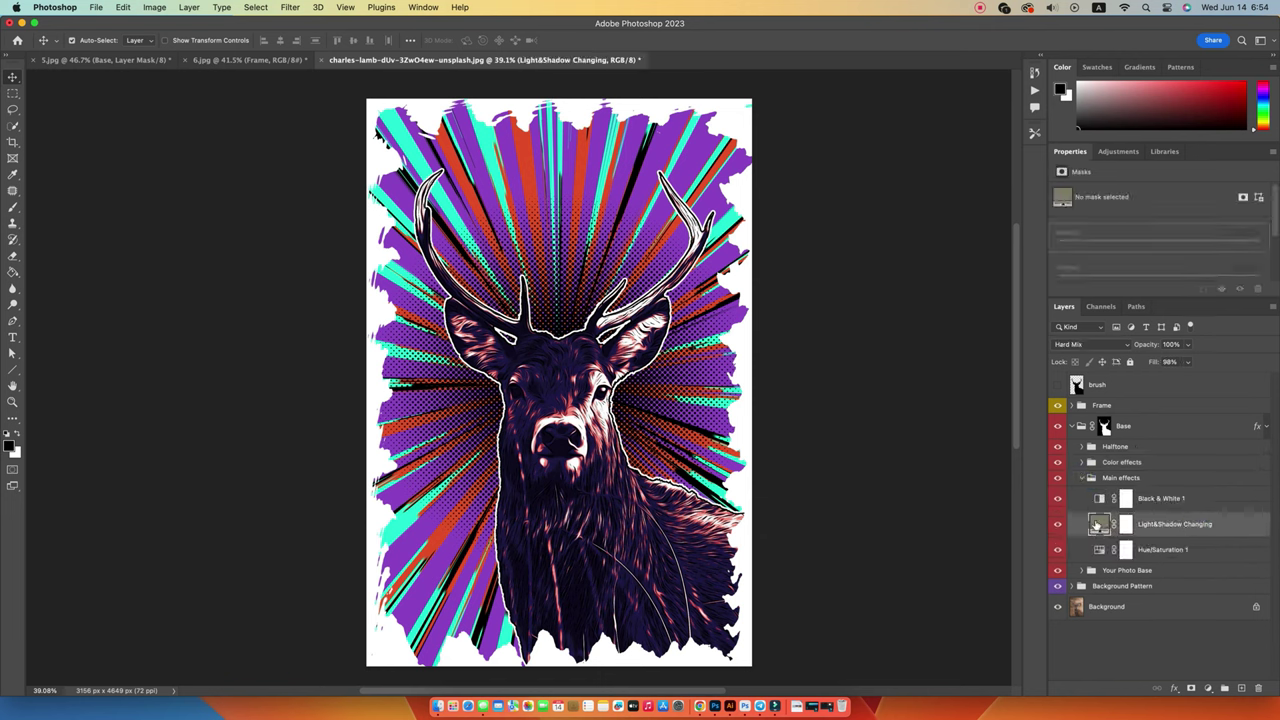
double_click(1099, 523)
mouse_move(809, 163)
mouse_down()
mouse_move(873, 141)
mouse_move(797, 151)
mouse_up()
click(1057, 98)
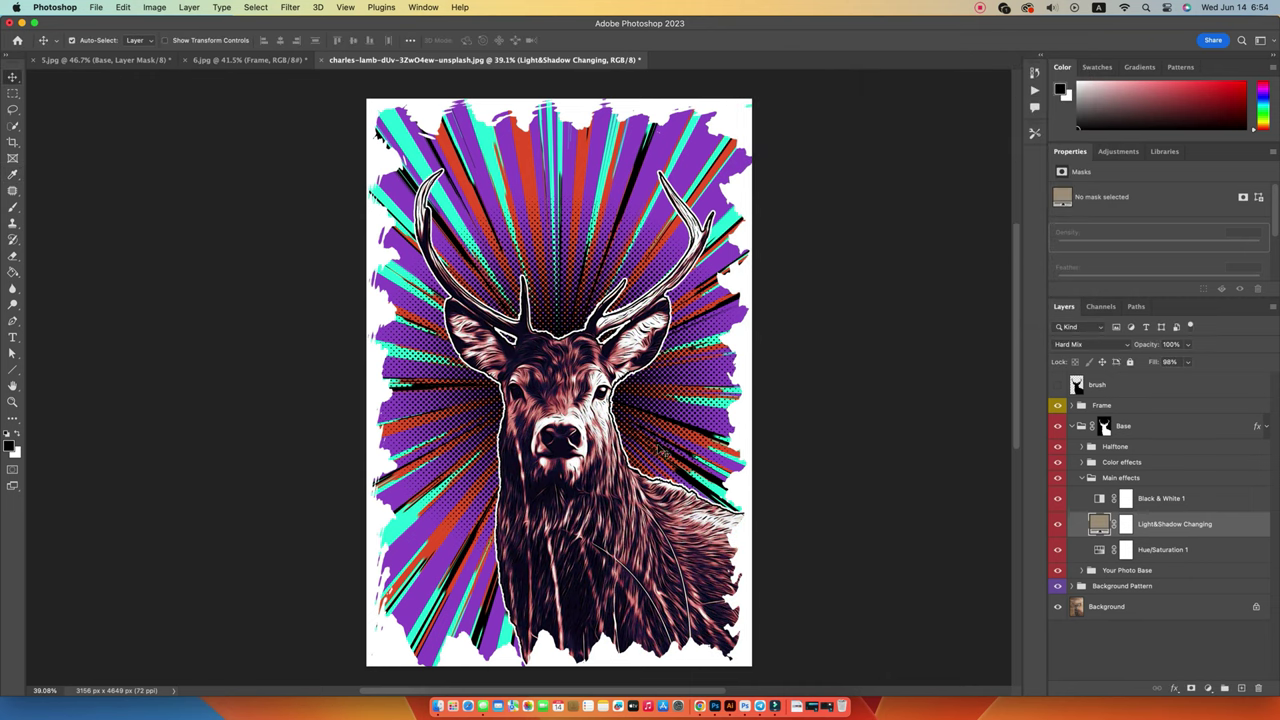
click(1086, 480)
- Keep the Halftone 1 dots and hide the purple Pattern 2 rays
click(1142, 510)
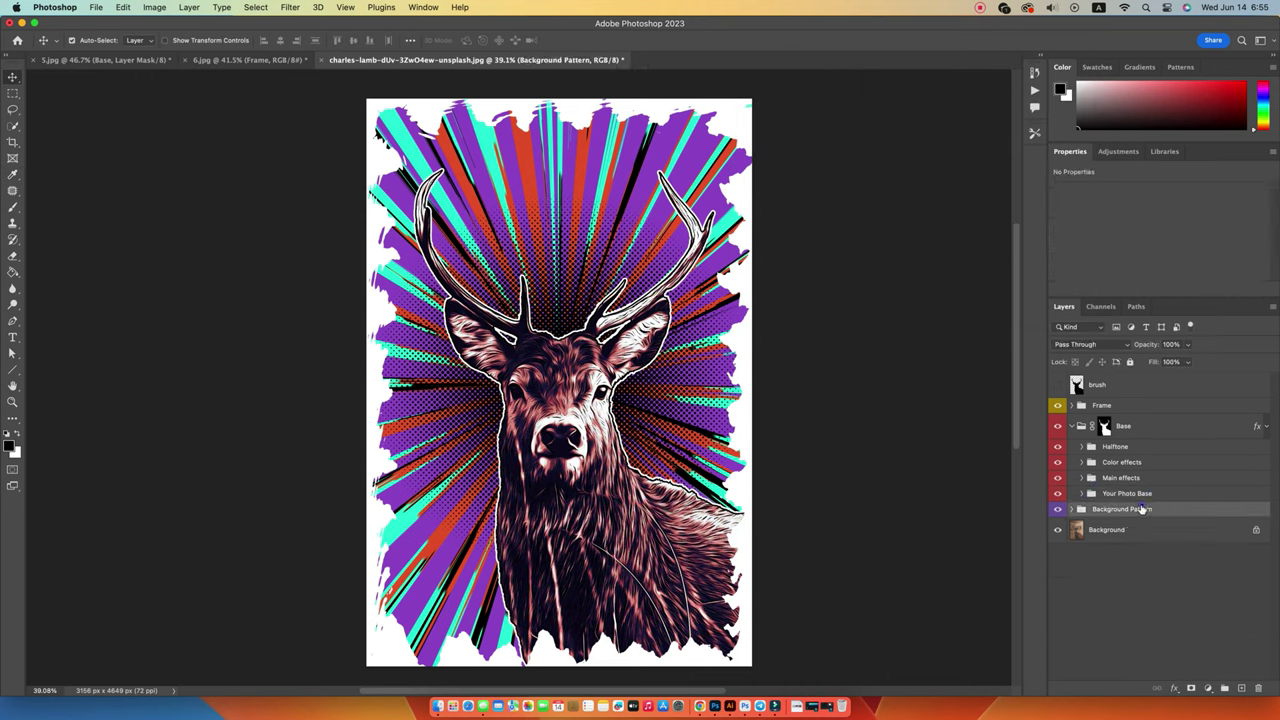
click(1081, 509)
click(1057, 555)
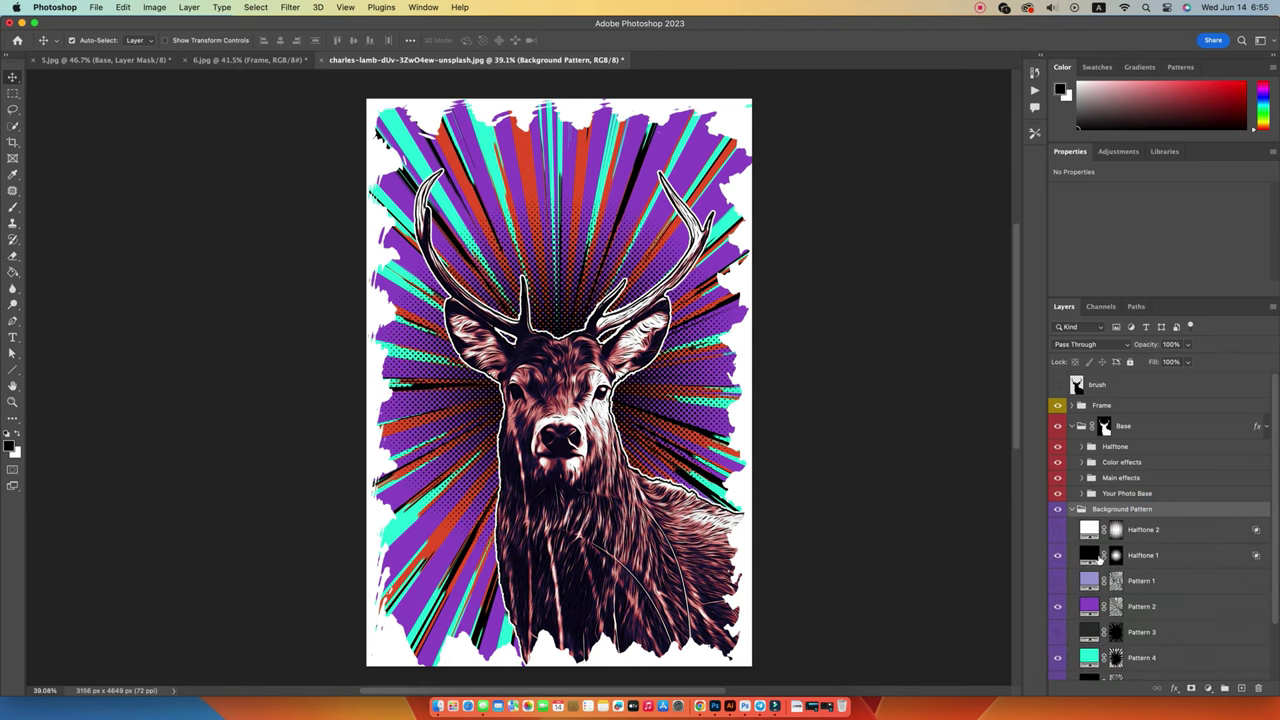
click(1096, 558)
click(1040, 91)
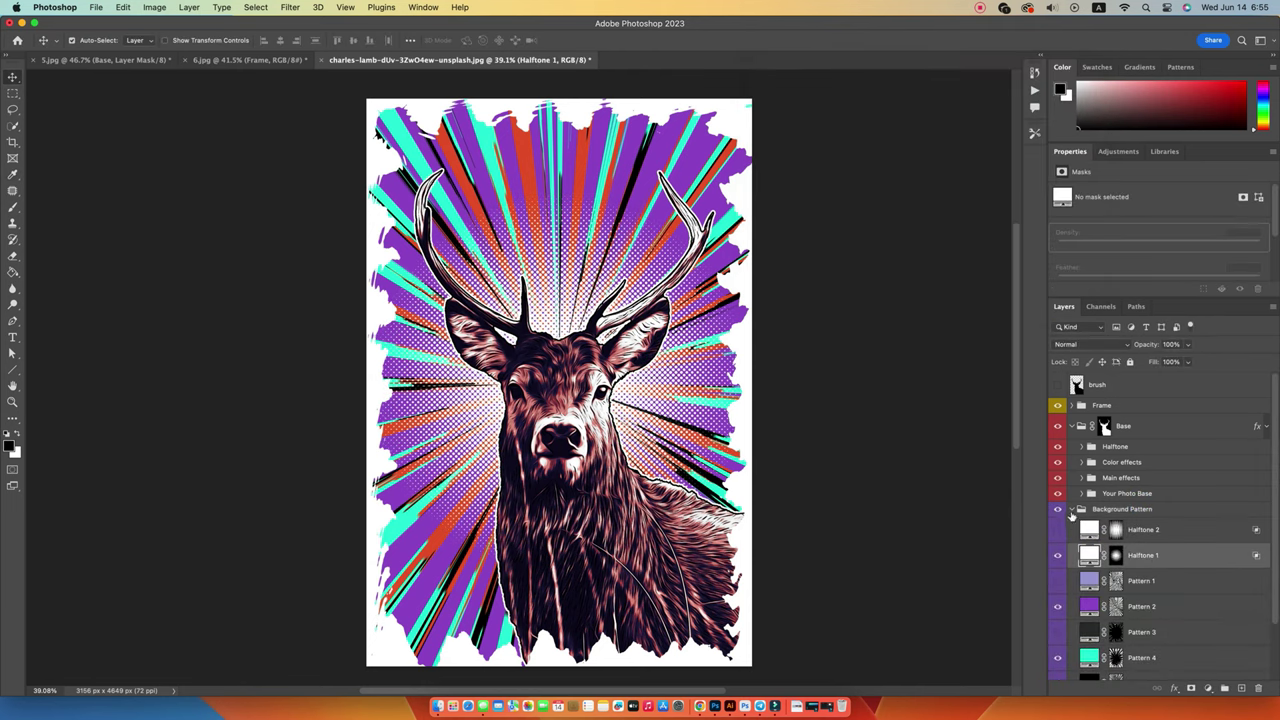
click(1126, 614)
click(1056, 607)
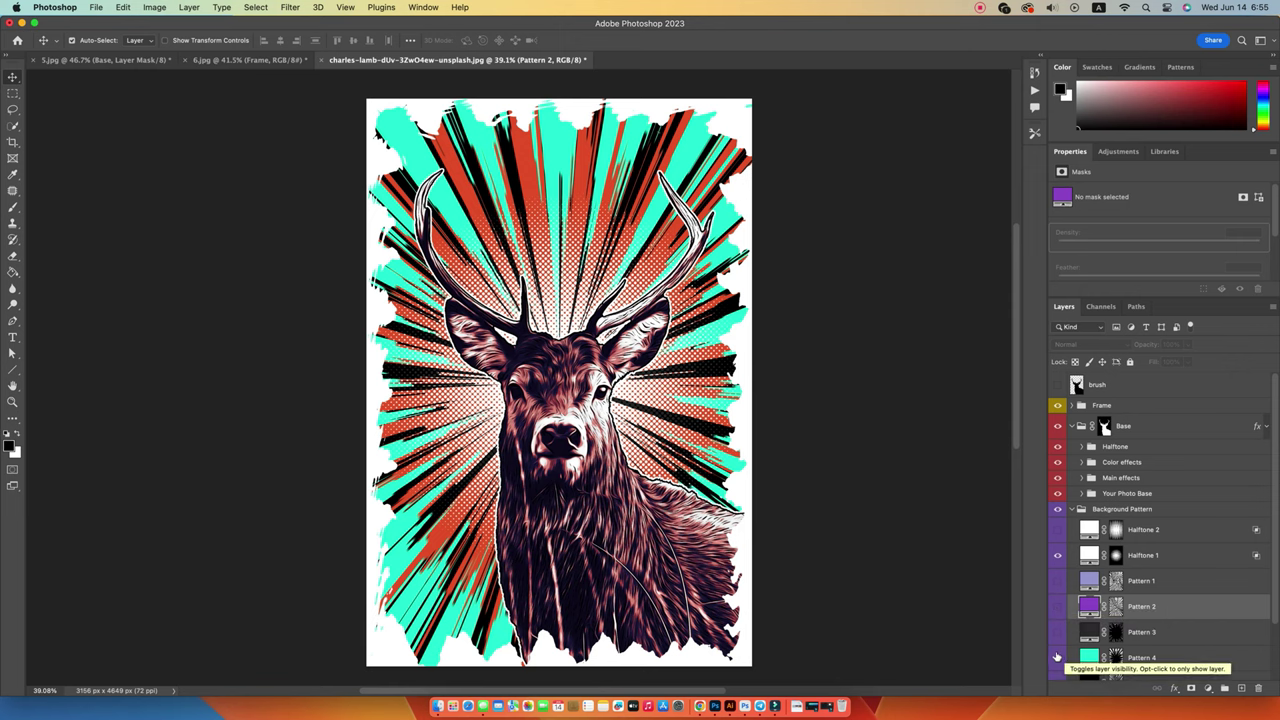
click(1057, 657)
- Hide the black Pattern 5 rays, keeping Patterns 3 and 4 visible
scroll(1122, 607, down, 3)
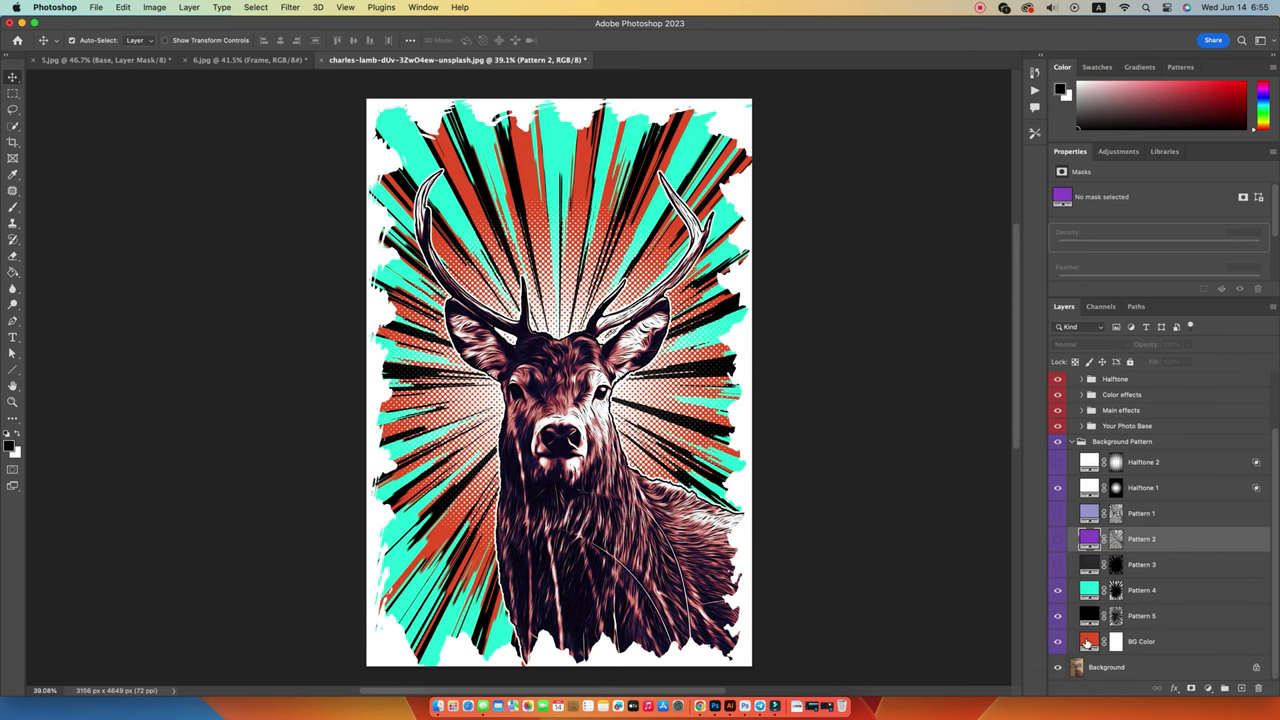
click(1057, 616)
click(1057, 564)
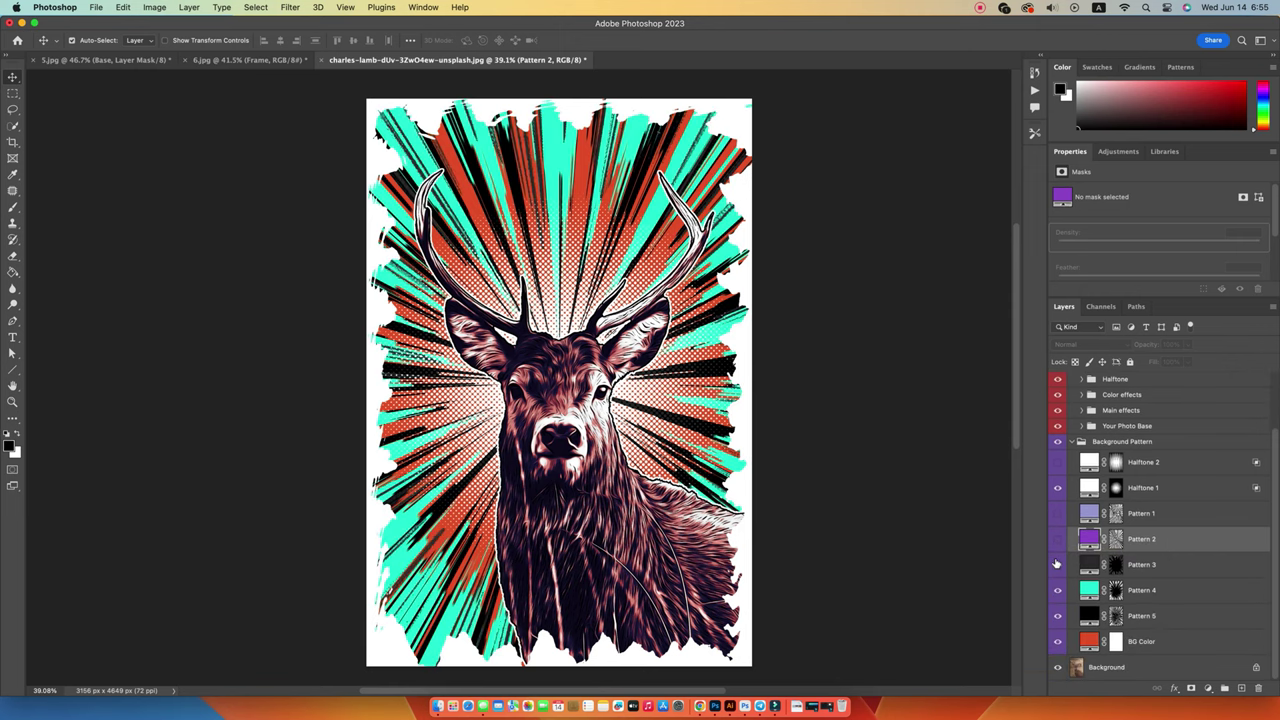
click(1057, 594)
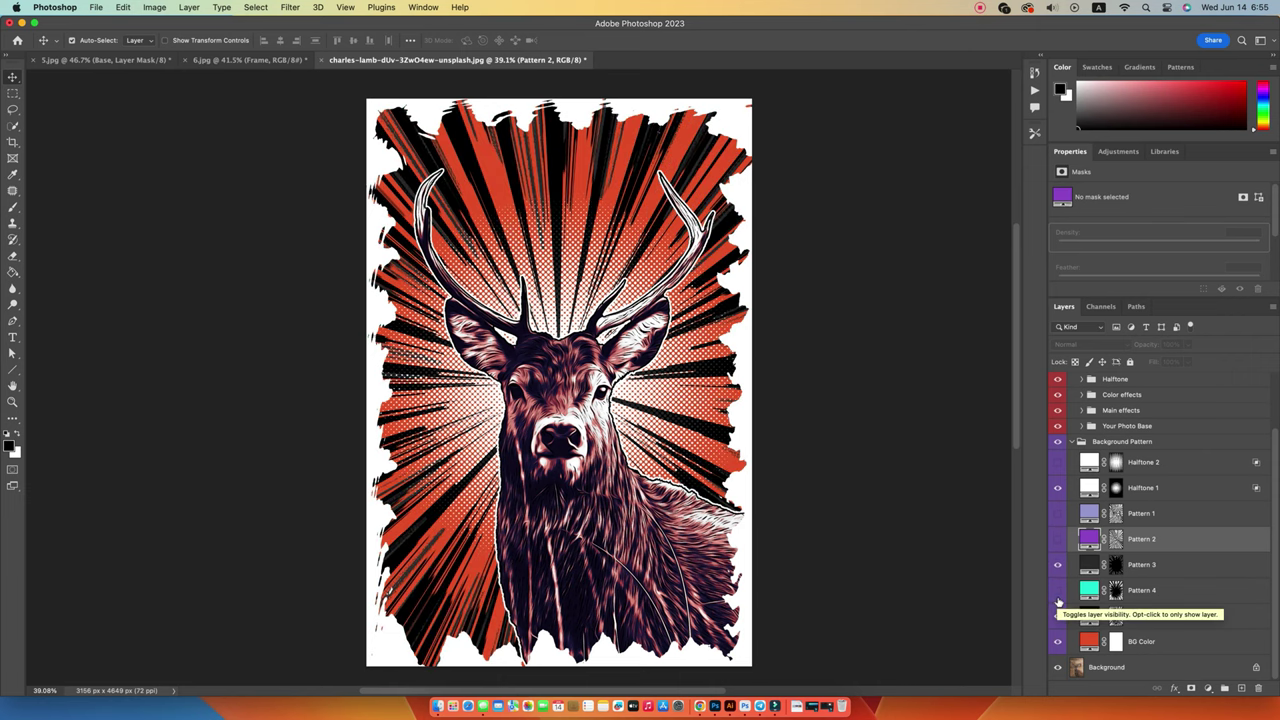
click(1057, 616)
click(1057, 590)
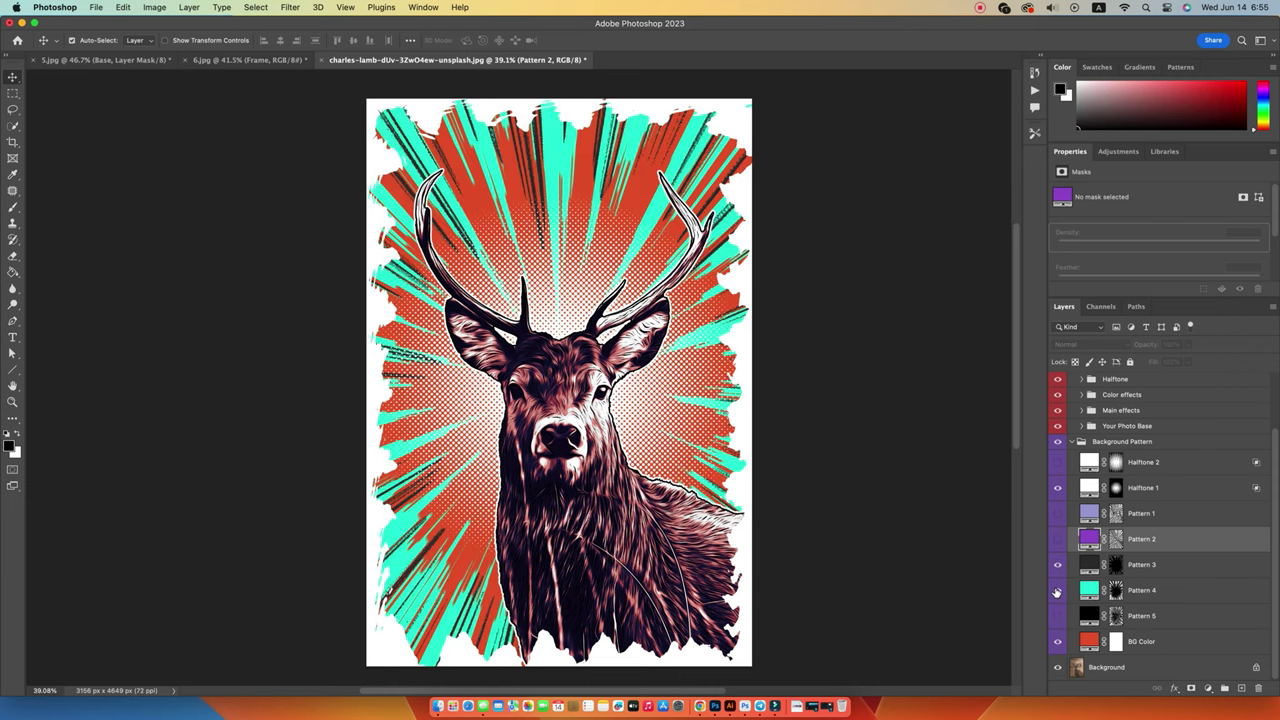
- Set the BG Color fill to white (#ffffff)
click(1089, 642)
double_click(1089, 642)
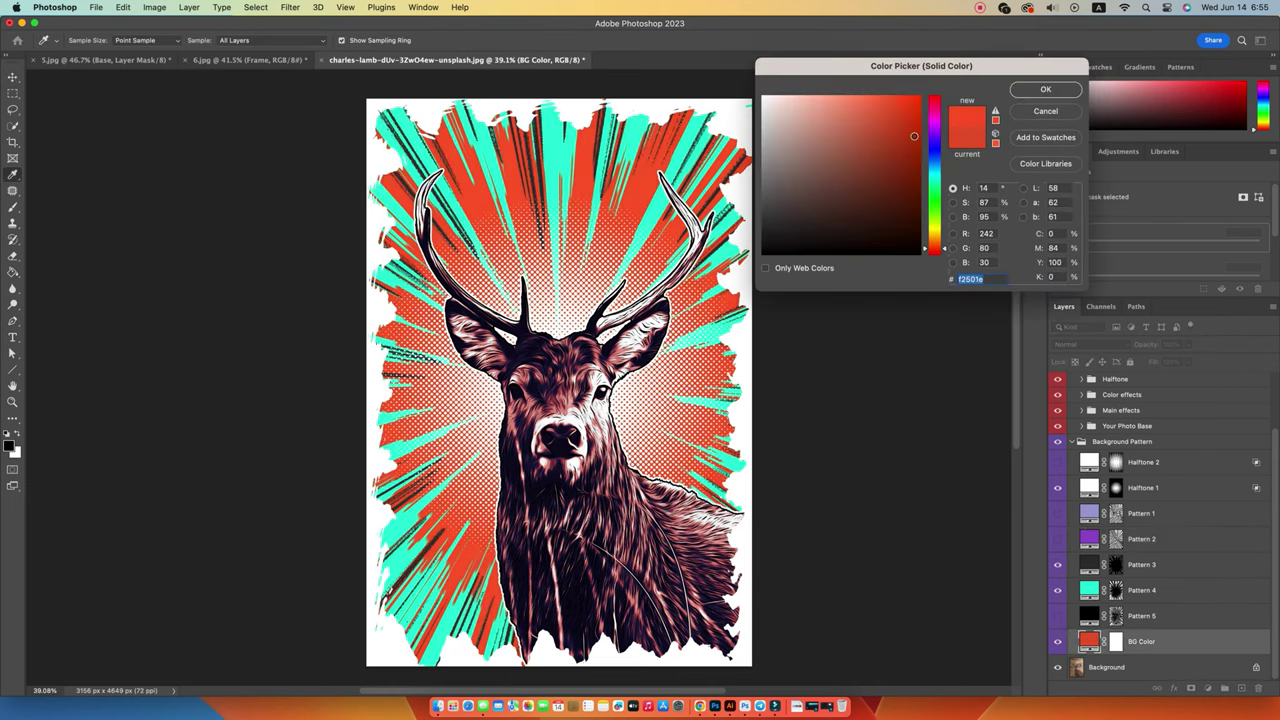
drag(933, 176, 937, 246)
drag(892, 97, 706, 84)
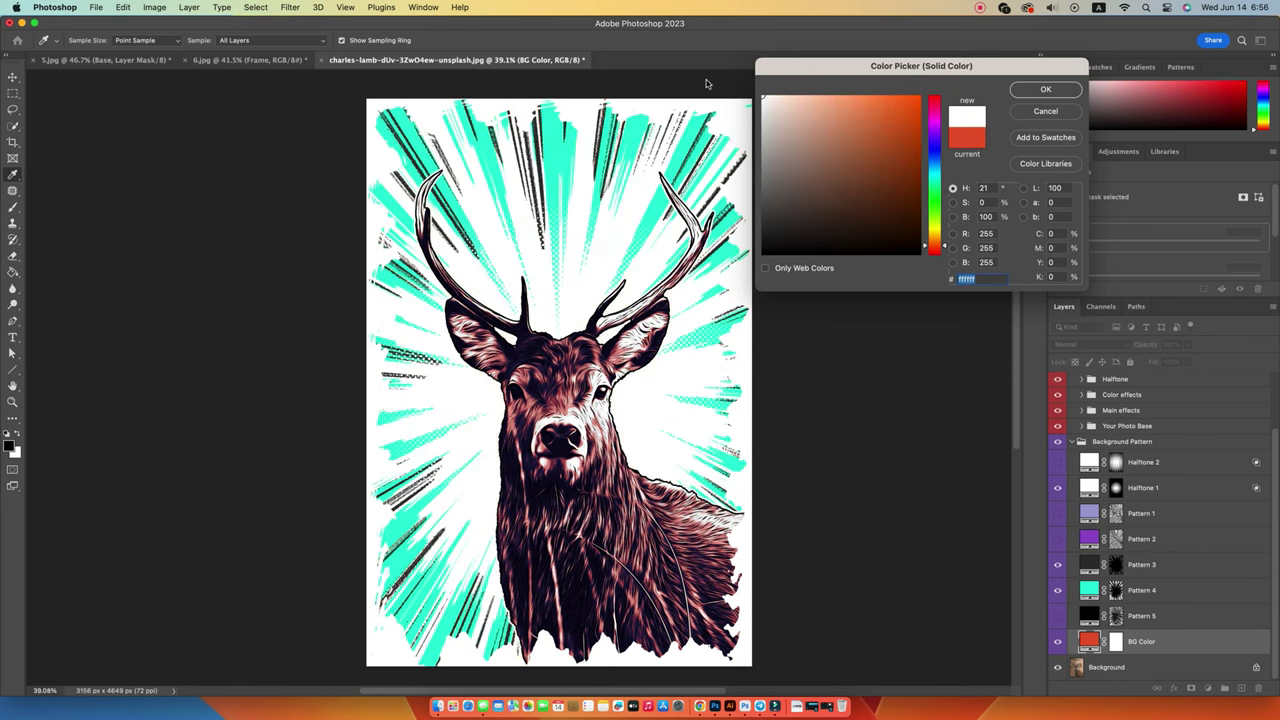
click(1045, 91)
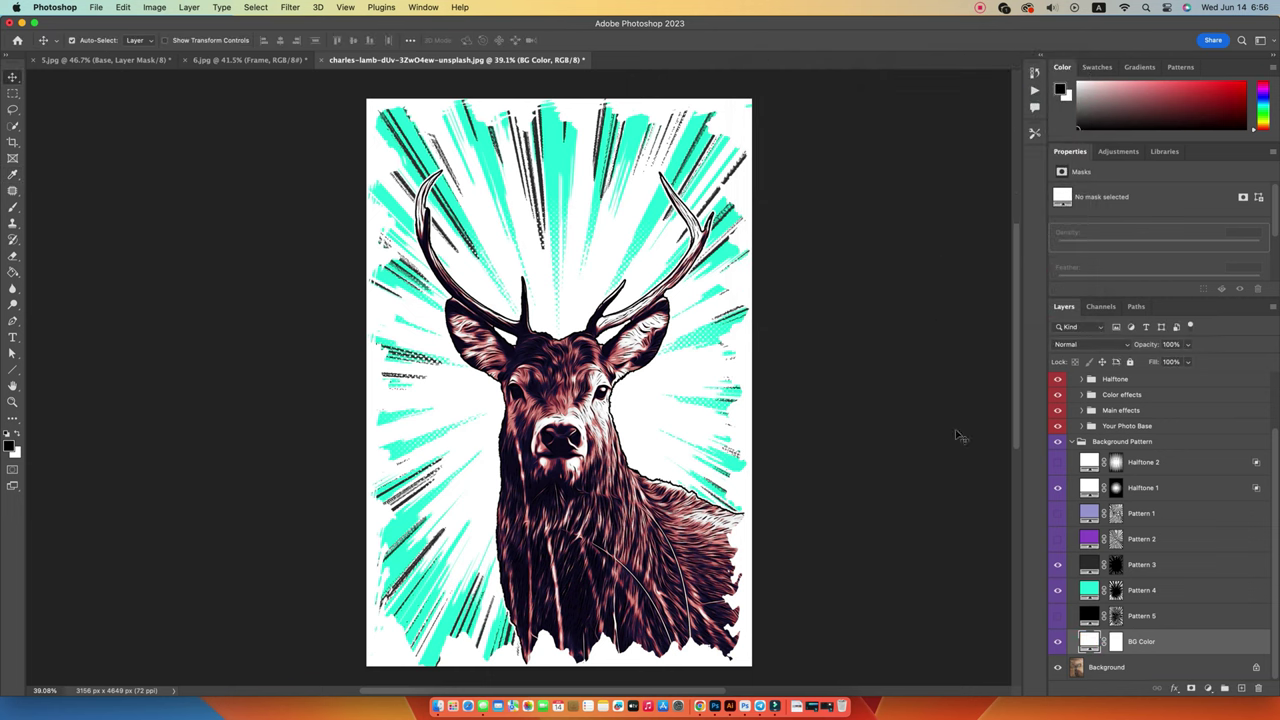
- Recolour the Pattern 4 rays from cyan to rust-orange
double_click(1089, 590)
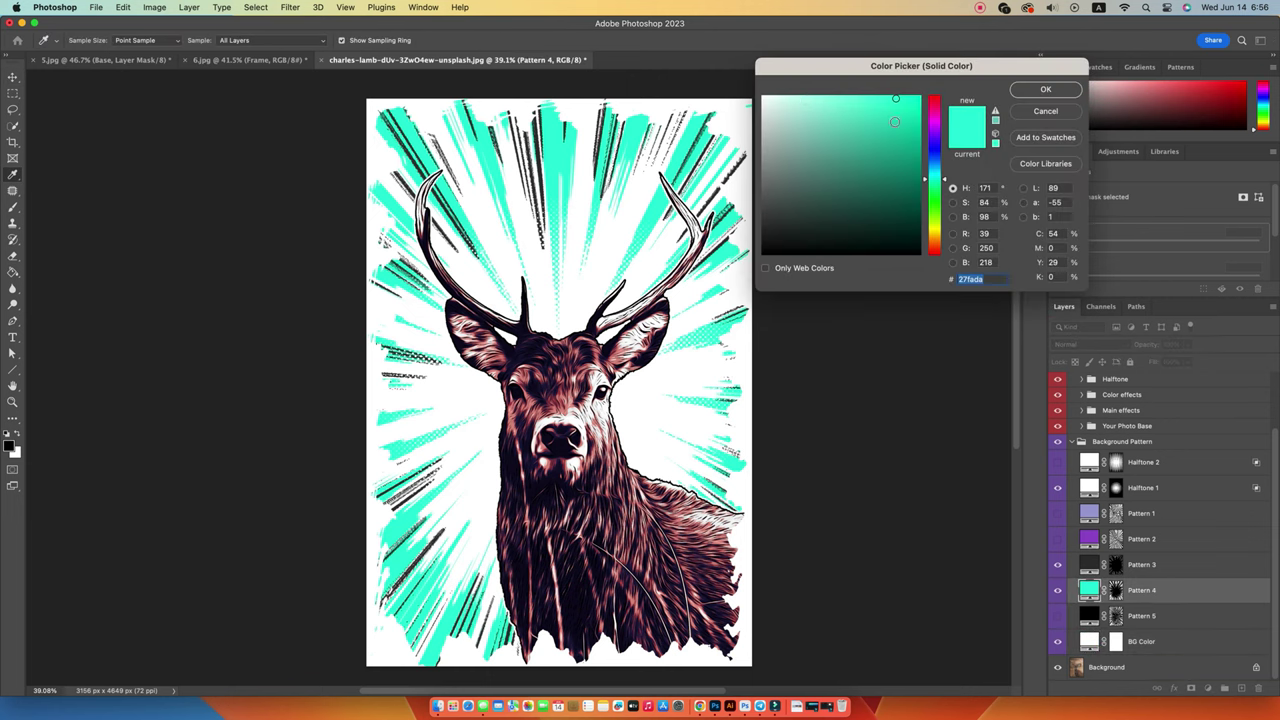
drag(870, 130, 849, 152)
drag(935, 178, 938, 255)
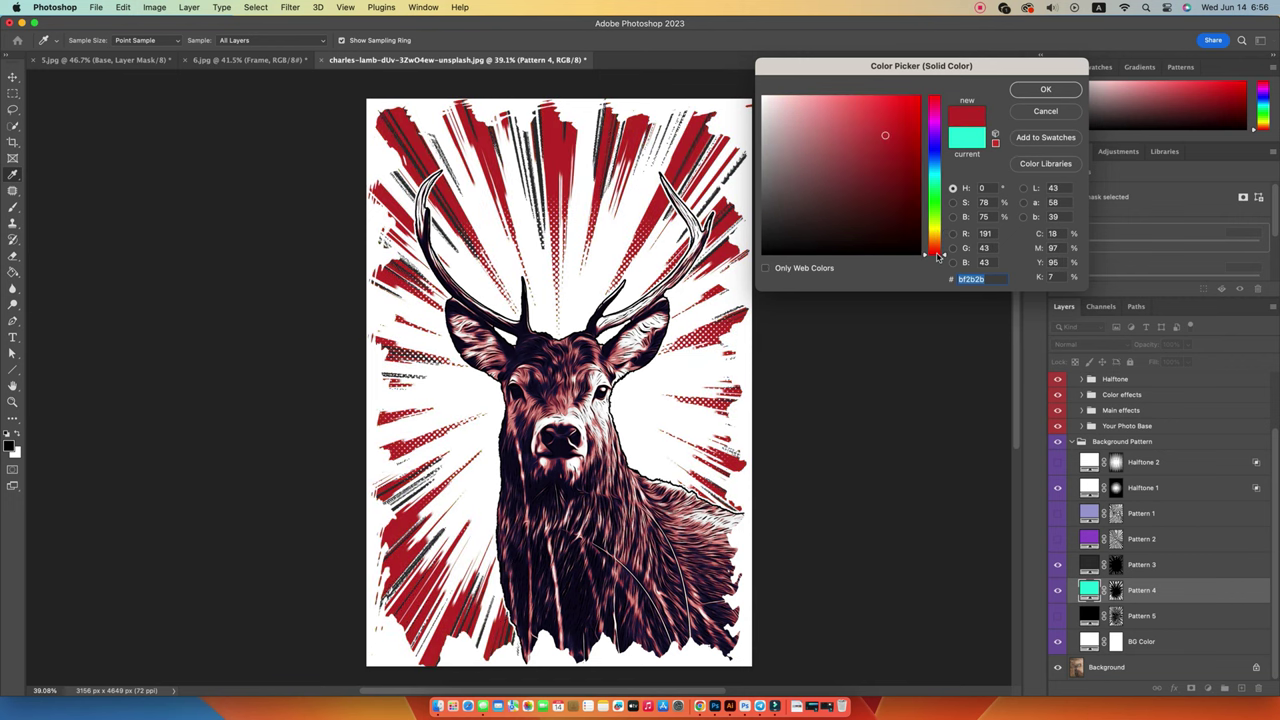
drag(938, 255, 938, 257)
click(1042, 90)
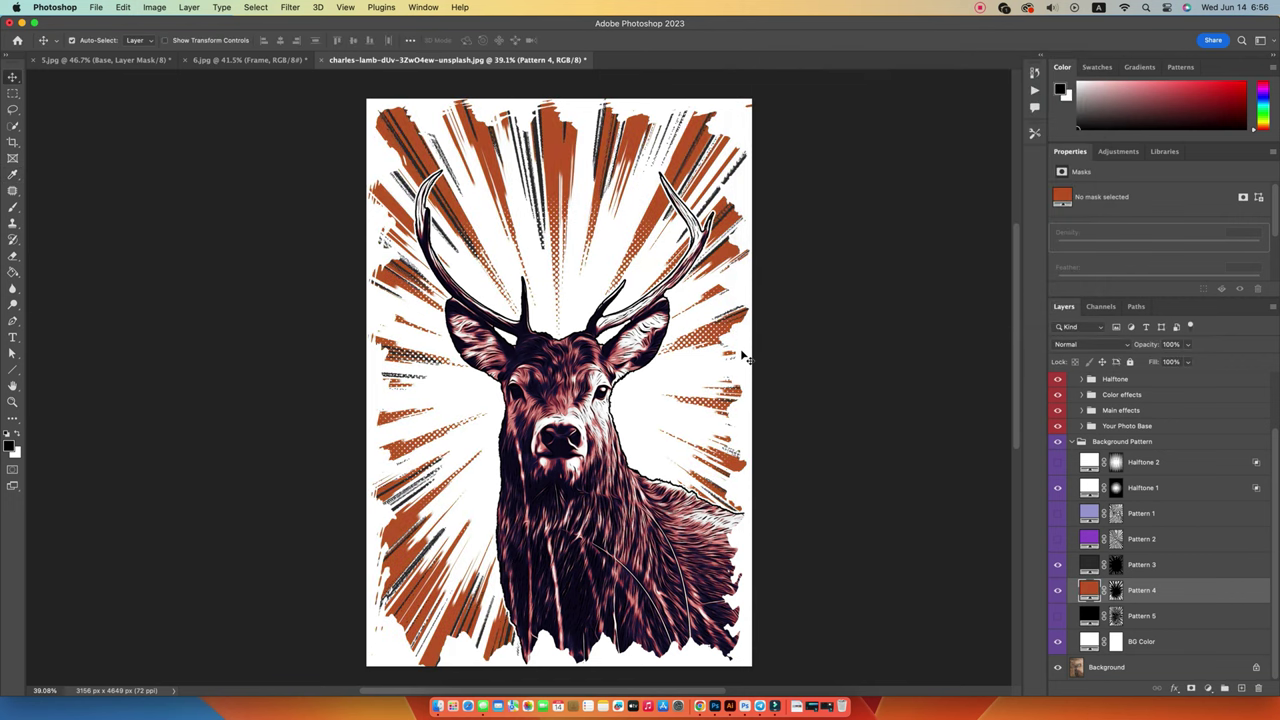
- Briefly preview the purple rays and Halftone 1 dots, then hide them again
click(1058, 539)
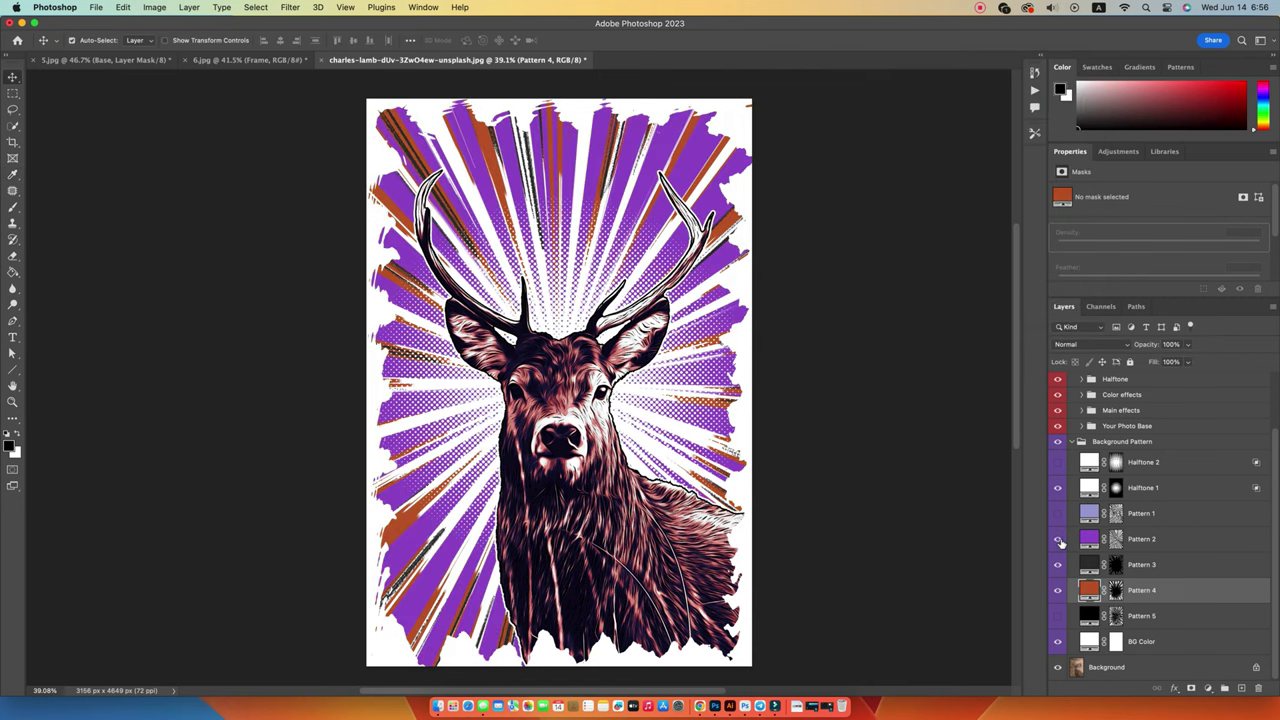
click(1057, 485)
click(1058, 488)
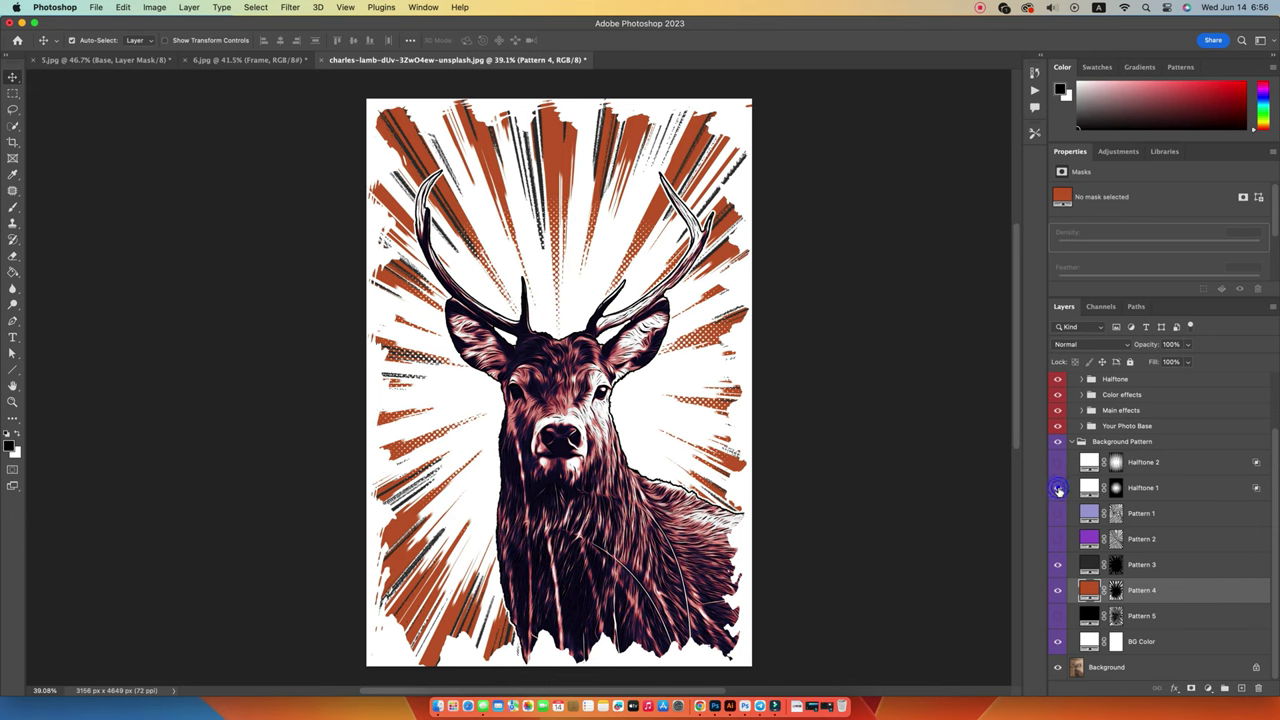
click(1075, 442)
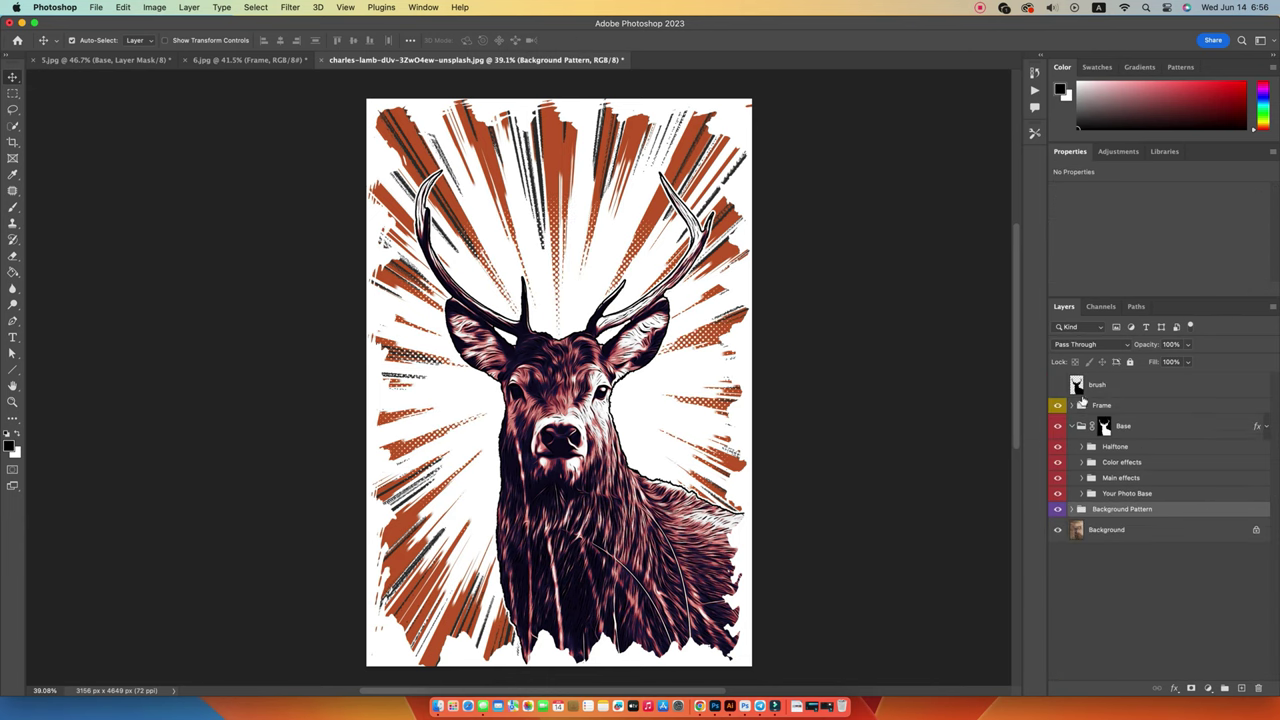
- Try the frame variants and switch from Frame 4 to the Frame 1 torn border
click(1058, 406)
click(1057, 407)
click(1101, 405)
click(1072, 405)
click(1057, 426)
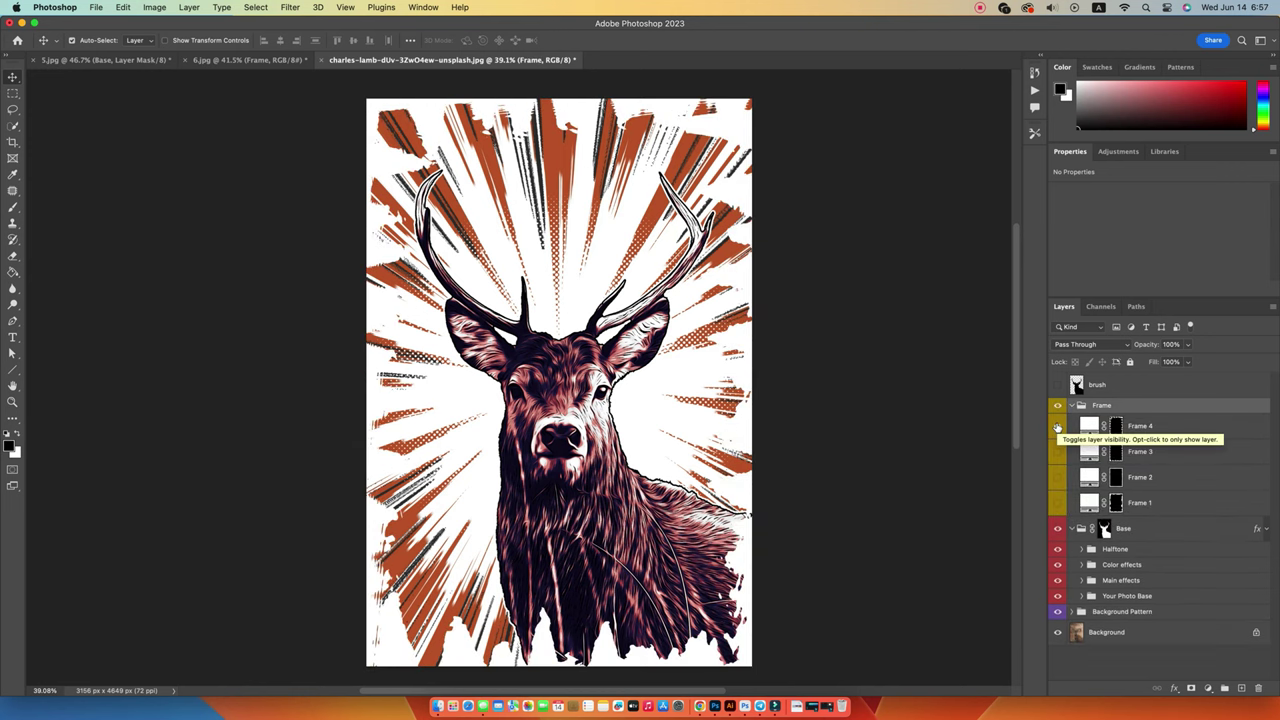
click(1057, 426)
click(1057, 452)
click(1057, 477)
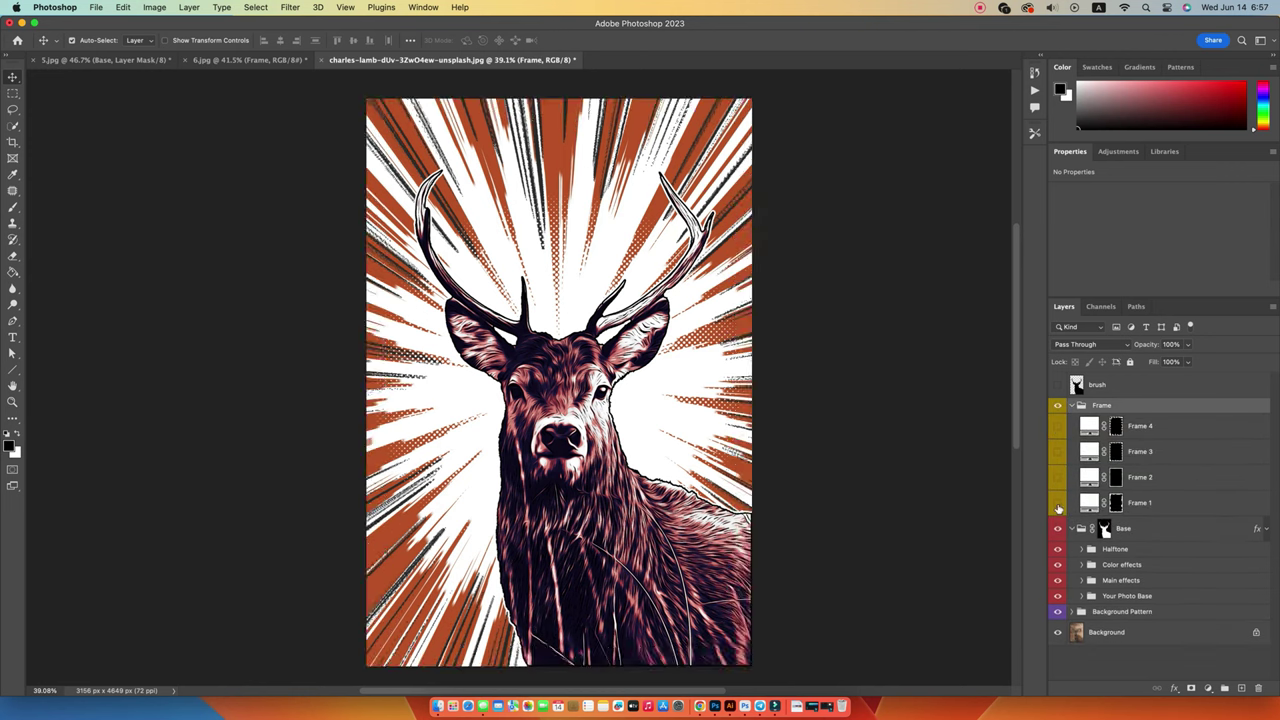
click(1057, 503)
click(1072, 405)
key(z)
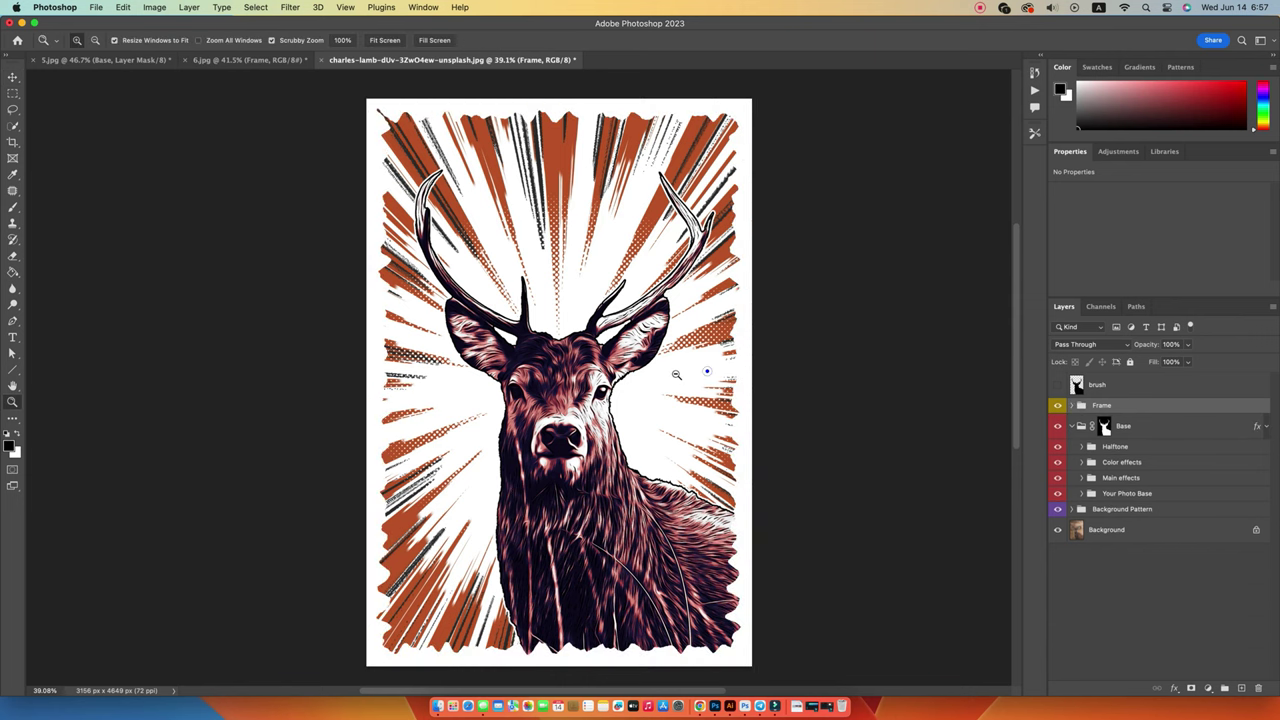
drag(702, 369, 683, 374)
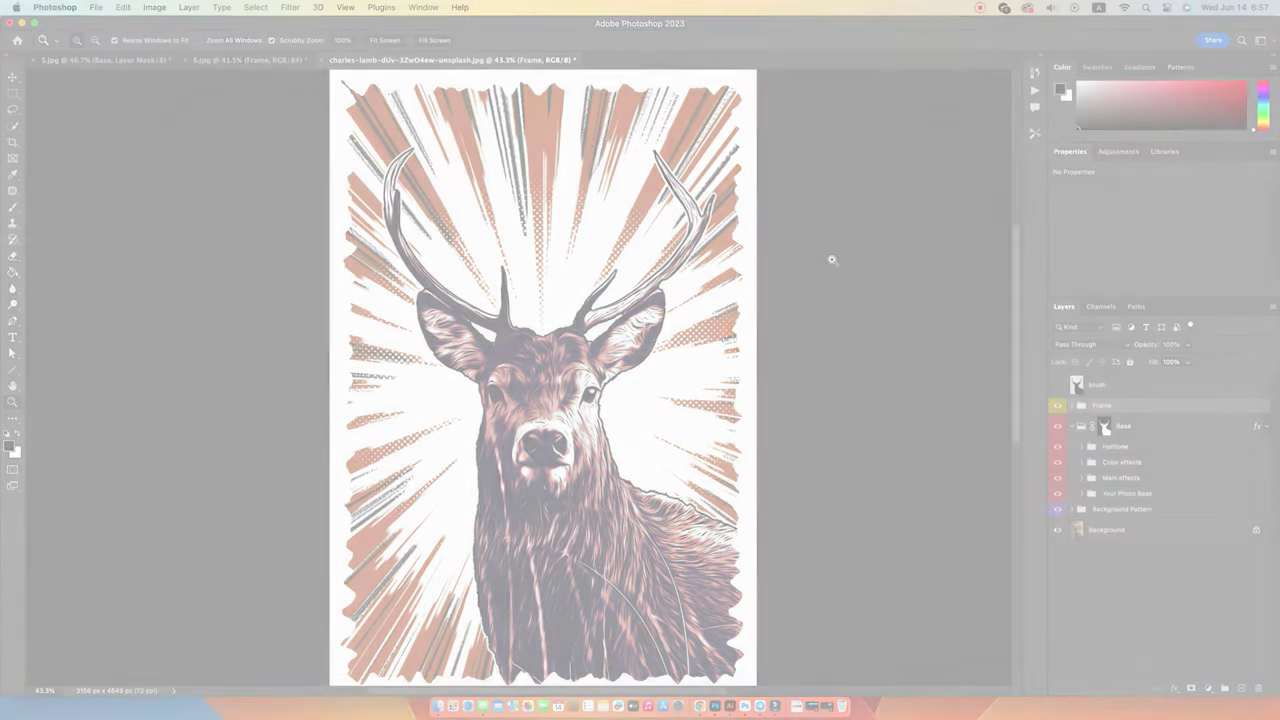